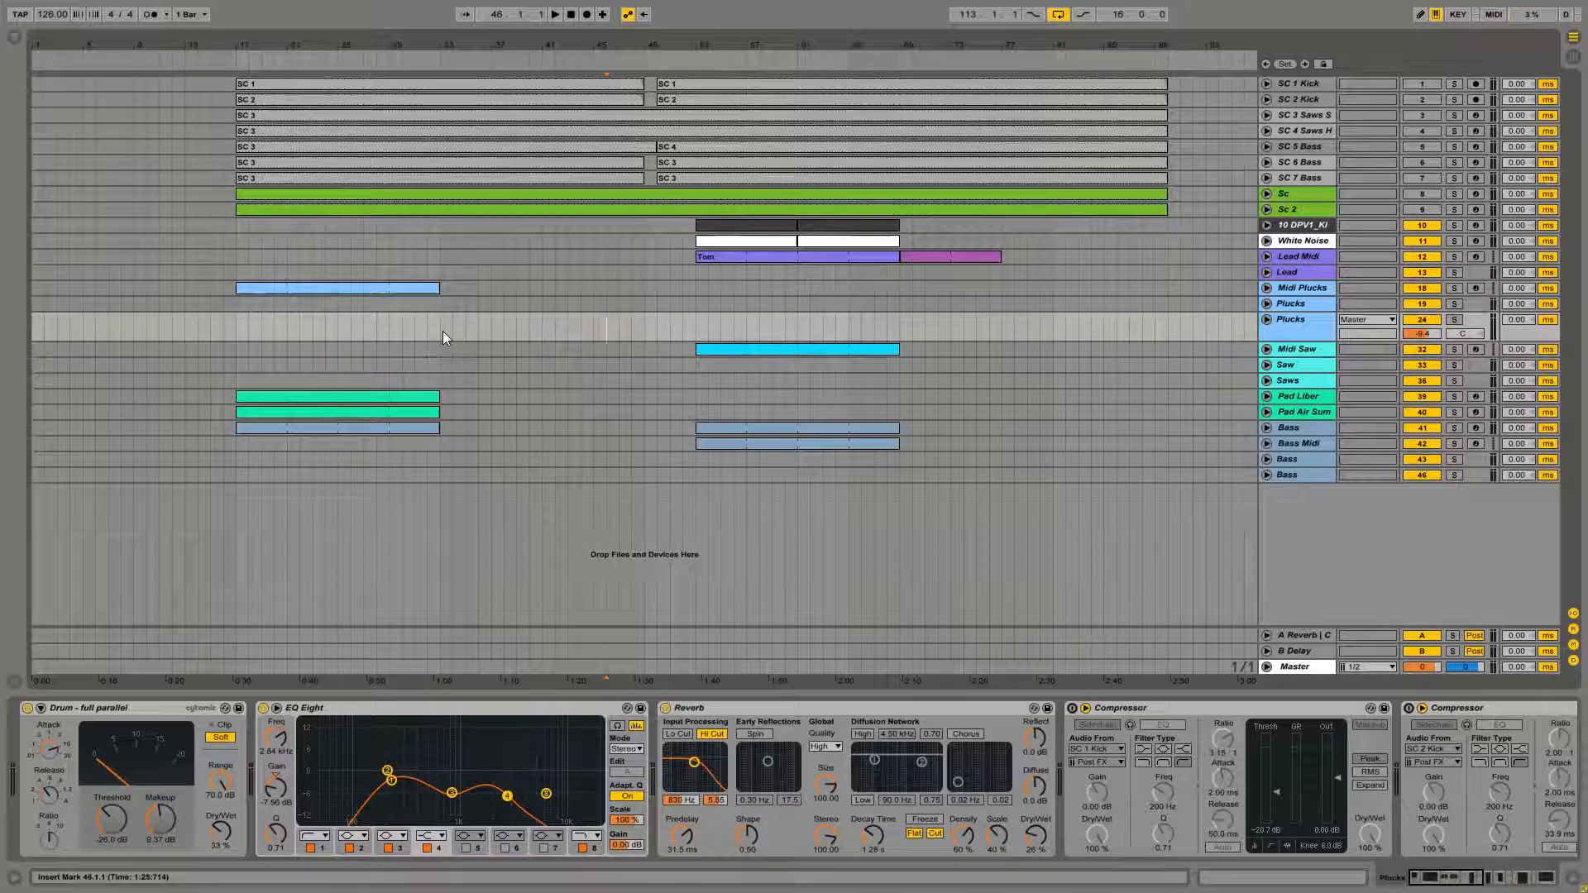
Open the empty clip on the Midi Plucks track in the piano roll and return to the arrangement
{"action": "left_click", "coordinate": [398, 286]}
{"action": "double_click", "coordinate": [425, 287]}
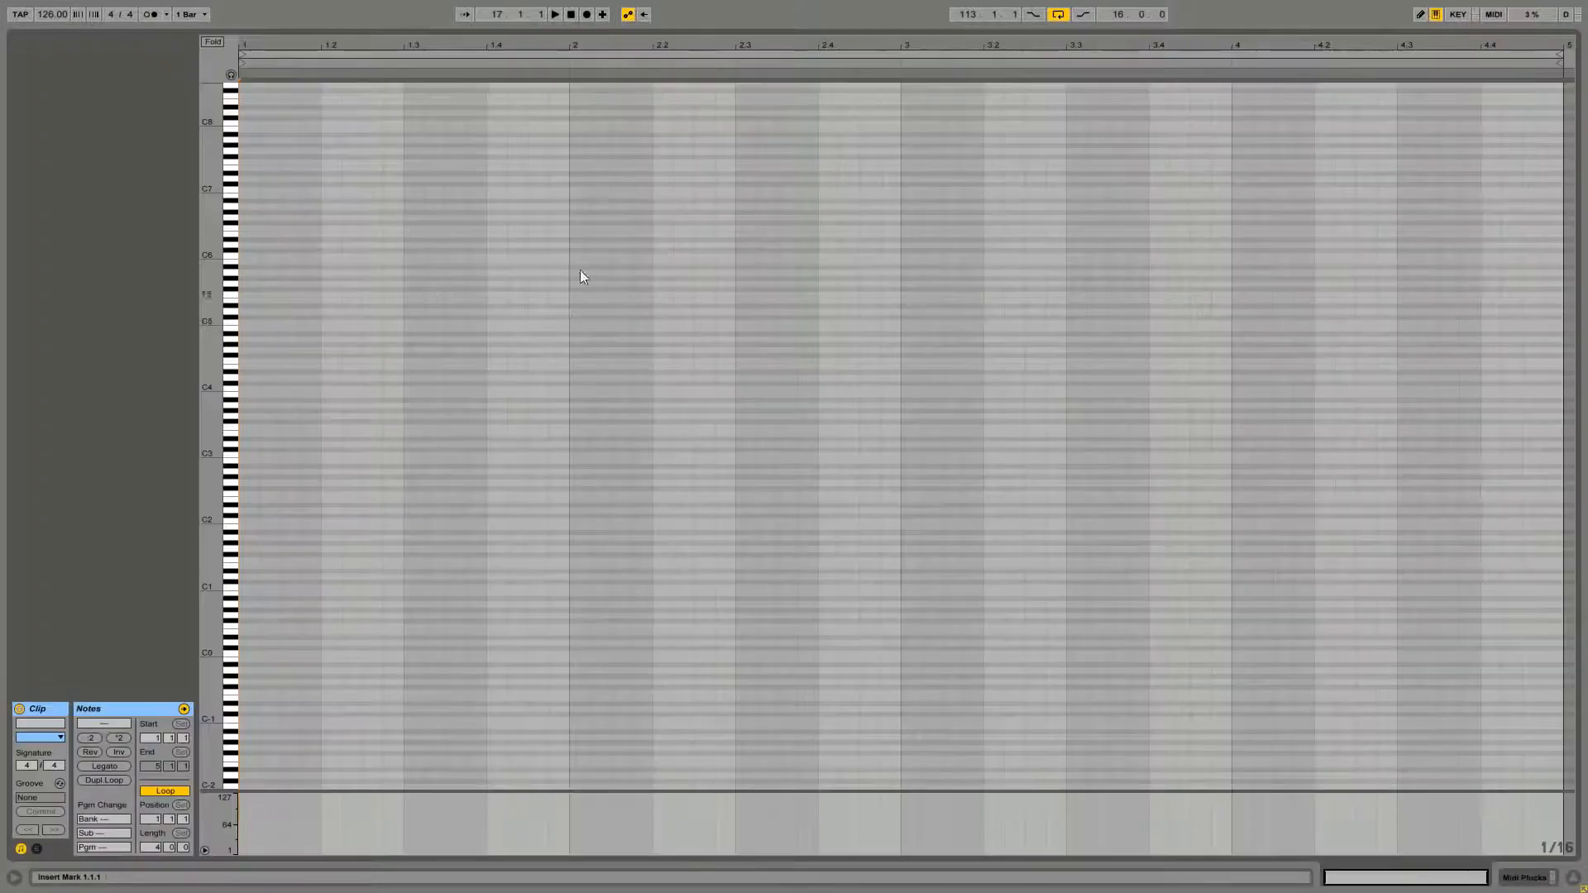
{"action": "key", "text": "shift+Tab"}
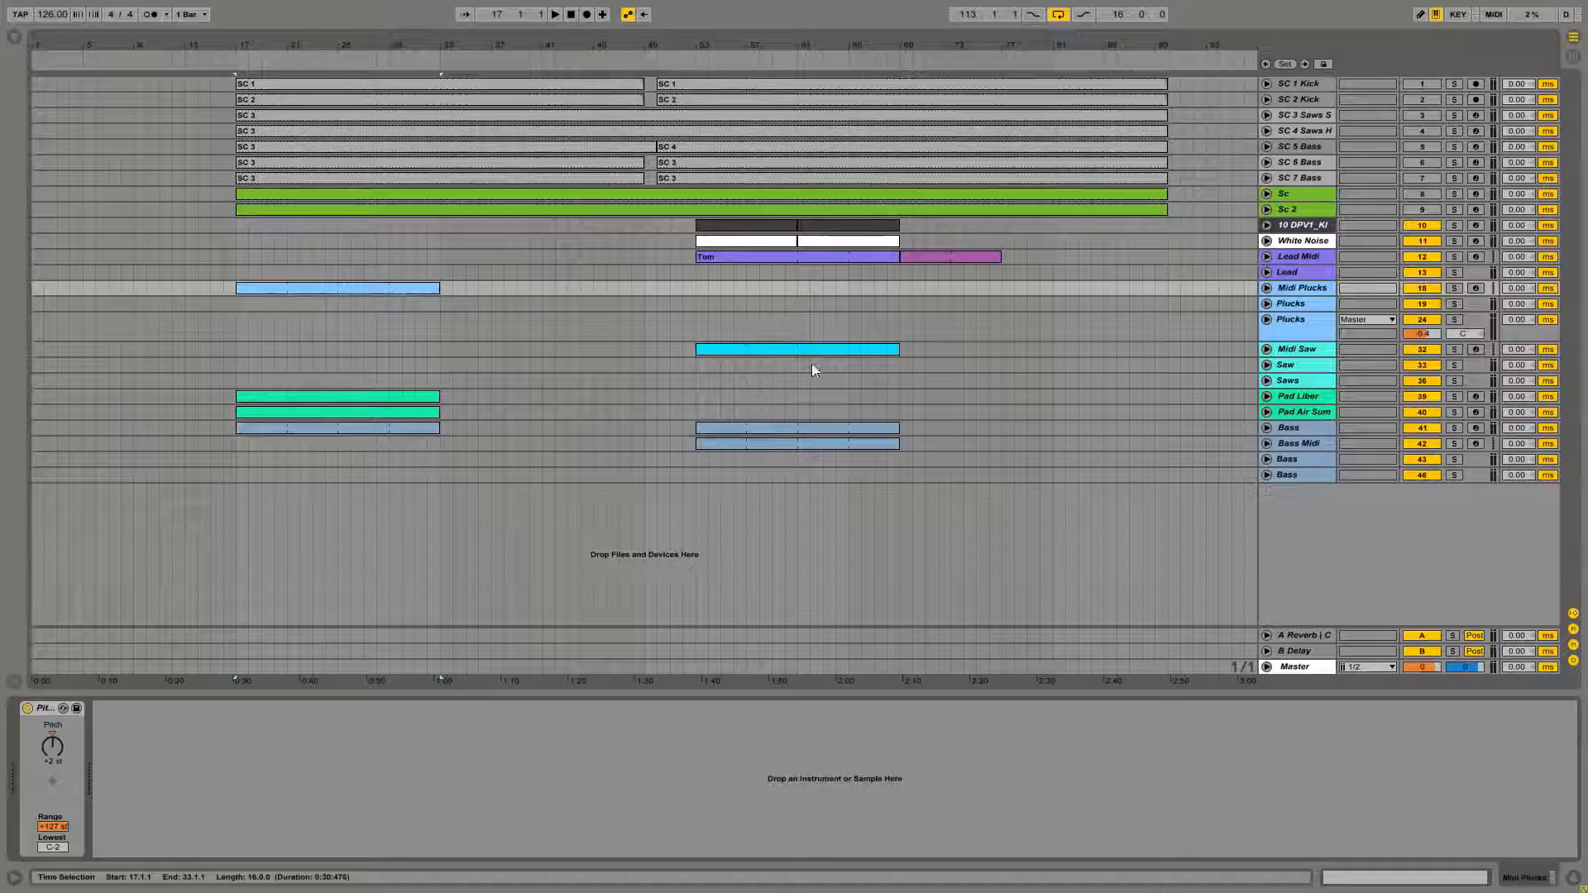
Inspect the Plucks group tracks and their MIDI input routing from the Midi Plucks track
{"action": "left_click", "coordinate": [1267, 304]}
{"action": "scroll", "coordinate": [1285, 362], "scroll_direction": "down", "scroll_amount": 4}
{"action": "left_click", "coordinate": [1267, 485]}
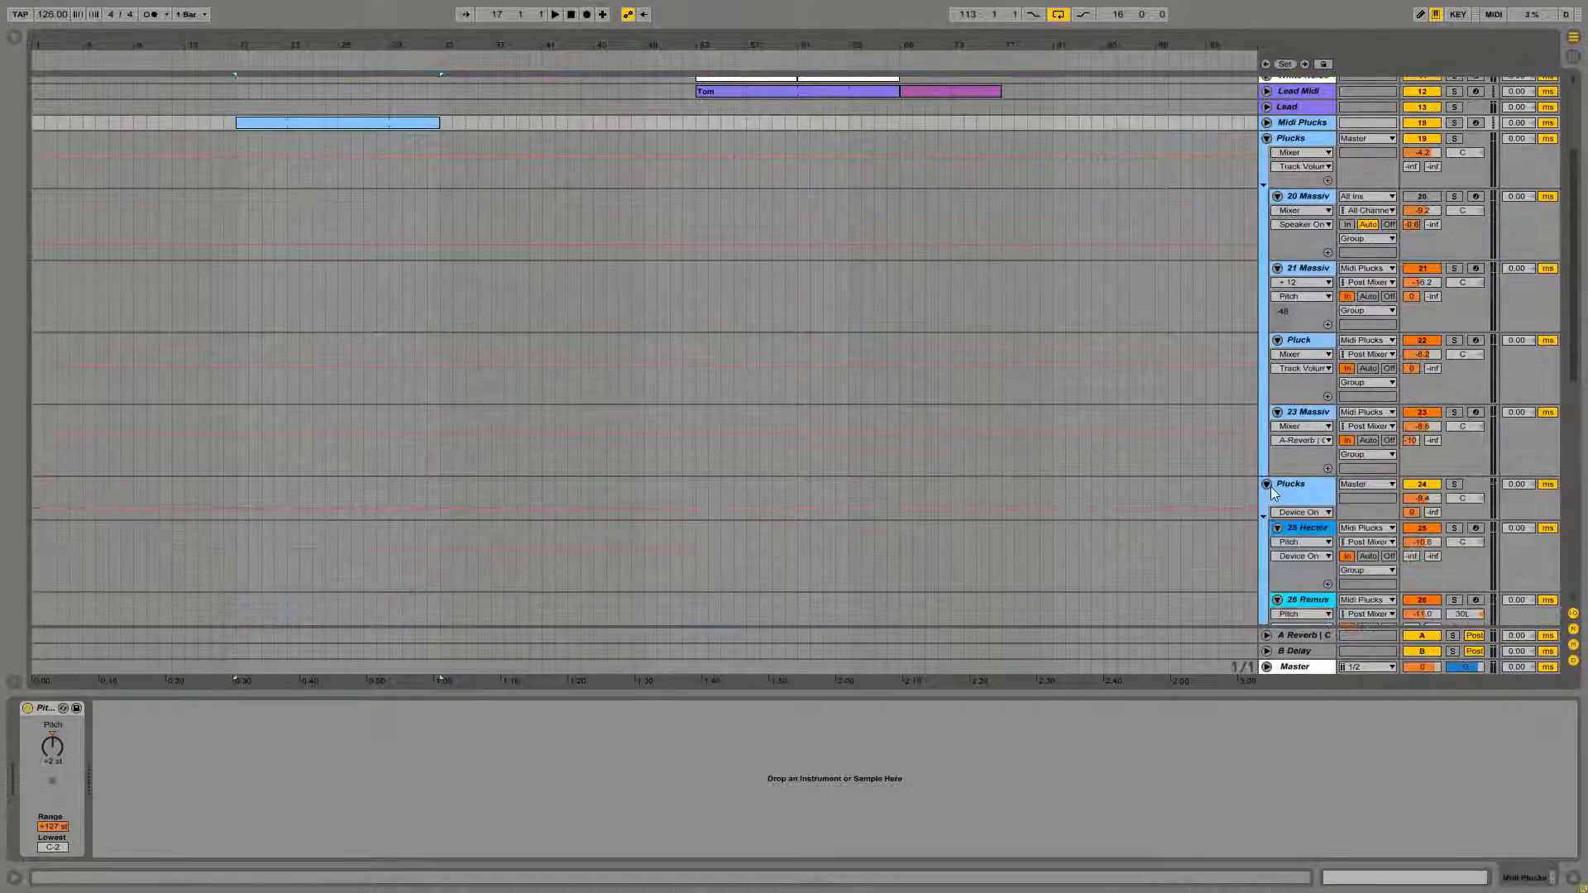
{"action": "scroll", "coordinate": [1270, 486], "scroll_direction": "down", "scroll_amount": 3}
{"action": "left_click", "coordinate": [1267, 369]}
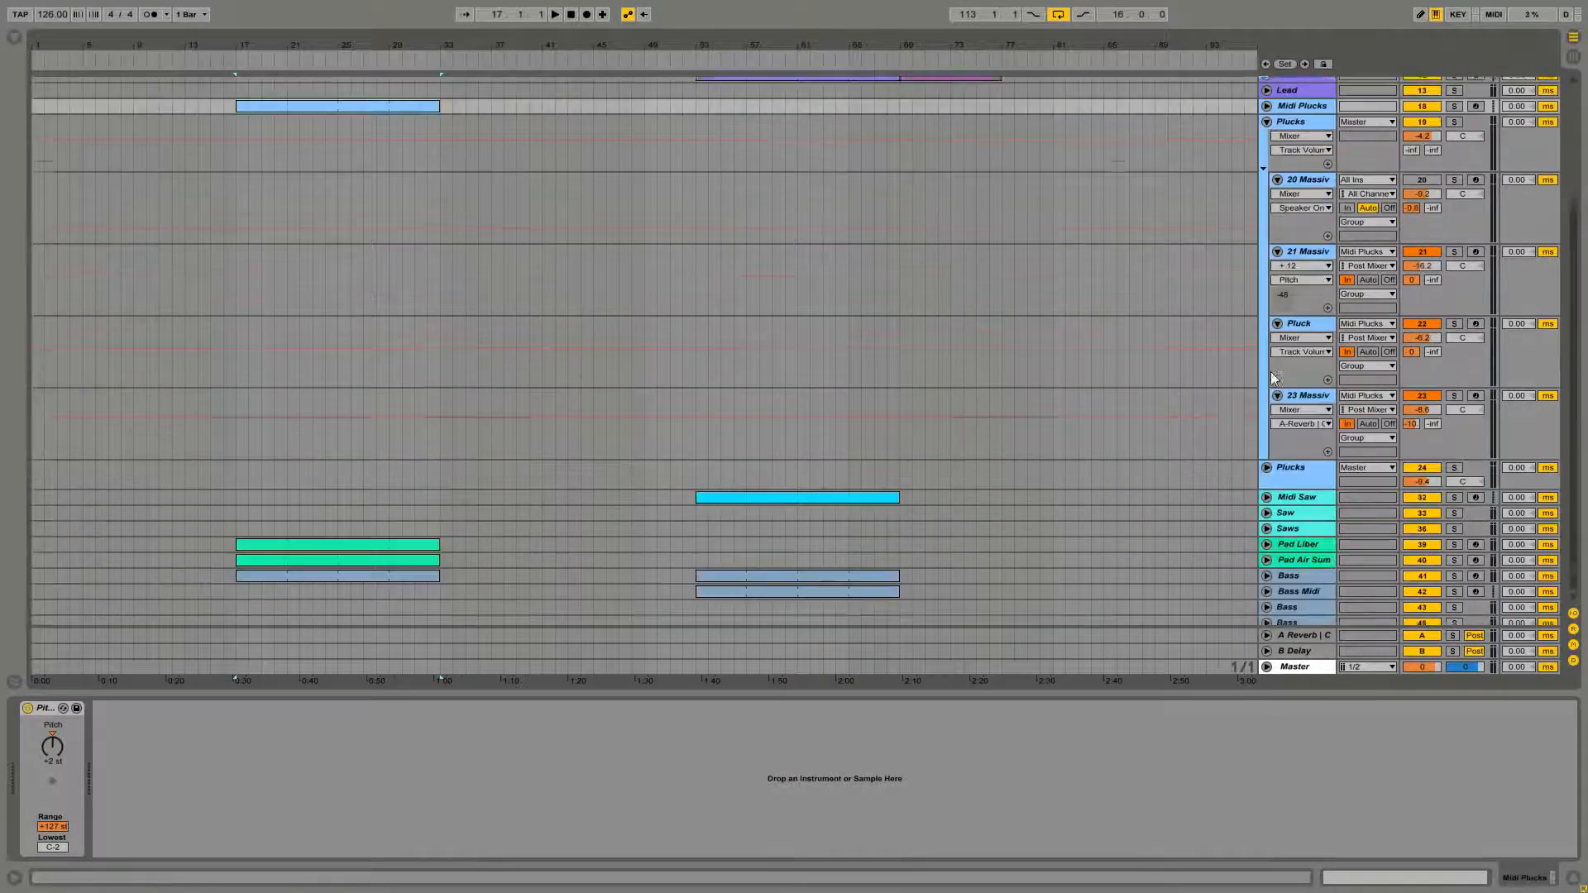
{"action": "scroll", "coordinate": [1271, 364], "scroll_direction": "up", "scroll_amount": 1}
{"action": "left_click", "coordinate": [1267, 138]}
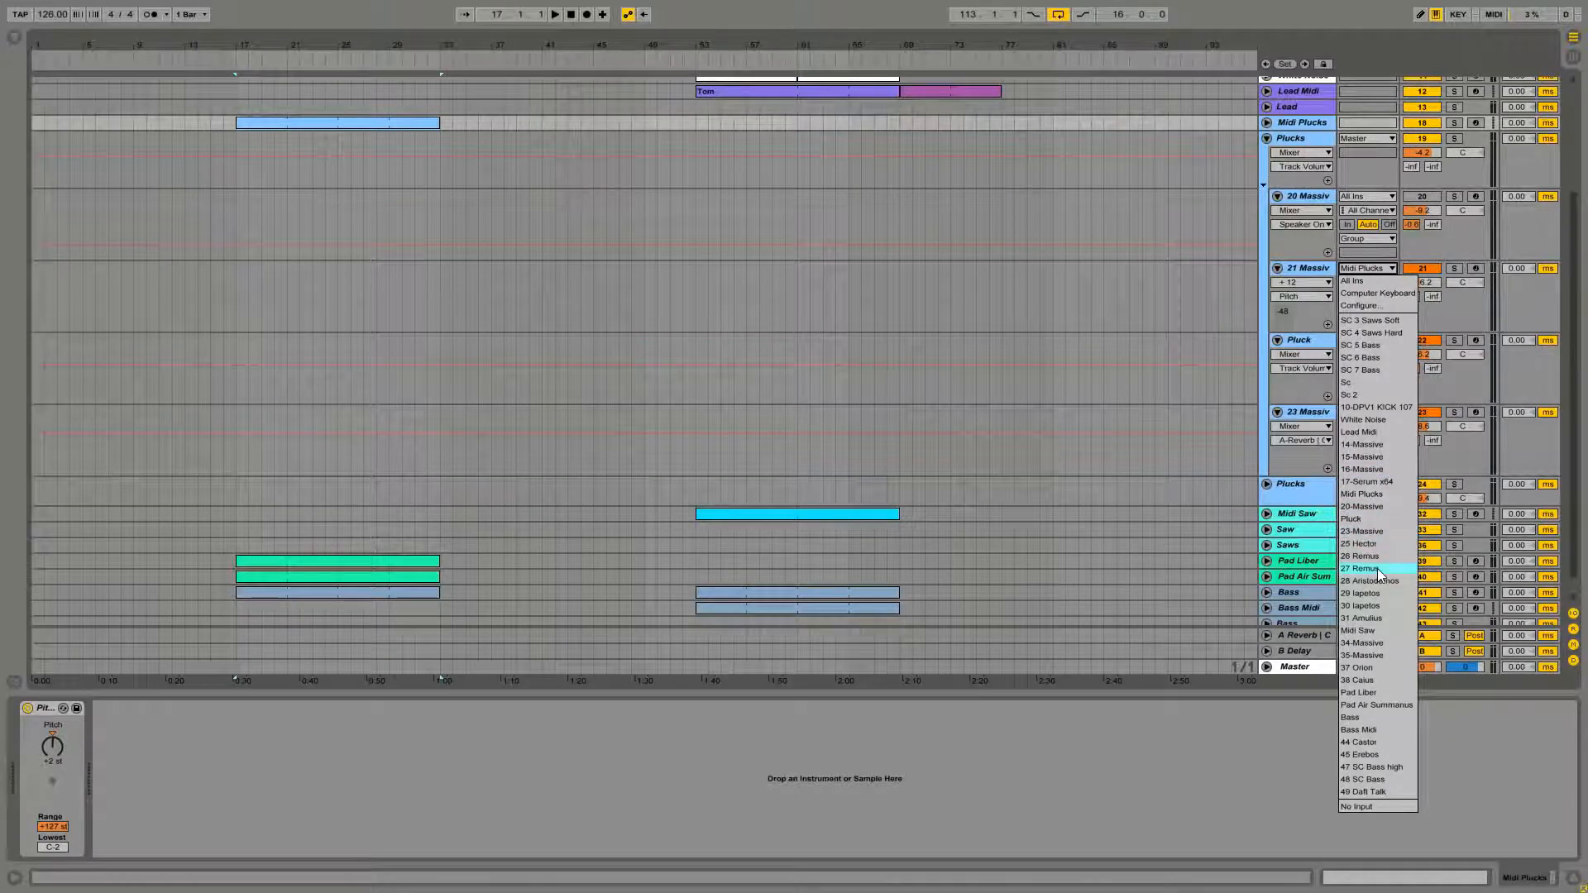
{"action": "left_click", "coordinate": [1379, 495]}
{"action": "scroll", "coordinate": [1361, 339], "scroll_direction": "up", "scroll_amount": 1}
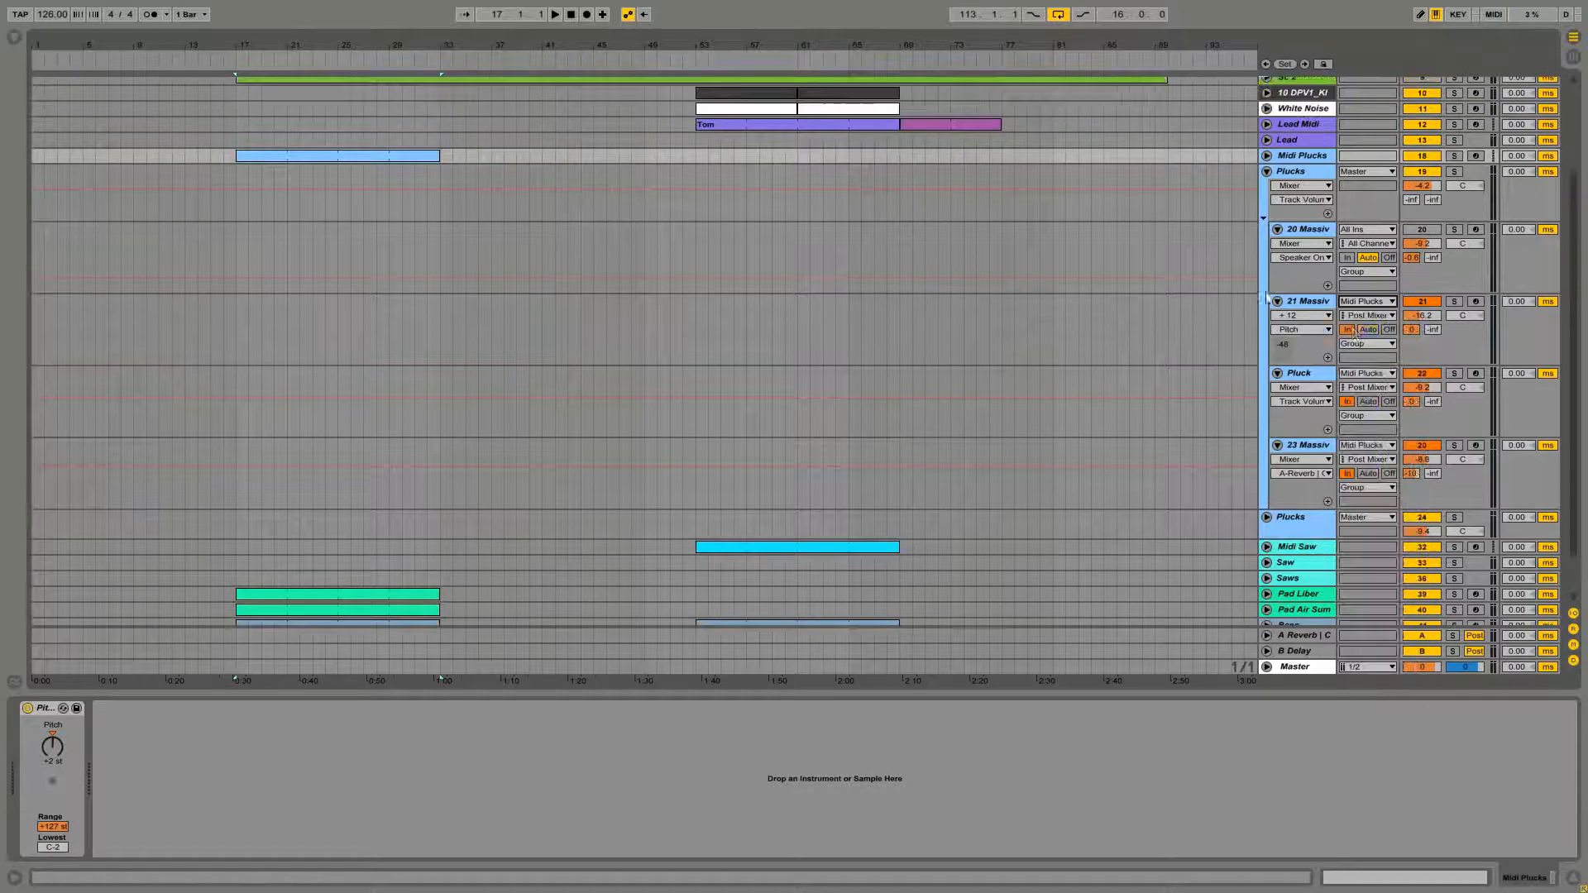
{"action": "left_click", "coordinate": [1267, 172]}
Open the Midi Plucks clip and draw an eighth note at A1 at the start of bar 1
{"action": "left_click", "coordinate": [444, 290]}
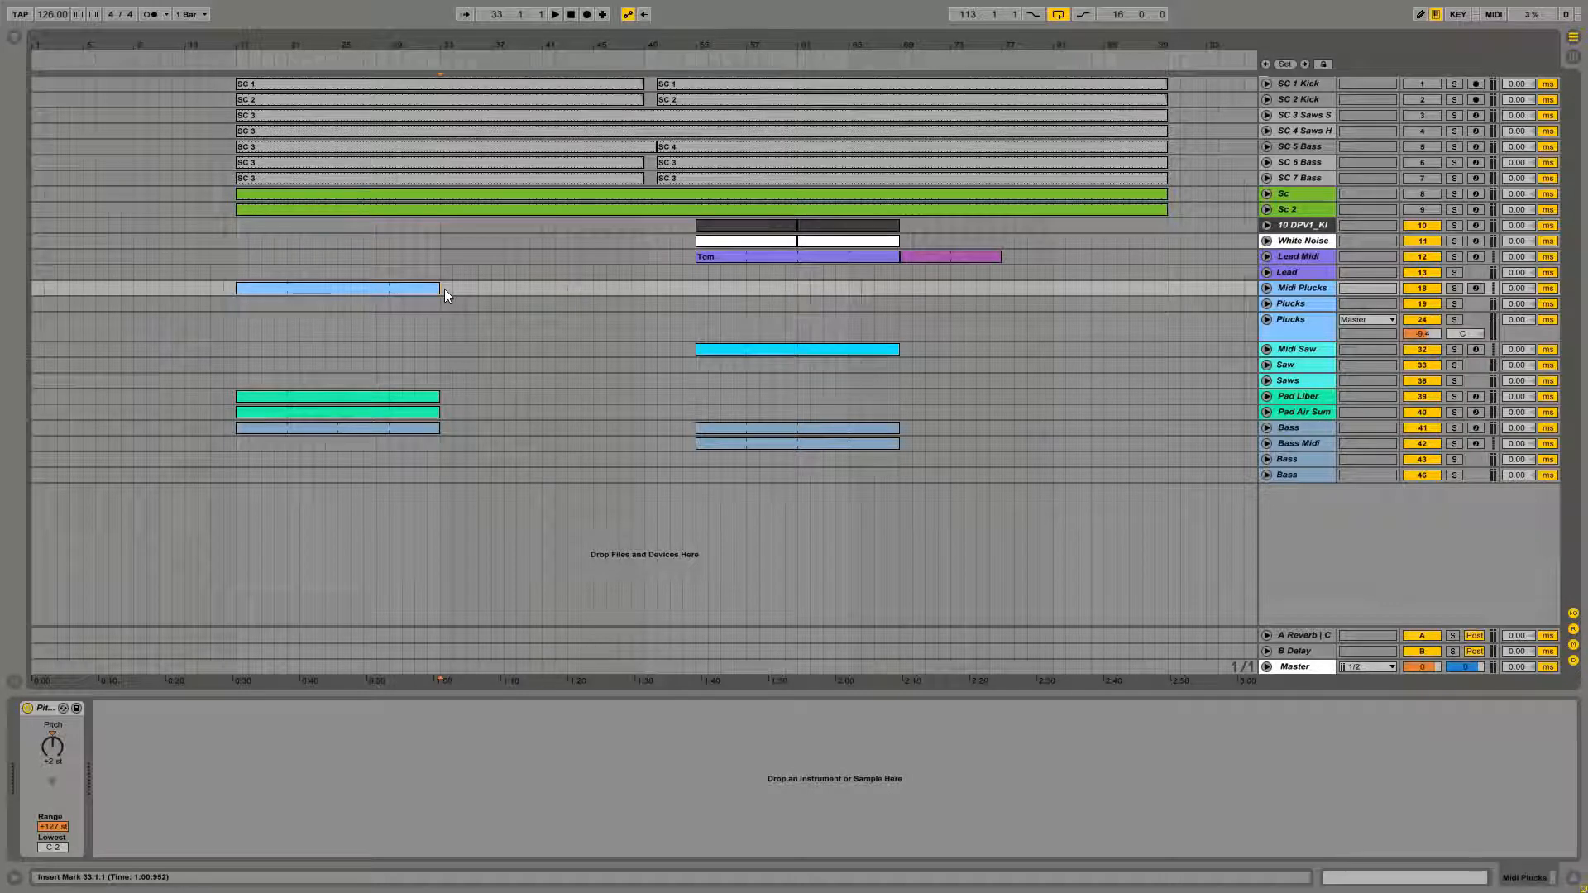
{"action": "left_click", "coordinate": [424, 290]}
{"action": "double_click", "coordinate": [300, 289]}
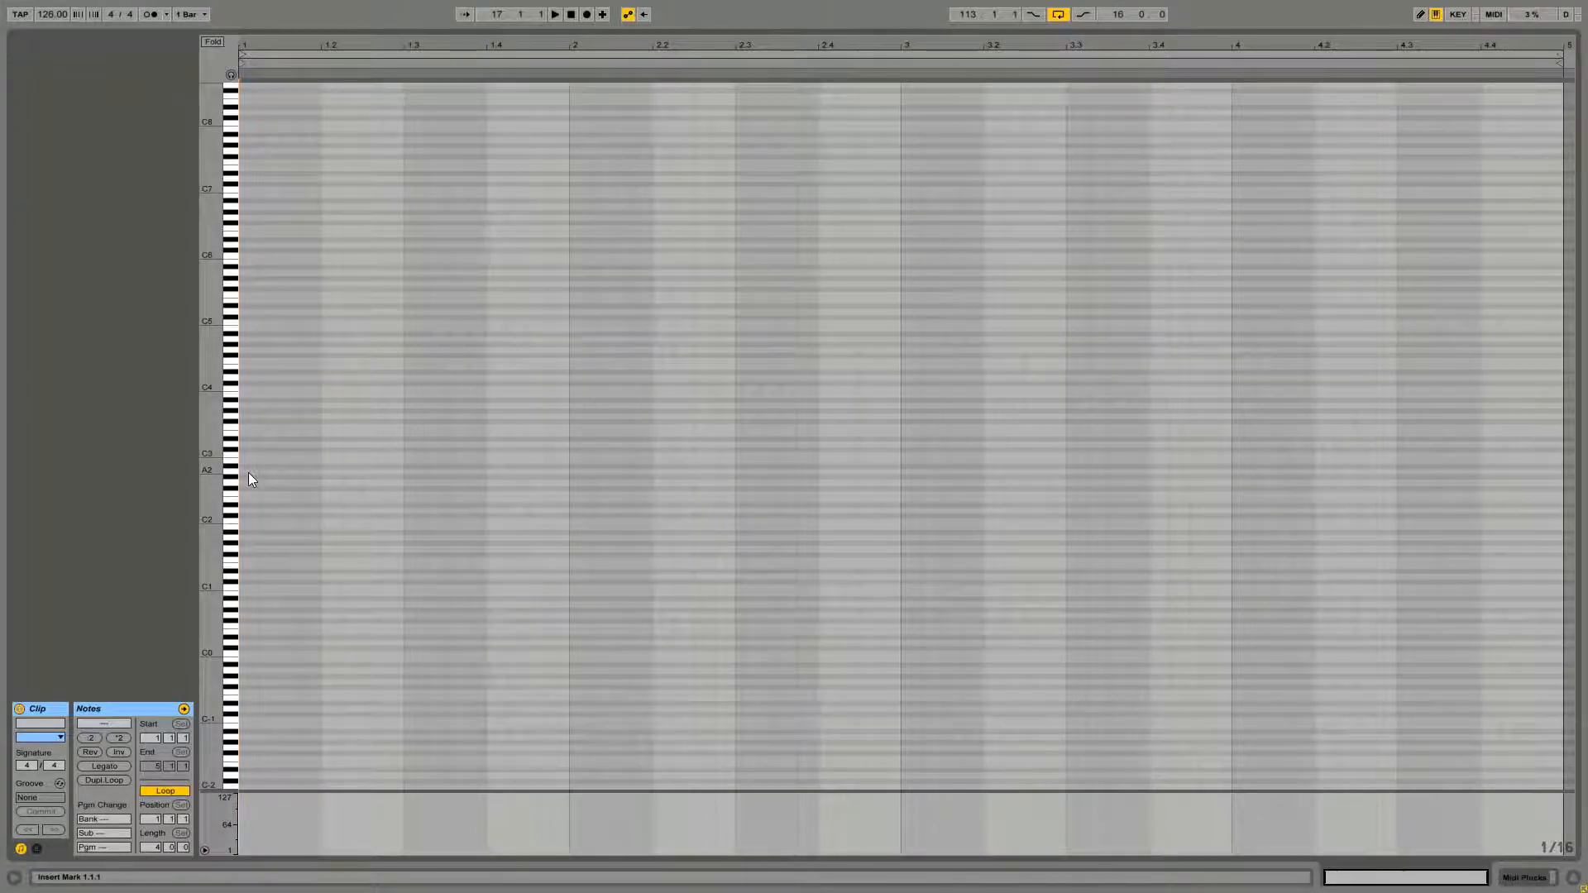
{"action": "key", "text": "shift+Tab"}
{"action": "left_click_drag", "start_coordinate": [210, 488], "coordinate": [248, 506]}
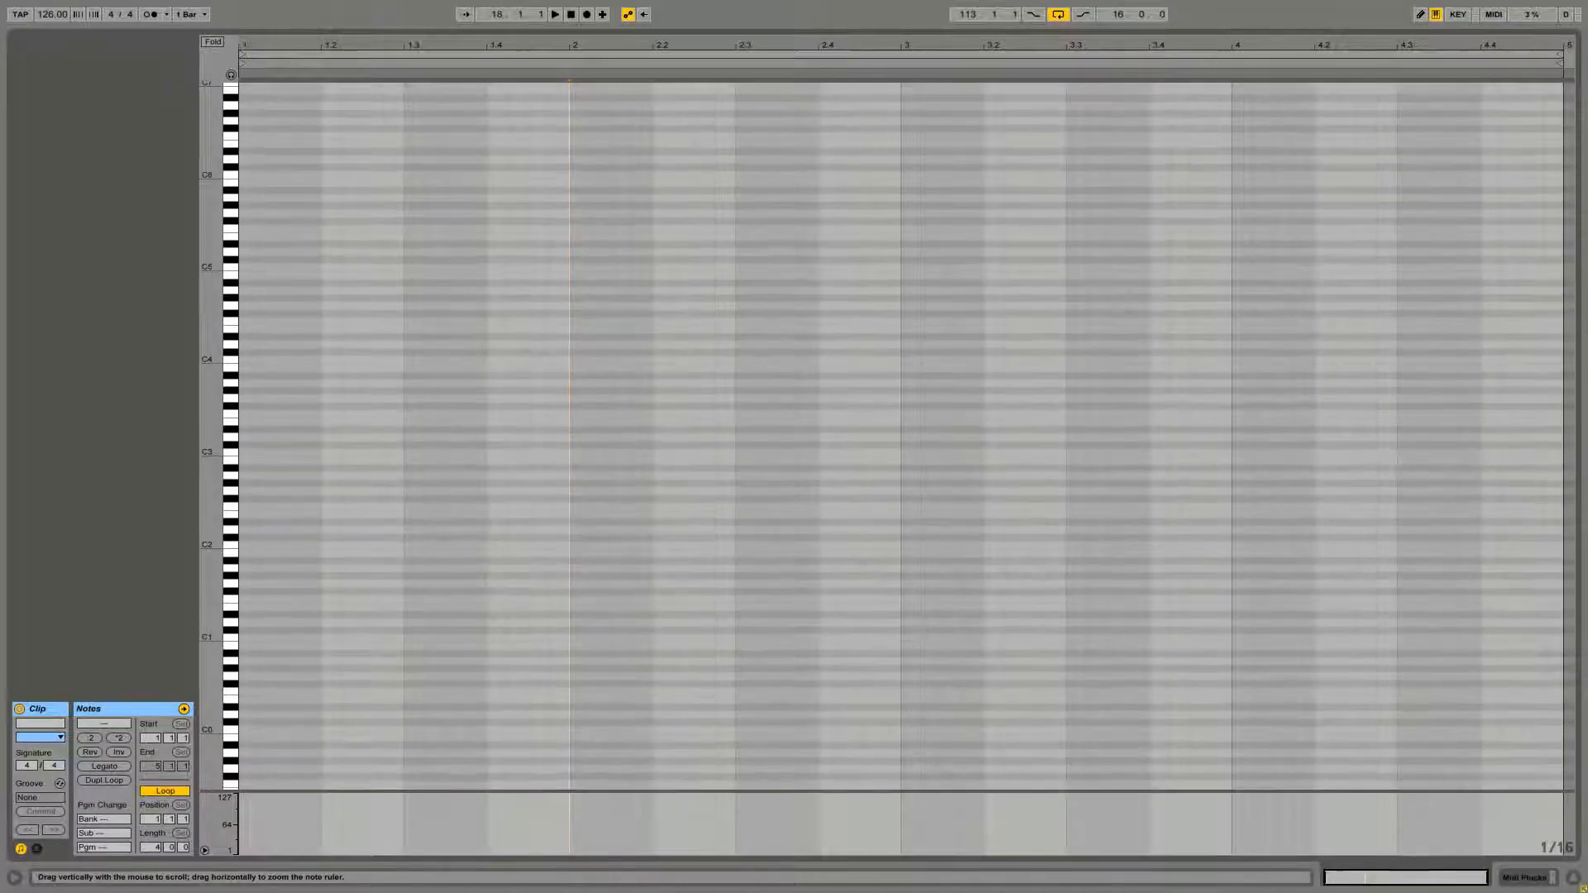
{"action": "double_click", "coordinate": [250, 572]}
{"action": "left_click_drag", "start_coordinate": [258, 571], "coordinate": [276, 571]}
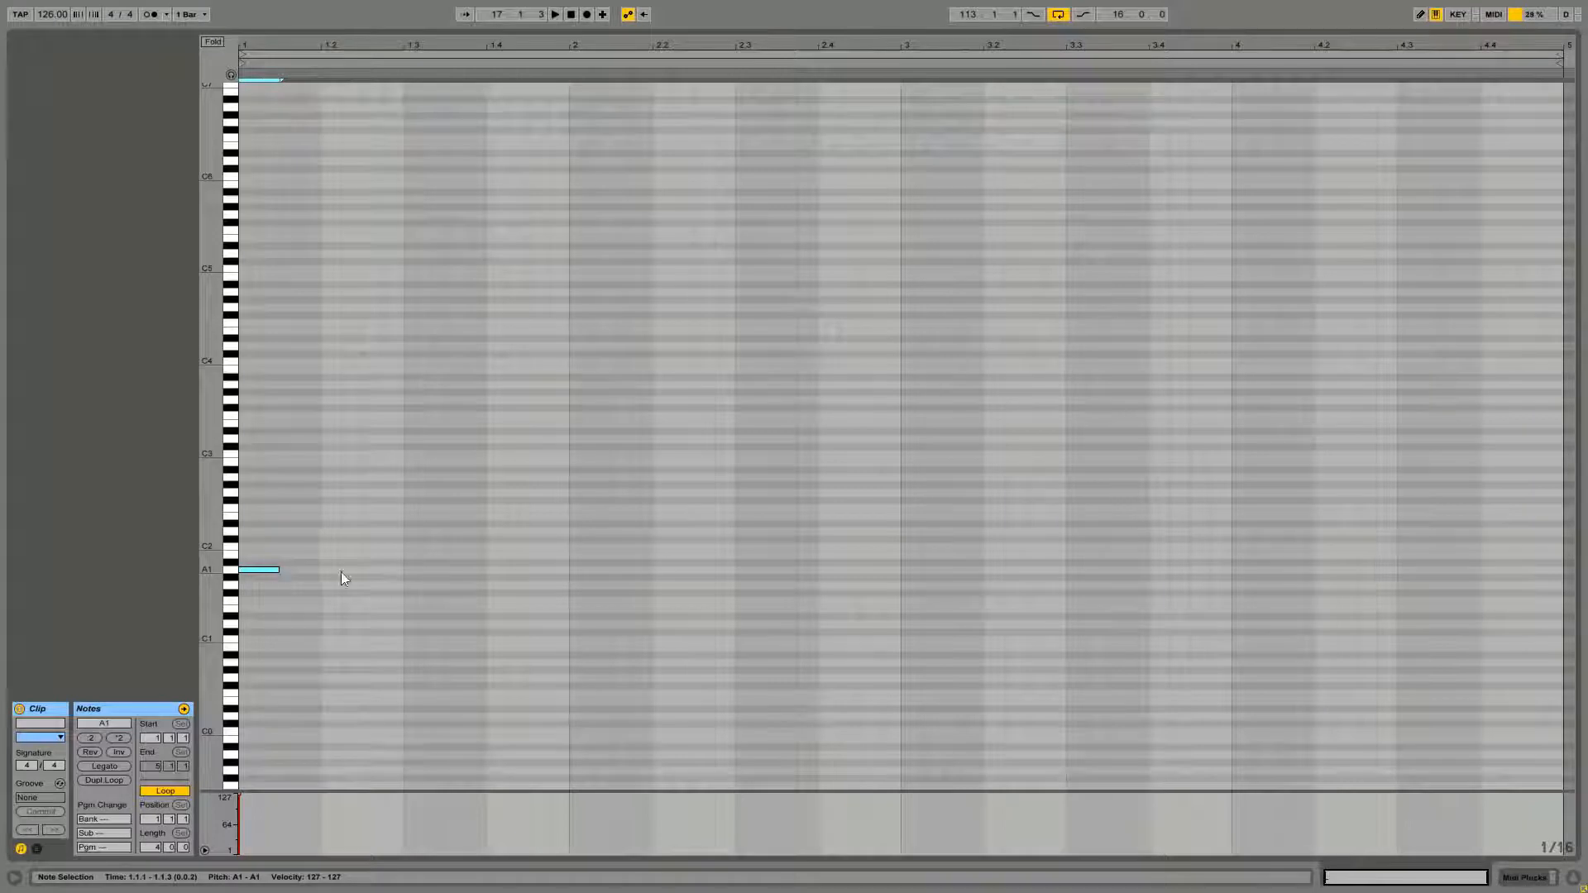
Duplicate the A1 note repeatedly to fill the first bar with eighth notes
{"action": "key", "text": "ctrl+d"}
{"action": "key", "text": "ctrl+d"}
{"action": "key", "text": "ctrl+d"}
{"action": "key", "text": "ctrl+d"}
{"action": "key", "text": "ctrl+d"}
{"action": "key", "text": "ctrl+d"}
{"action": "key", "text": "ctrl+d"}
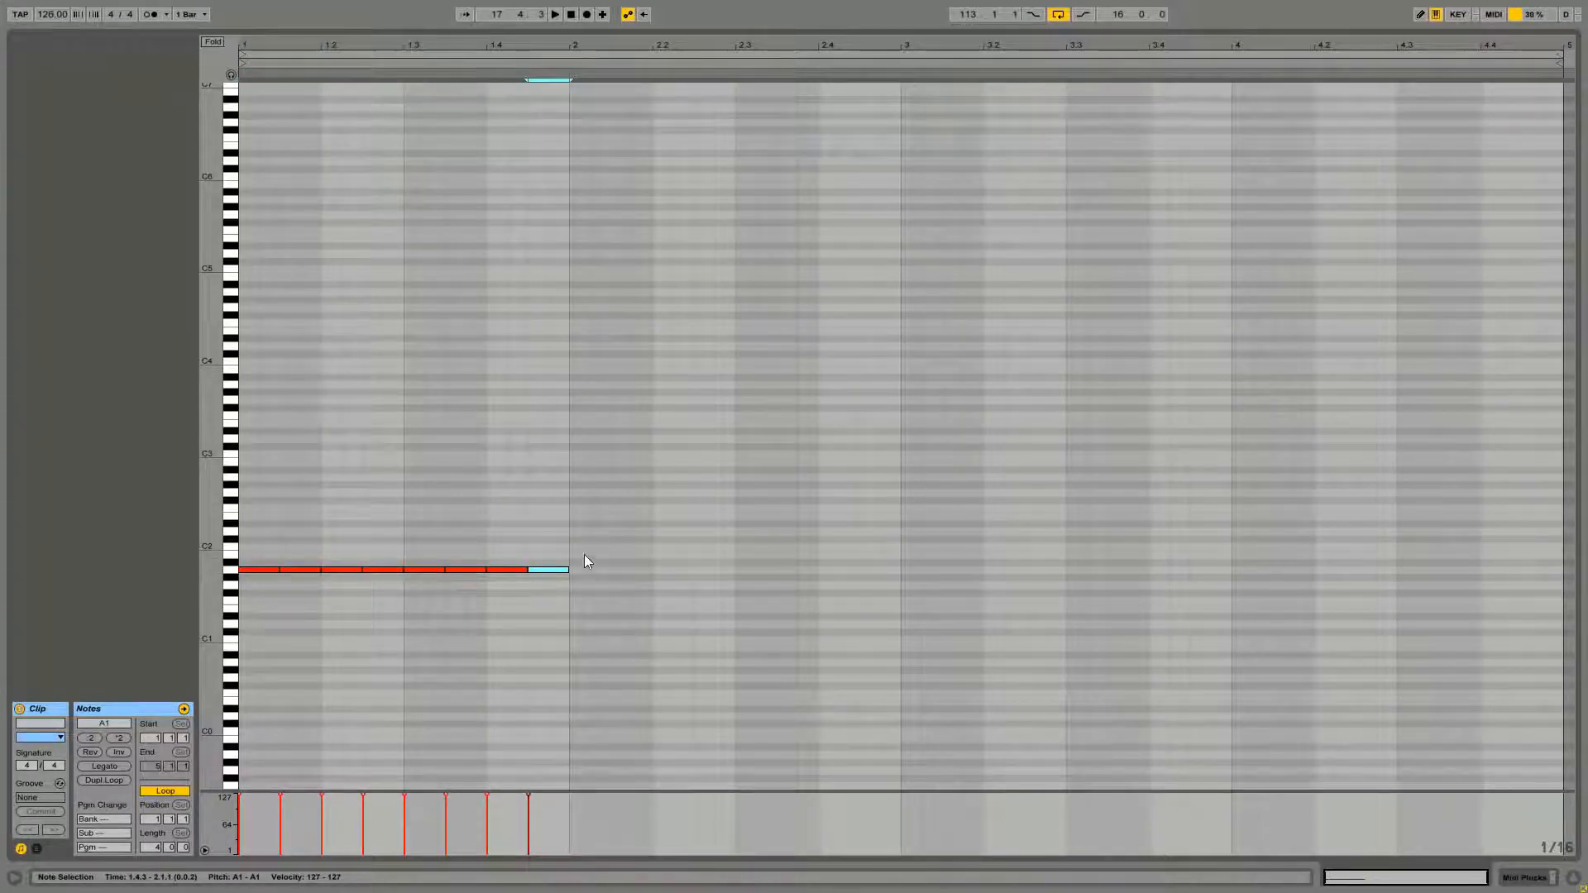
{"action": "left_click", "coordinate": [546, 597]}
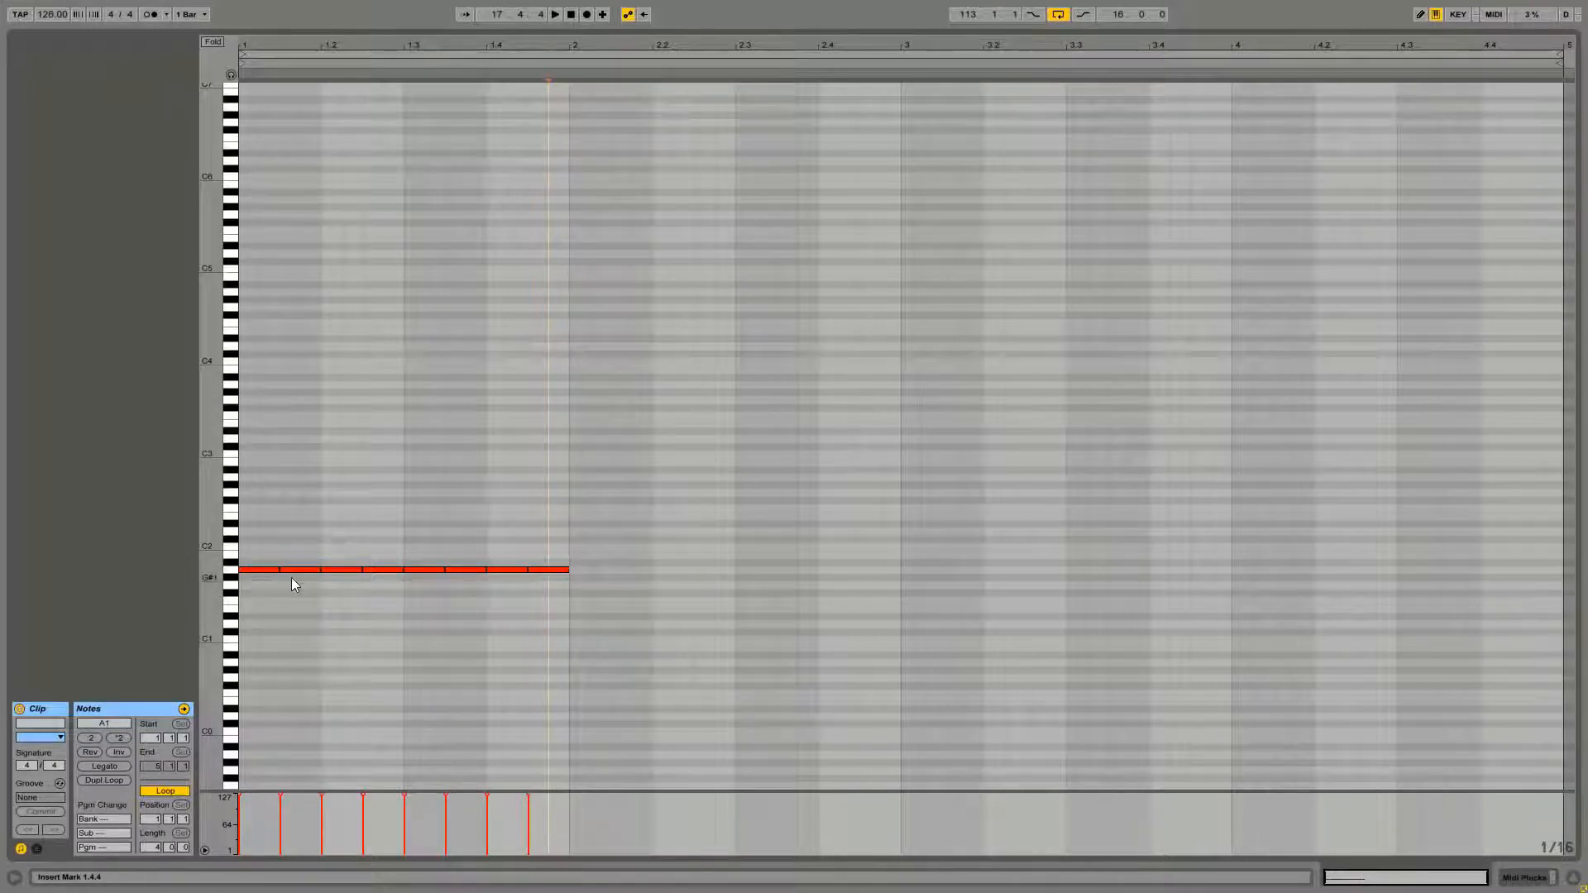
{"action": "left_click_drag", "start_coordinate": [295, 571], "coordinate": [547, 476]}
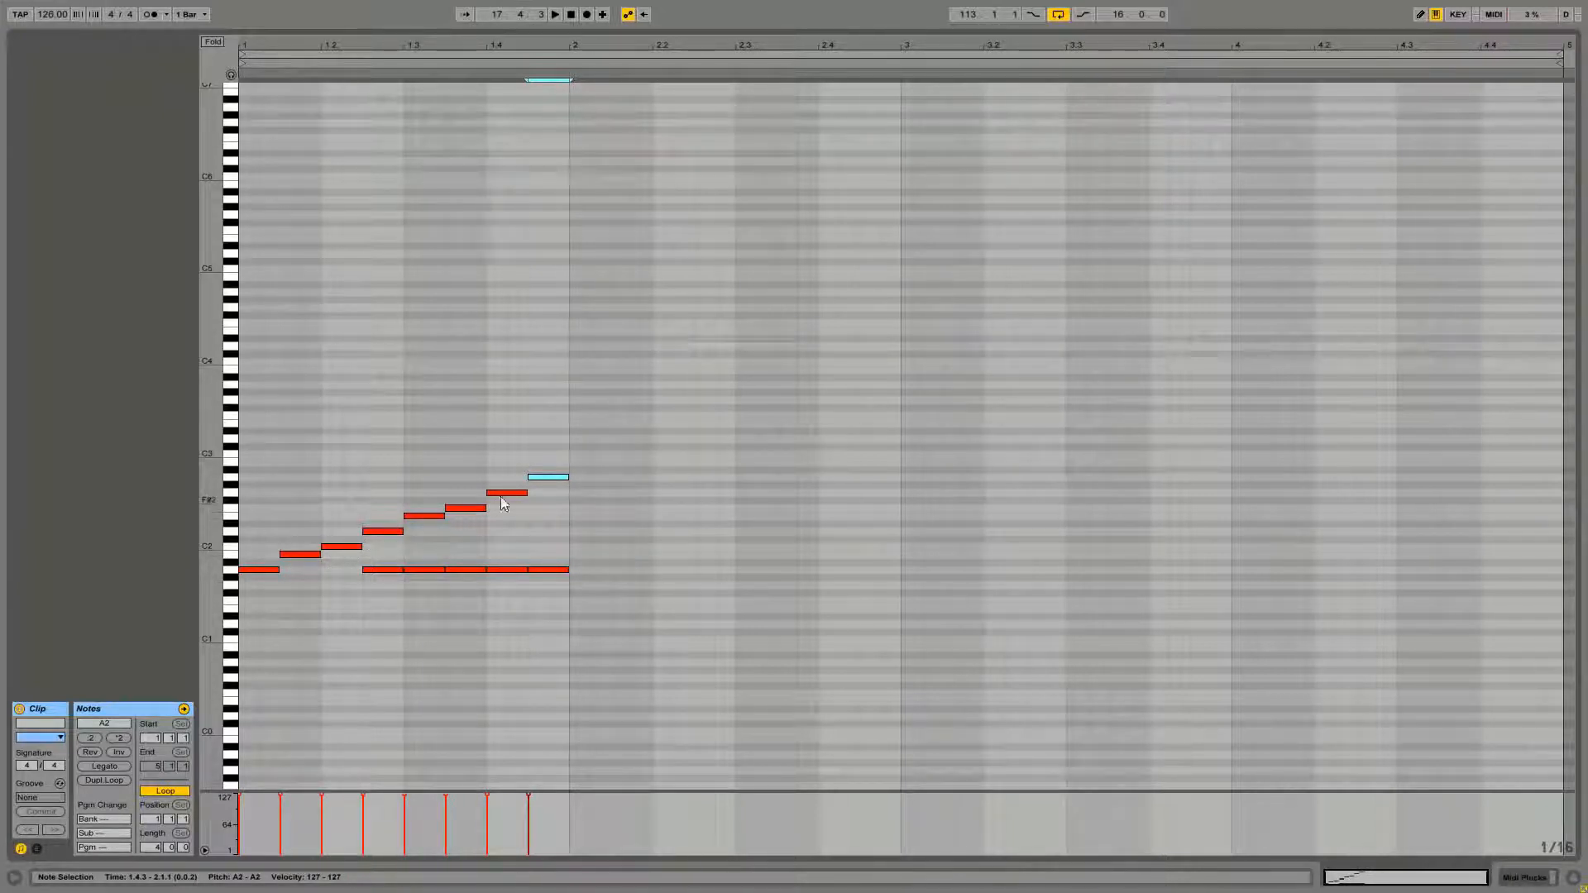
{"action": "left_click_drag", "start_coordinate": [260, 542], "coordinate": [251, 613]}
{"action": "left_click_drag", "start_coordinate": [556, 422], "coordinate": [542, 496]}
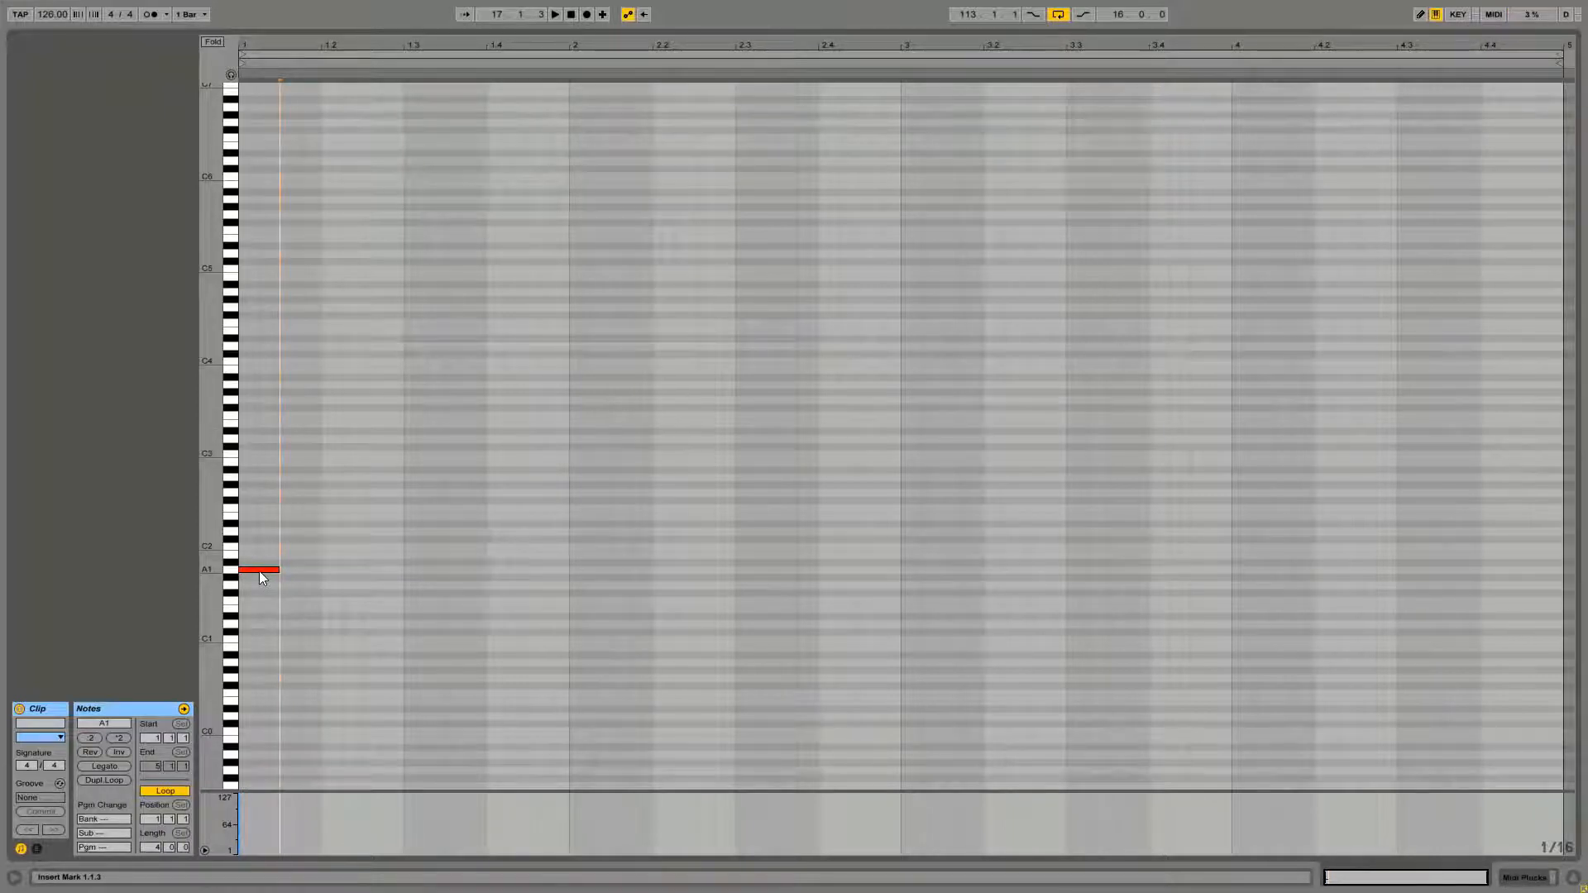
Stack copies of the A1 note on C2 and E2 to form an A minor chord
{"action": "left_click_drag", "start_coordinate": [255, 569], "coordinate": [256, 551]}
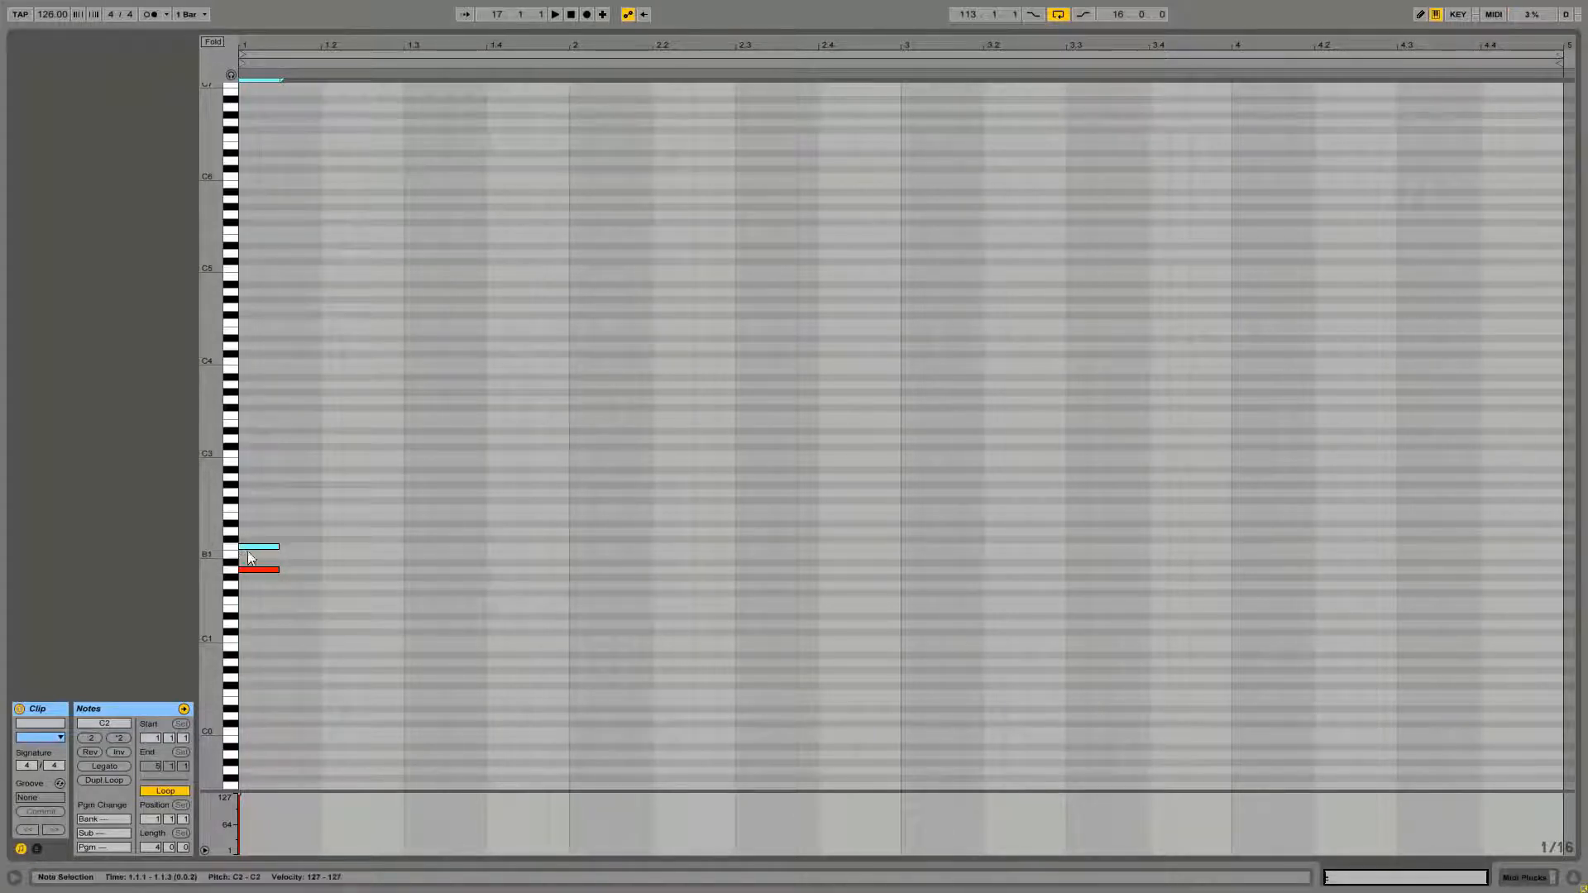
{"action": "left_click_drag", "start_coordinate": [248, 548], "coordinate": [248, 516]}
{"action": "left_click", "coordinate": [275, 574]}
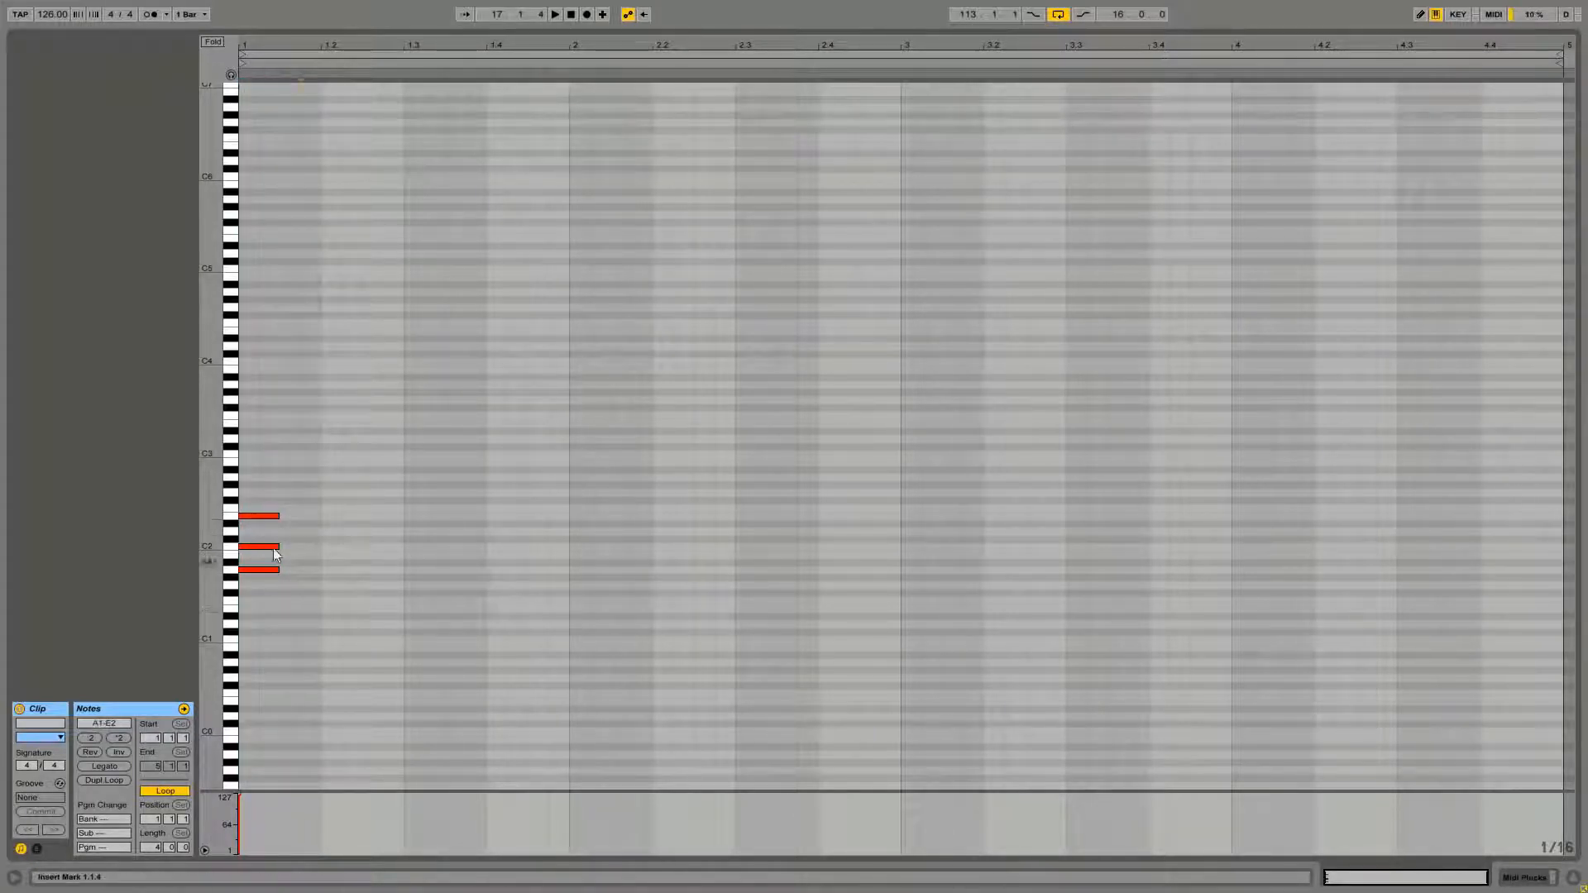
Duplicate the chord to the next eighth and move the copy up to C2, E2 and G2
{"action": "left_click_drag", "start_coordinate": [266, 450], "coordinate": [297, 573]}
{"action": "left_click", "coordinate": [296, 579]}
{"action": "double_click", "coordinate": [286, 547]}
{"action": "left_click", "coordinate": [404, 425]}
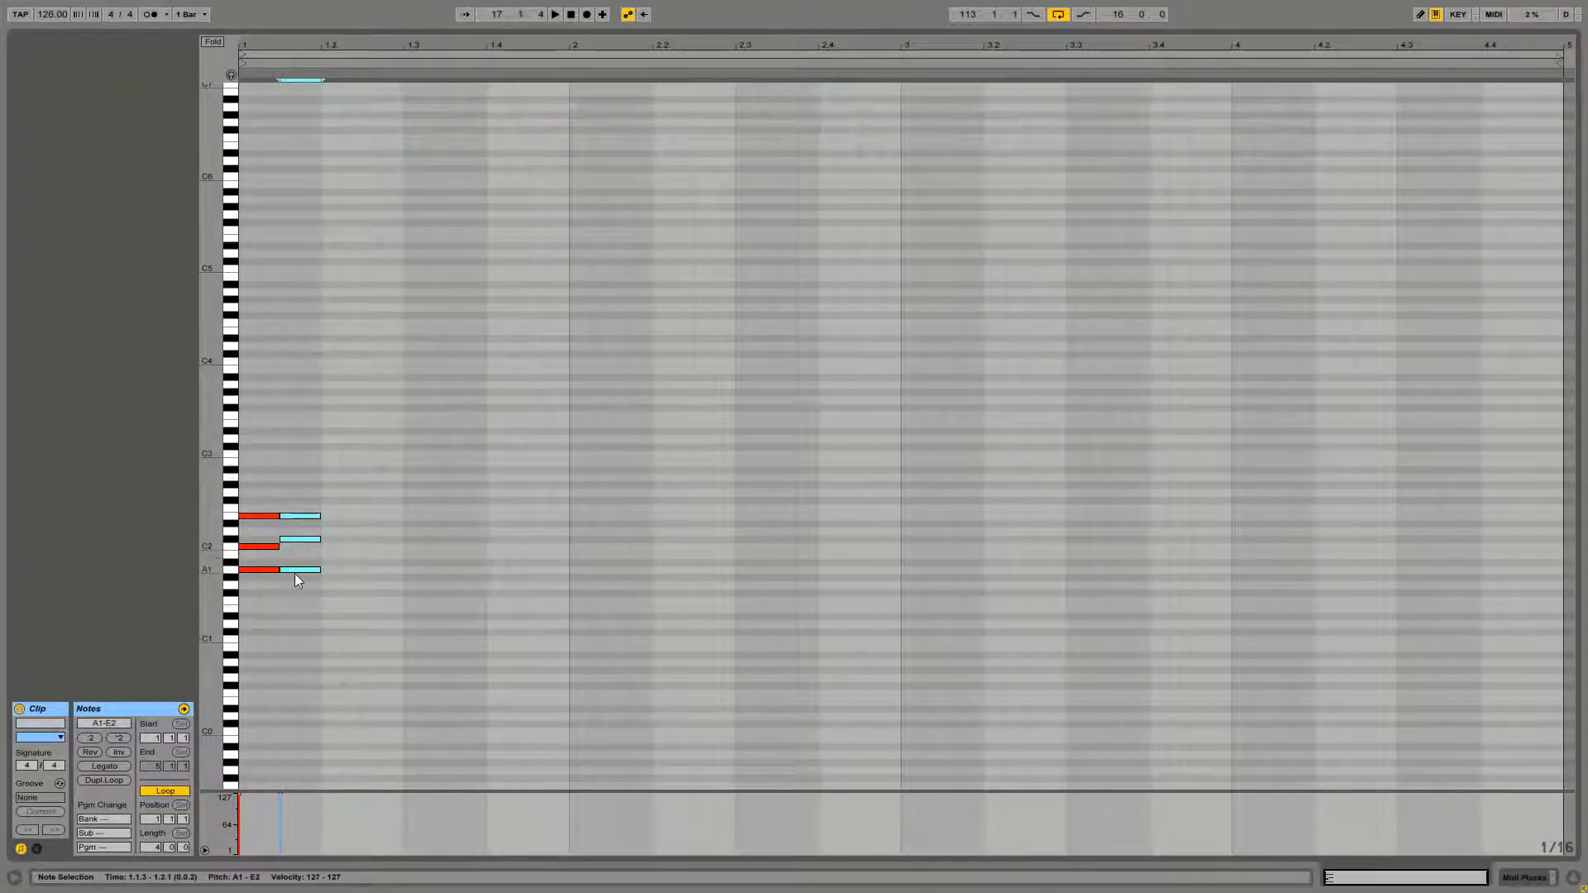
{"action": "left_click_drag", "start_coordinate": [294, 573], "coordinate": [302, 557]}
{"action": "left_click", "coordinate": [297, 564]}
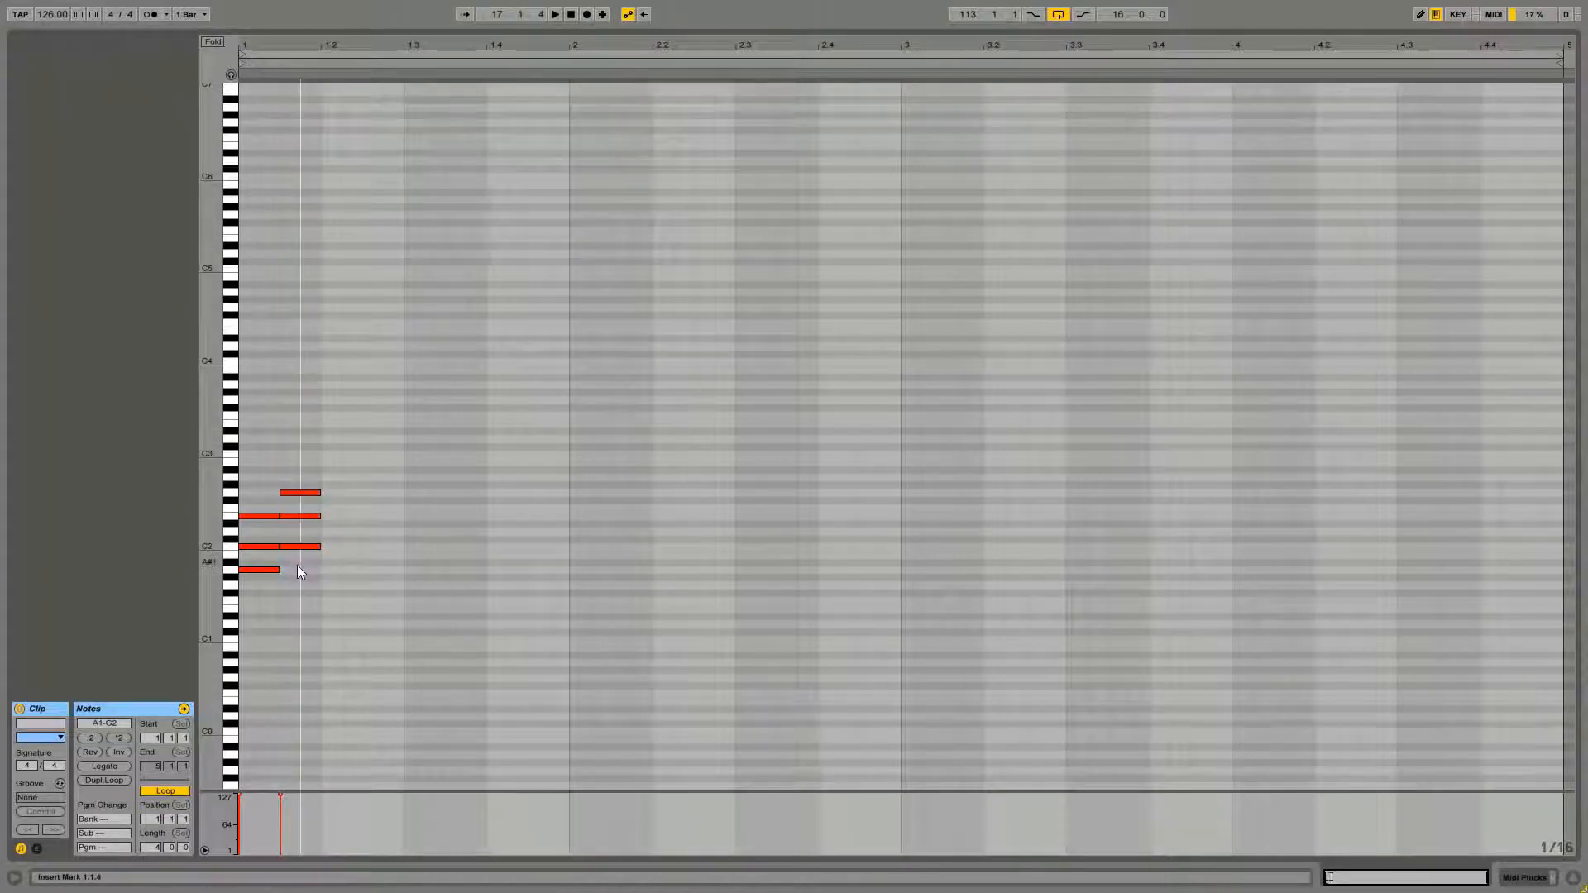
{"action": "left_click_drag", "start_coordinate": [247, 472], "coordinate": [246, 583]}
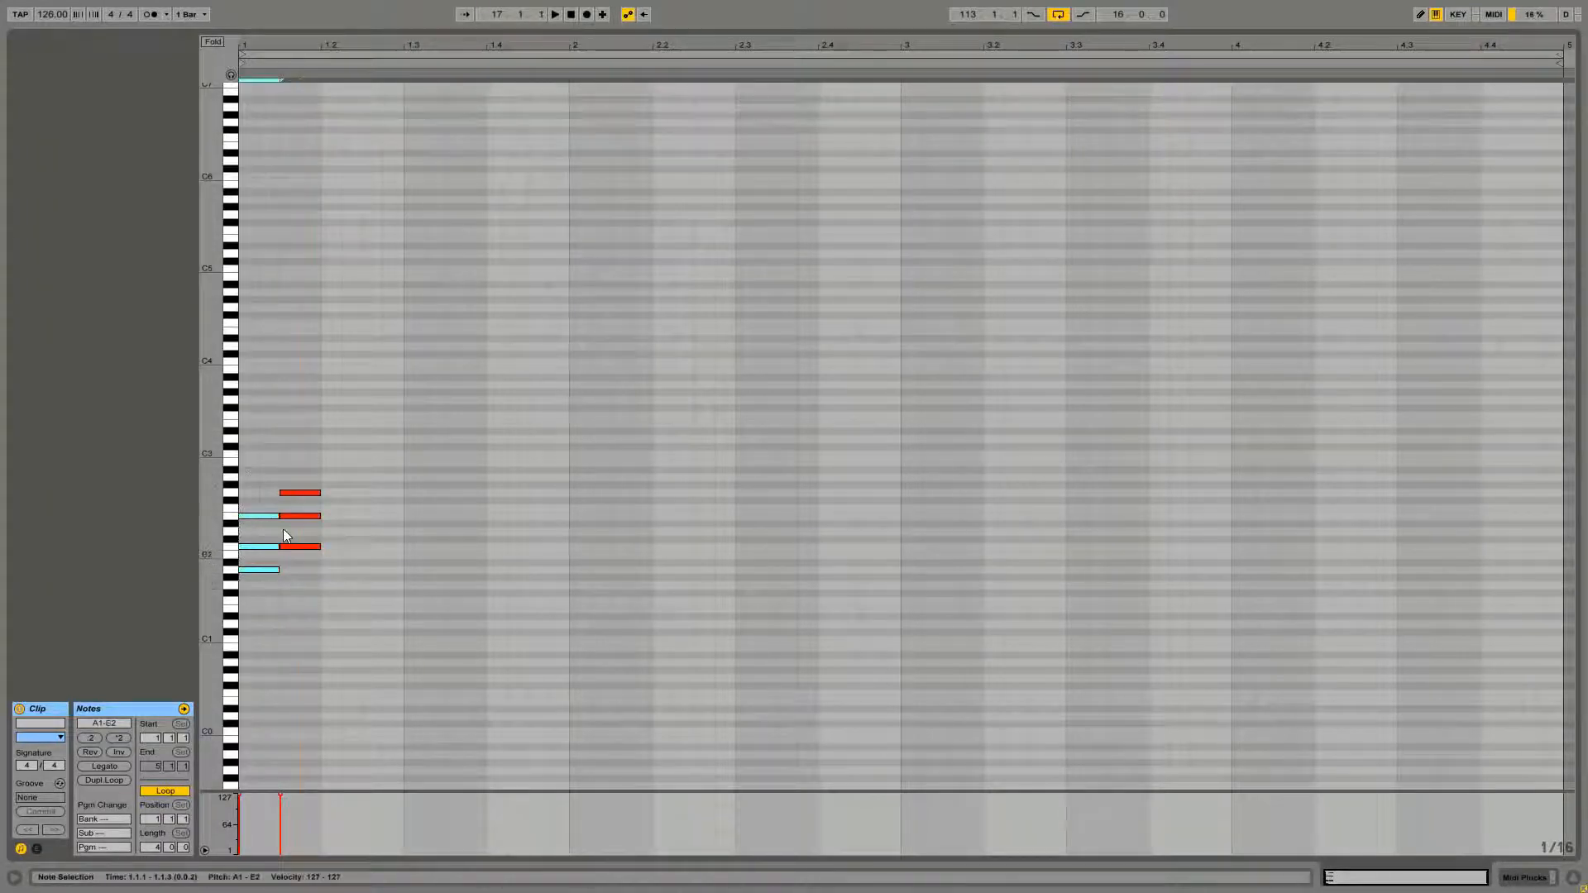
{"action": "left_click_drag", "start_coordinate": [305, 439], "coordinate": [305, 568]}
{"action": "left_click", "coordinate": [304, 570]}
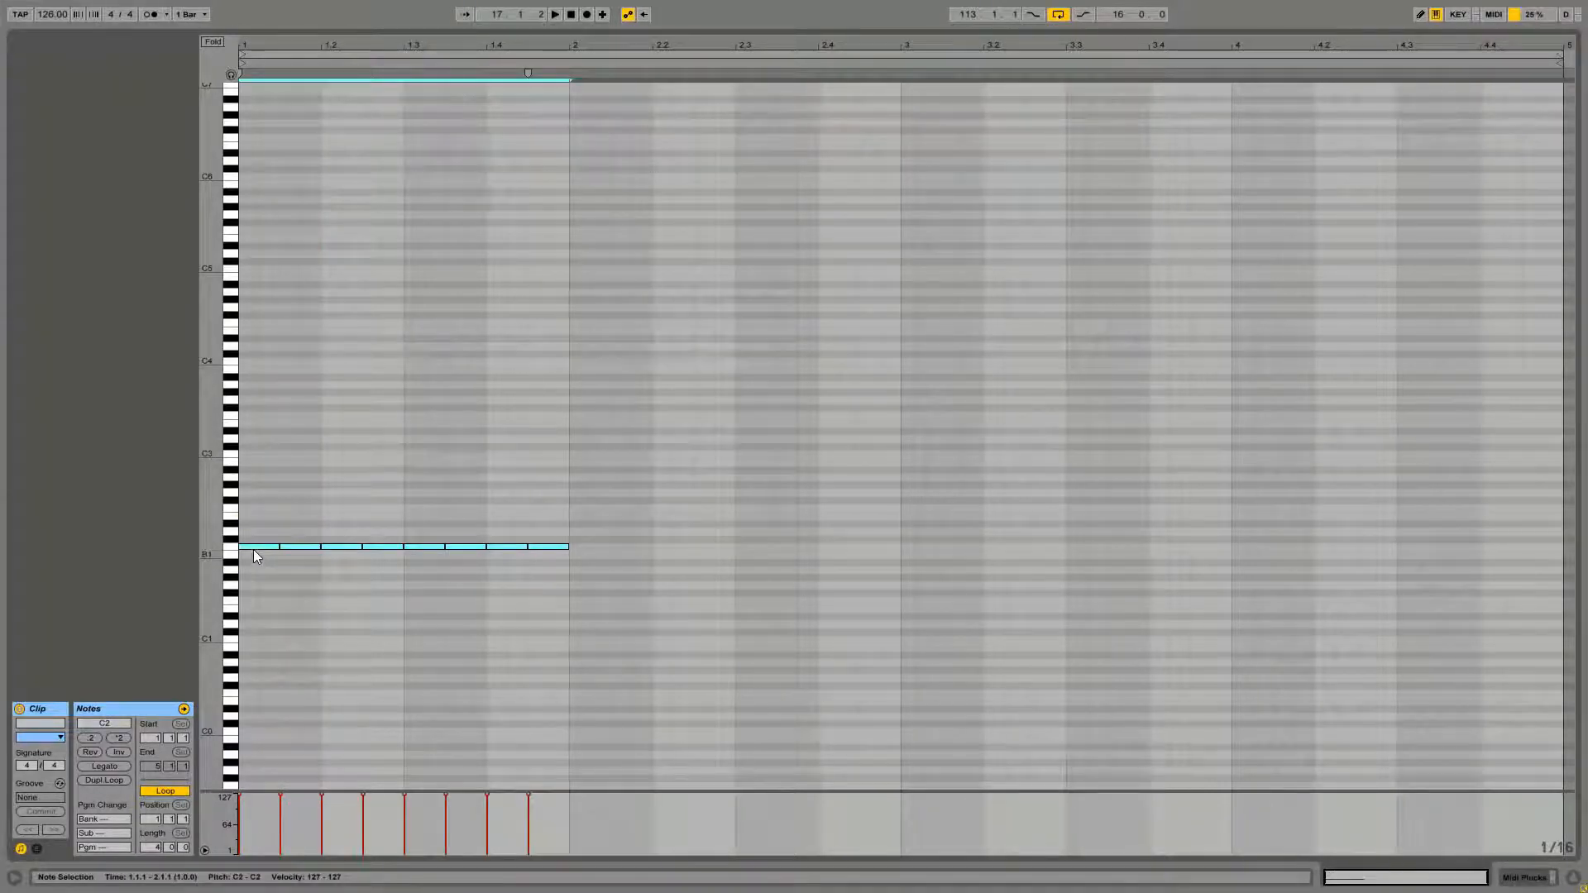
Copy the row of A1 eighth notes upward to build bar 1 as repeated chords of A1, A2, C3 and E3
{"action": "left_click_drag", "start_coordinate": [253, 549], "coordinate": [251, 568]}
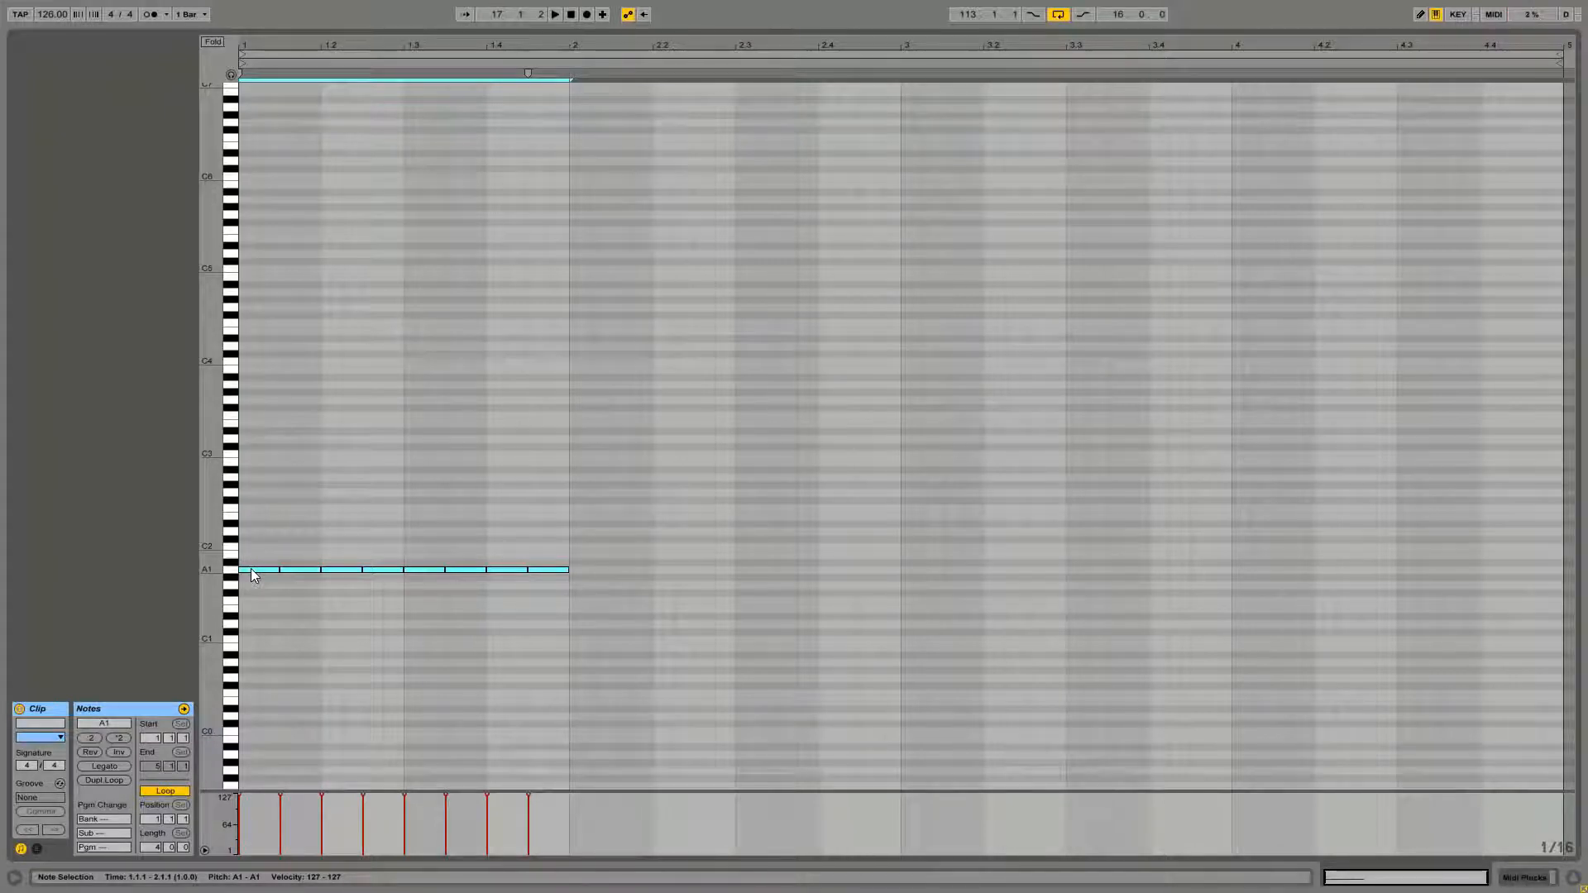
{"action": "left_click_drag", "start_coordinate": [251, 568], "coordinate": [259, 424]}
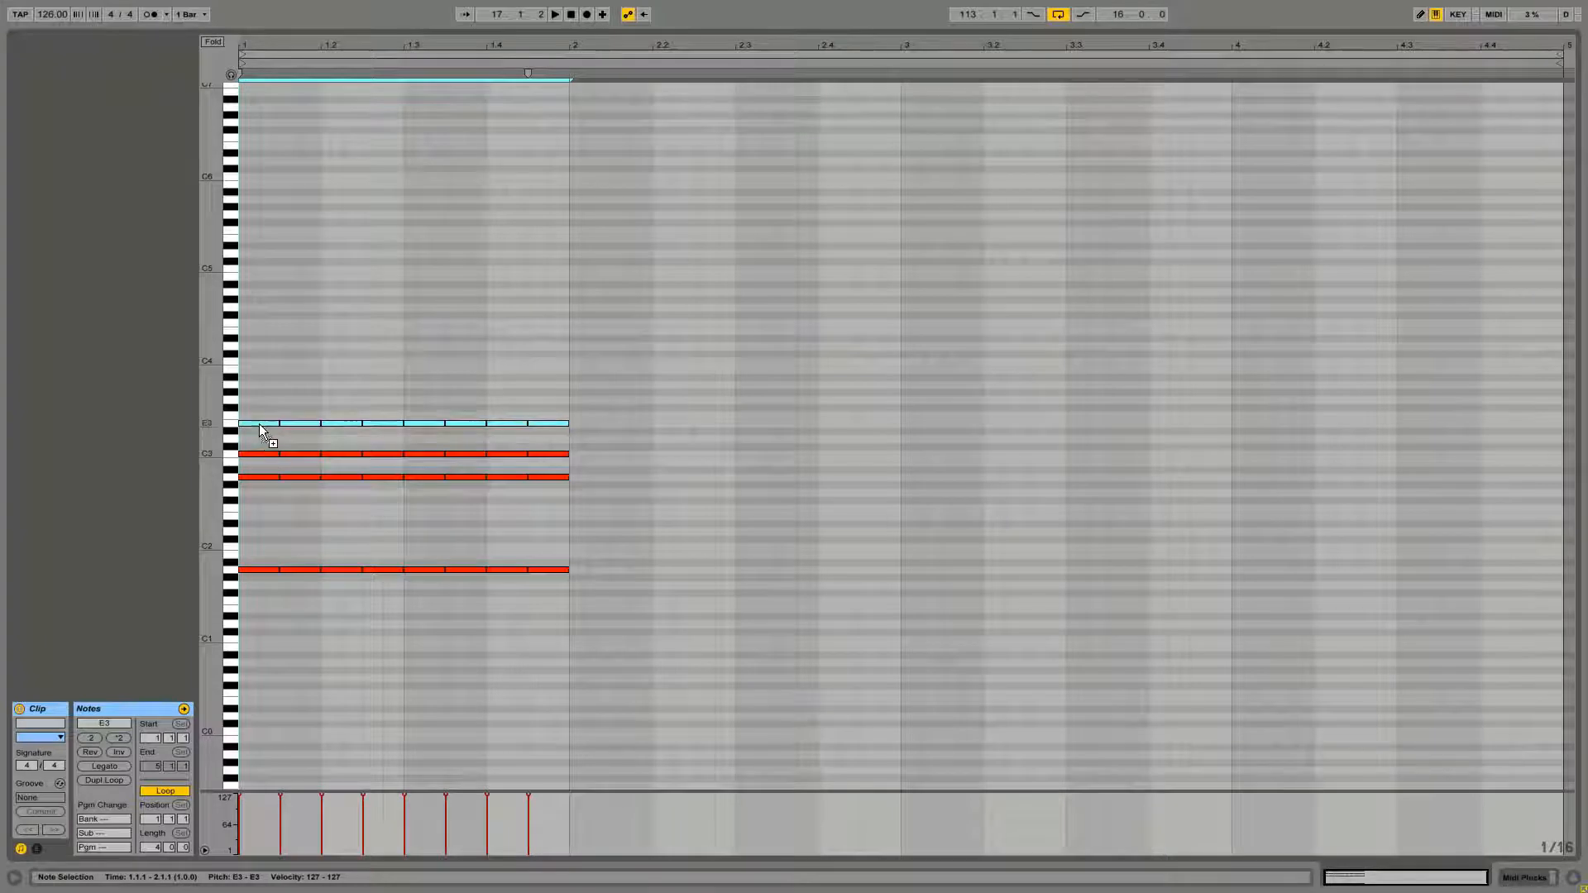
{"action": "left_click", "coordinate": [285, 379]}
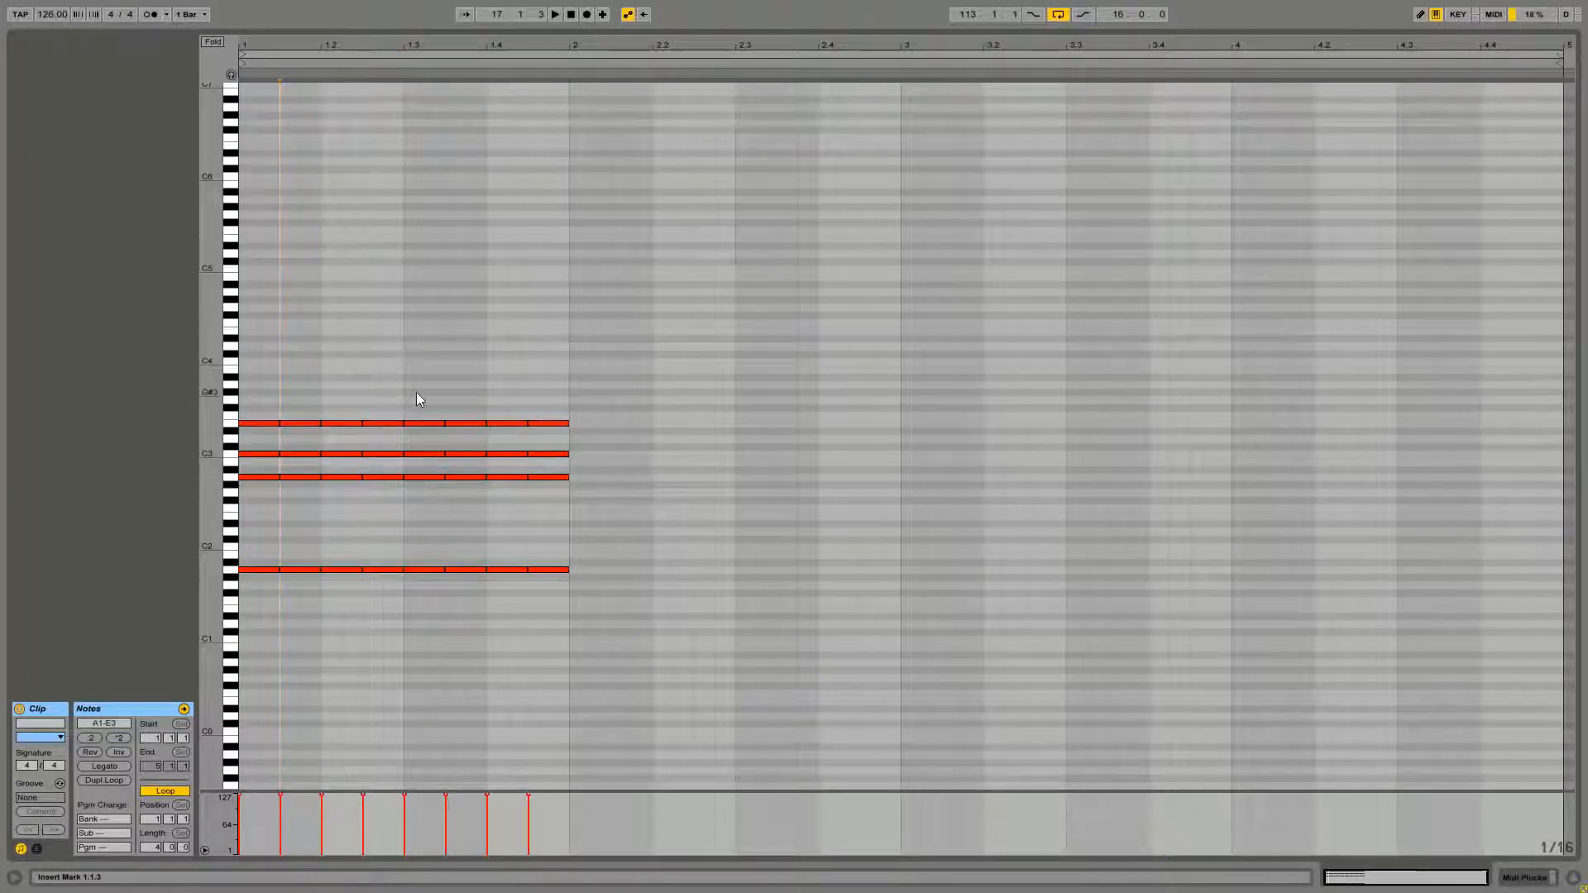
Play back the arrangement and inspect the Plucks group tracks and the A Reverb return's devices
{"action": "key", "text": "space"}
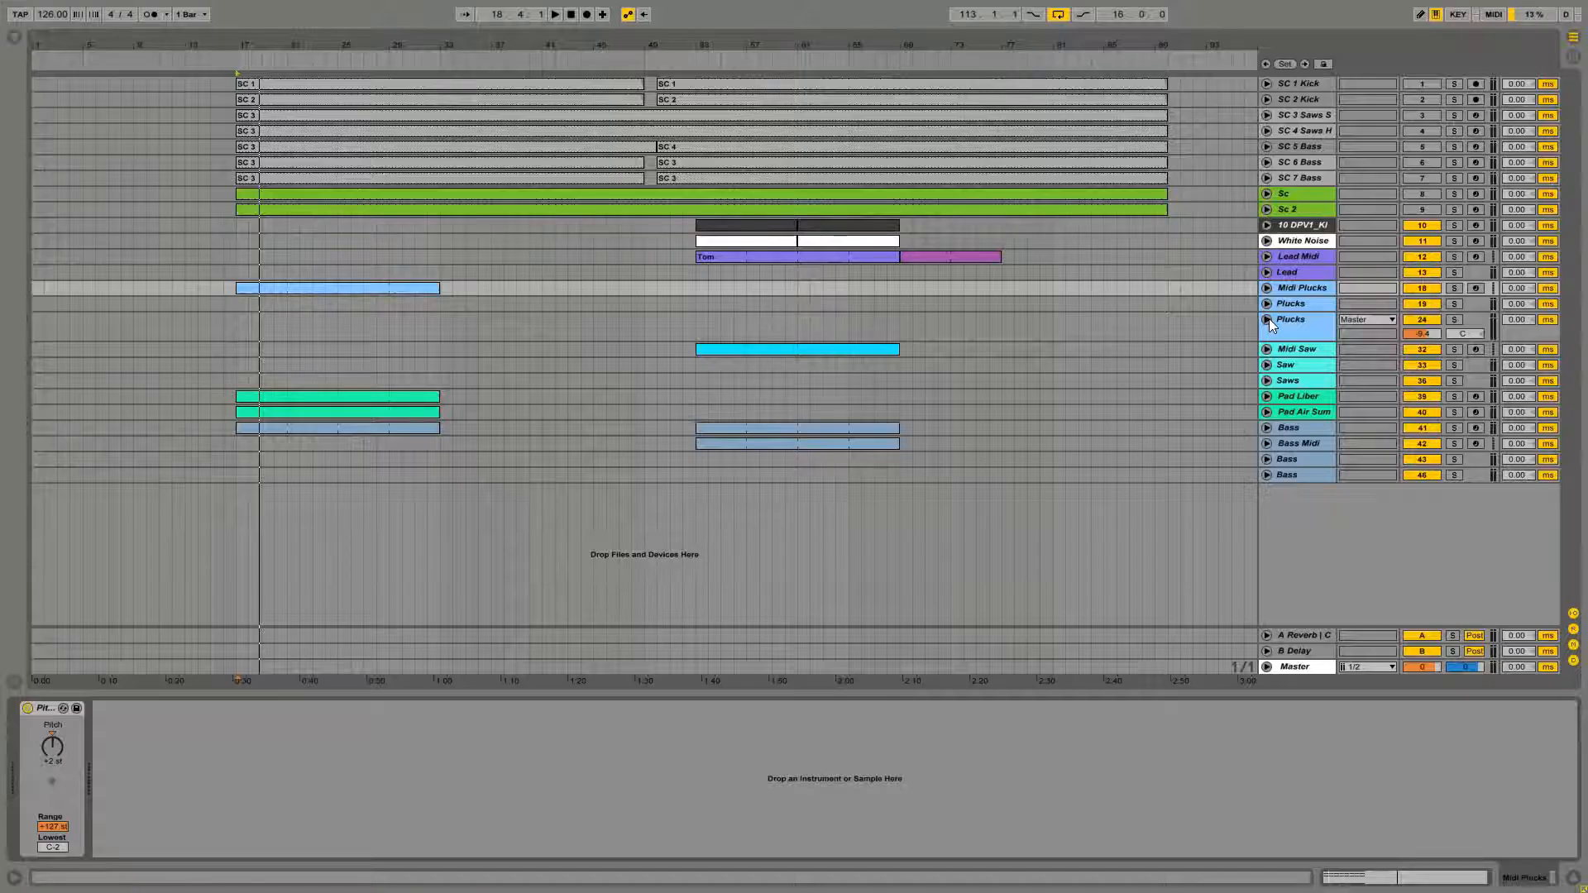
{"action": "left_click", "coordinate": [1267, 320]}
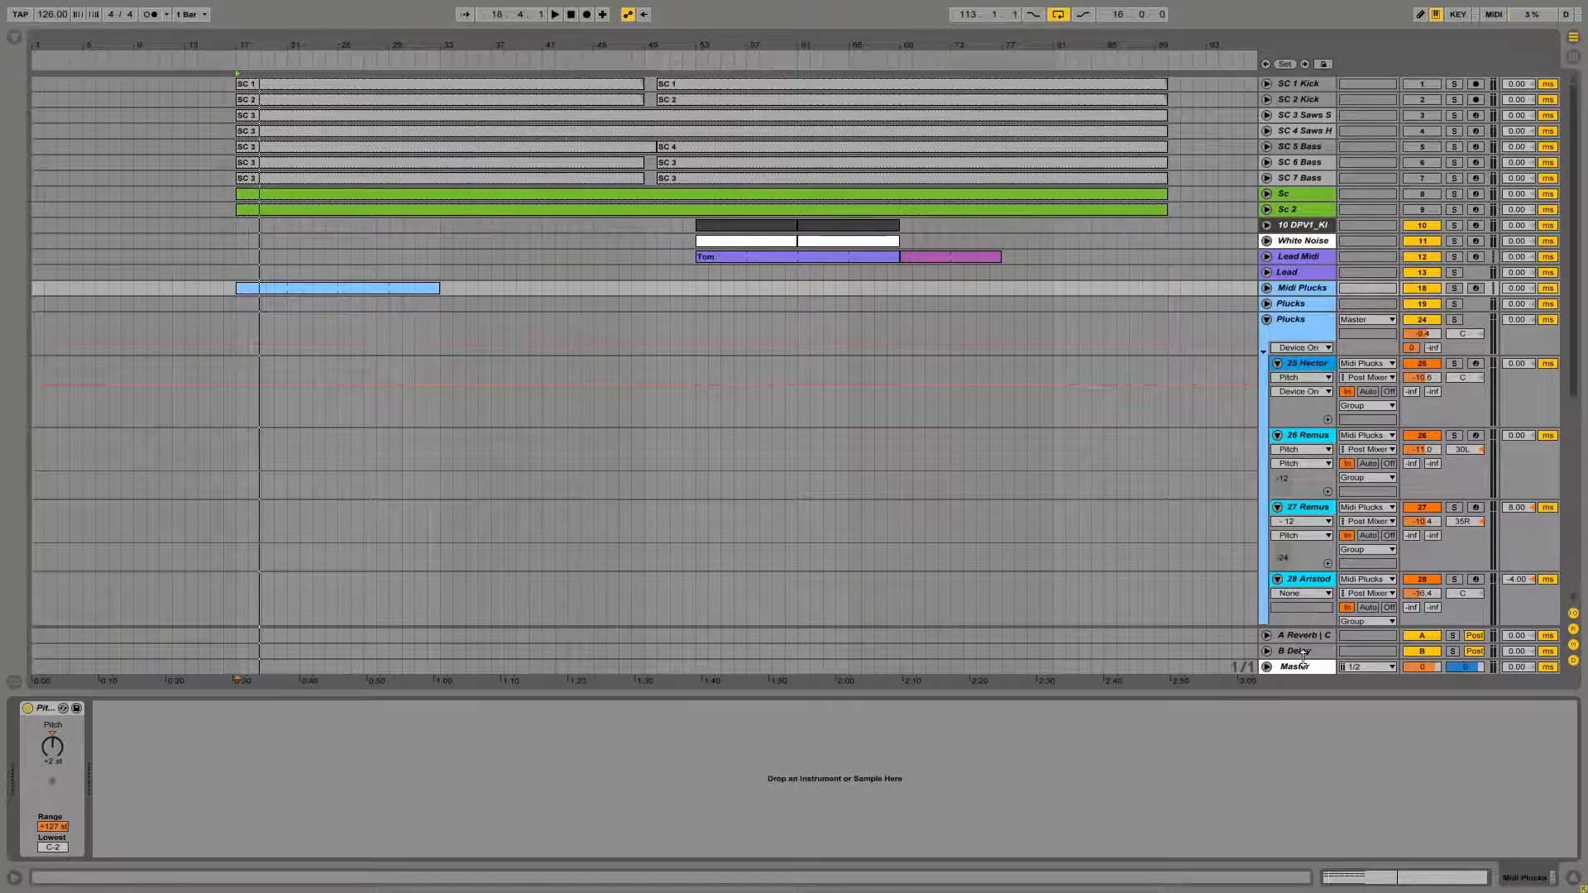
{"action": "left_click", "coordinate": [1303, 635]}
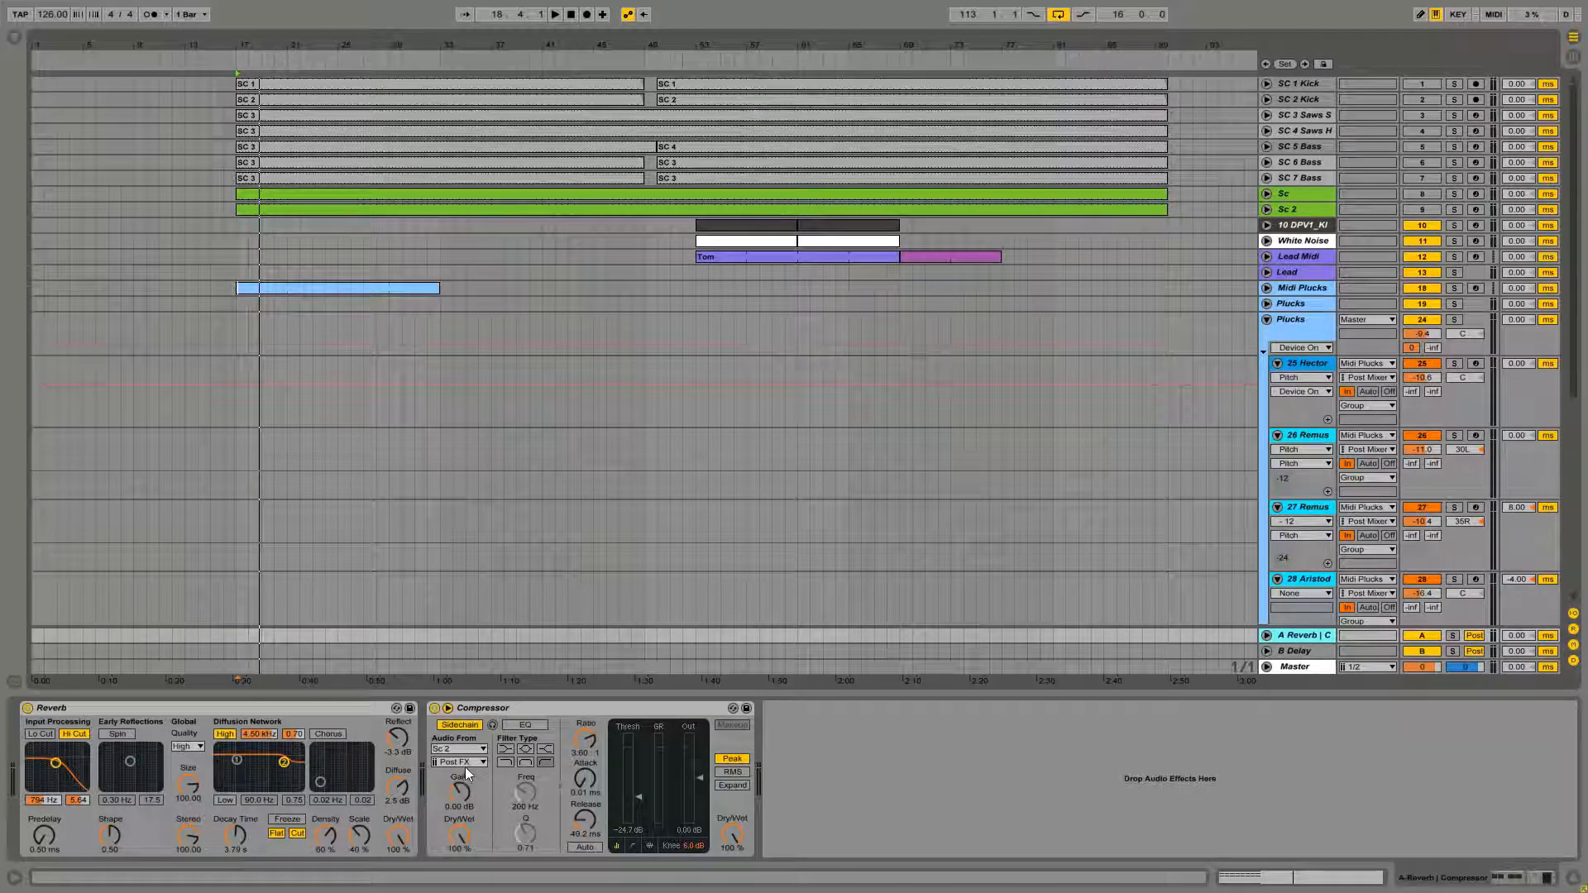
{"action": "left_click", "coordinate": [1267, 320]}
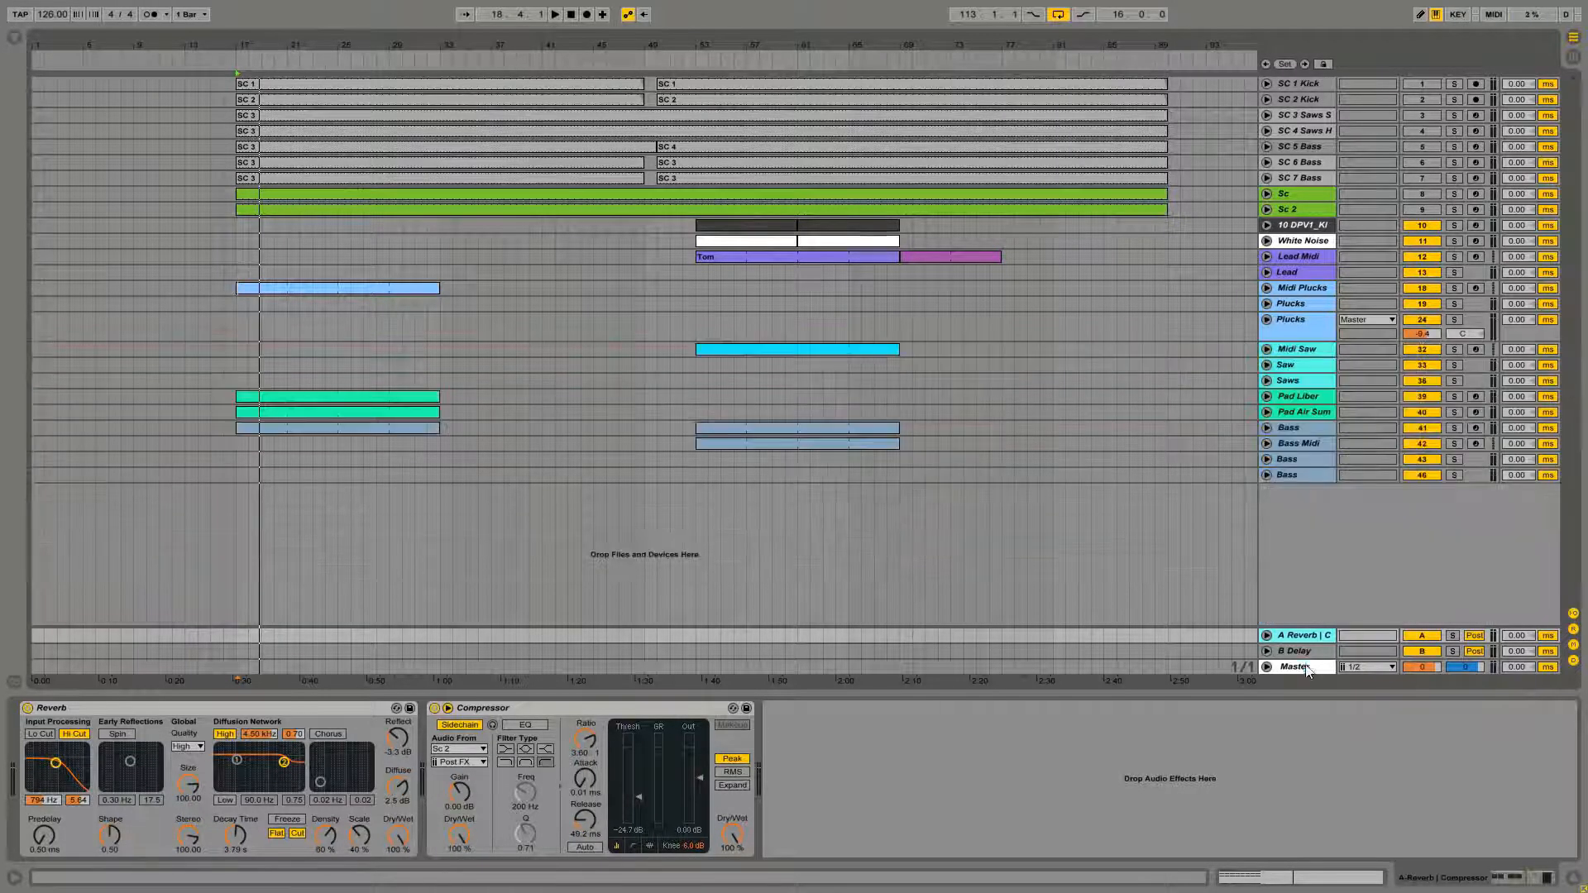
Toggle the second EQ Eight on the Master track on and off to compare the sound
{"action": "left_click", "coordinate": [1310, 667]}
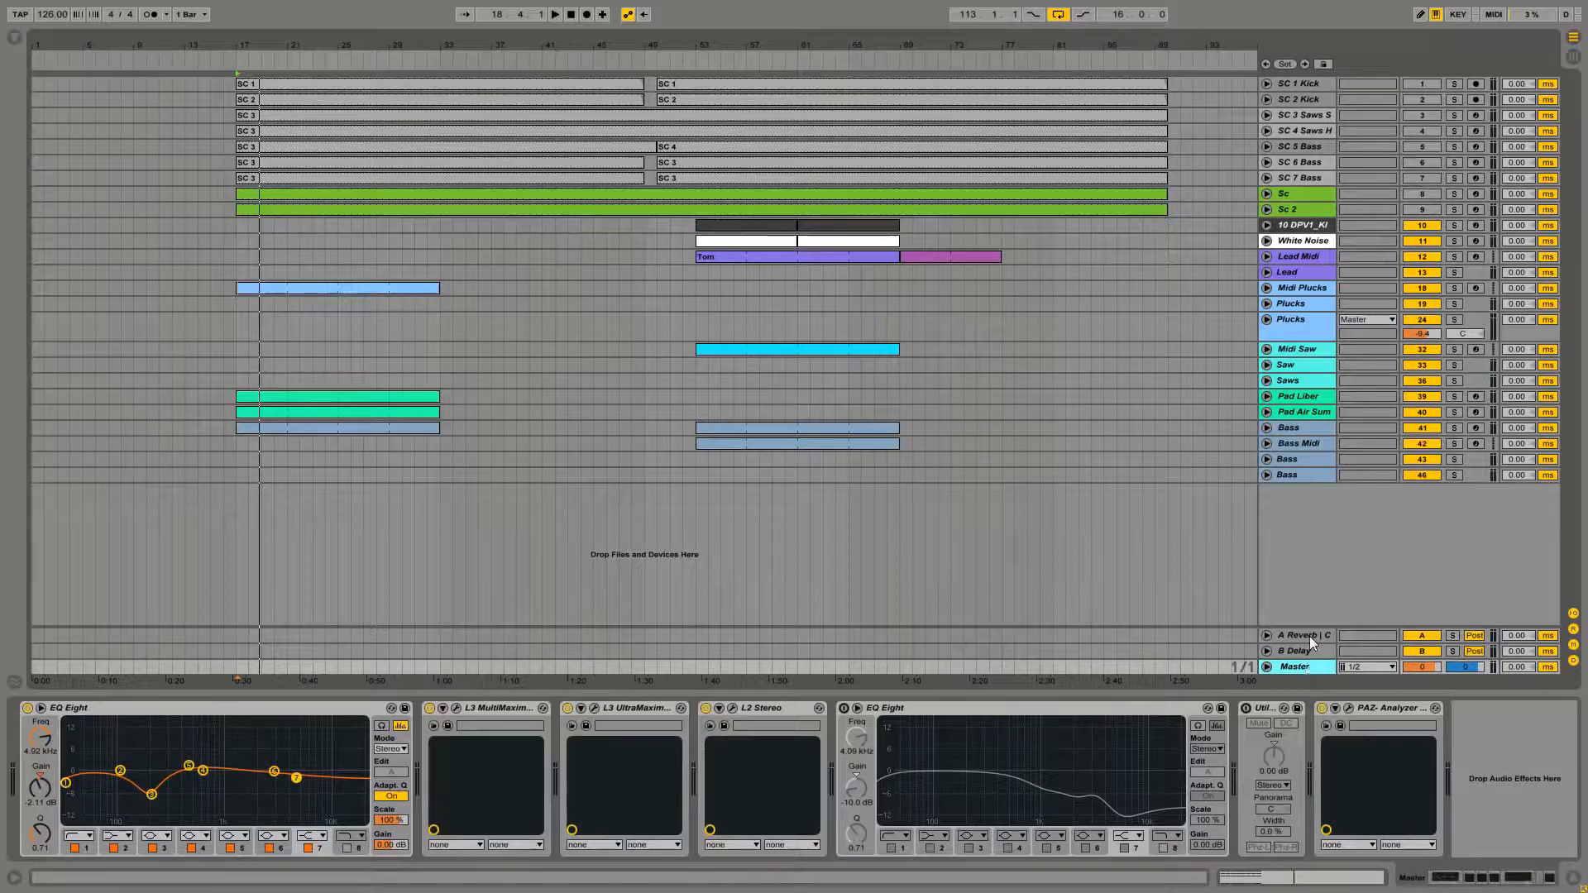
{"action": "left_click", "coordinate": [843, 709]}
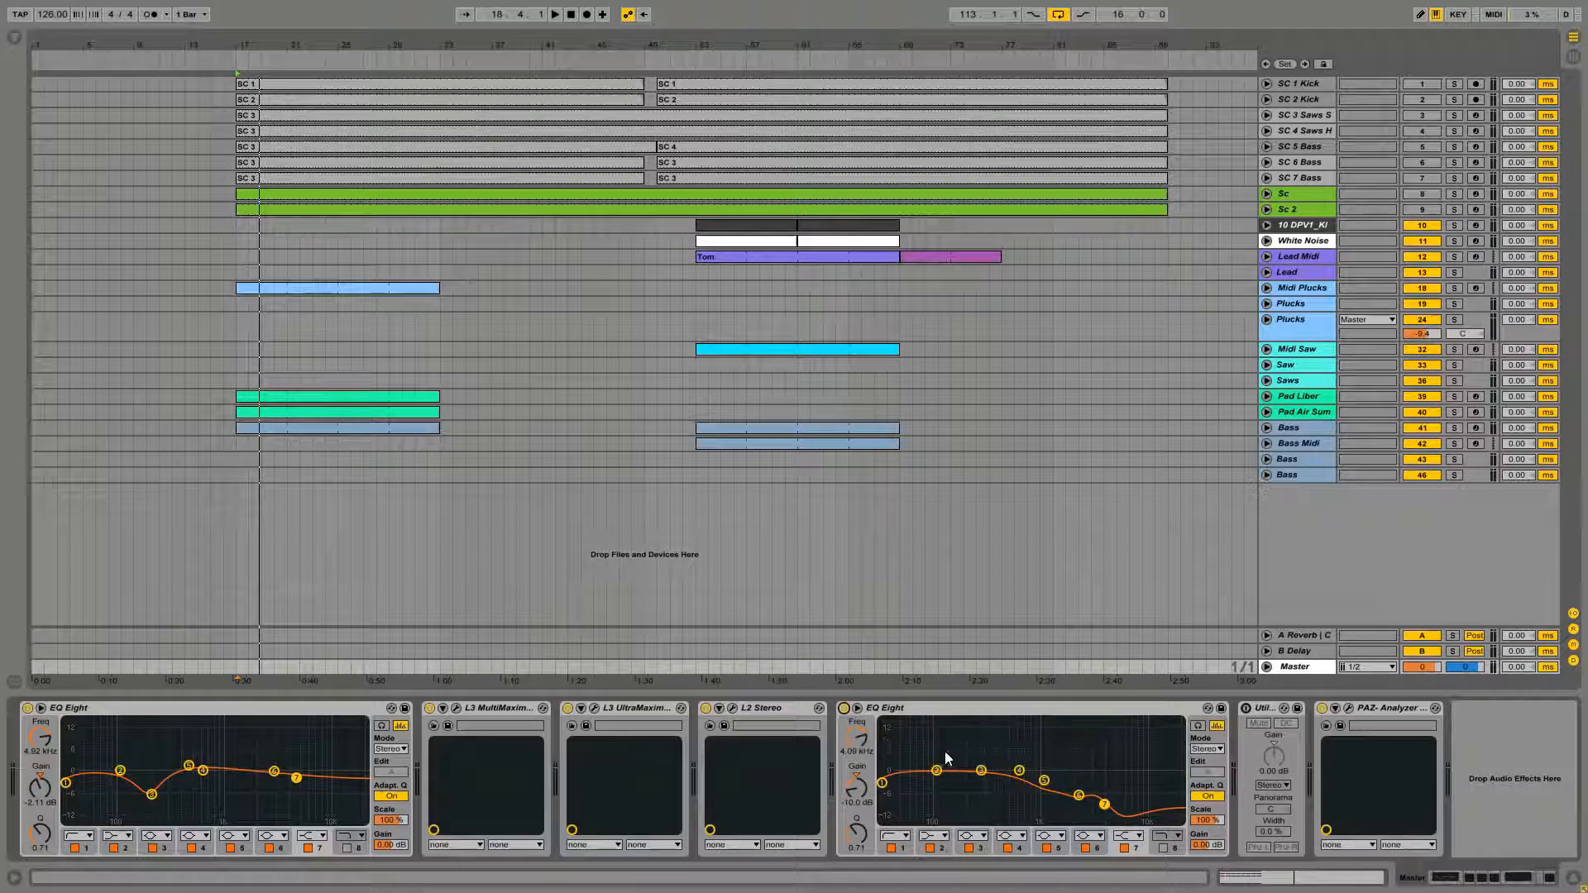
{"action": "left_click", "coordinate": [843, 709]}
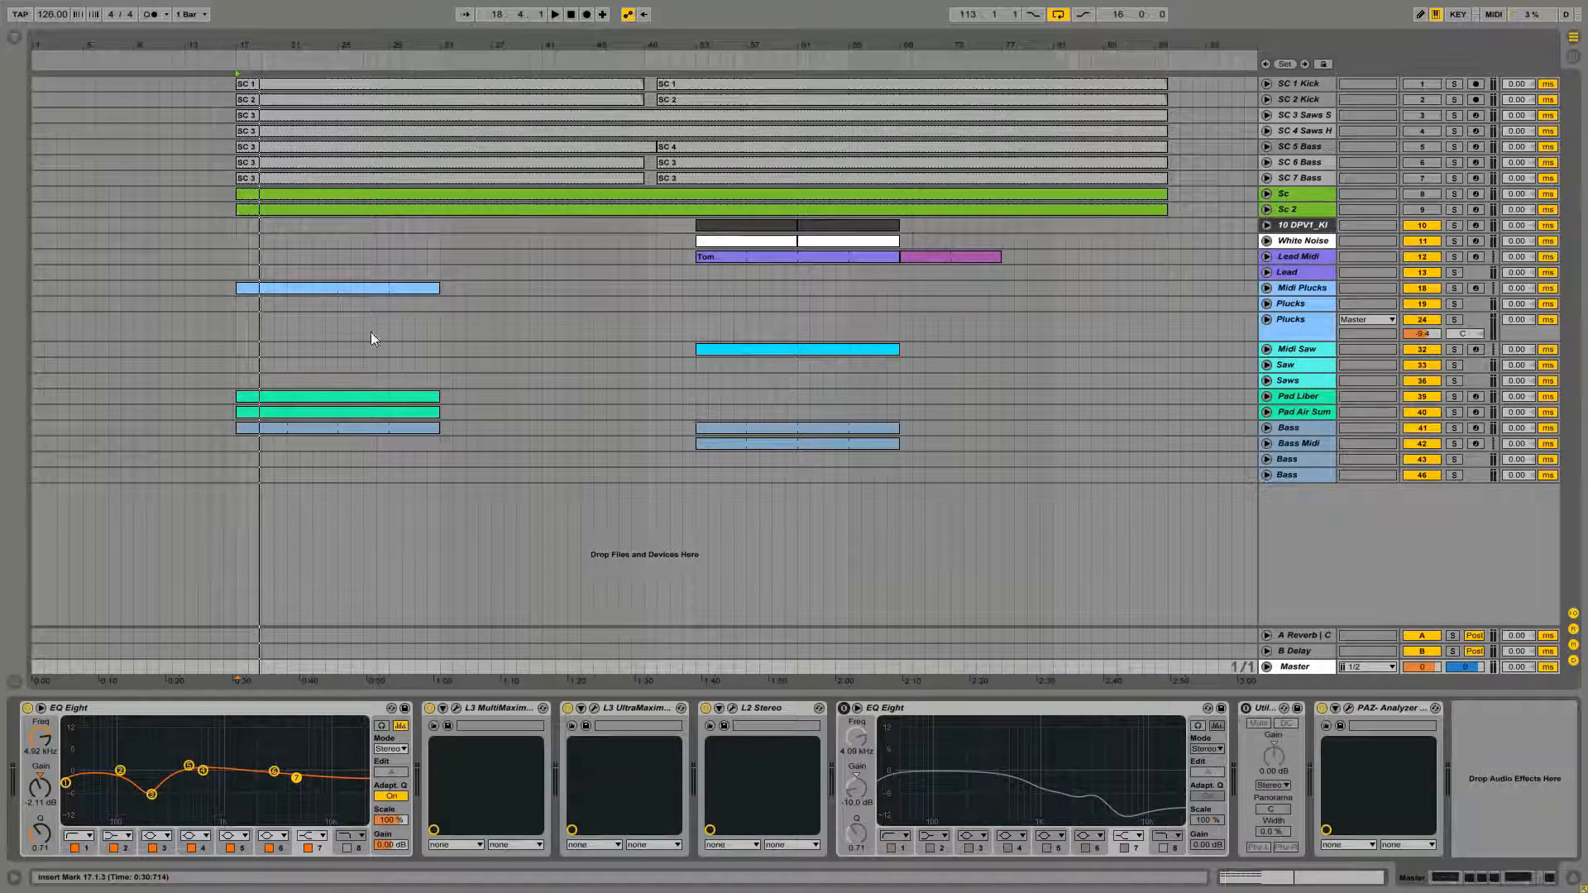
Add a second bar of repeated eighth-note chords on F1, F2, A2 and C3 in the clip and play it back
{"action": "double_click", "coordinate": [301, 290]}
{"action": "left_click", "coordinate": [424, 344]}
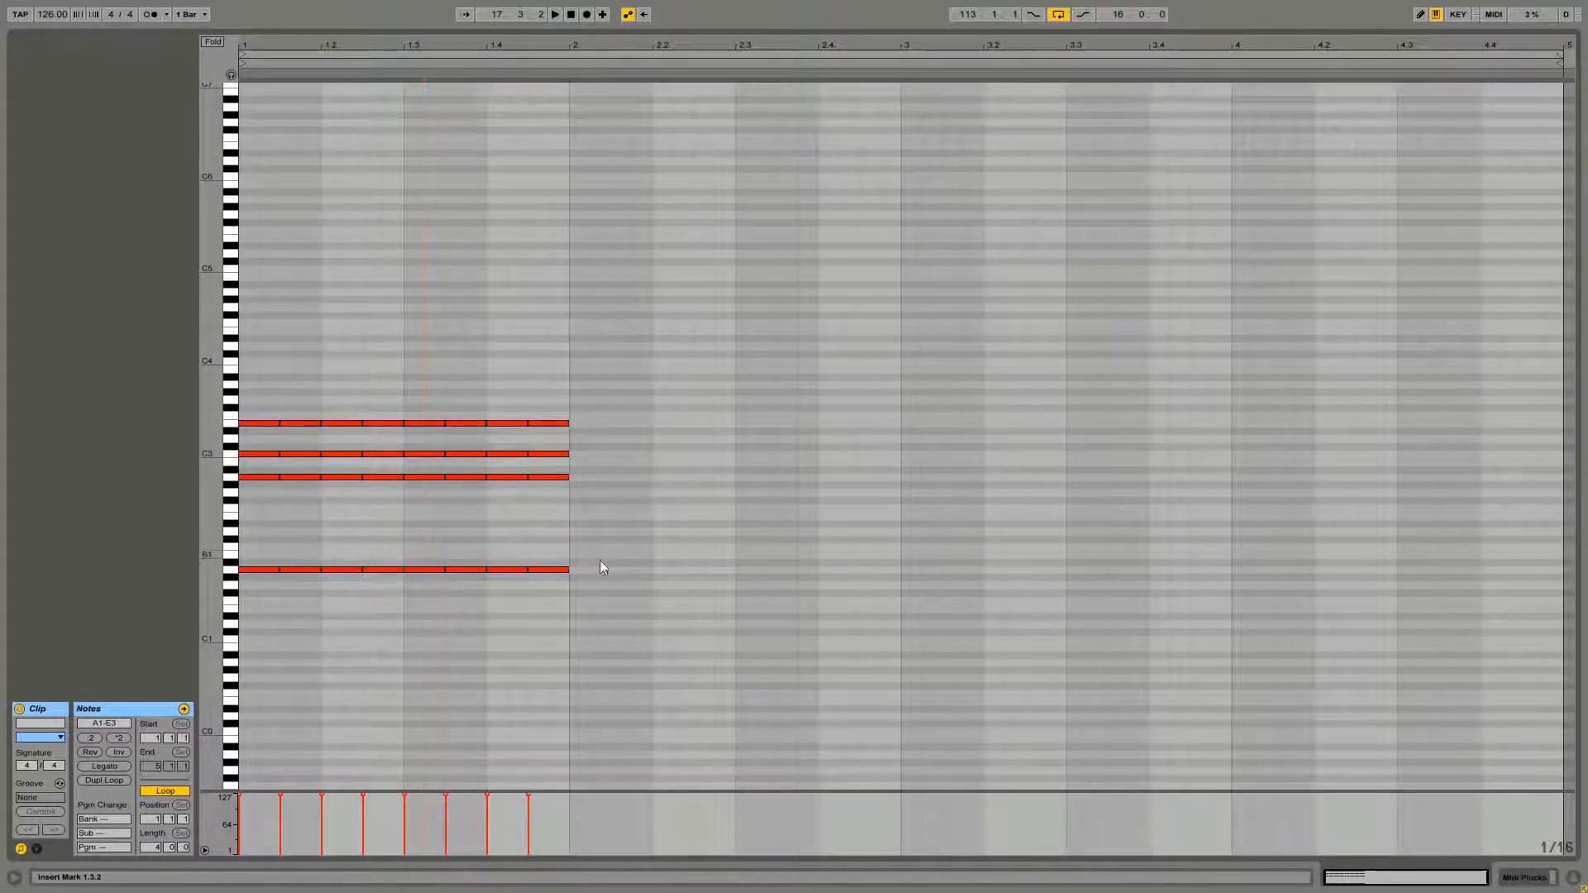
{"action": "left_click_drag", "start_coordinate": [614, 560], "coordinate": [606, 455]}
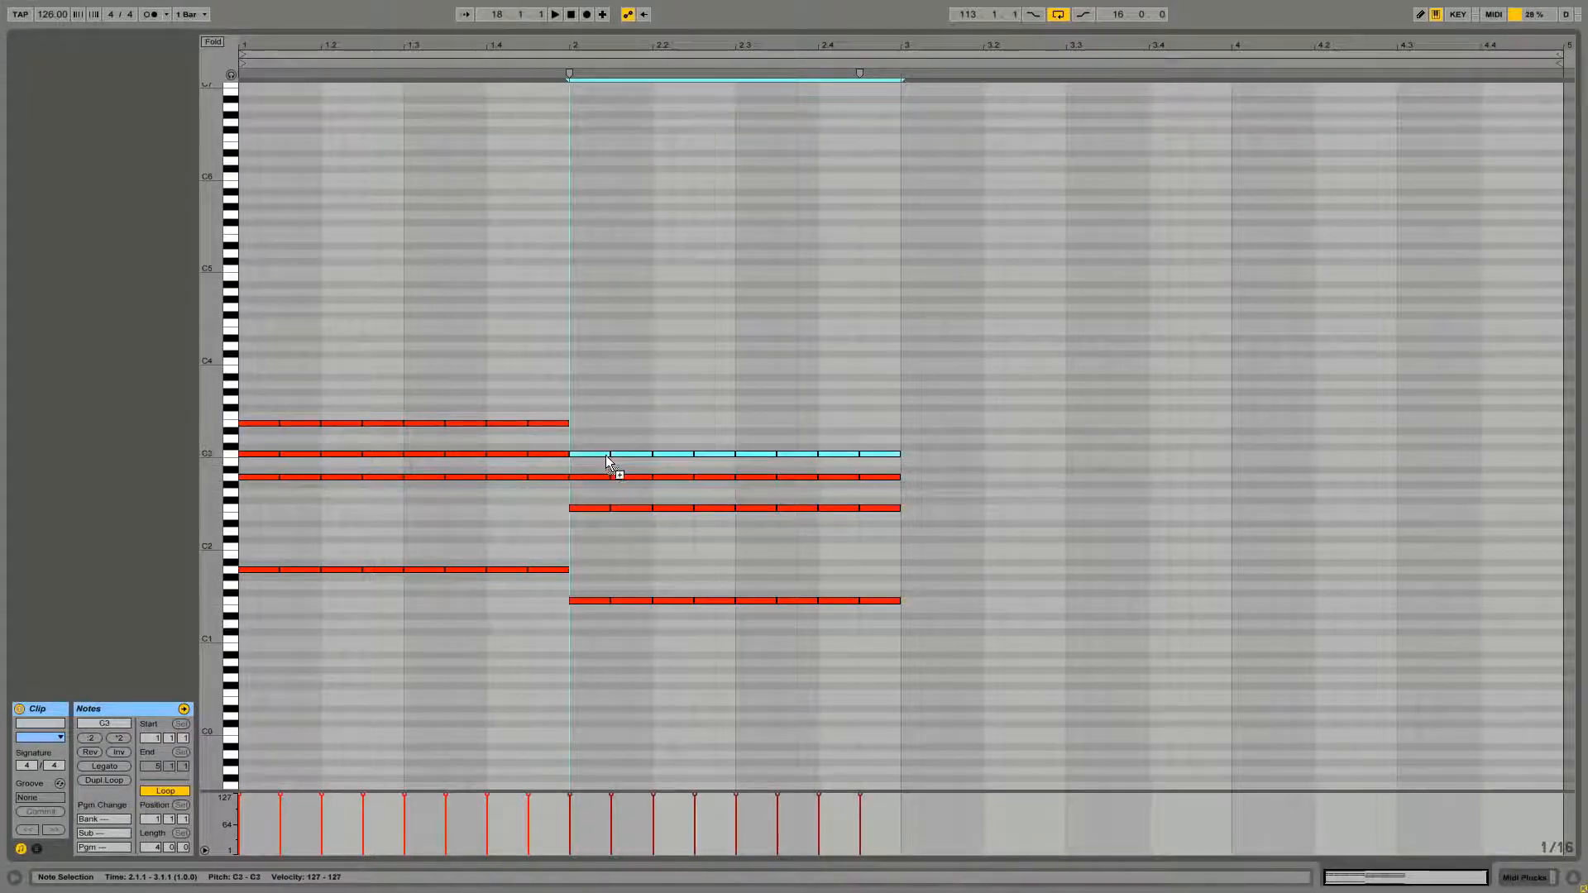
{"action": "left_click", "coordinate": [612, 407]}
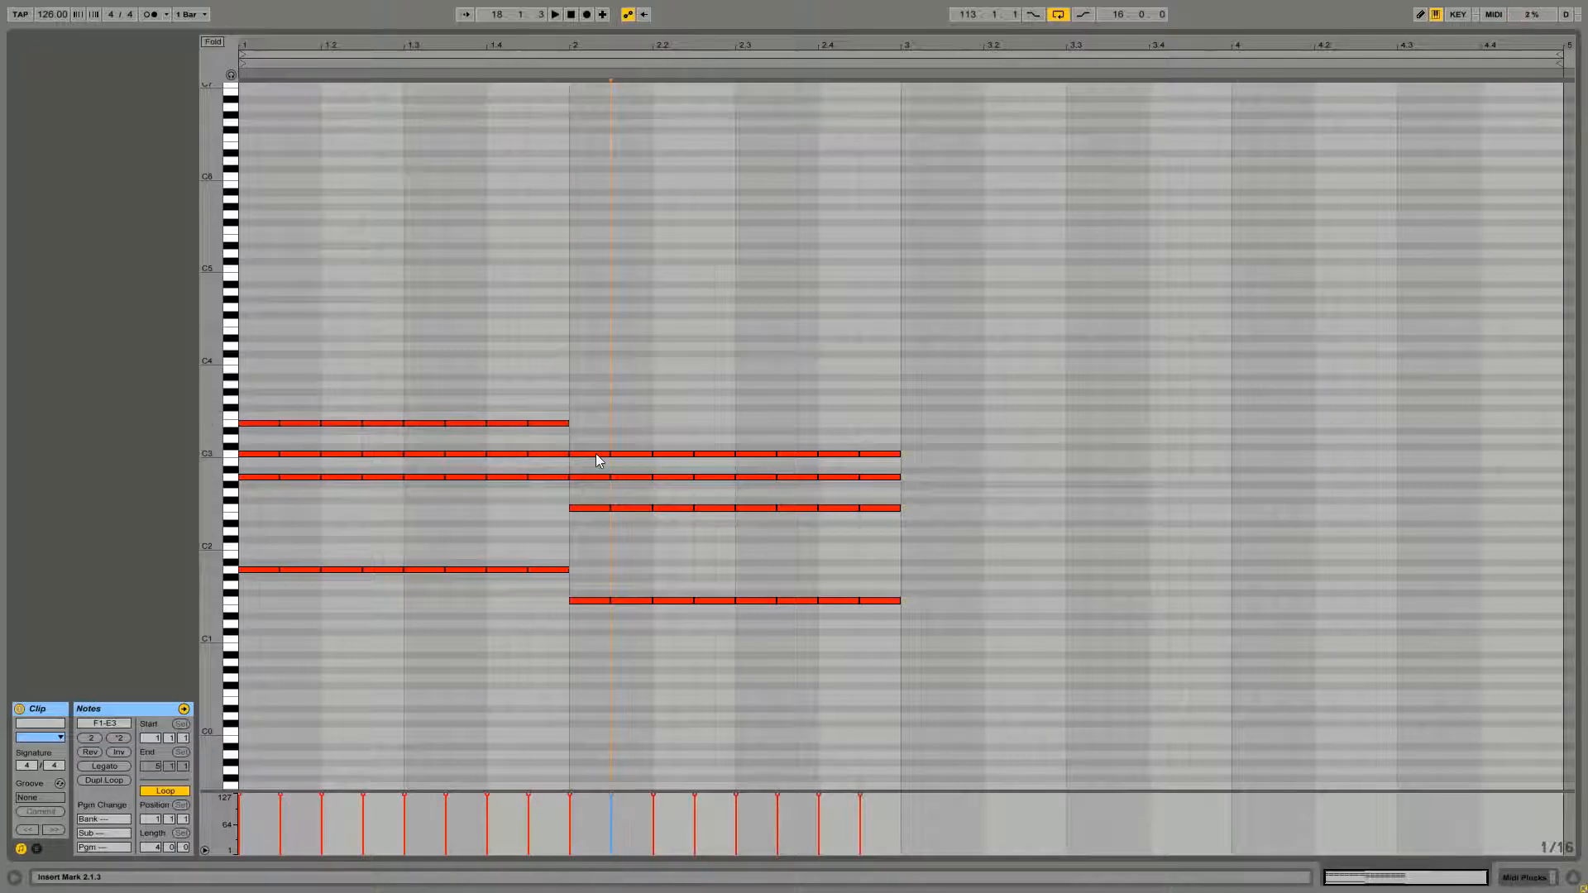
{"action": "key", "text": "space"}
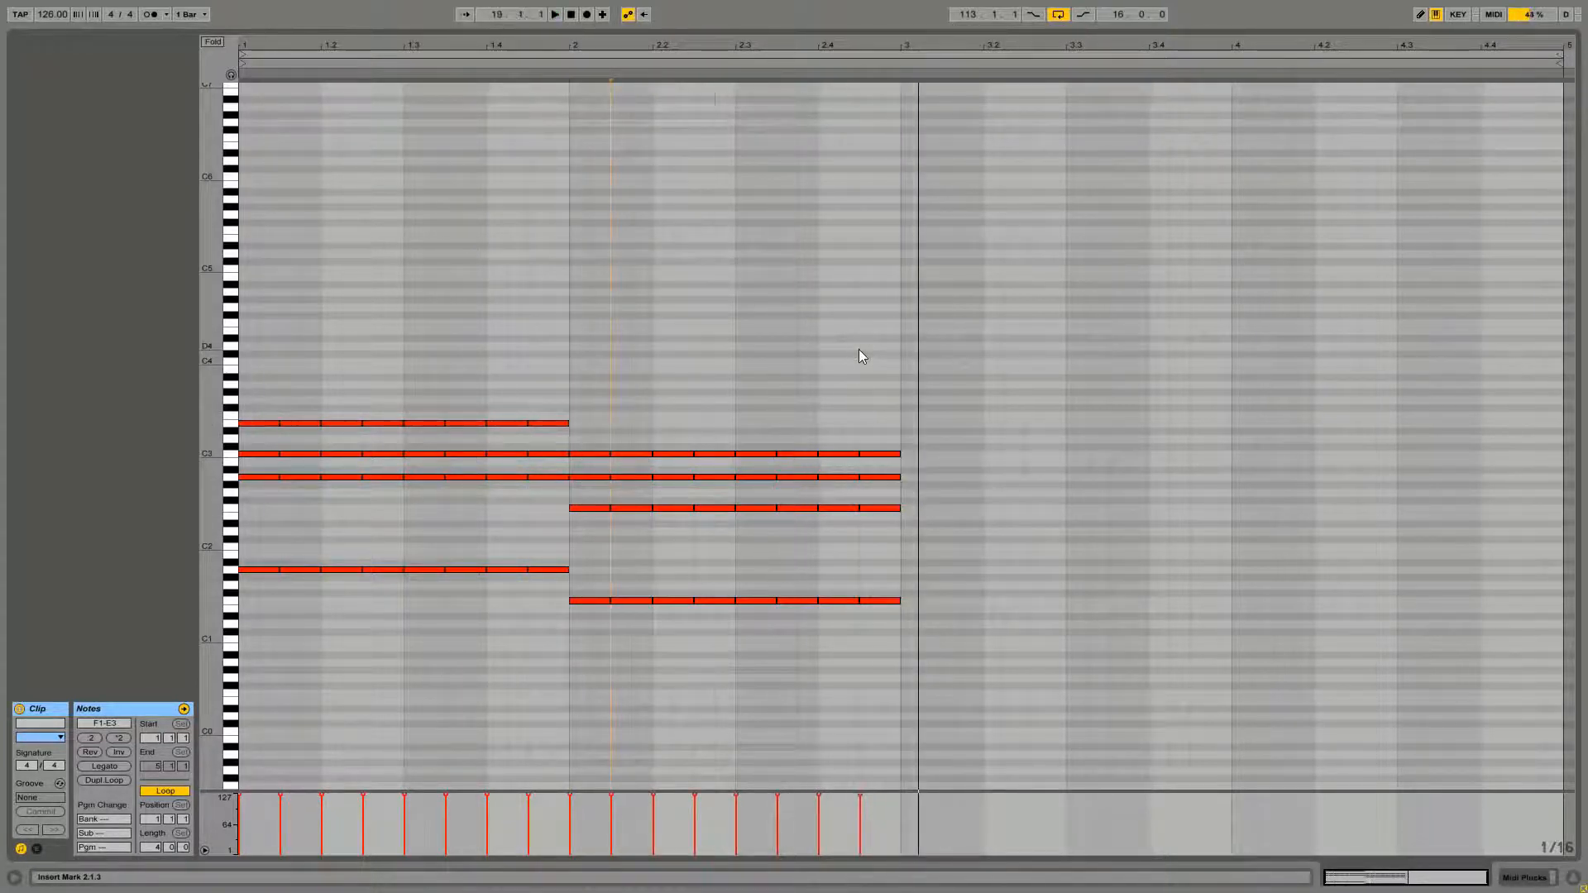
{"action": "left_click", "coordinate": [914, 529]}
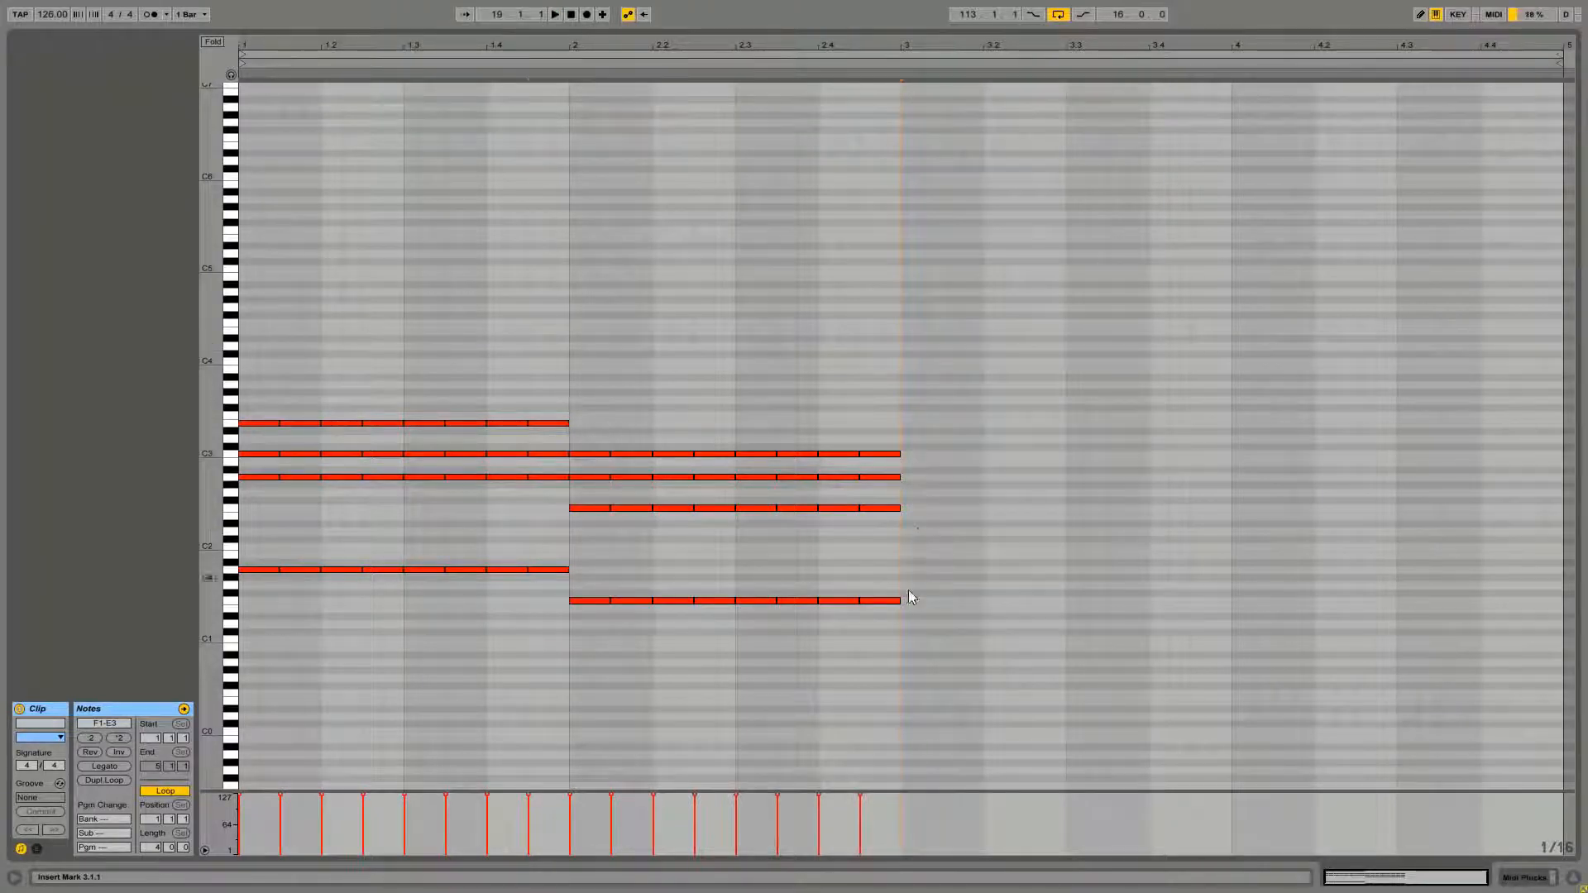
Draw eighth-note rows on C2 from bar 3 to beat 3 of bar 4, and on D2 for the rest of bar 4
{"action": "left_click_drag", "start_coordinate": [927, 578], "coordinate": [532, 636]}
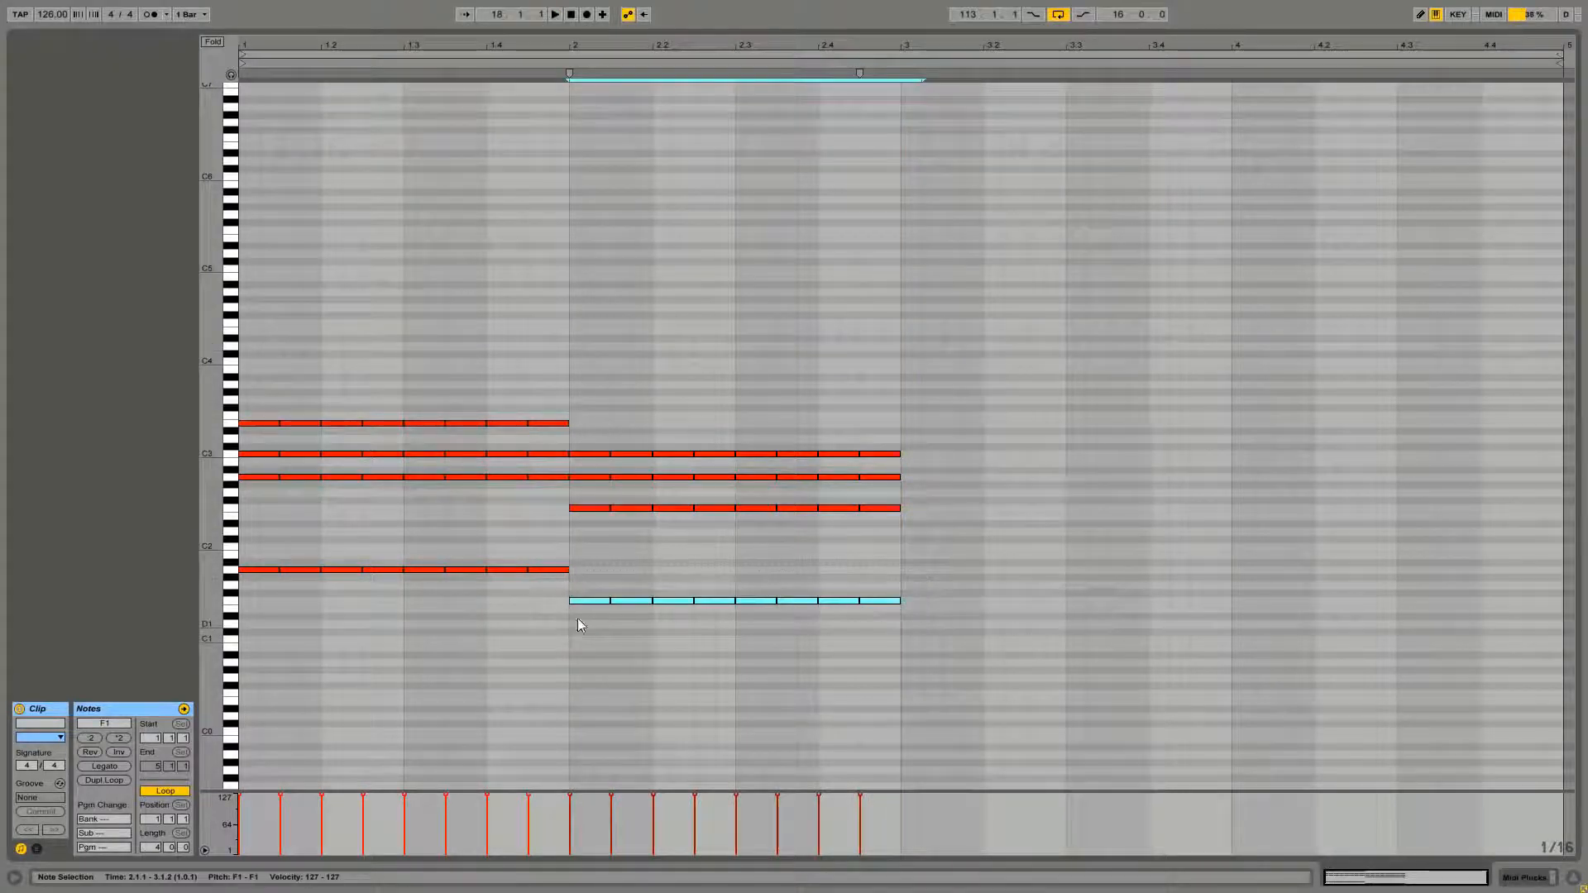
{"action": "left_click", "coordinate": [626, 554]}
{"action": "left_click", "coordinate": [588, 508]}
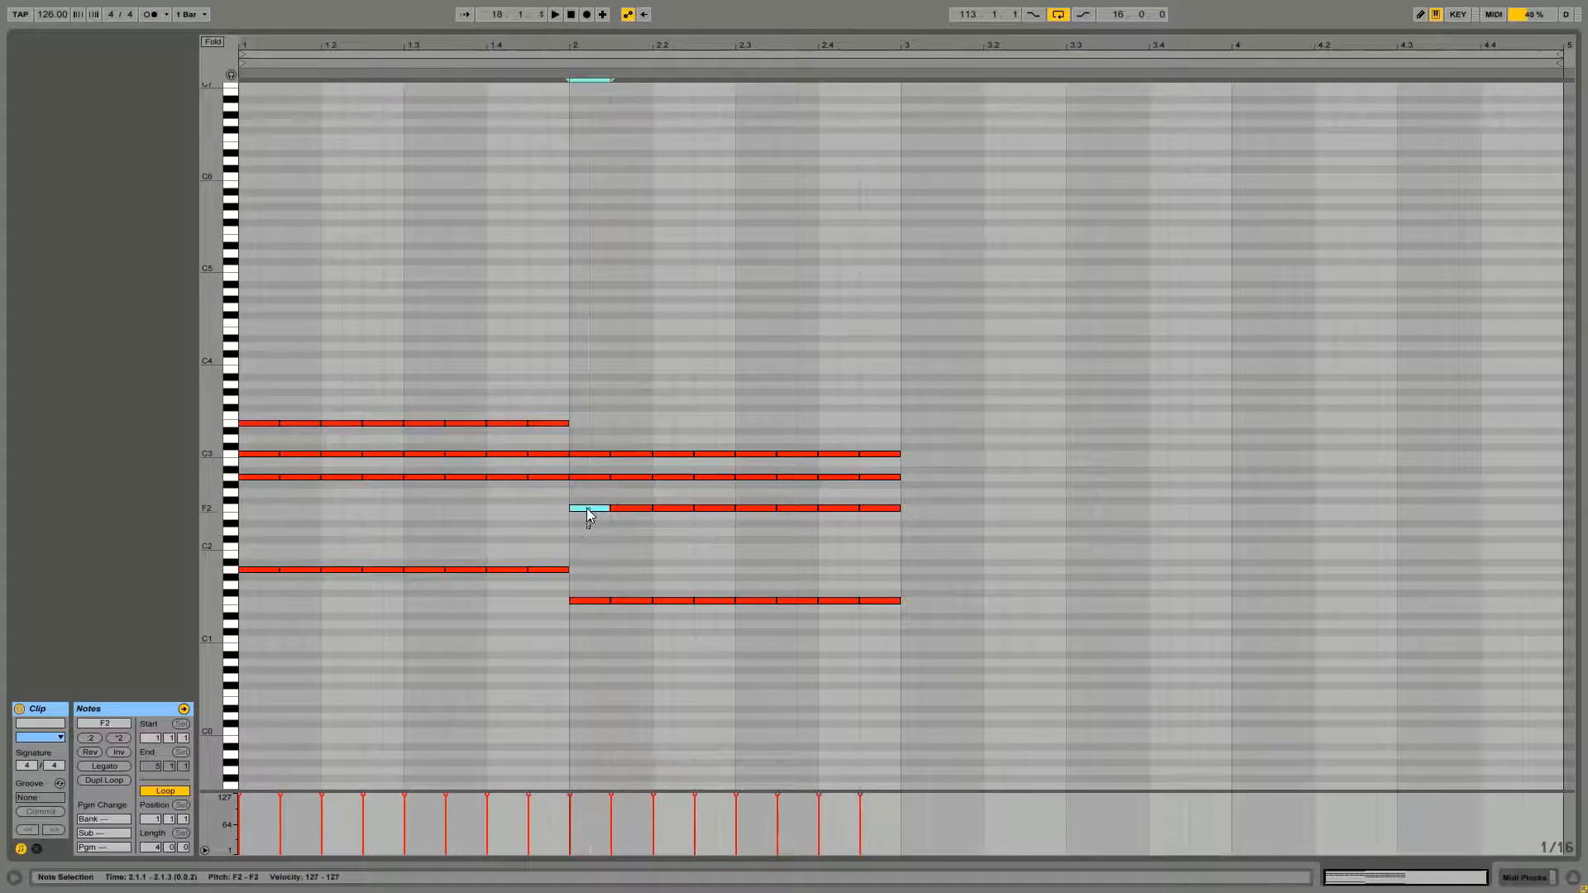
{"action": "left_click", "coordinate": [584, 466]}
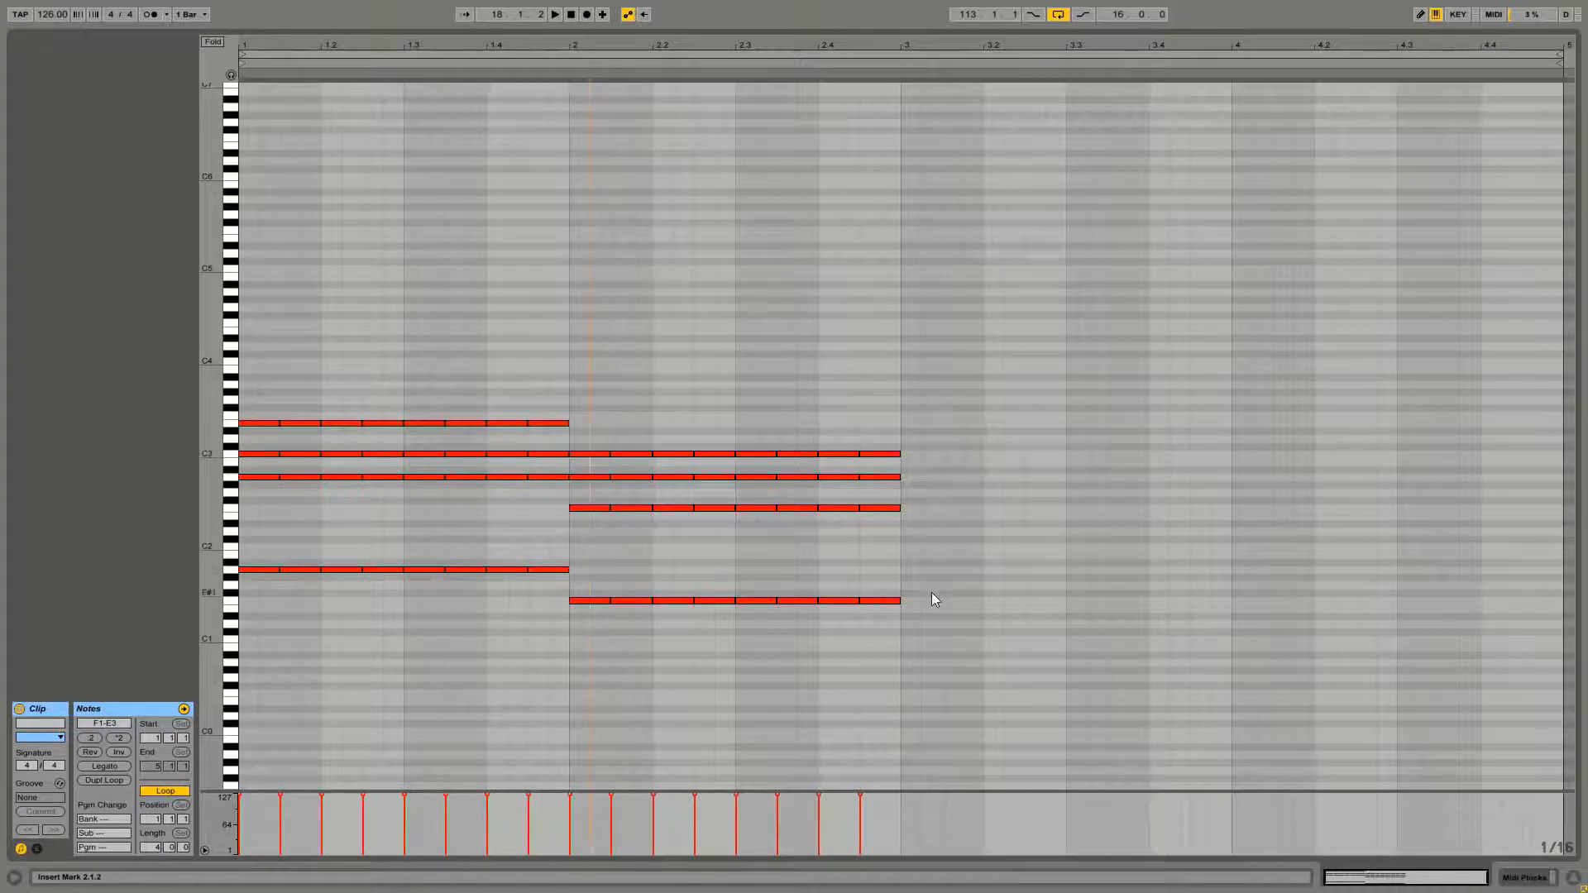
{"action": "left_click_drag", "start_coordinate": [932, 599], "coordinate": [910, 548]}
{"action": "left_click_drag", "start_coordinate": [1225, 567], "coordinate": [1419, 538]}
{"action": "left_click", "coordinate": [1417, 505]}
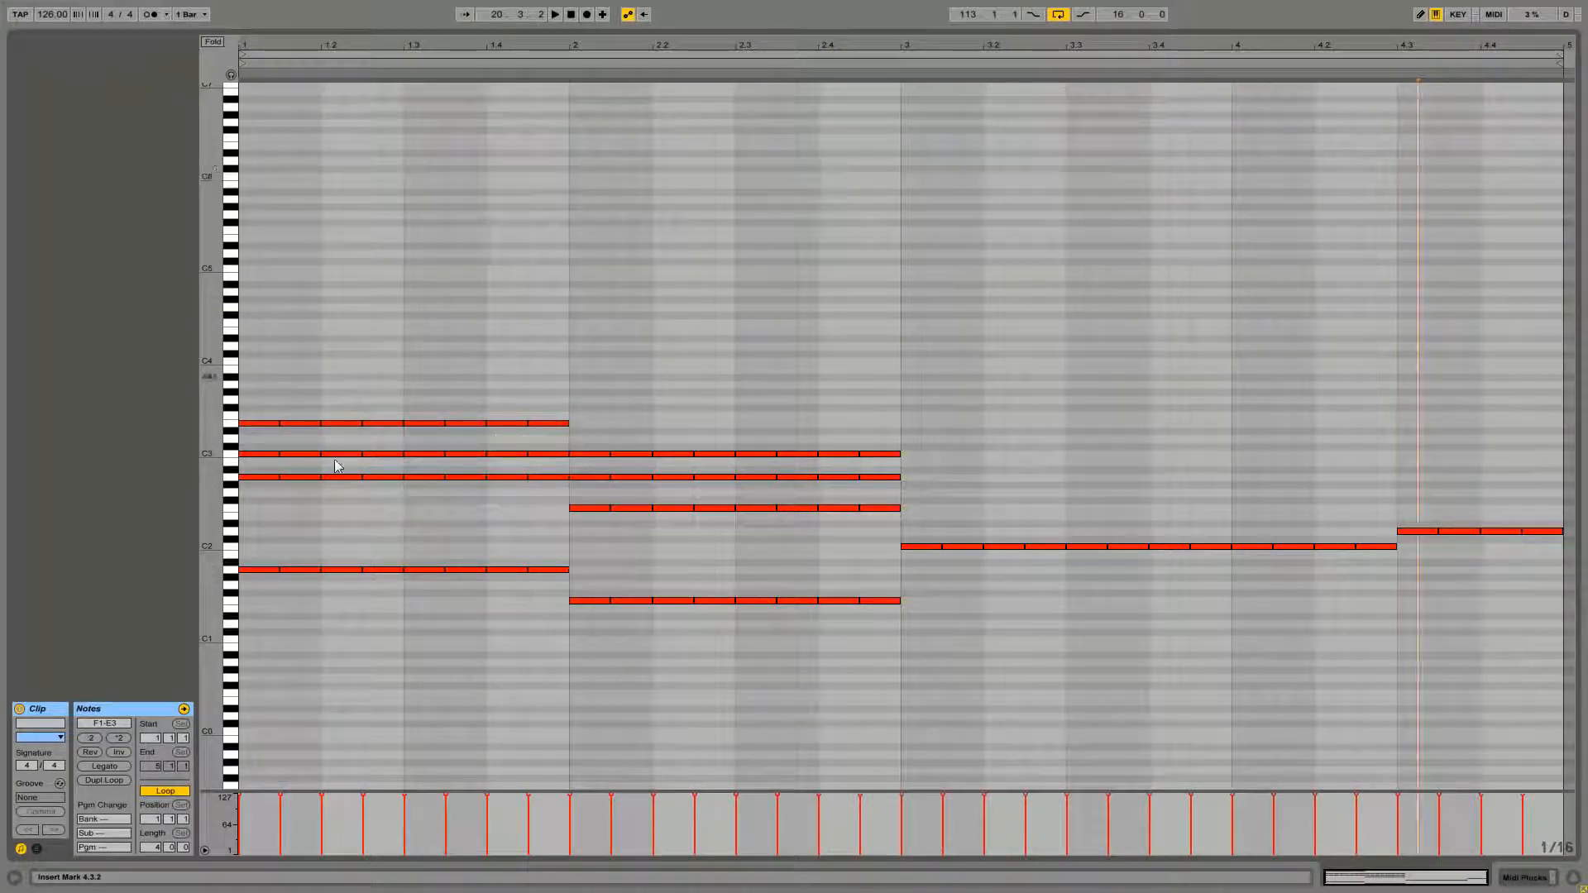
Build the bar 3 chord by adding eighth-note rows on E2, G2 and C1 alongside the C2 row
{"action": "left_click_drag", "start_coordinate": [873, 554], "coordinate": [1143, 567]}
{"action": "left_click_drag", "start_coordinate": [1302, 577], "coordinate": [1386, 567]}
{"action": "left_click_drag", "start_coordinate": [916, 550], "coordinate": [1399, 577]}
{"action": "left_click_drag", "start_coordinate": [909, 554], "coordinate": [910, 641]}
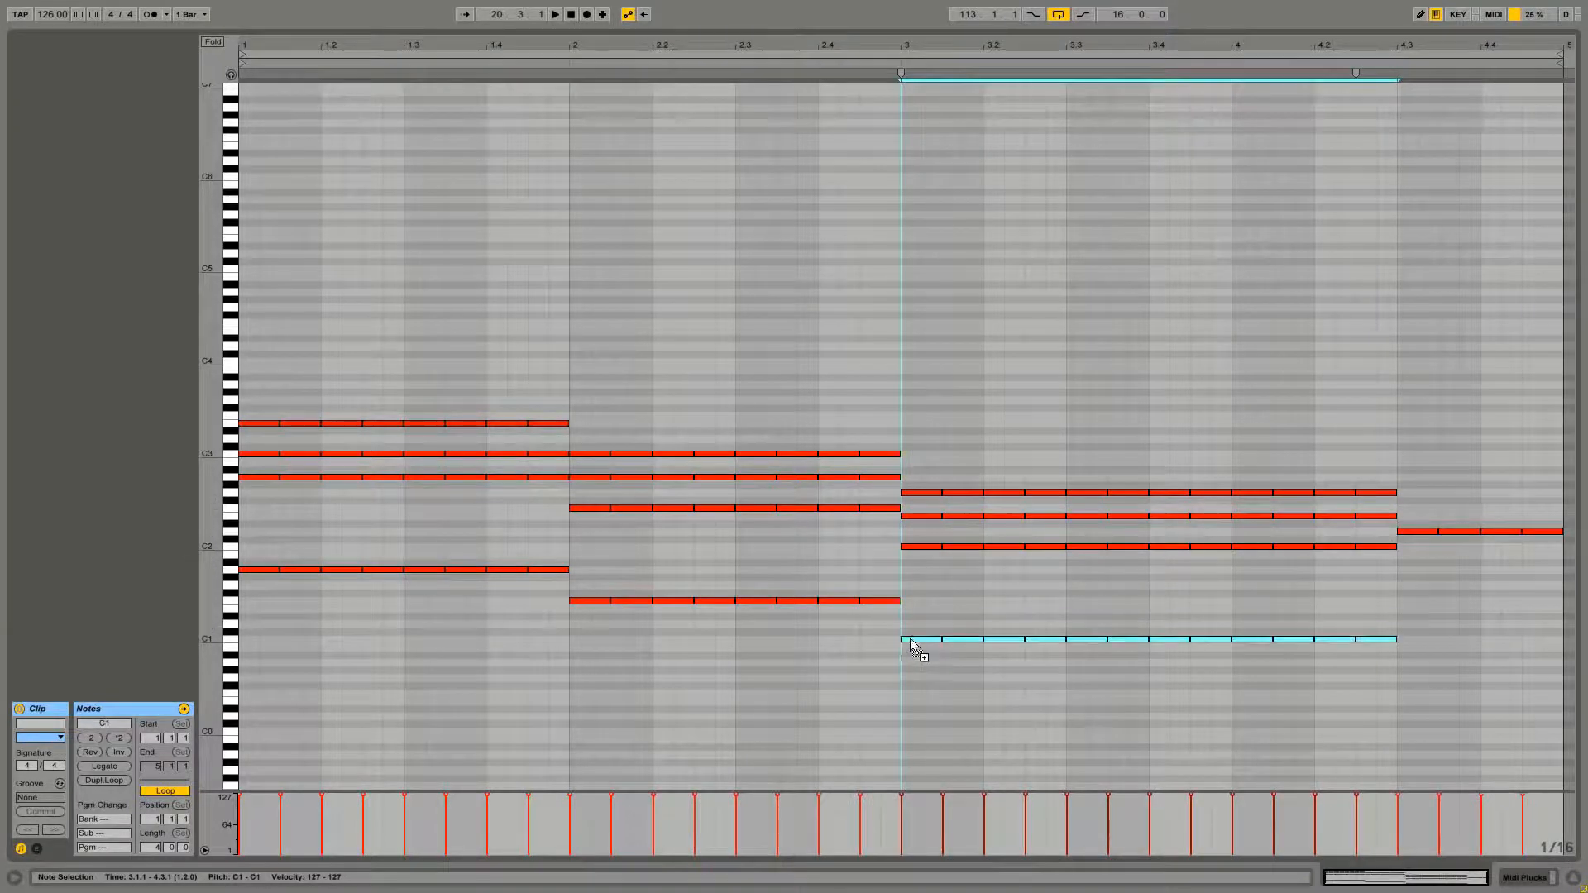
{"action": "left_click", "coordinate": [1004, 596]}
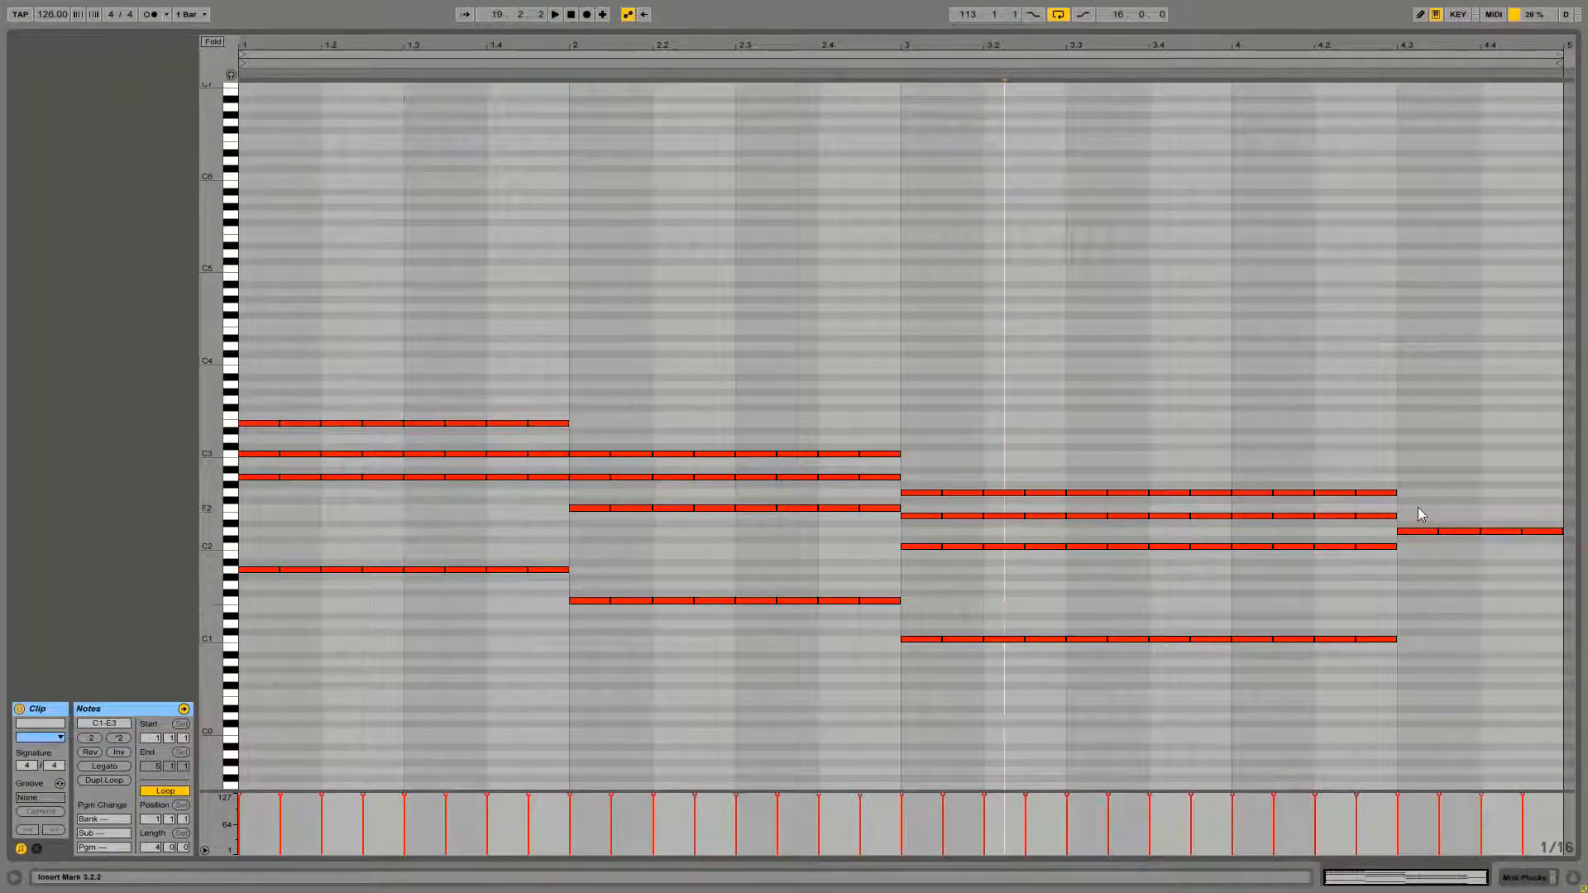
Complete the second half of bar 4 with F2, A2 and D1 eighth-note rows, and play the clip back
{"action": "left_click_drag", "start_coordinate": [1417, 508], "coordinate": [1419, 567]}
{"action": "left_click", "coordinate": [1417, 568]}
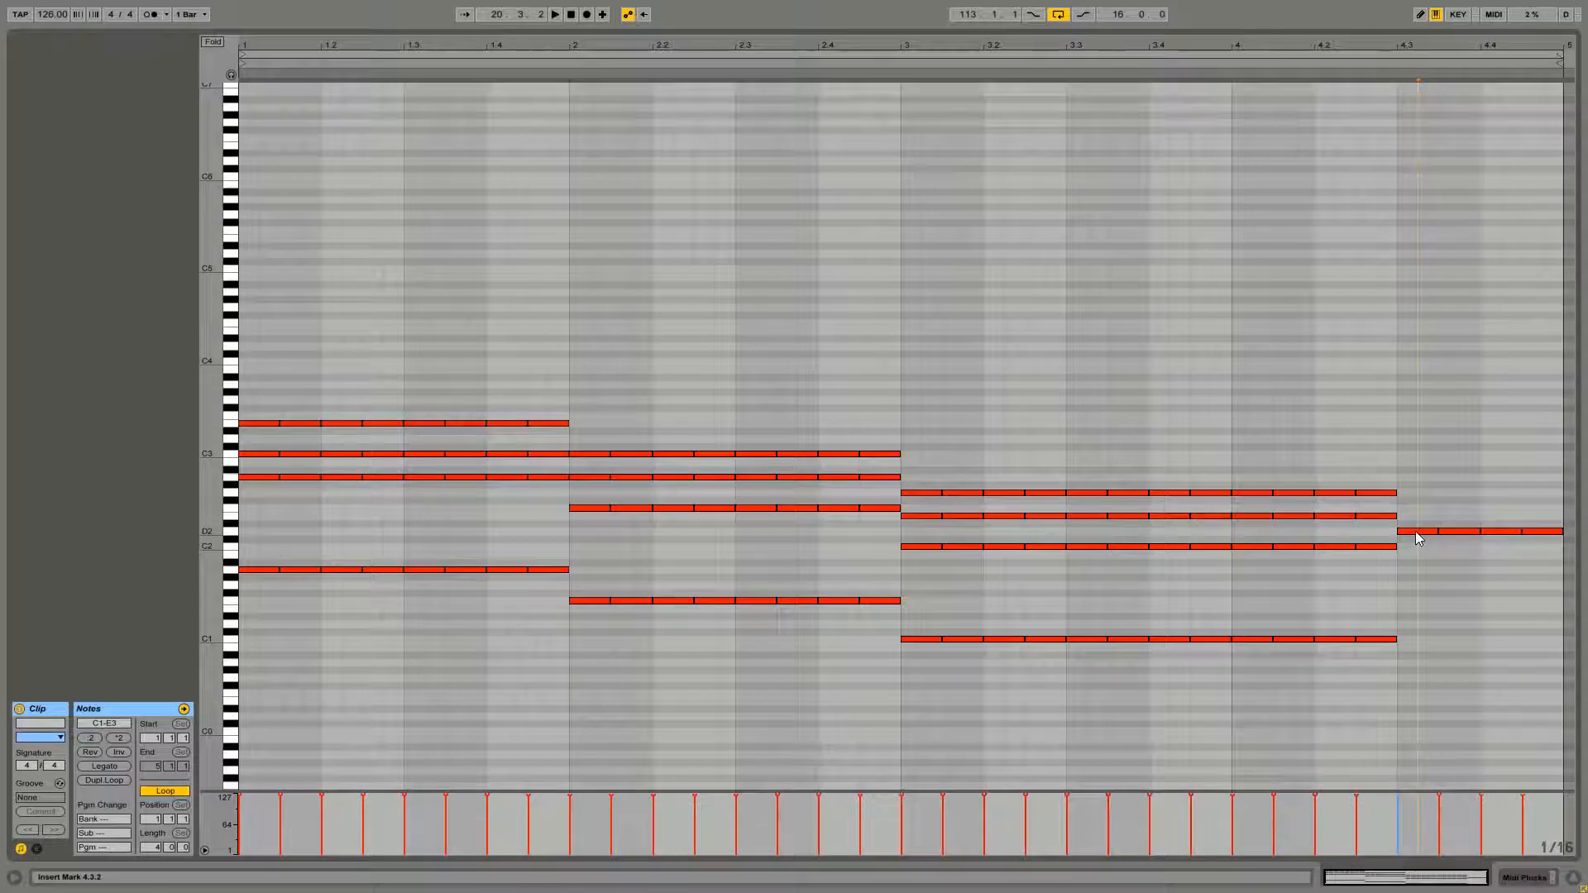
{"action": "left_click", "coordinate": [1416, 532]}
{"action": "left_click_drag", "start_coordinate": [1416, 531], "coordinate": [1454, 486]}
{"action": "left_click", "coordinate": [1457, 481]}
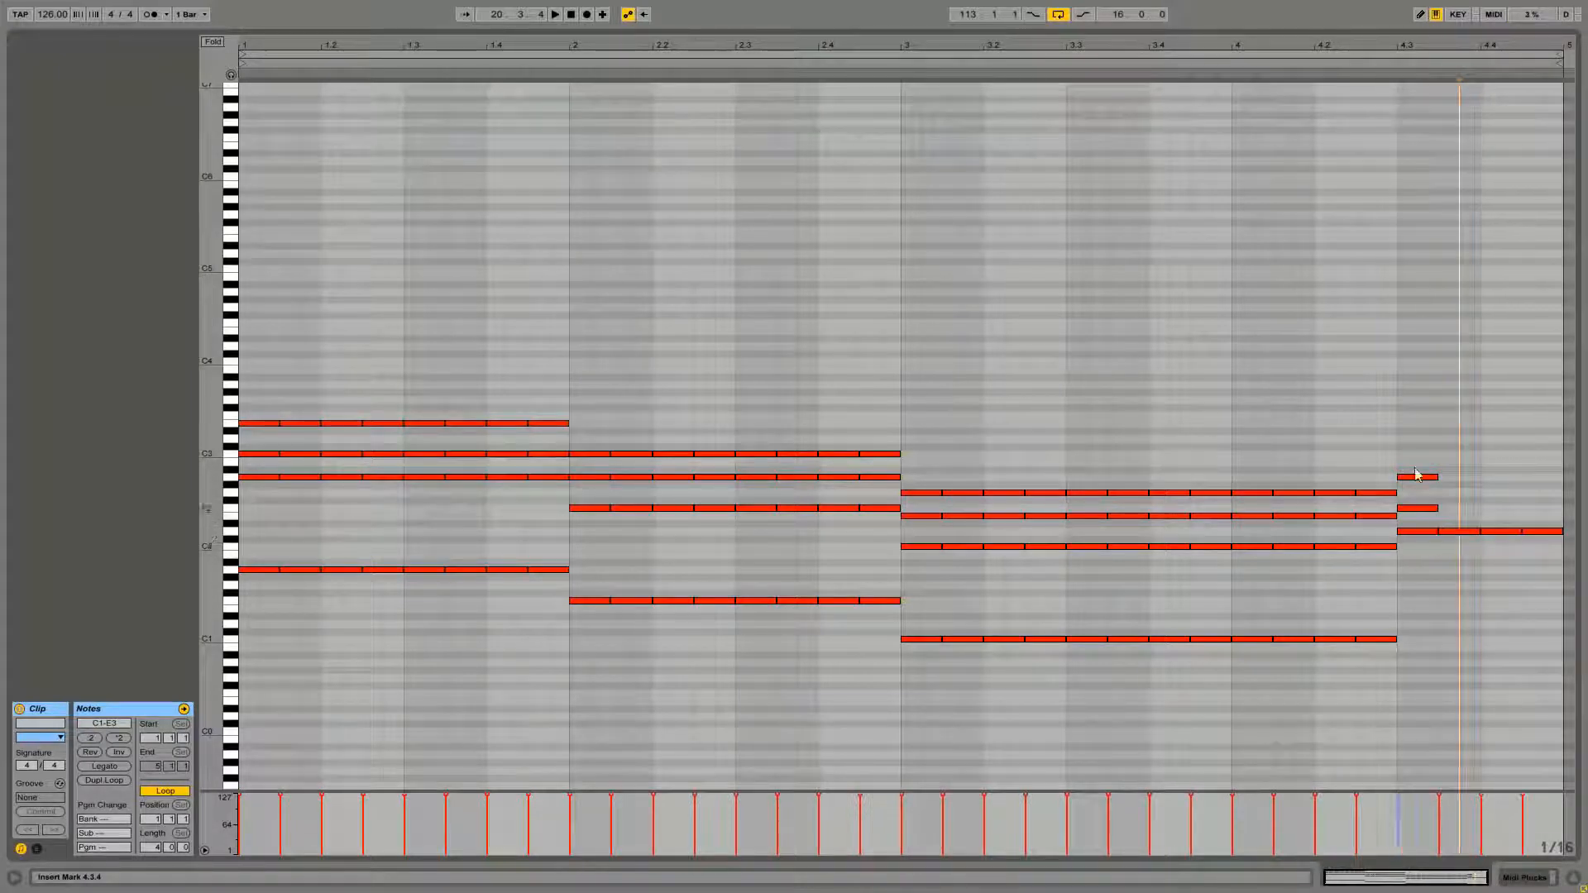
{"action": "left_click_drag", "start_coordinate": [1415, 432], "coordinate": [1415, 523]}
{"action": "key", "text": "ctrl+d"}
{"action": "key", "text": "ctrl+d"}
{"action": "key", "text": "ctrl+d"}
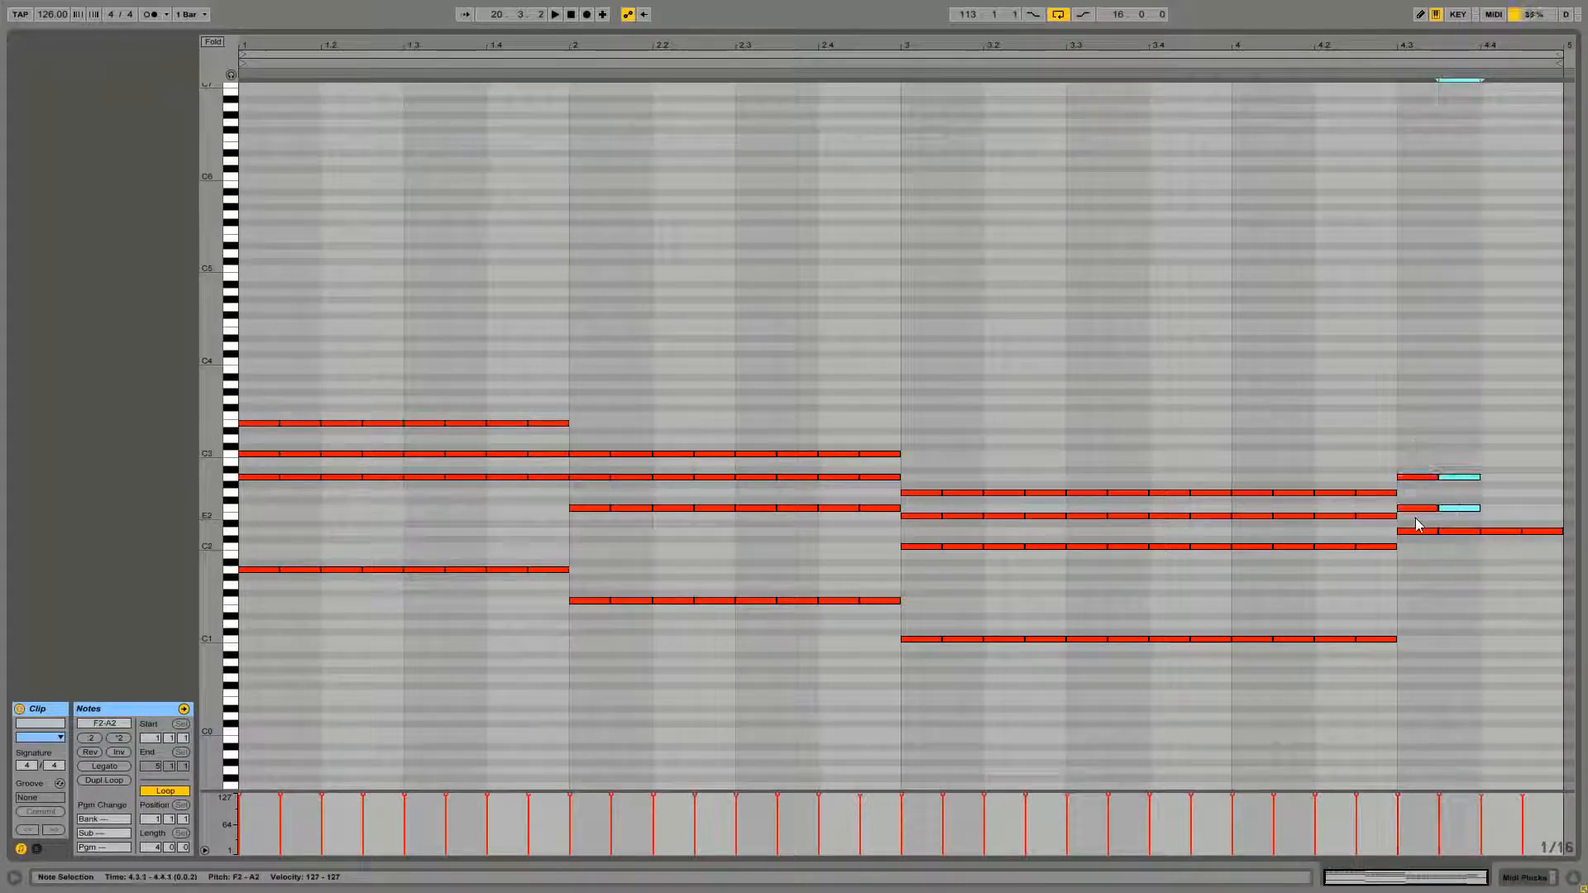
{"action": "left_click", "coordinate": [1129, 366]}
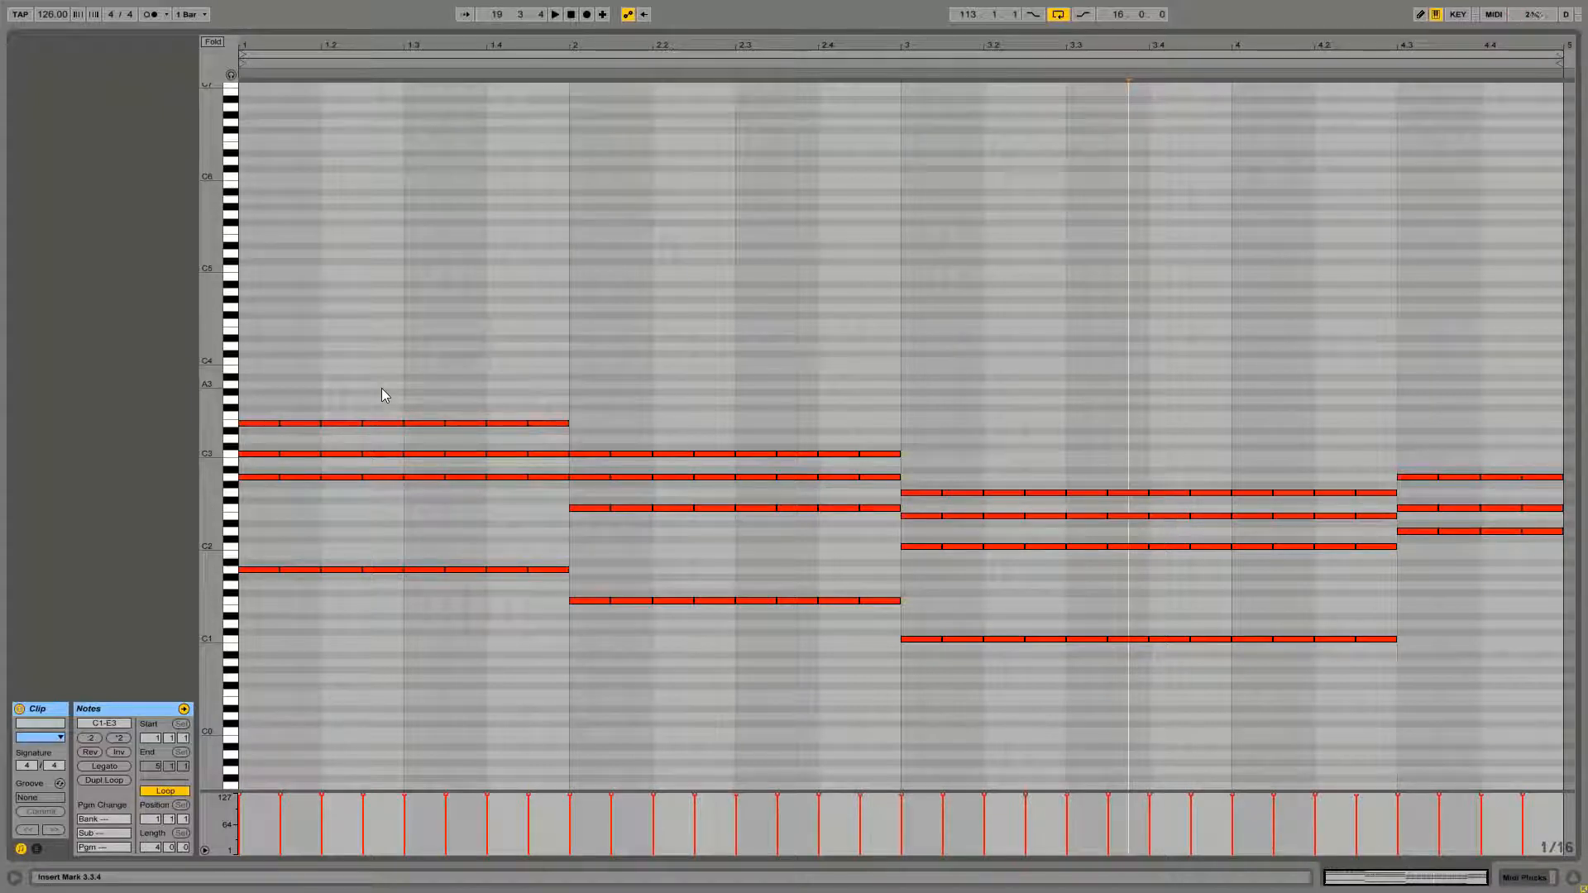
{"action": "key", "text": "space"}
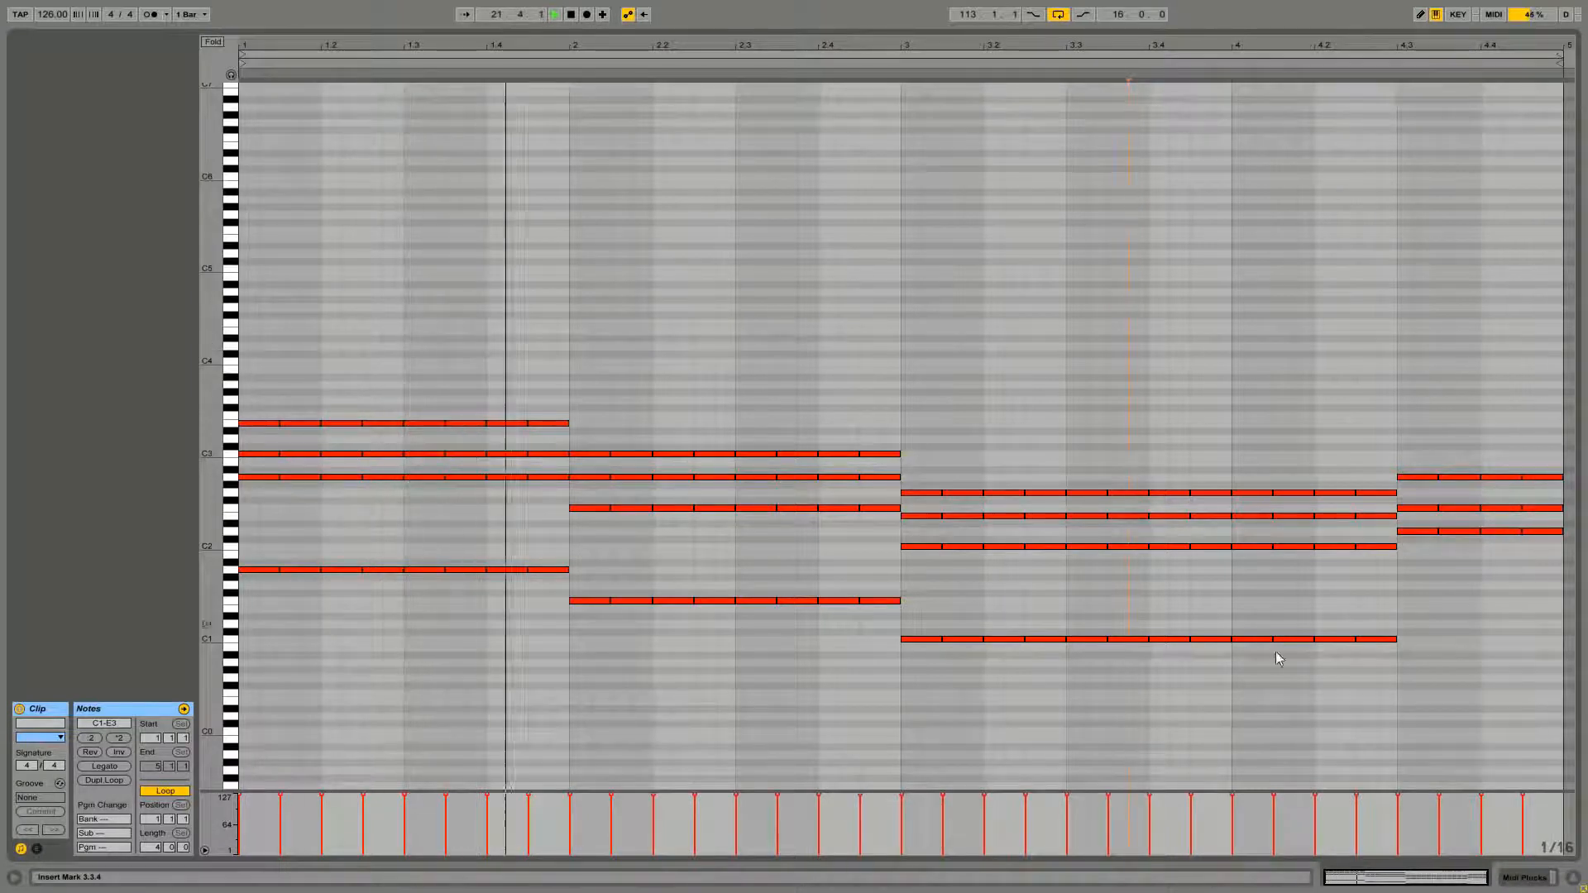
{"action": "mouse_move", "coordinate": [1416, 629]}
{"action": "left_mouse_down"}
{"action": "mouse_move", "coordinate": [1231, 647]}
{"action": "mouse_move", "coordinate": [1418, 626]}
{"action": "left_mouse_up"}
{"action": "left_click", "coordinate": [1406, 568]}
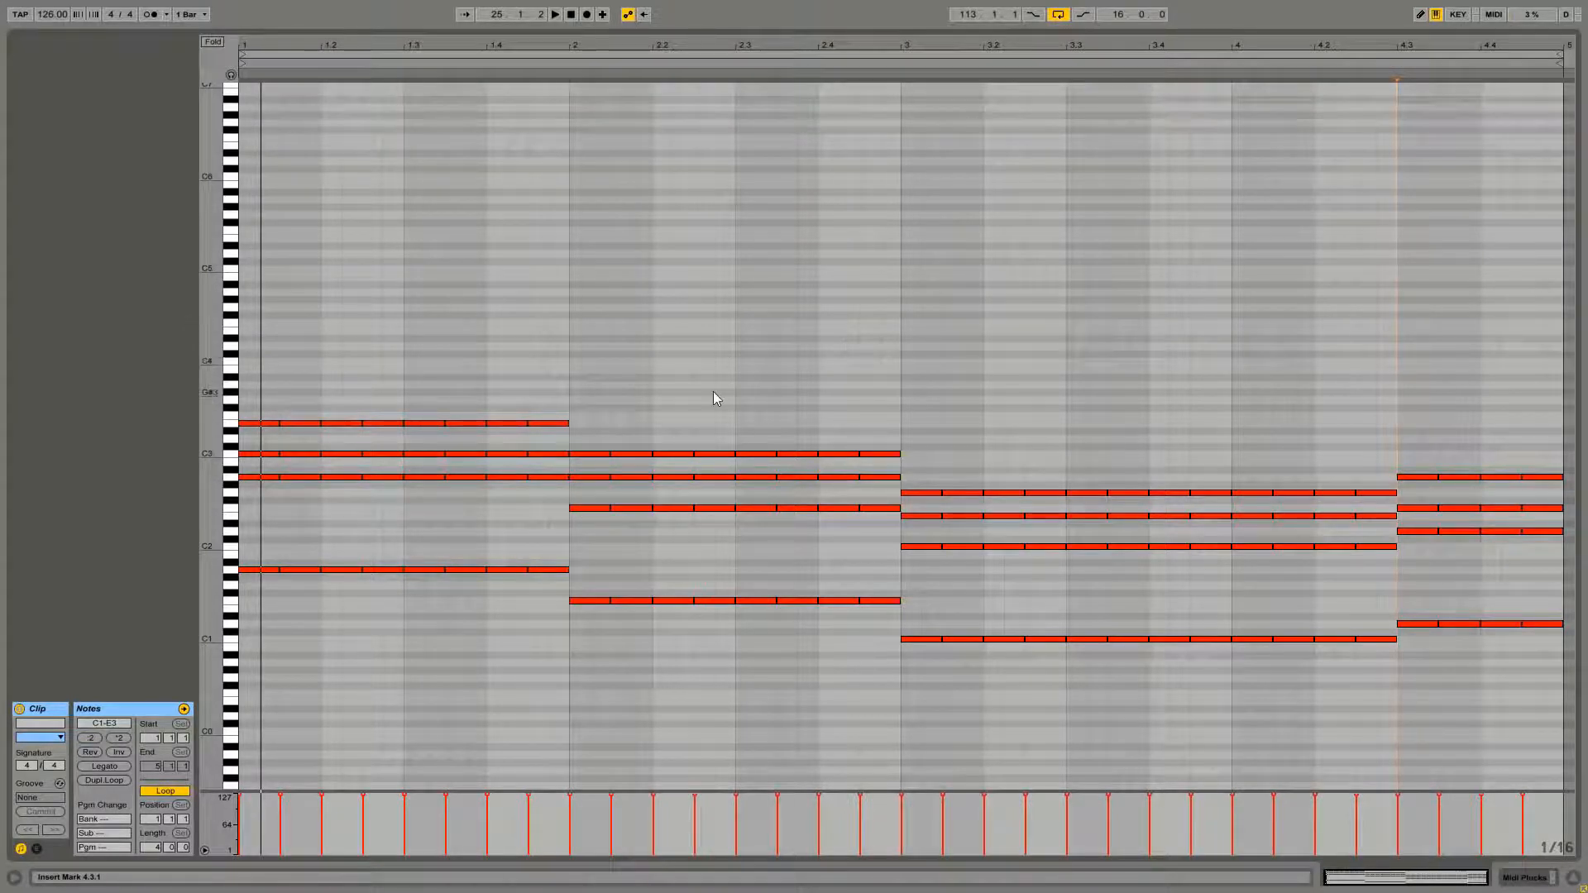
Raise the F2 row in bar 2 up an octave to F3
{"action": "left_click_drag", "start_coordinate": [593, 419], "coordinate": [875, 530]}
{"action": "left_click", "coordinate": [562, 510]}
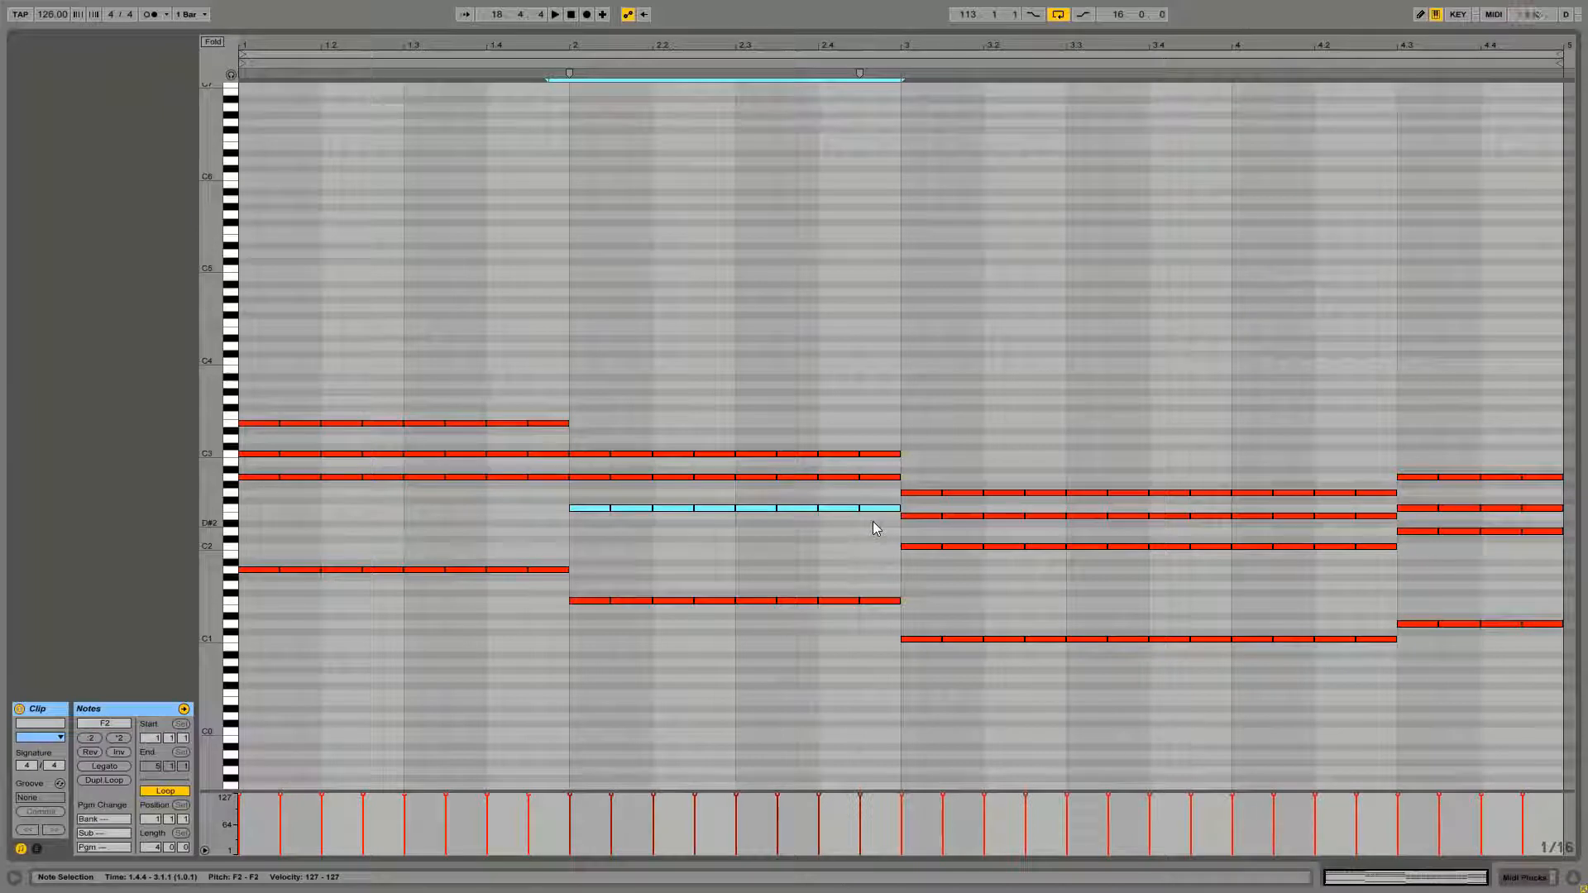
{"action": "key", "text": "shift+Up"}
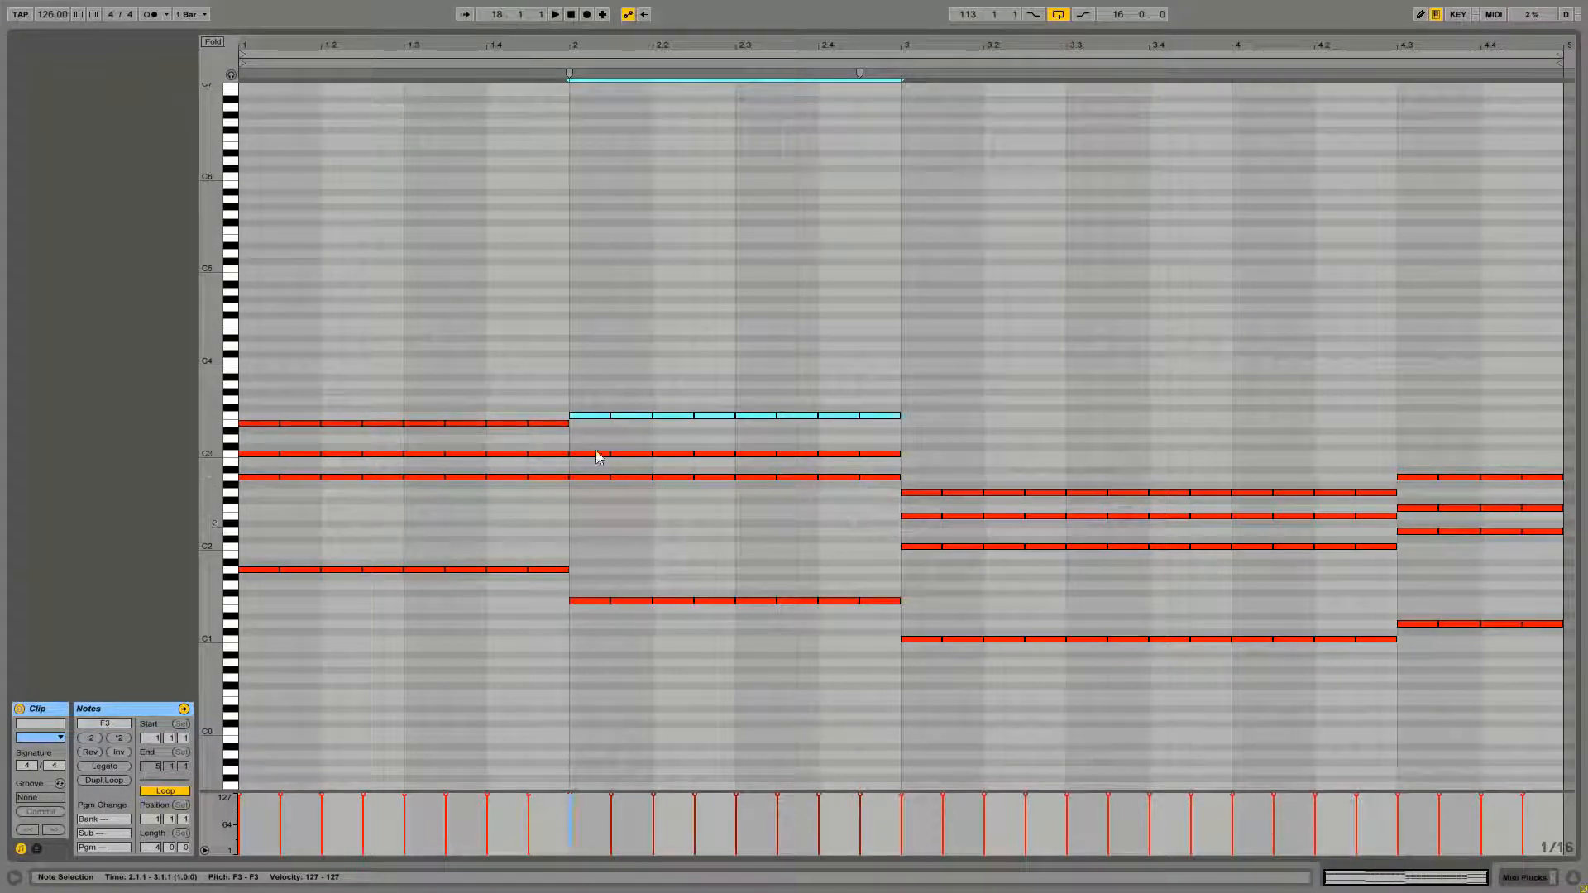
Raise bar 2's A2 and C3 rows an octave to A3 and C4
{"action": "left_click", "coordinate": [592, 494]}
{"action": "left_click_drag", "start_coordinate": [590, 502], "coordinate": [592, 364]}
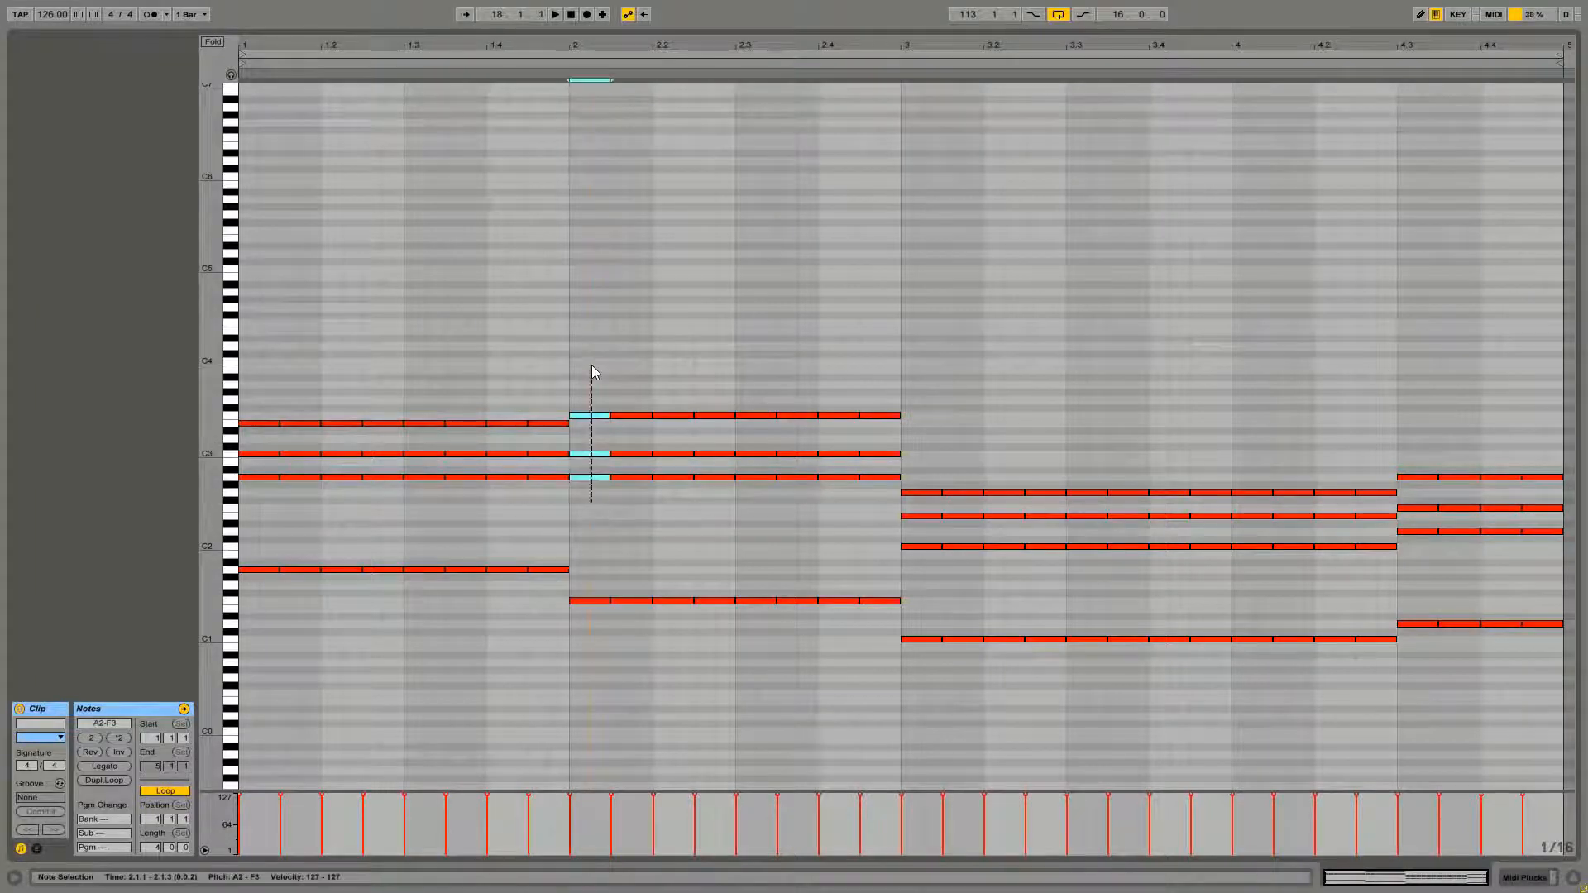
{"action": "left_click", "coordinate": [590, 382]}
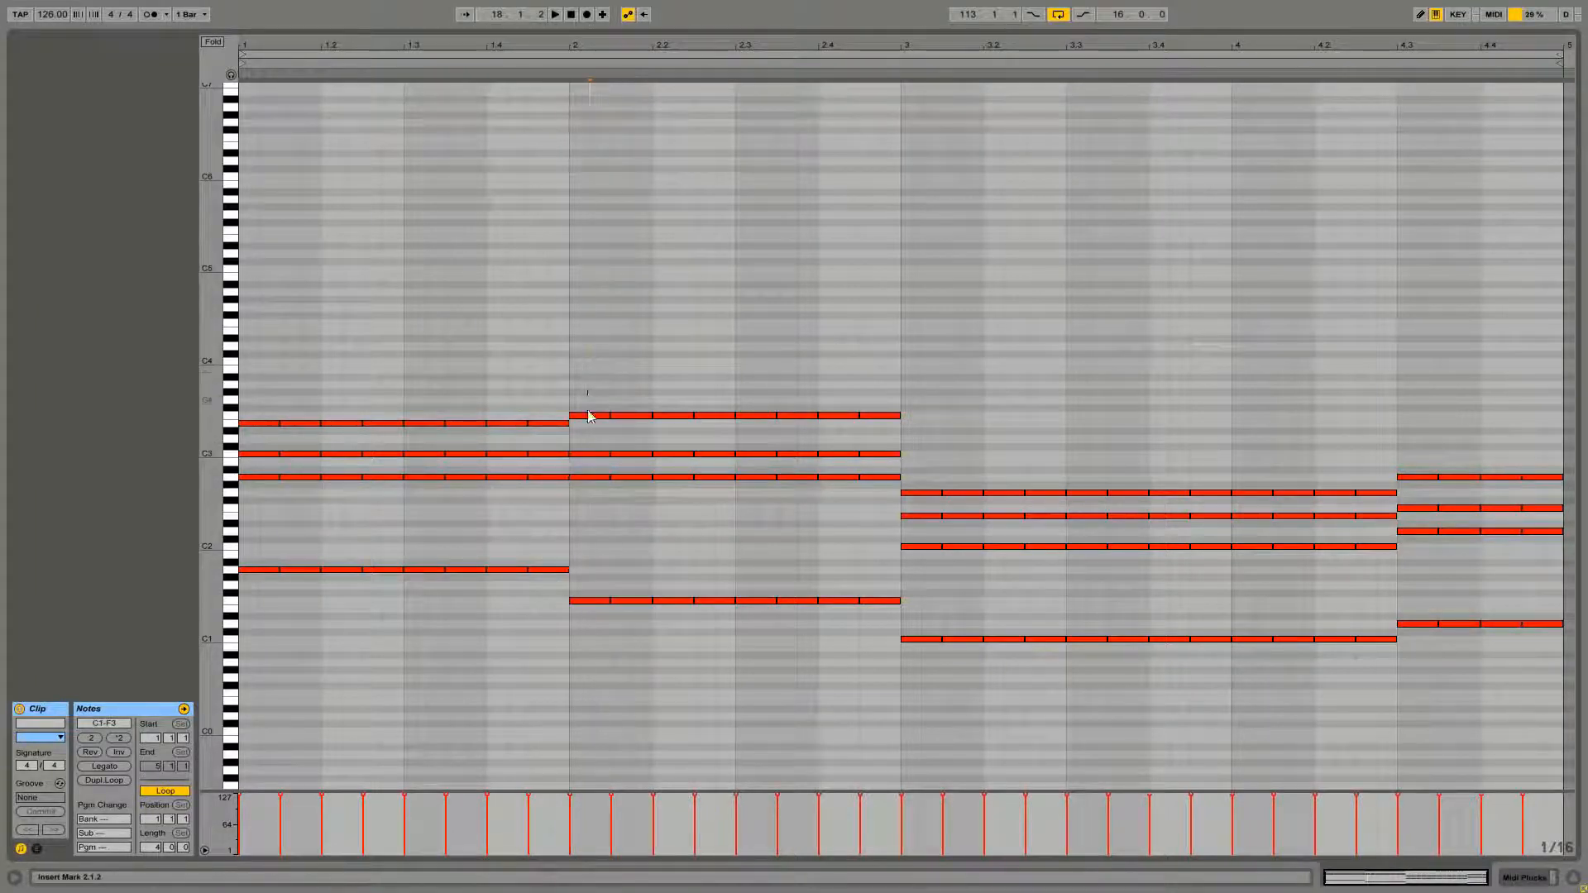
{"action": "left_click_drag", "start_coordinate": [585, 500], "coordinate": [586, 475]}
{"action": "left_click", "coordinate": [593, 384]}
{"action": "left_click_drag", "start_coordinate": [575, 468], "coordinate": [874, 506]}
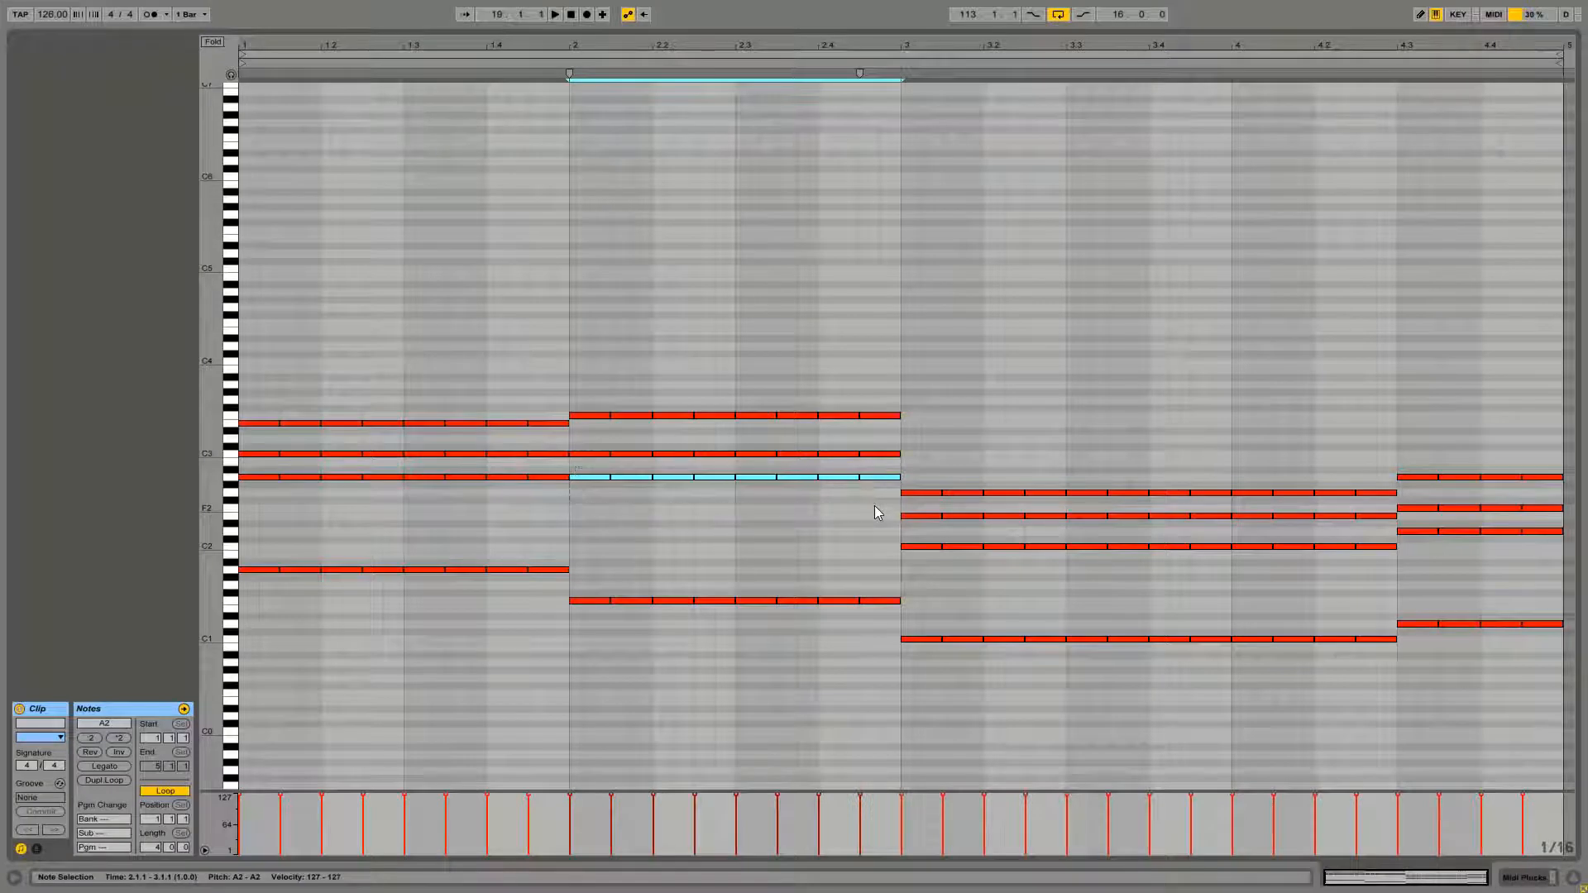
{"action": "key", "text": "shift+Up"}
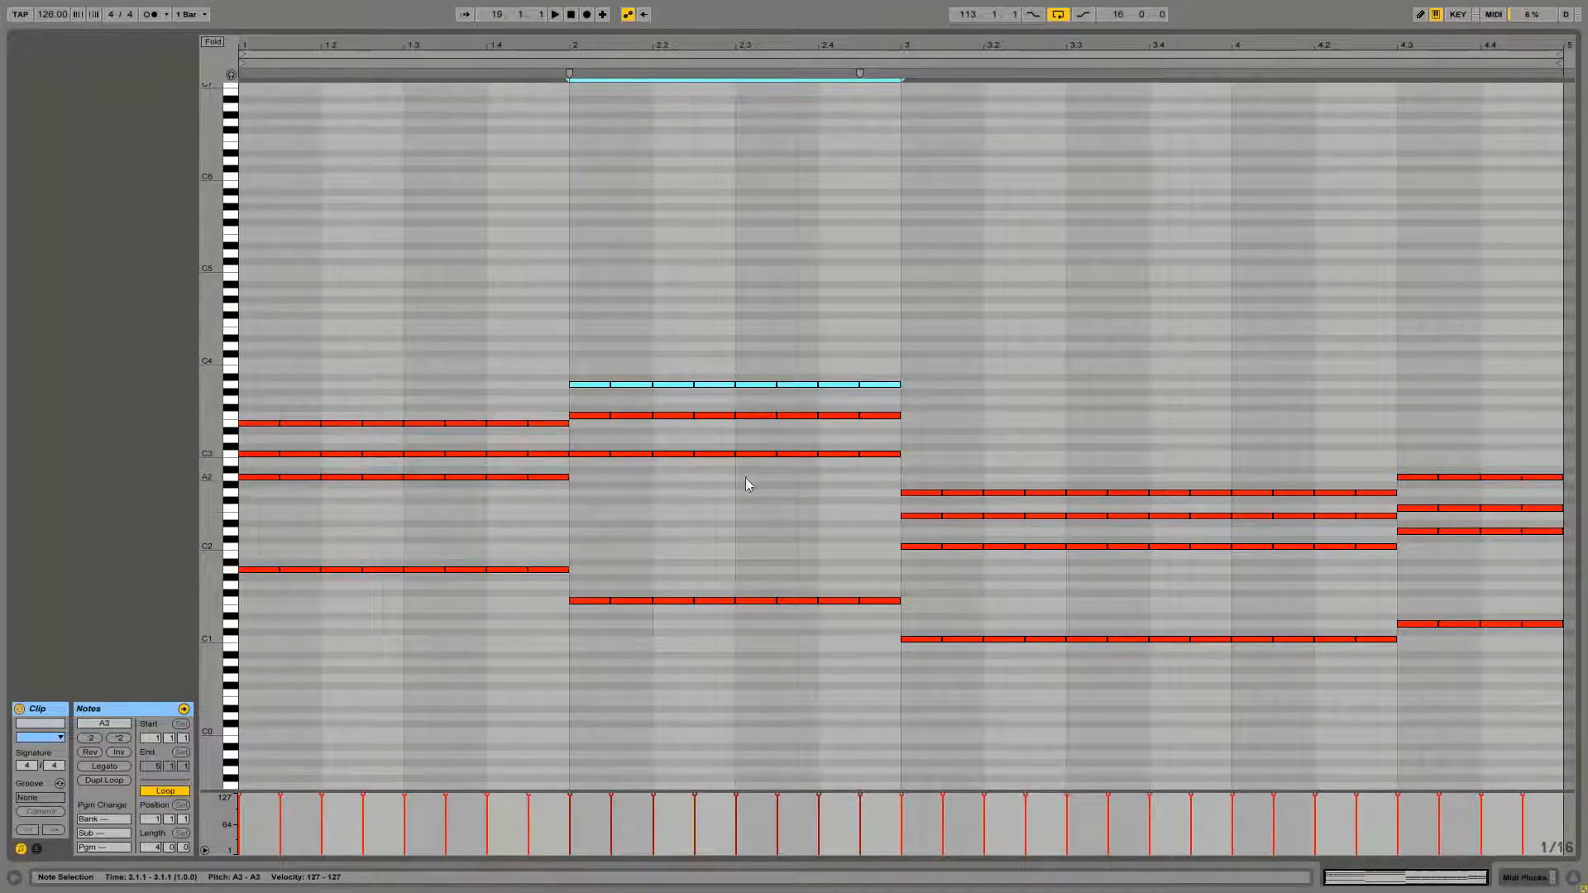
{"action": "left_click", "coordinate": [604, 506]}
{"action": "left_click", "coordinate": [589, 495]}
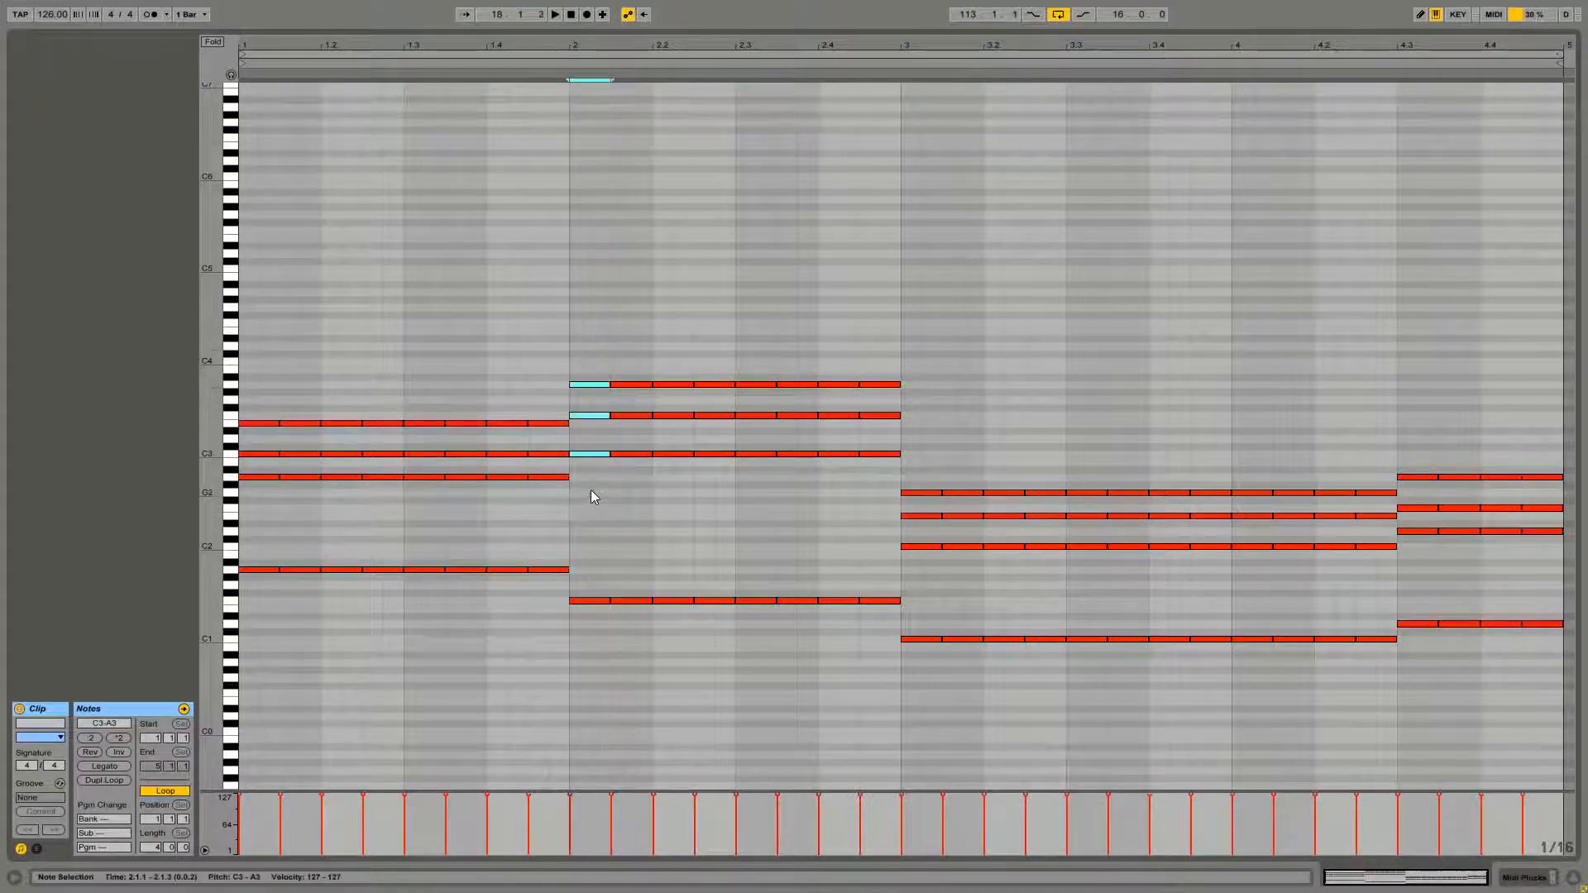
{"action": "left_click_drag", "start_coordinate": [590, 494], "coordinate": [603, 328]}
{"action": "left_click", "coordinate": [603, 327]}
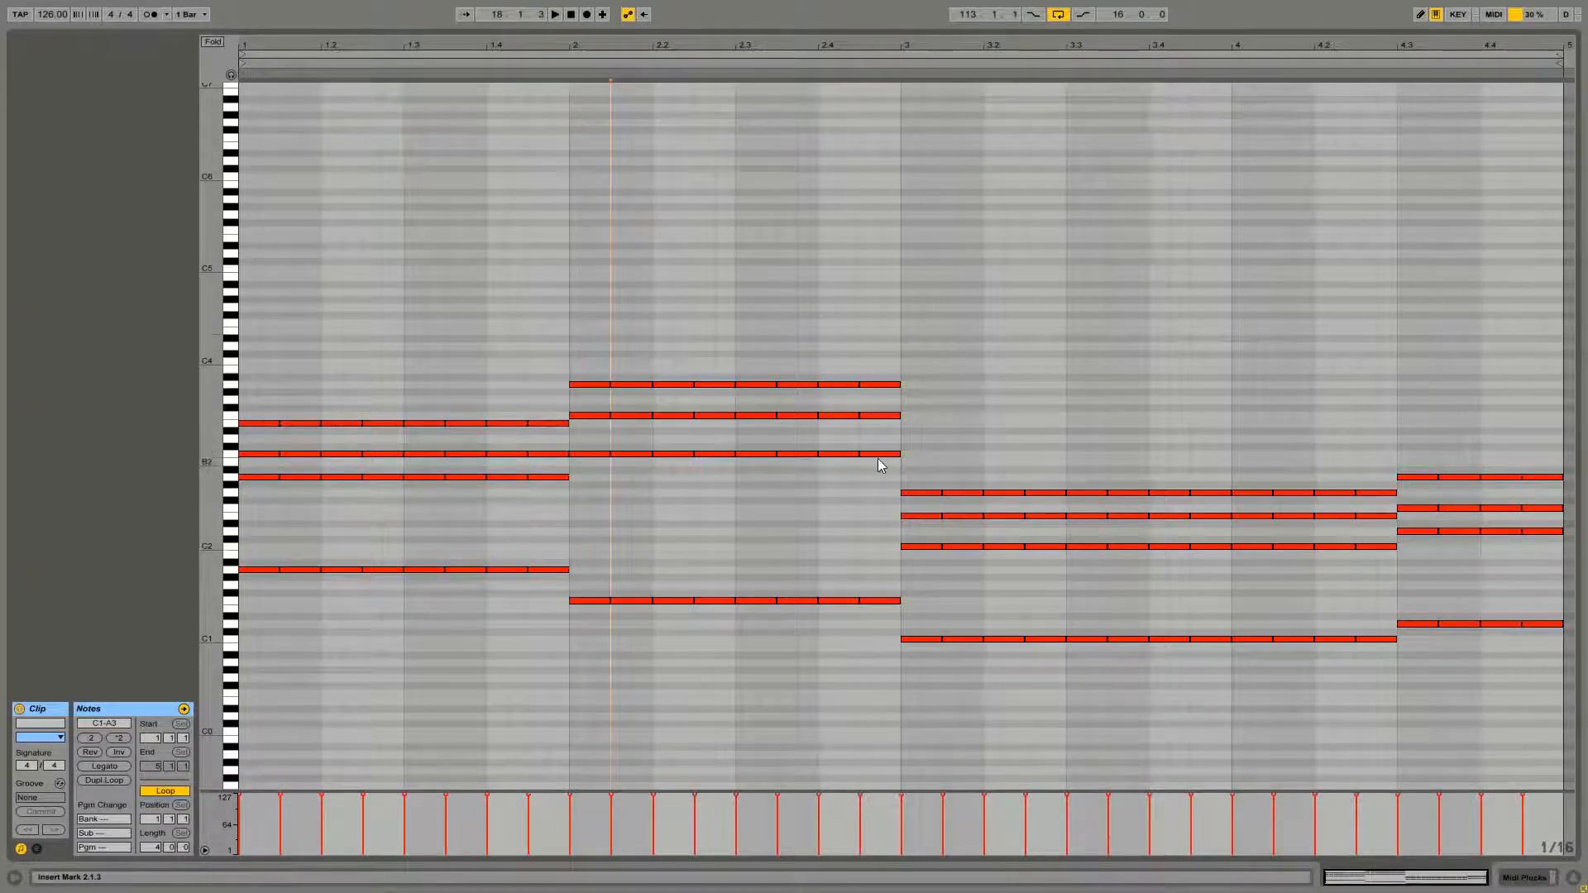
{"action": "left_click_drag", "start_coordinate": [889, 439], "coordinate": [613, 469]}
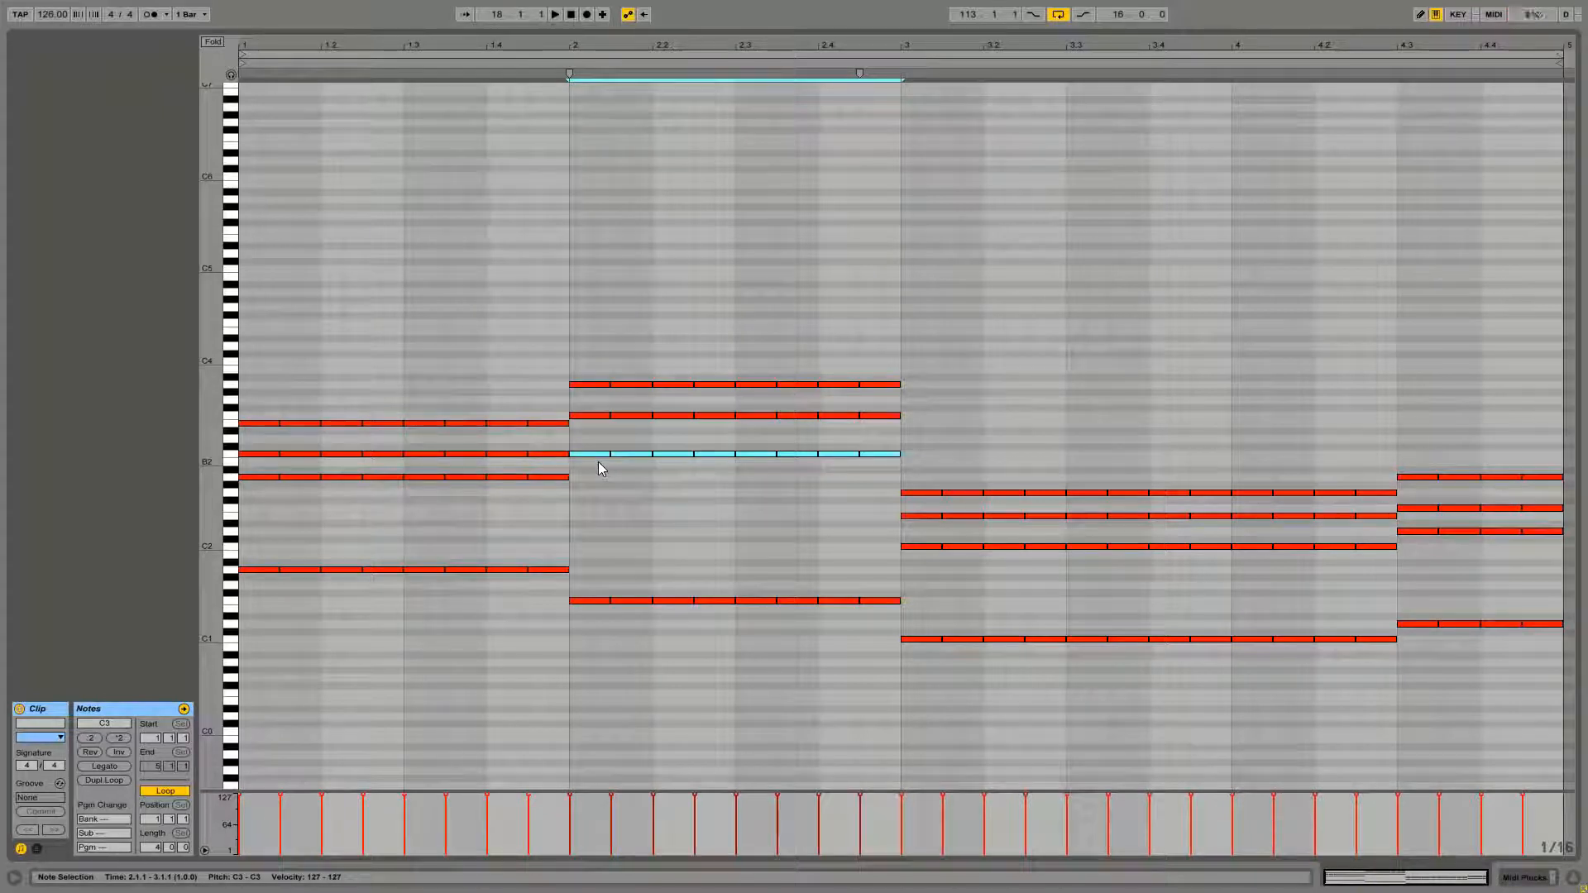
{"action": "key", "text": "shift+Up"}
{"action": "left_click", "coordinate": [598, 461]}
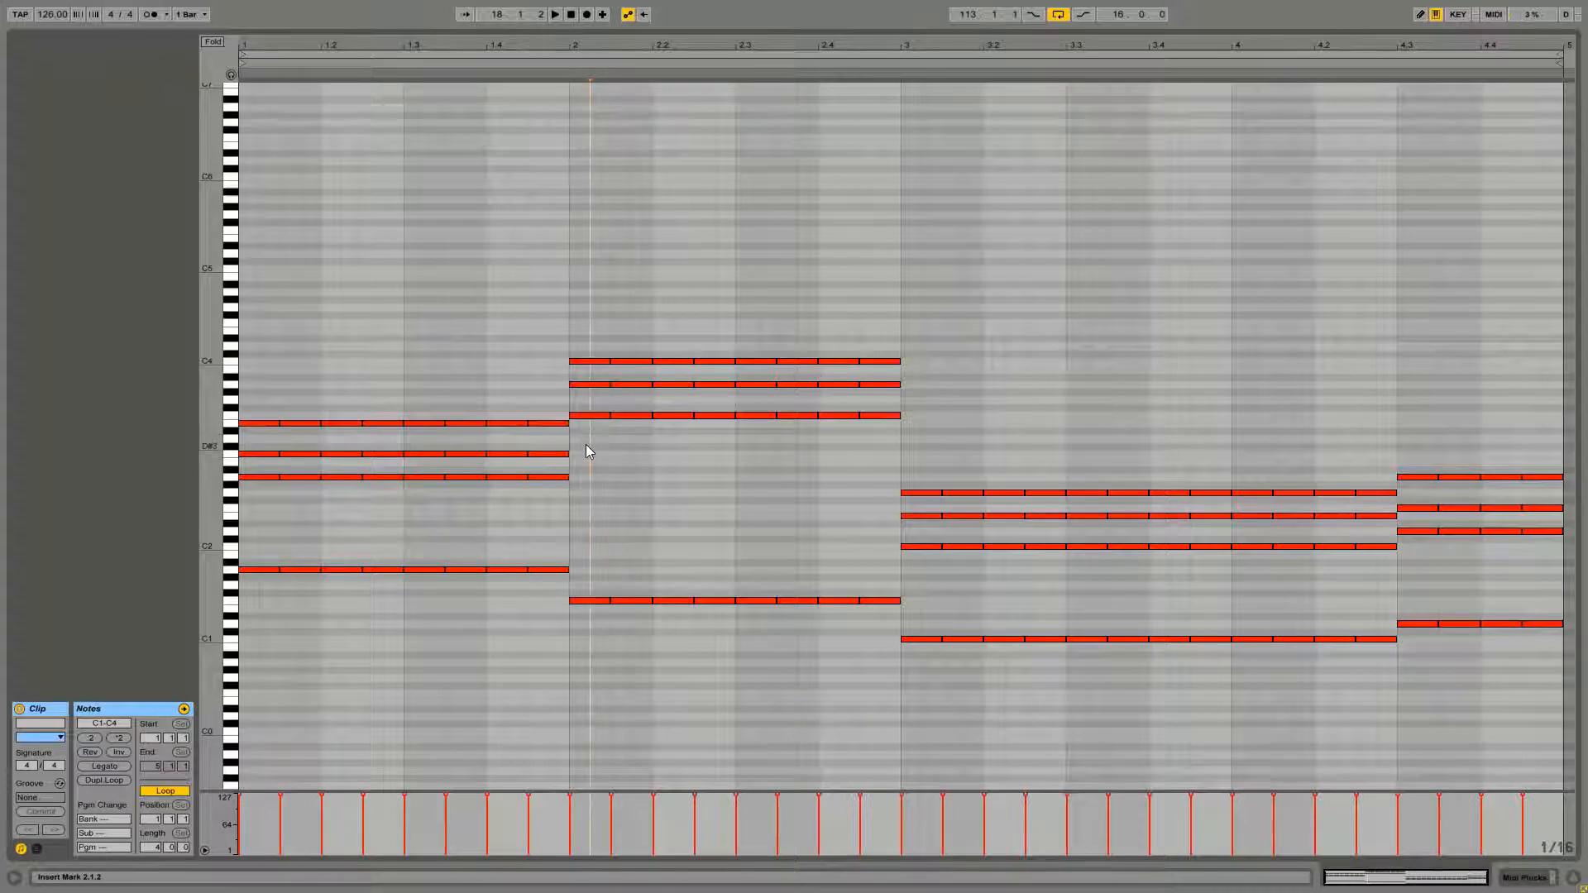
Lower bar 2's upper three rows an octave, then raise the F2 row back to F3
{"action": "left_click_drag", "start_coordinate": [585, 444], "coordinate": [870, 451]}
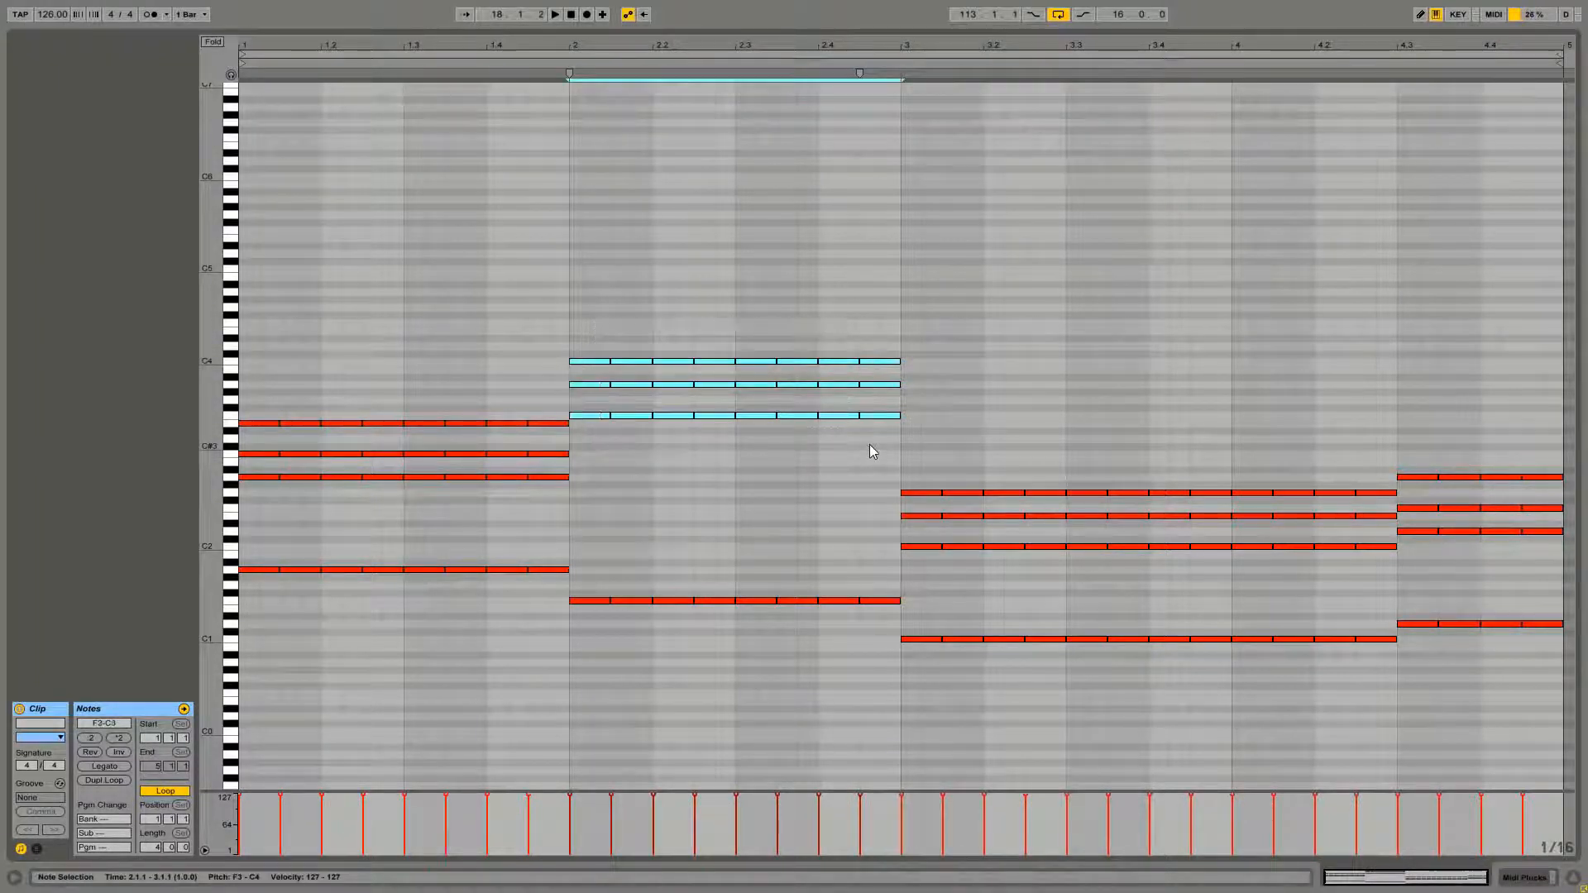
{"action": "key", "text": "shift+Down"}
{"action": "left_click", "coordinate": [751, 533]}
{"action": "left_click_drag", "start_coordinate": [550, 495], "coordinate": [870, 543]}
{"action": "key", "text": "shift+Up"}
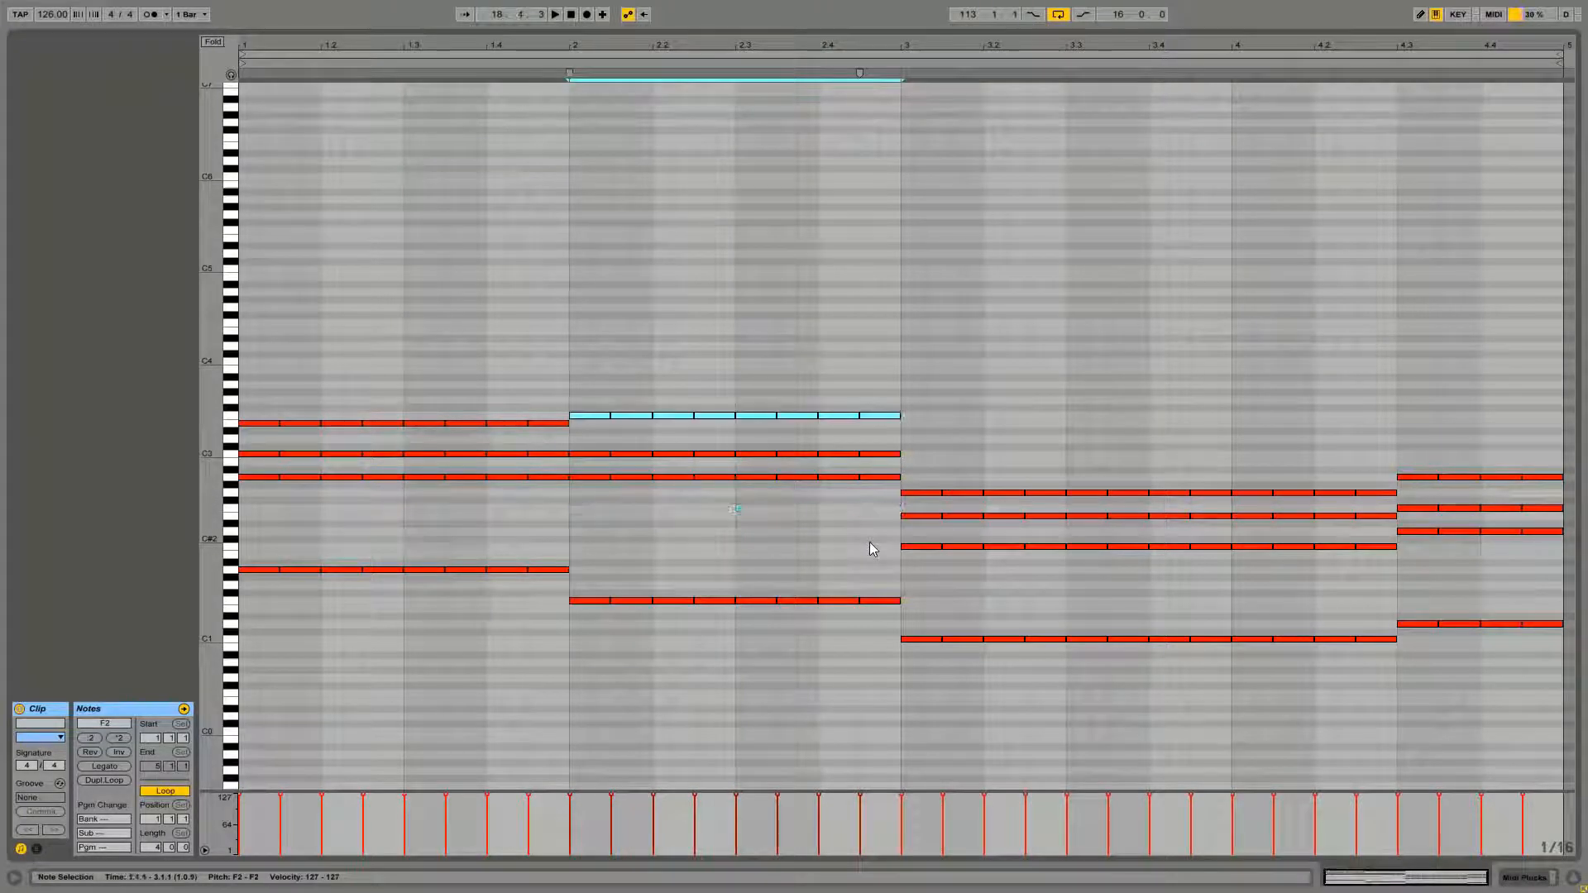
Raise the upper three chord rows across bars 3 and 4 by an octave and play the clip back
{"action": "left_click", "coordinate": [616, 529]}
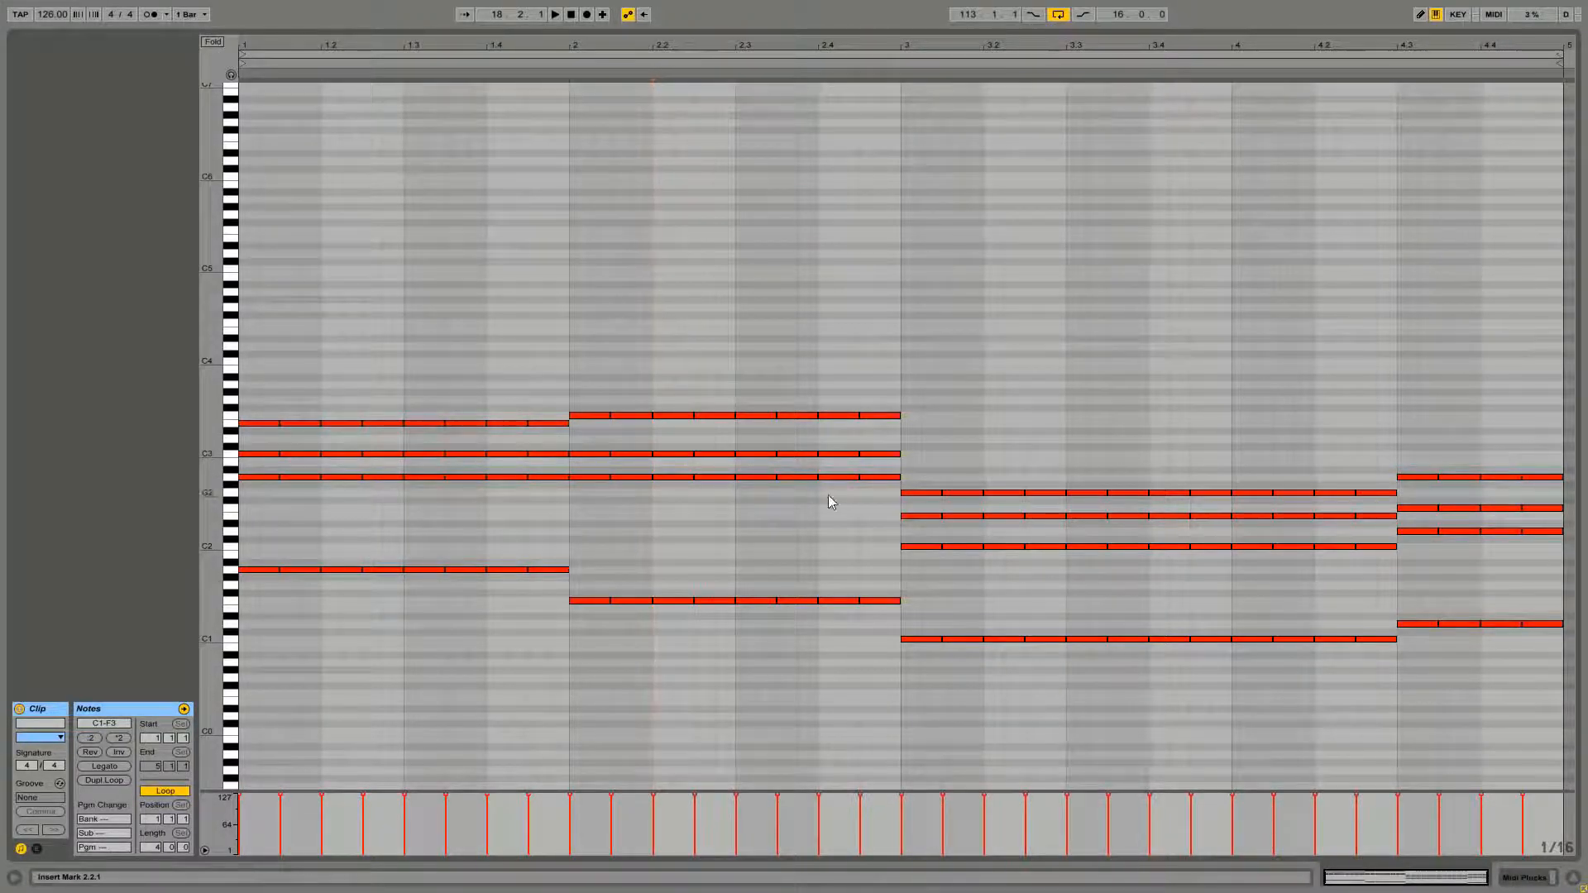
{"action": "left_click_drag", "start_coordinate": [912, 437], "coordinate": [1556, 592]}
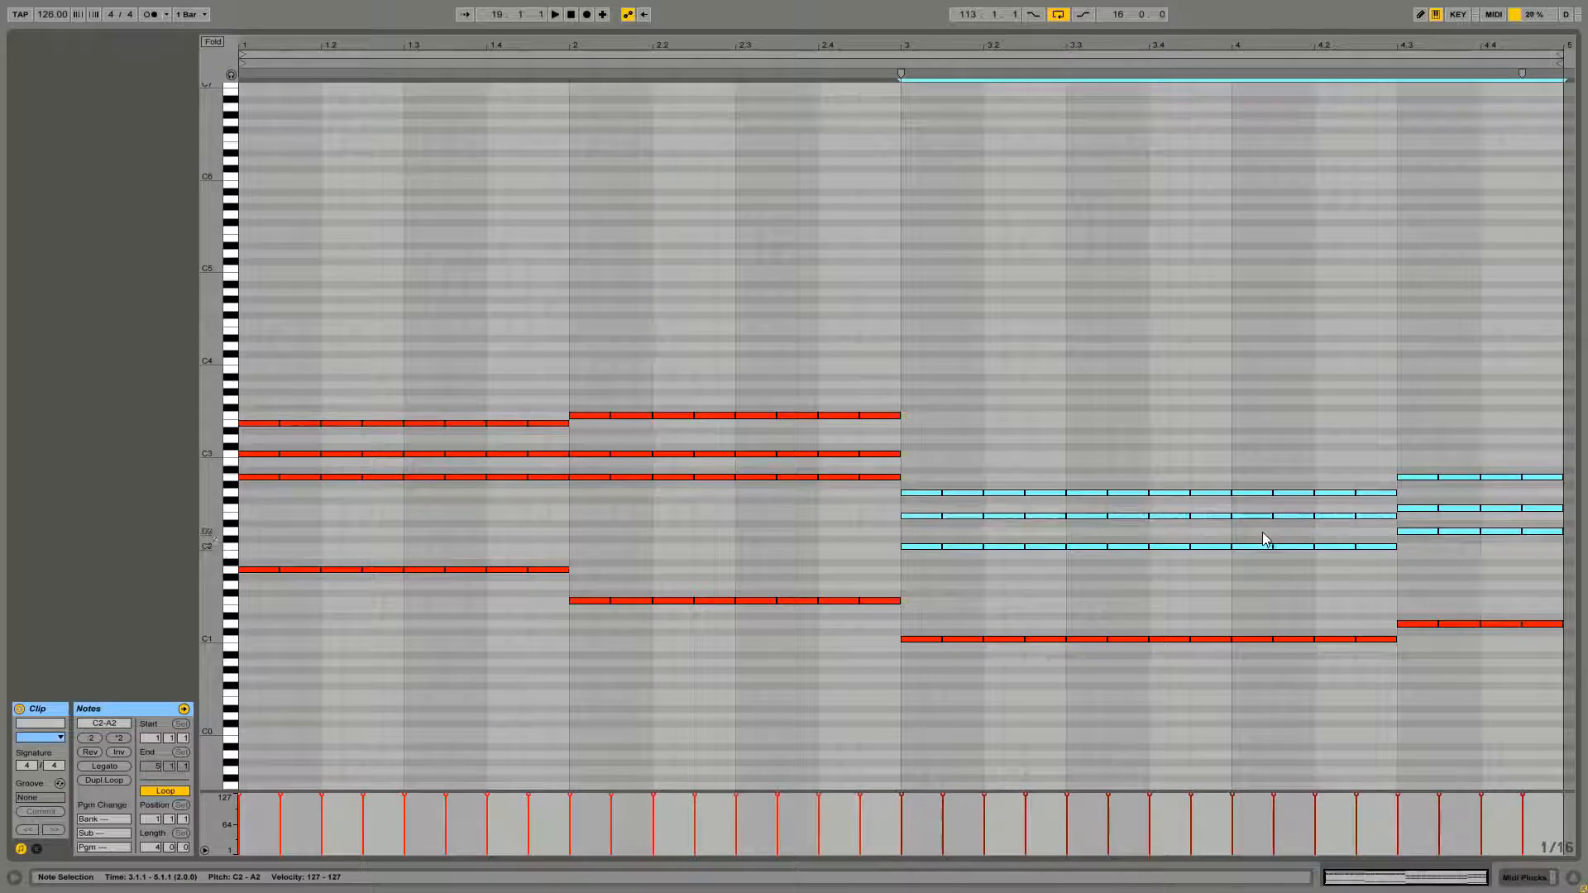
{"action": "key", "text": "shift+Up"}
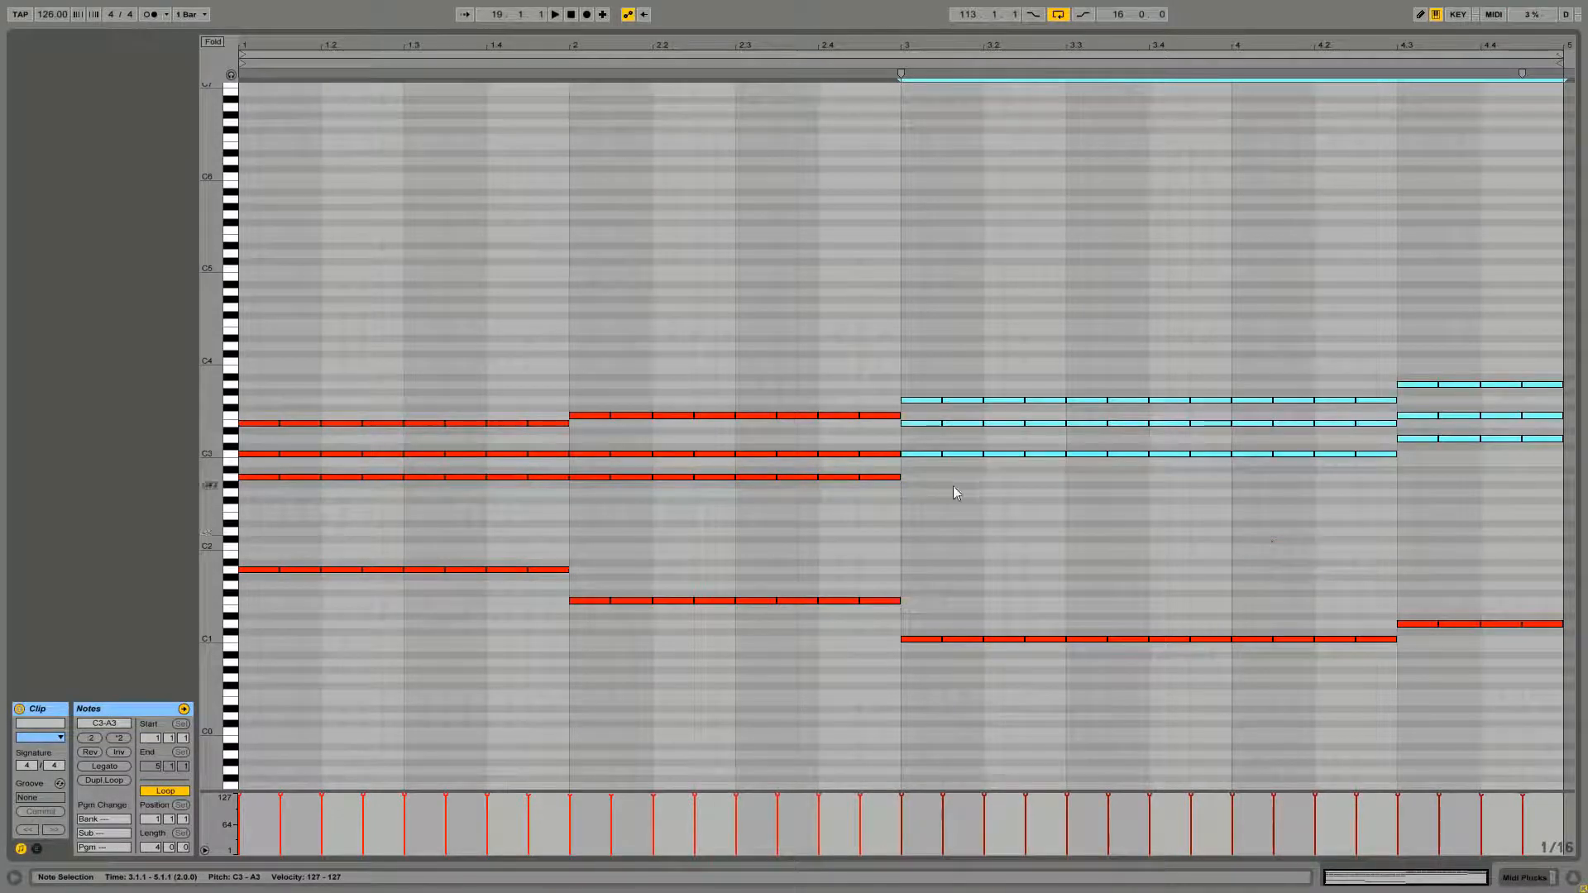
{"action": "left_click", "coordinate": [962, 480]}
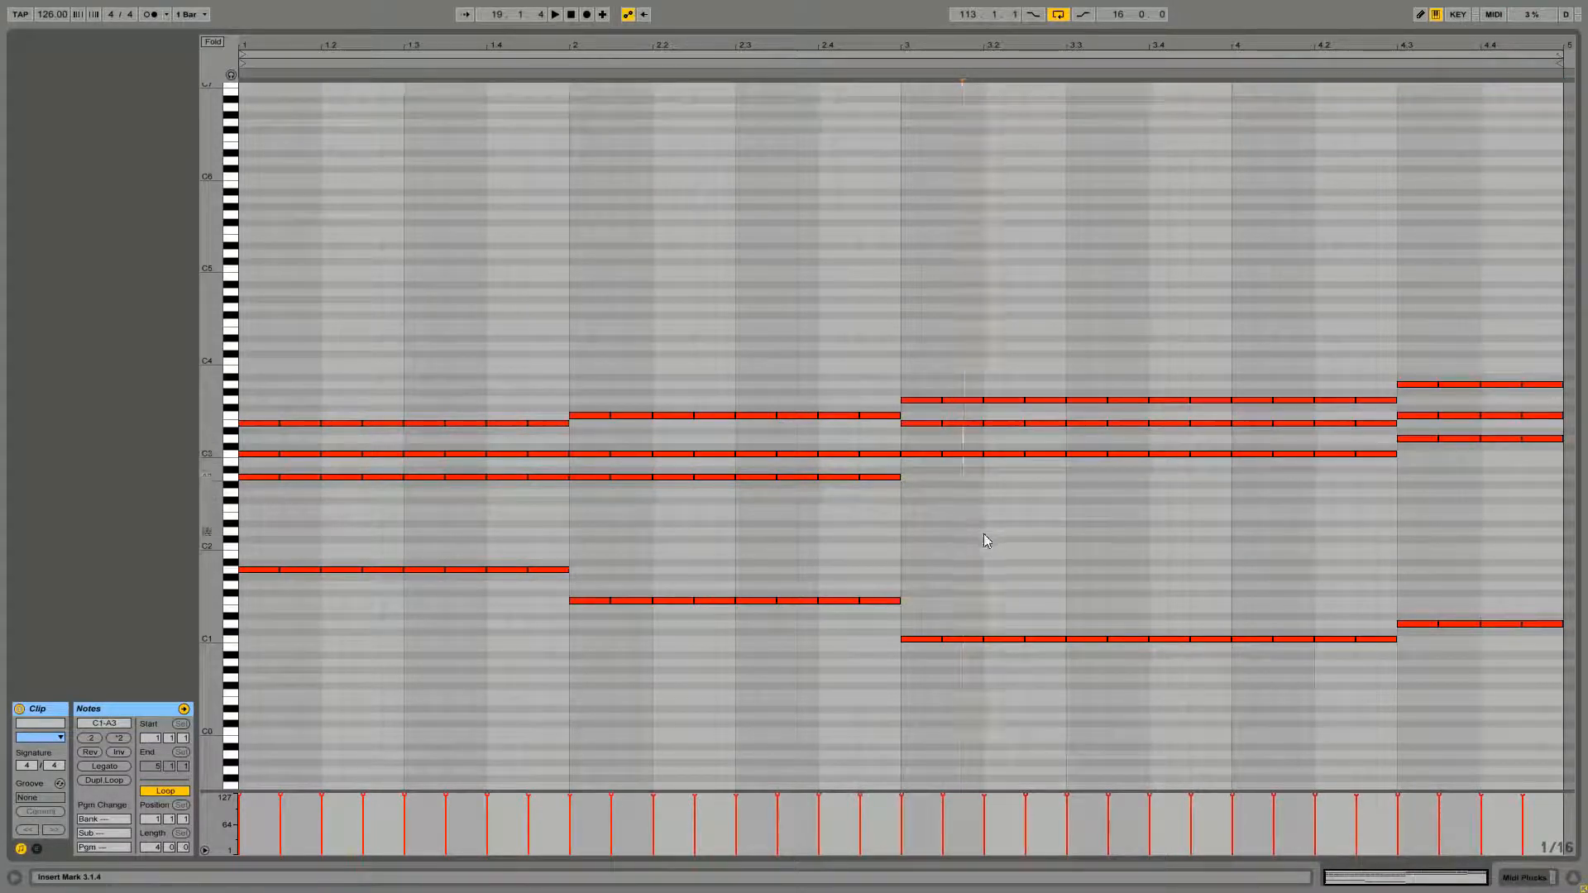
{"action": "key", "text": "space"}
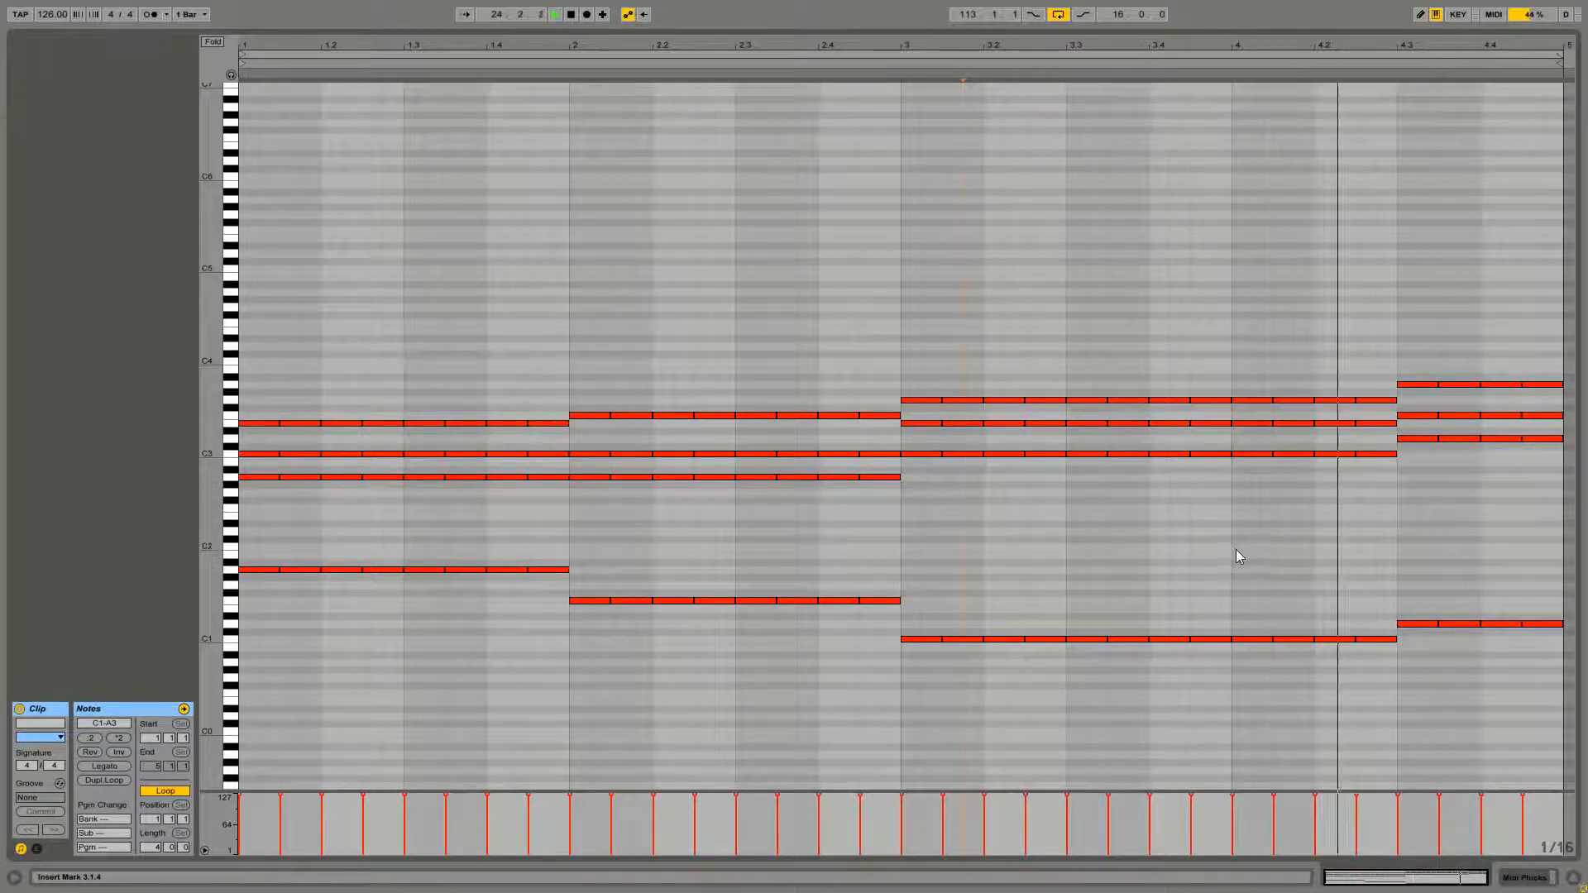
{"action": "key", "text": "space"}
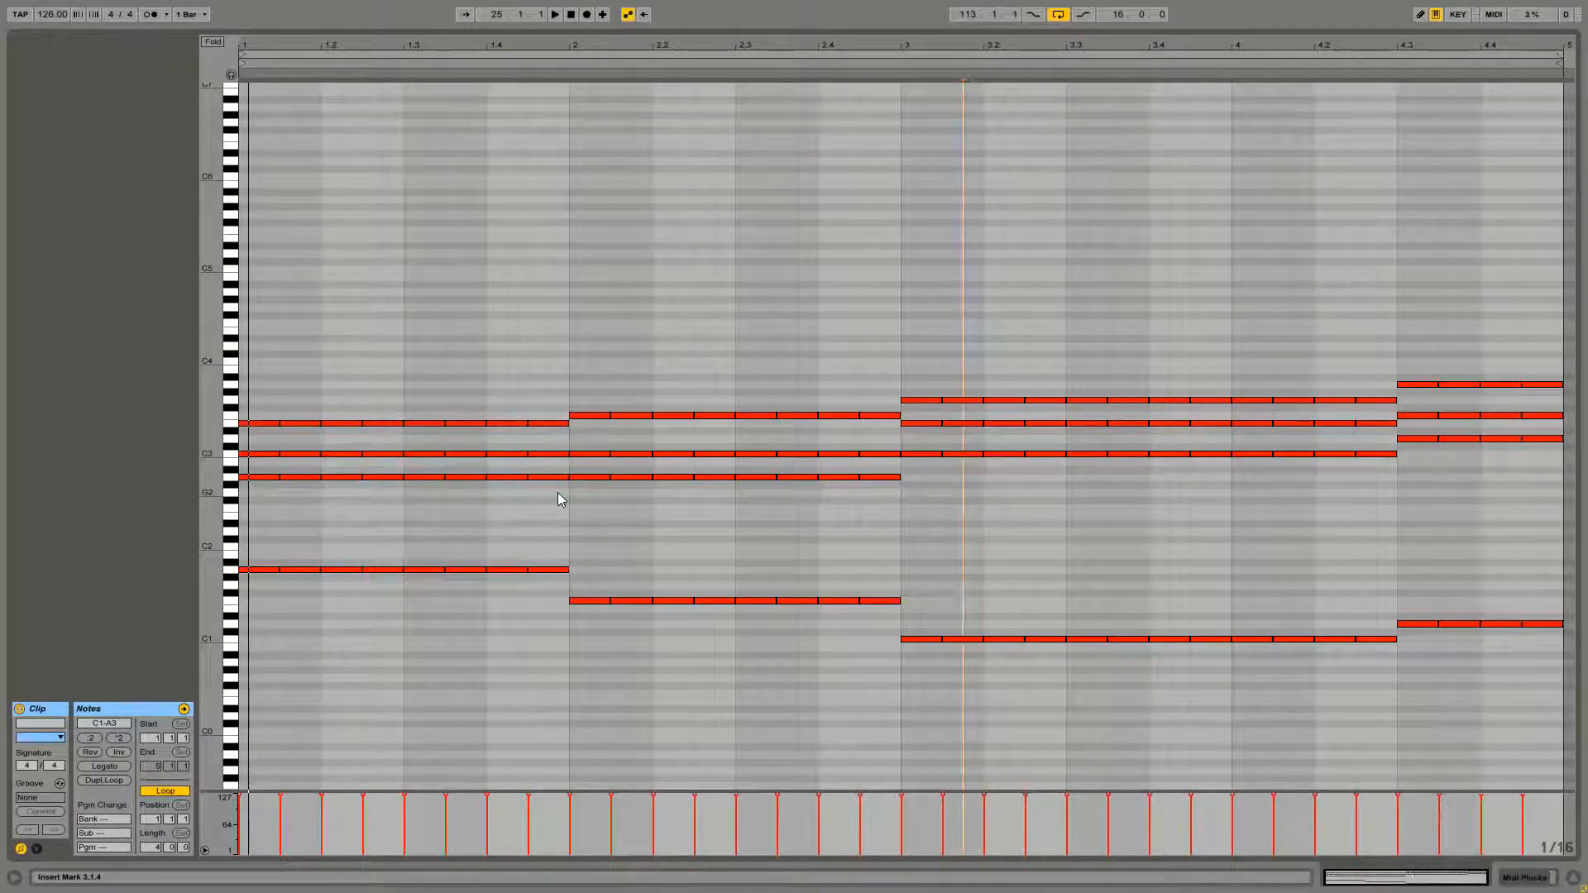
Add a G3 eighth-note row on top of the bar 1 chord and play the clip back
{"action": "key", "text": "space"}
{"action": "left_click_drag", "start_coordinate": [550, 491], "coordinate": [253, 405]}
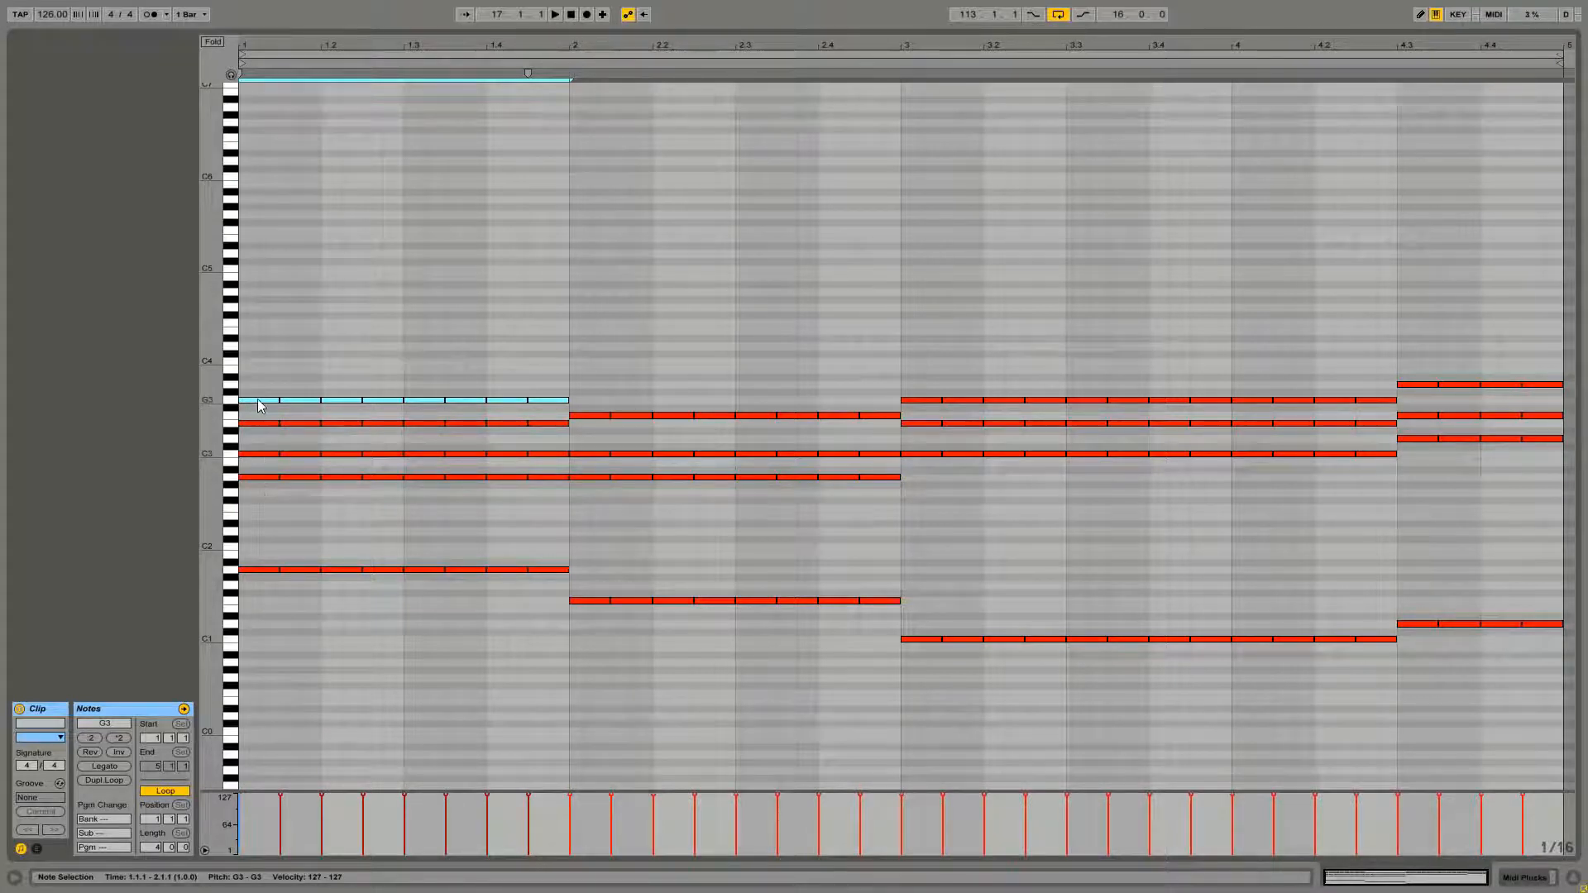
{"action": "left_click", "coordinate": [252, 401]}
{"action": "left_click", "coordinate": [252, 400]}
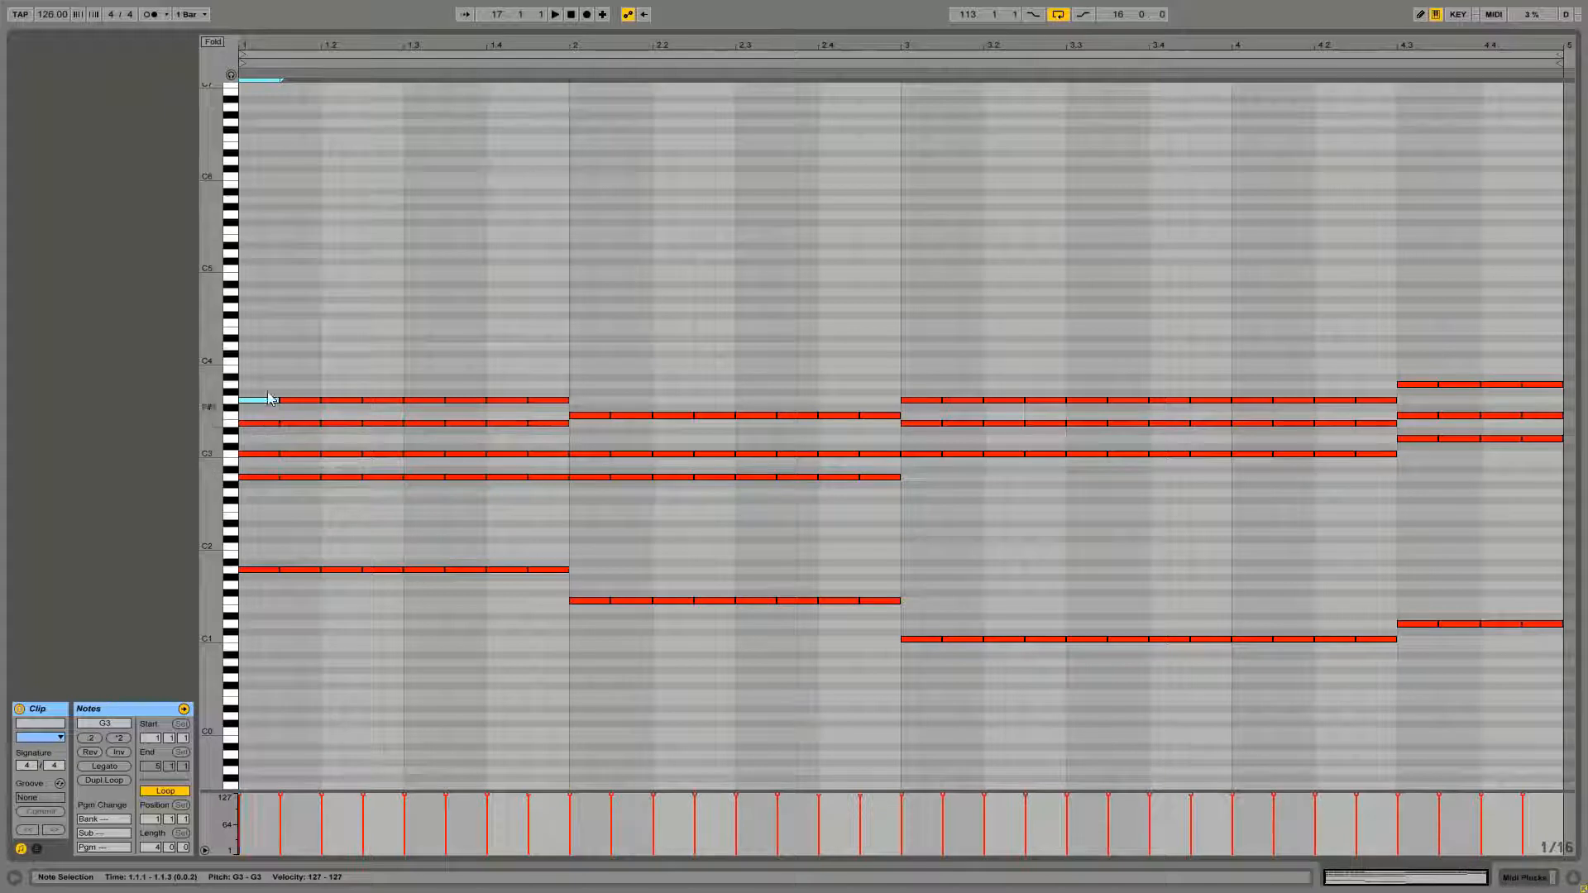
{"action": "left_click", "coordinate": [561, 463]}
{"action": "key", "text": "space"}
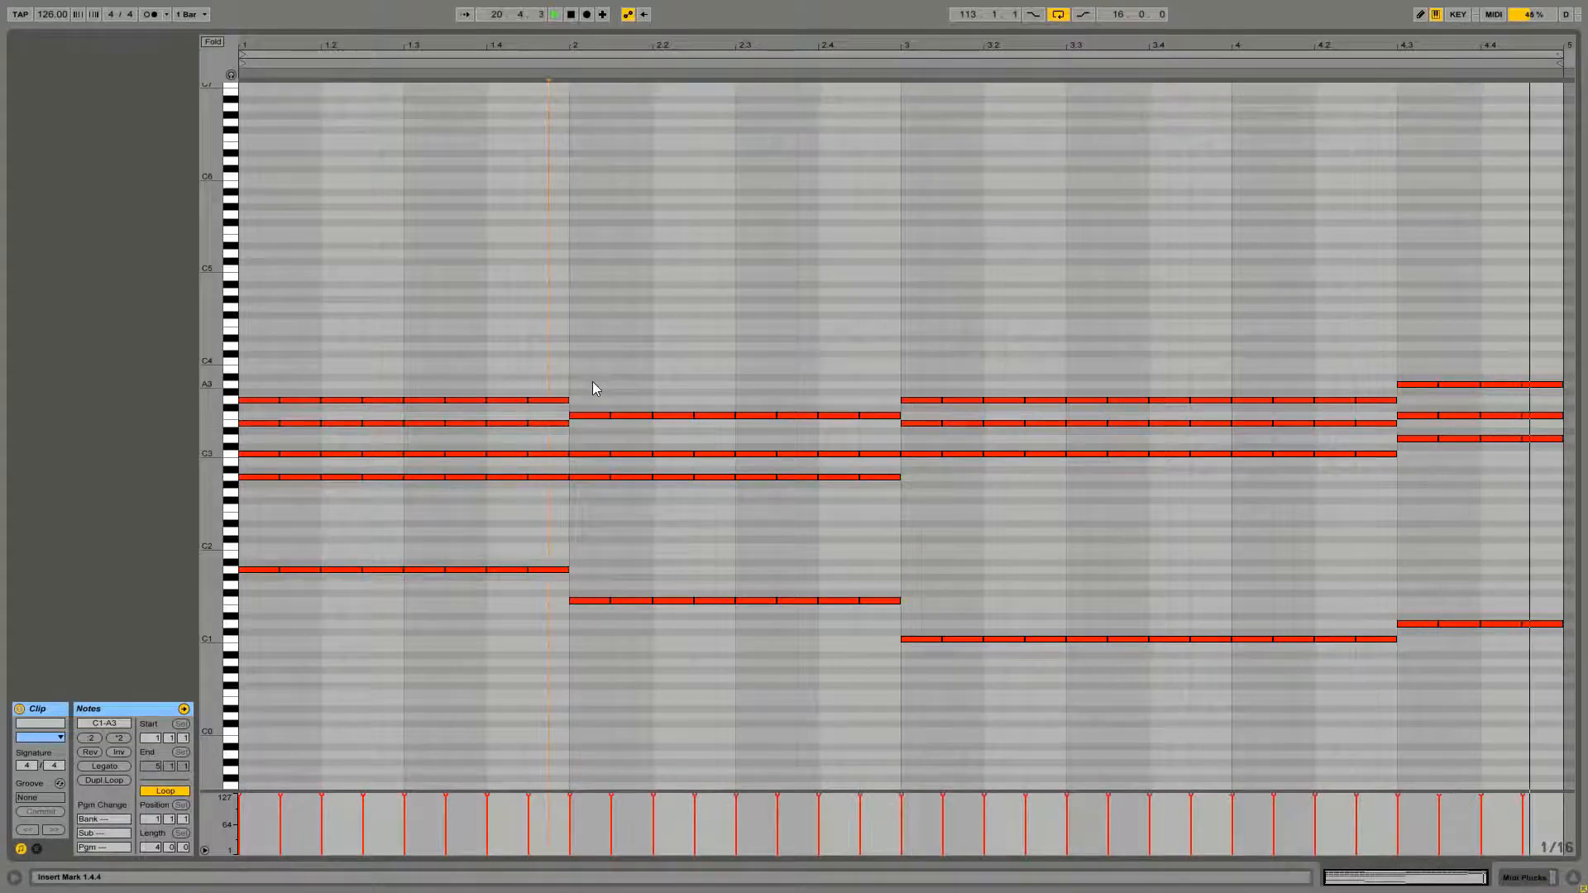
{"action": "key", "text": "space"}
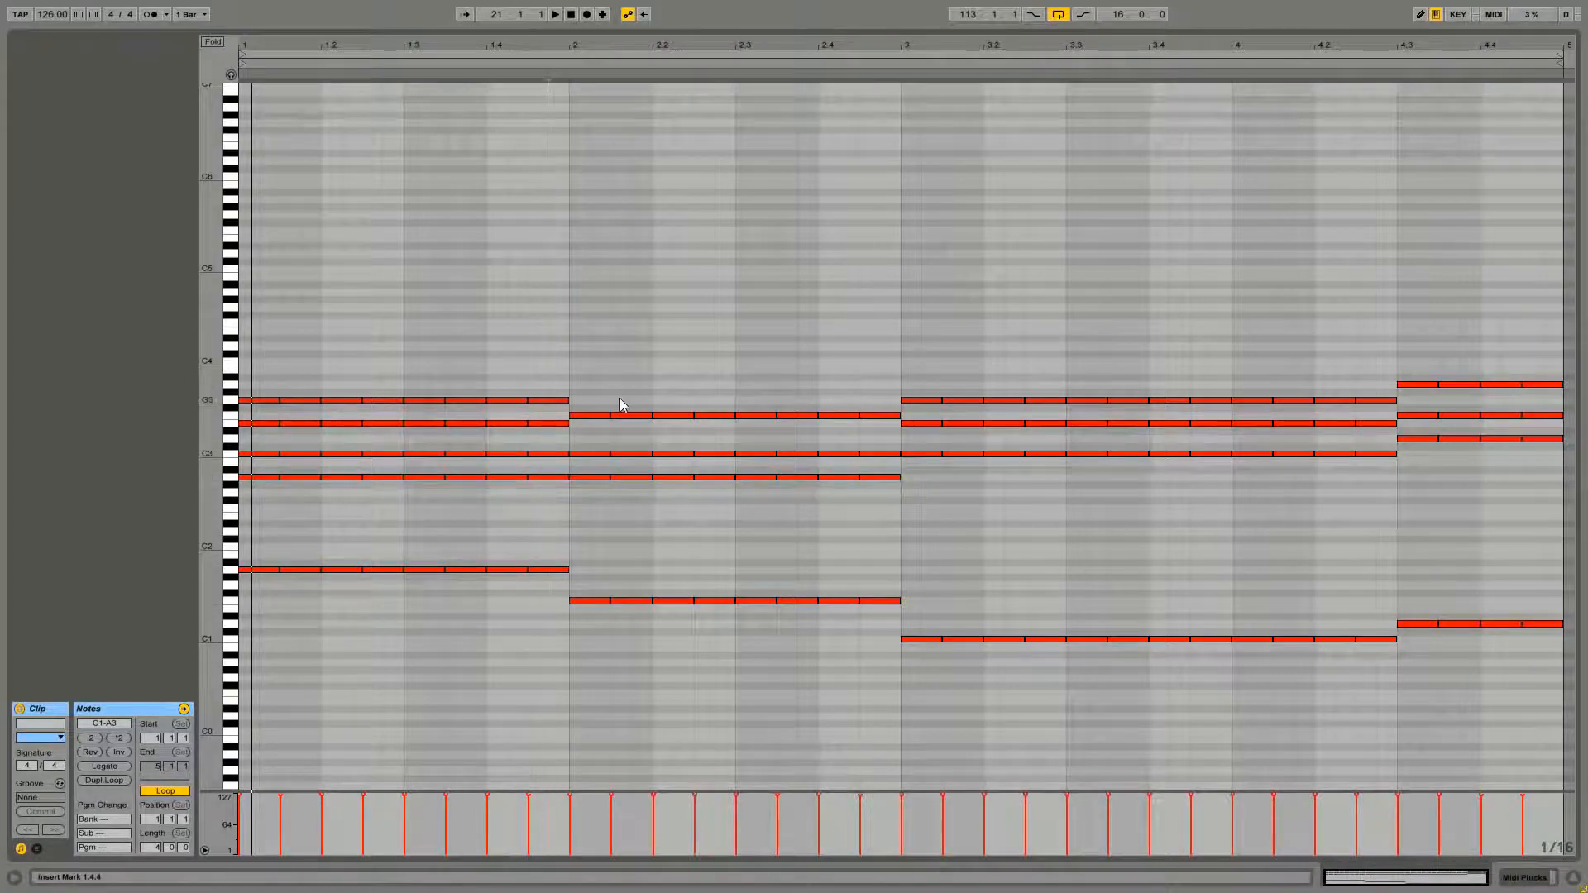
Duplicate bar 1's G3 eighth-note row into bar 2 and play the clip back
{"action": "left_click_drag", "start_coordinate": [598, 401], "coordinate": [252, 399]}
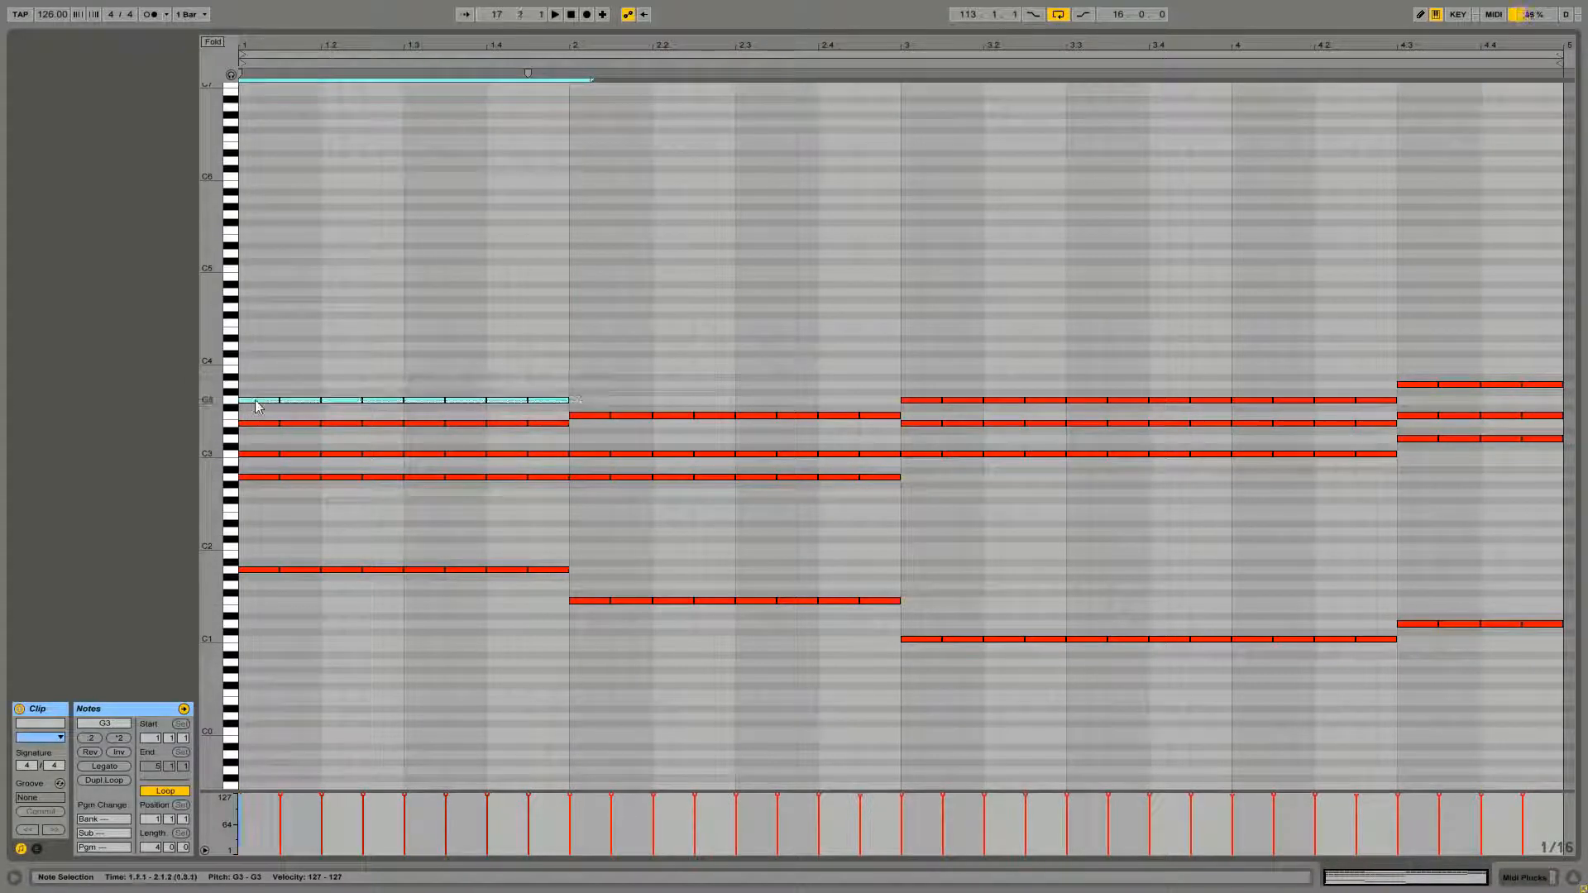
{"action": "key", "text": "ctrl+d"}
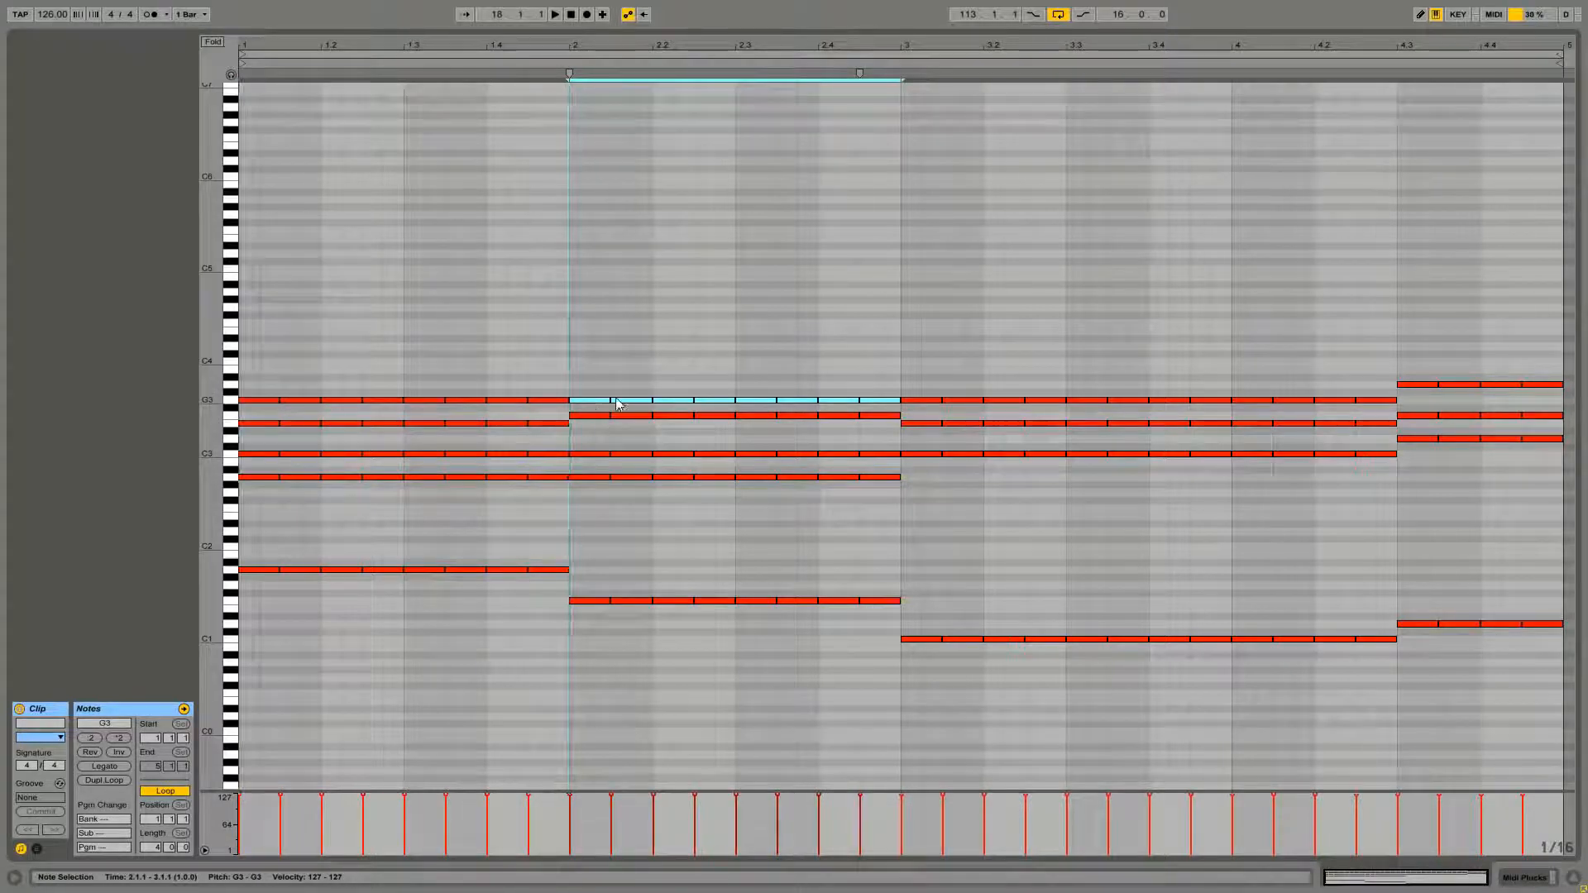
{"action": "left_click", "coordinate": [657, 443]}
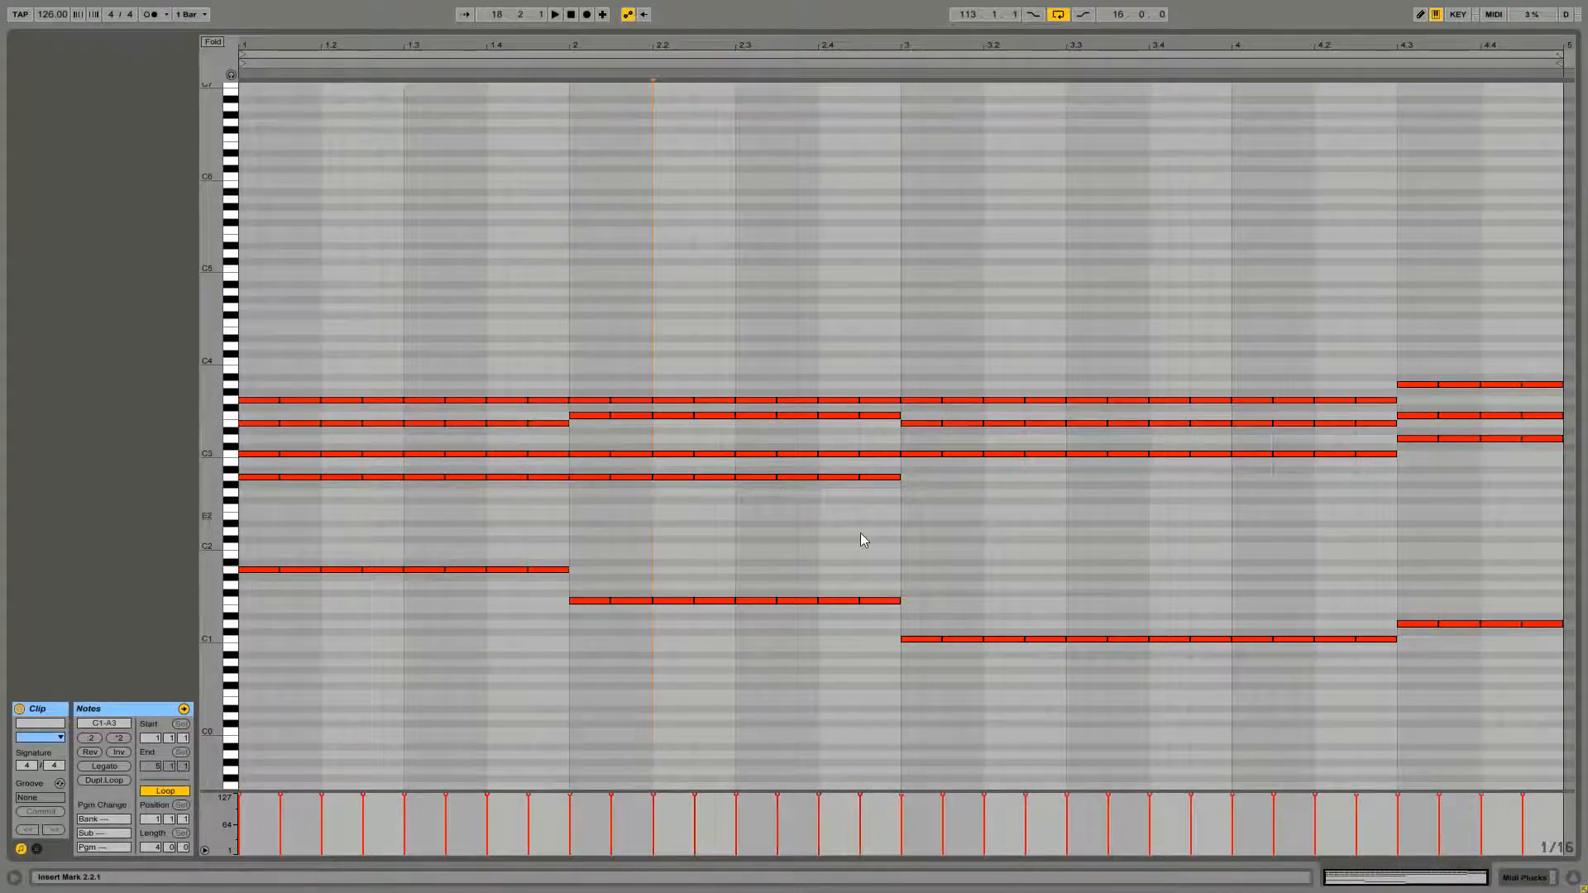
{"action": "key", "text": "space"}
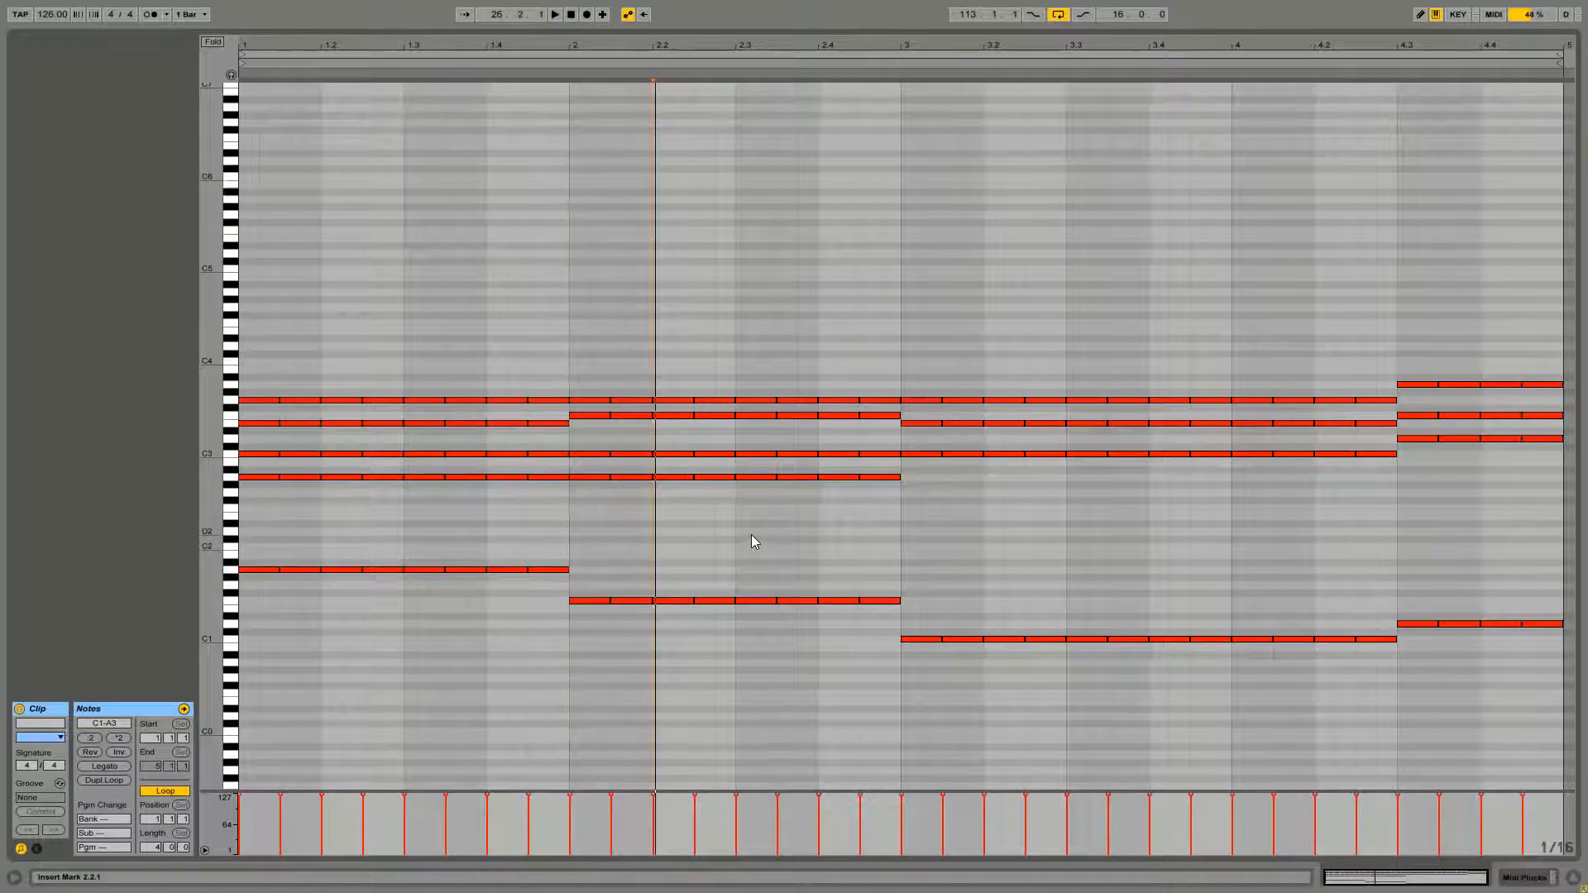
{"action": "key", "text": "space"}
Lower bar 4's top chord row to G3 and play the clip back
{"action": "left_click_drag", "start_coordinate": [1415, 364], "coordinate": [1542, 397]}
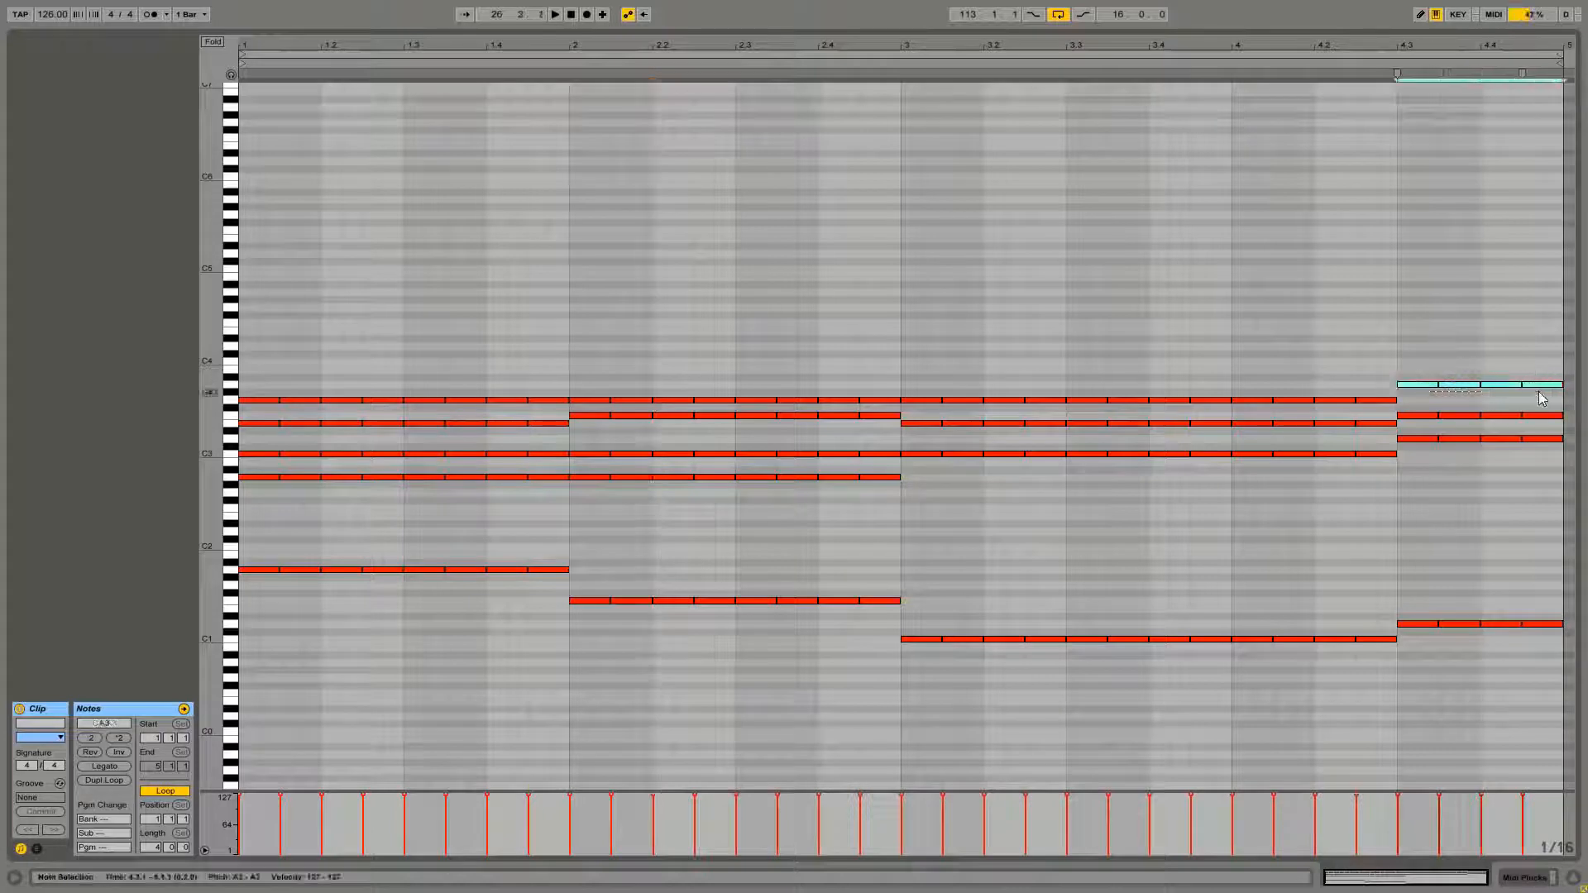
{"action": "left_click_drag", "start_coordinate": [1430, 391], "coordinate": [1430, 407]}
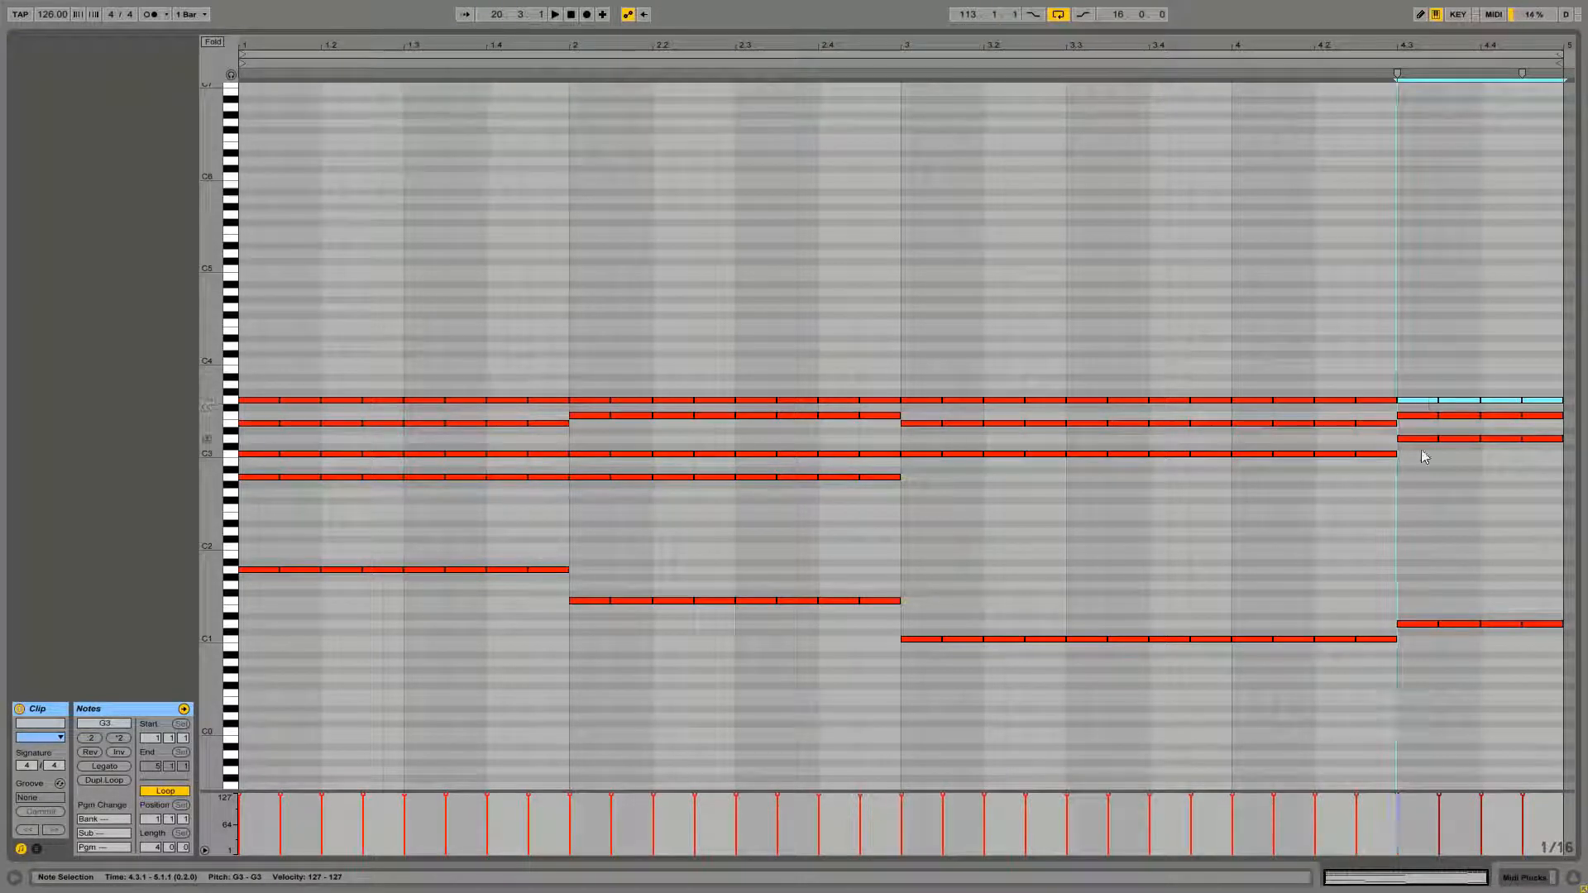
{"action": "mouse_move", "coordinate": [1420, 407]}
{"action": "left_mouse_down"}
{"action": "mouse_move", "coordinate": [1421, 386]}
{"action": "mouse_move", "coordinate": [1418, 479]}
{"action": "mouse_move", "coordinate": [1414, 395]}
{"action": "left_mouse_up"}
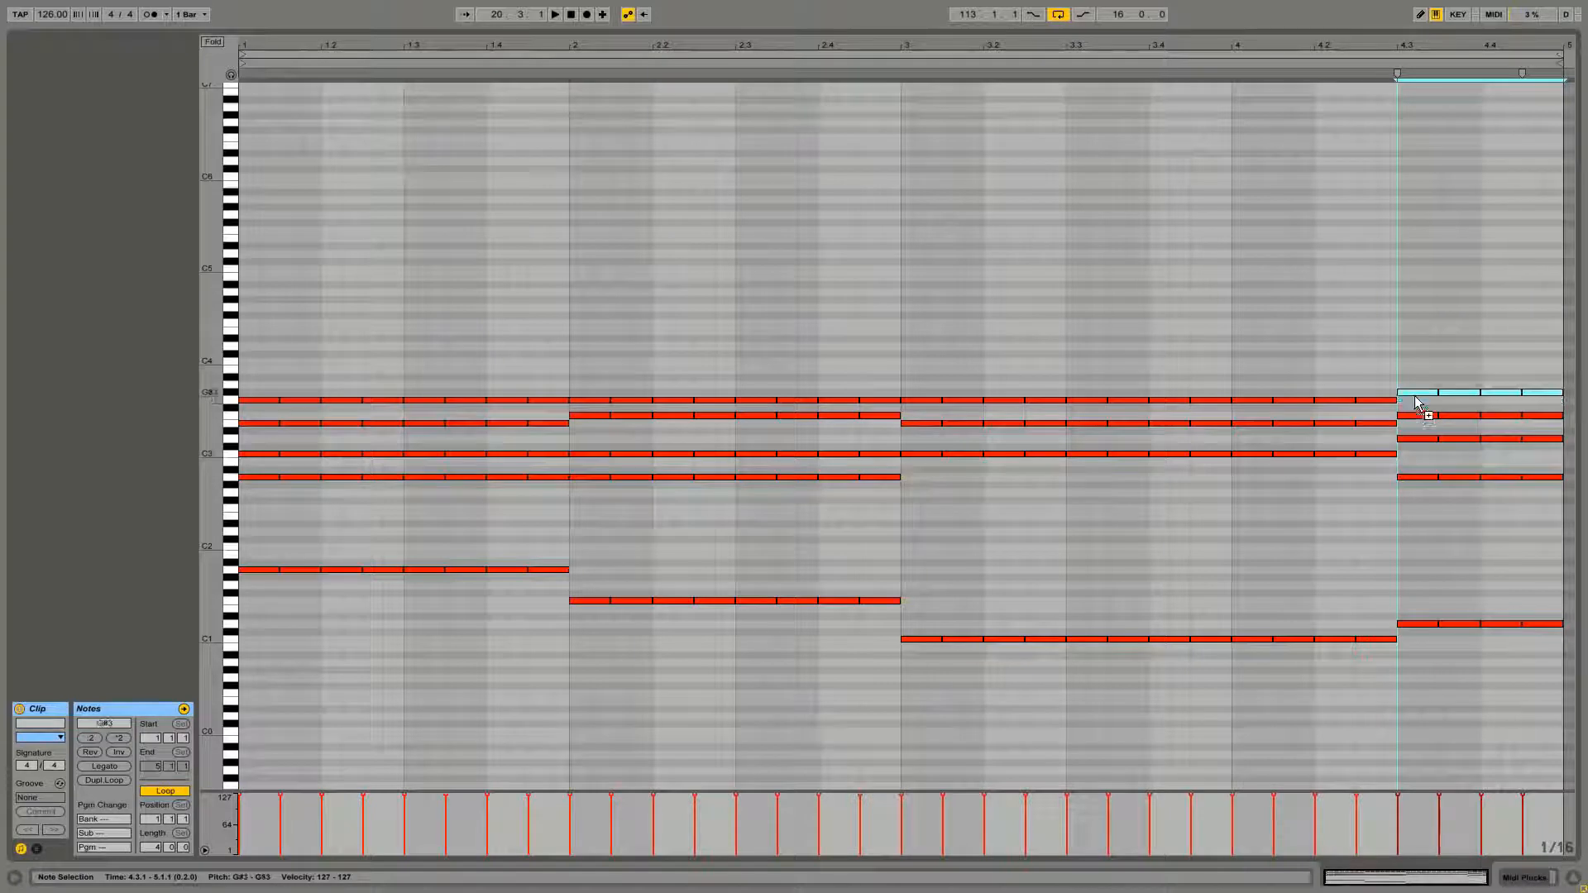
{"action": "left_click", "coordinate": [1413, 390]}
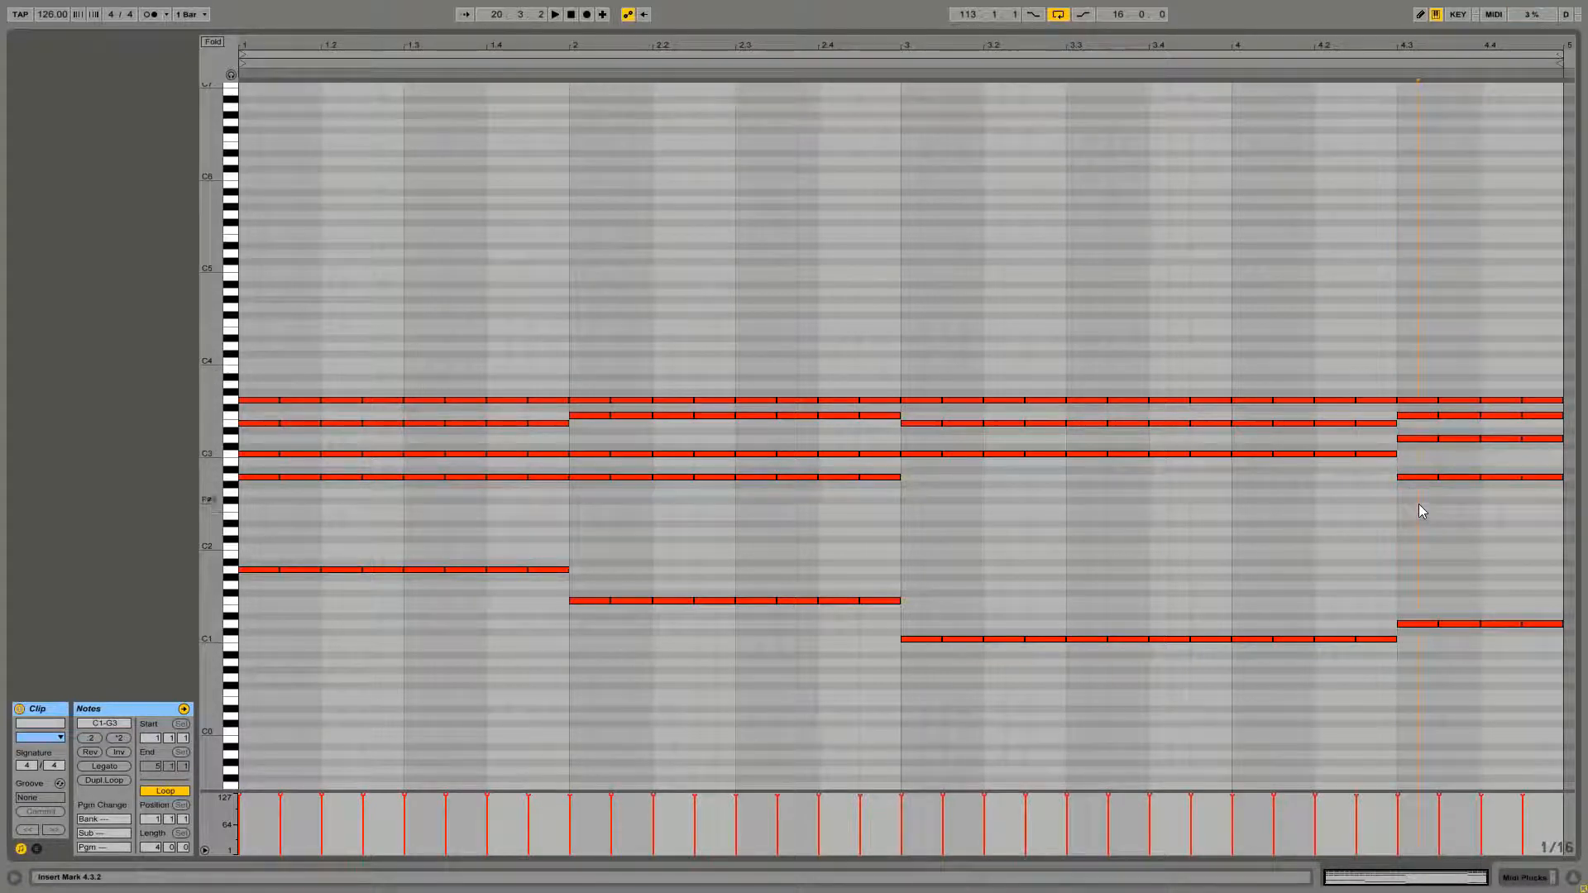
{"action": "left_click", "coordinate": [1417, 438]}
{"action": "left_click_drag", "start_coordinate": [1417, 423], "coordinate": [1418, 424]}
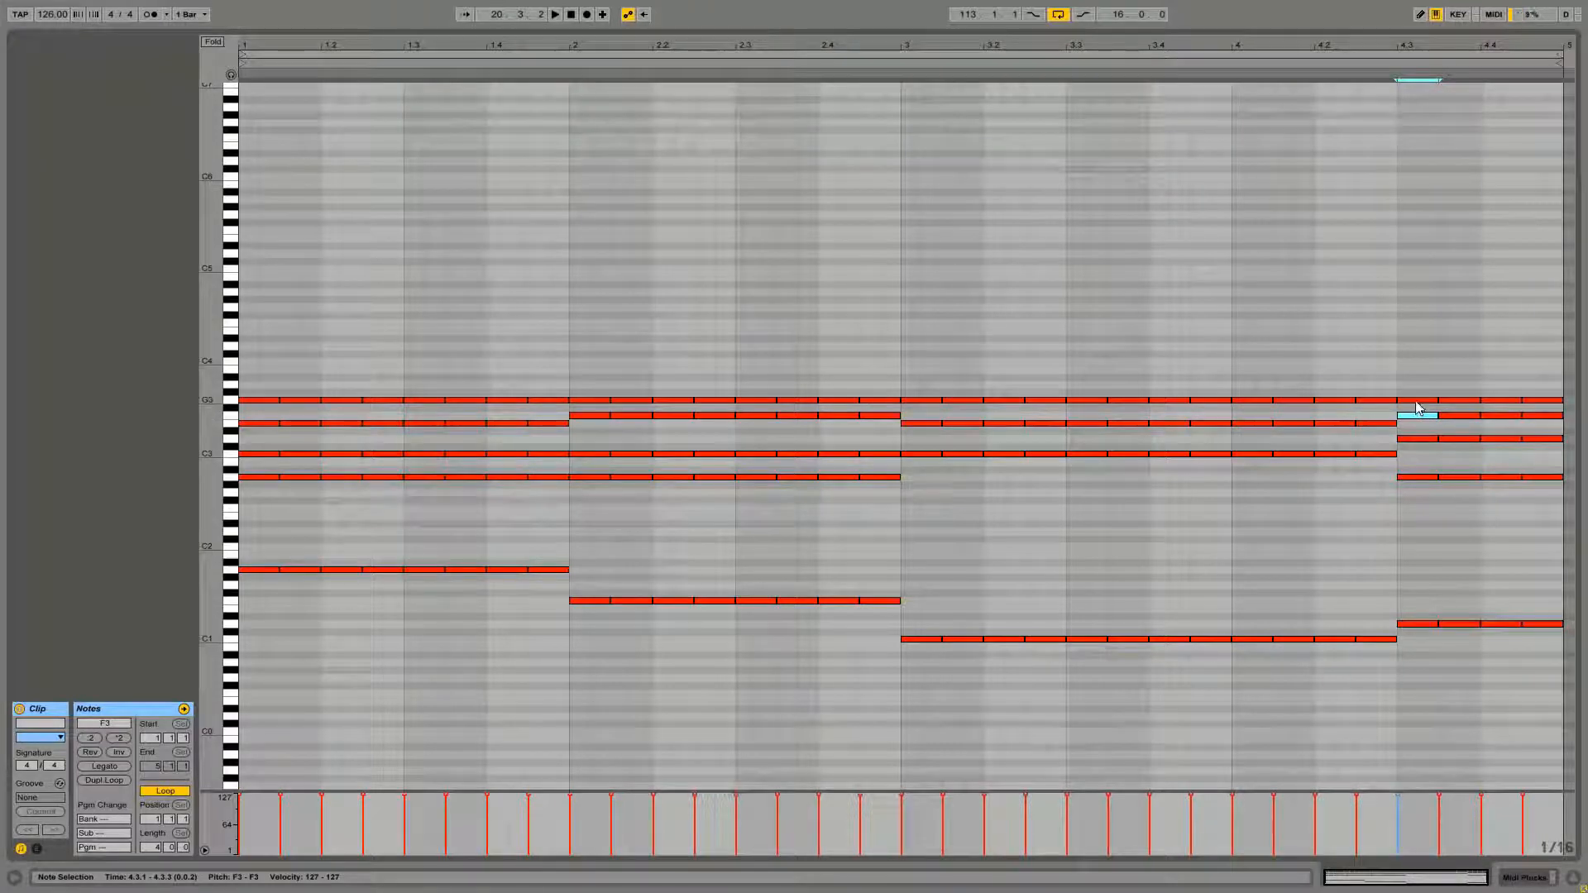
{"action": "left_click", "coordinate": [1415, 402]}
{"action": "left_click", "coordinate": [1415, 432]}
{"action": "left_click", "coordinate": [1416, 415]}
{"action": "left_click", "coordinate": [1417, 401]}
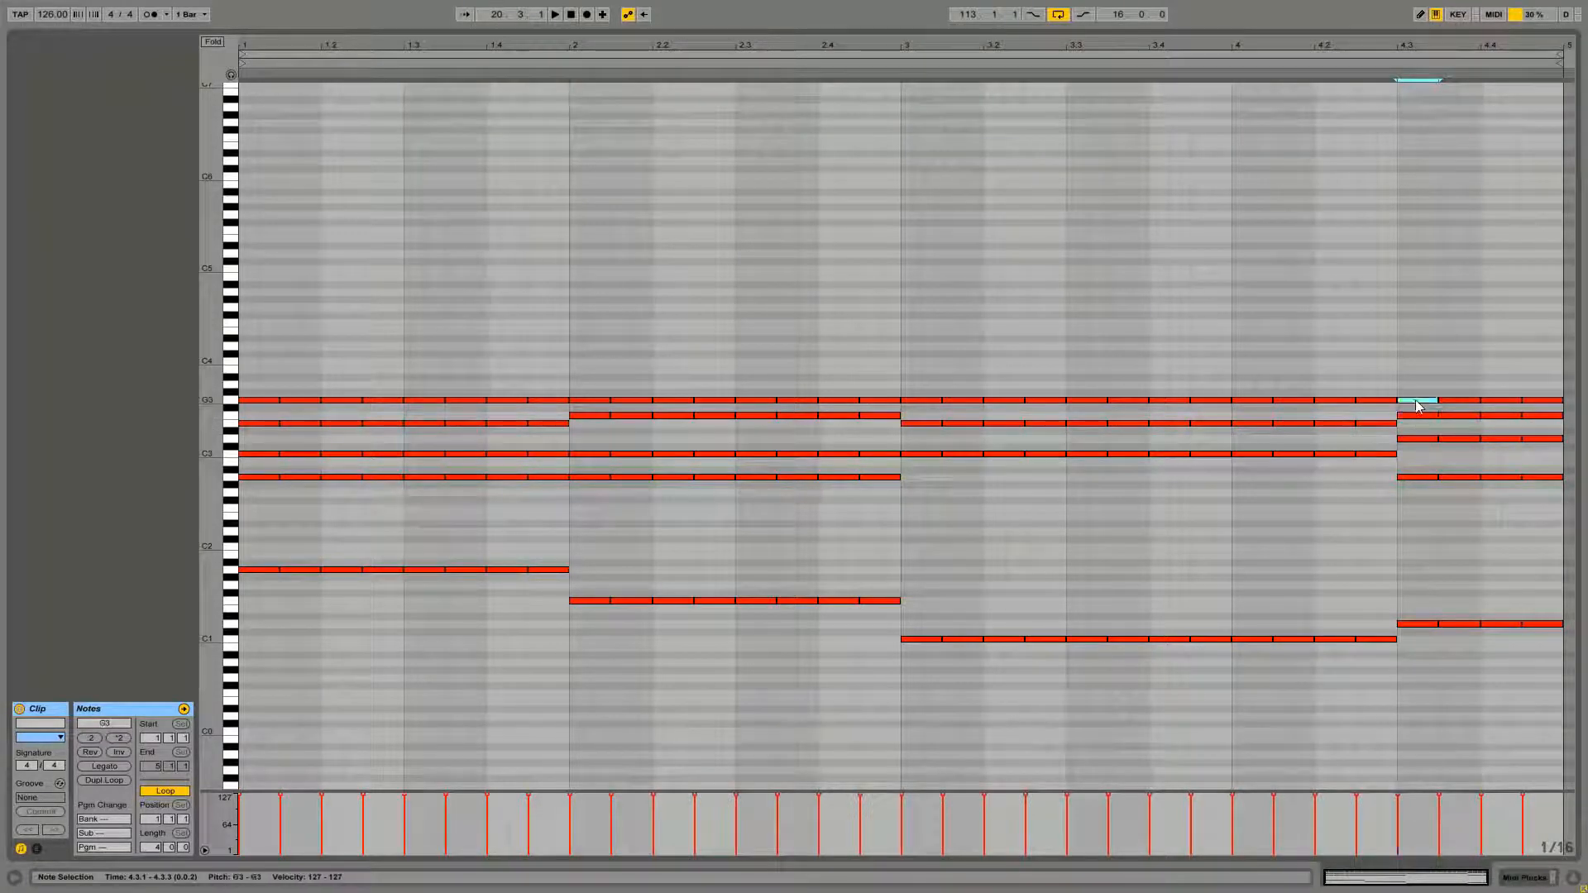
{"action": "left_click", "coordinate": [1435, 450]}
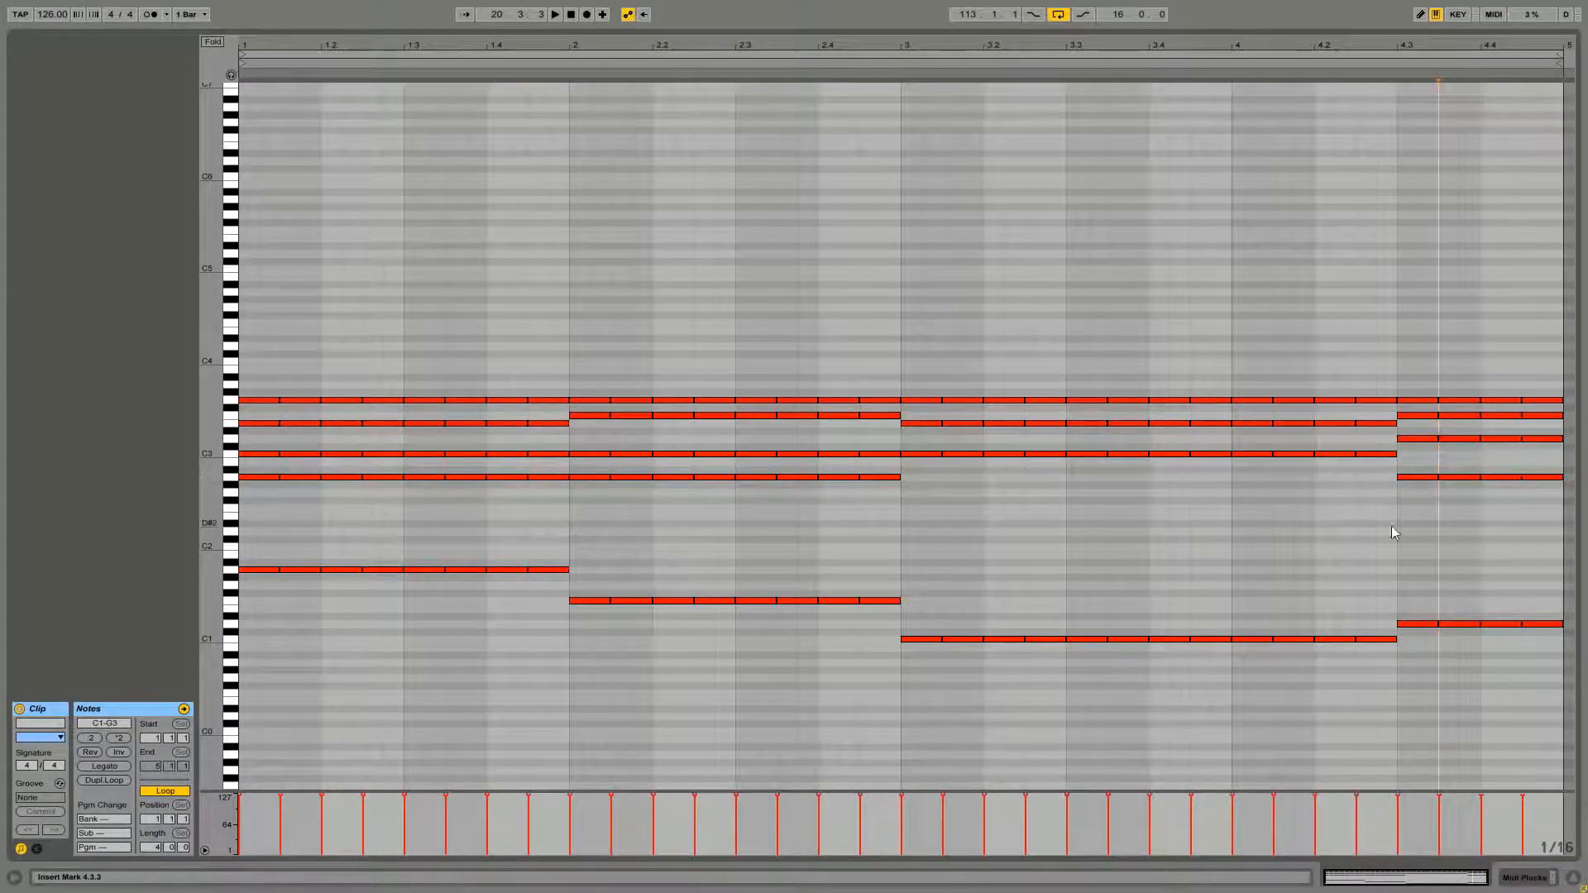
{"action": "key", "text": "space"}
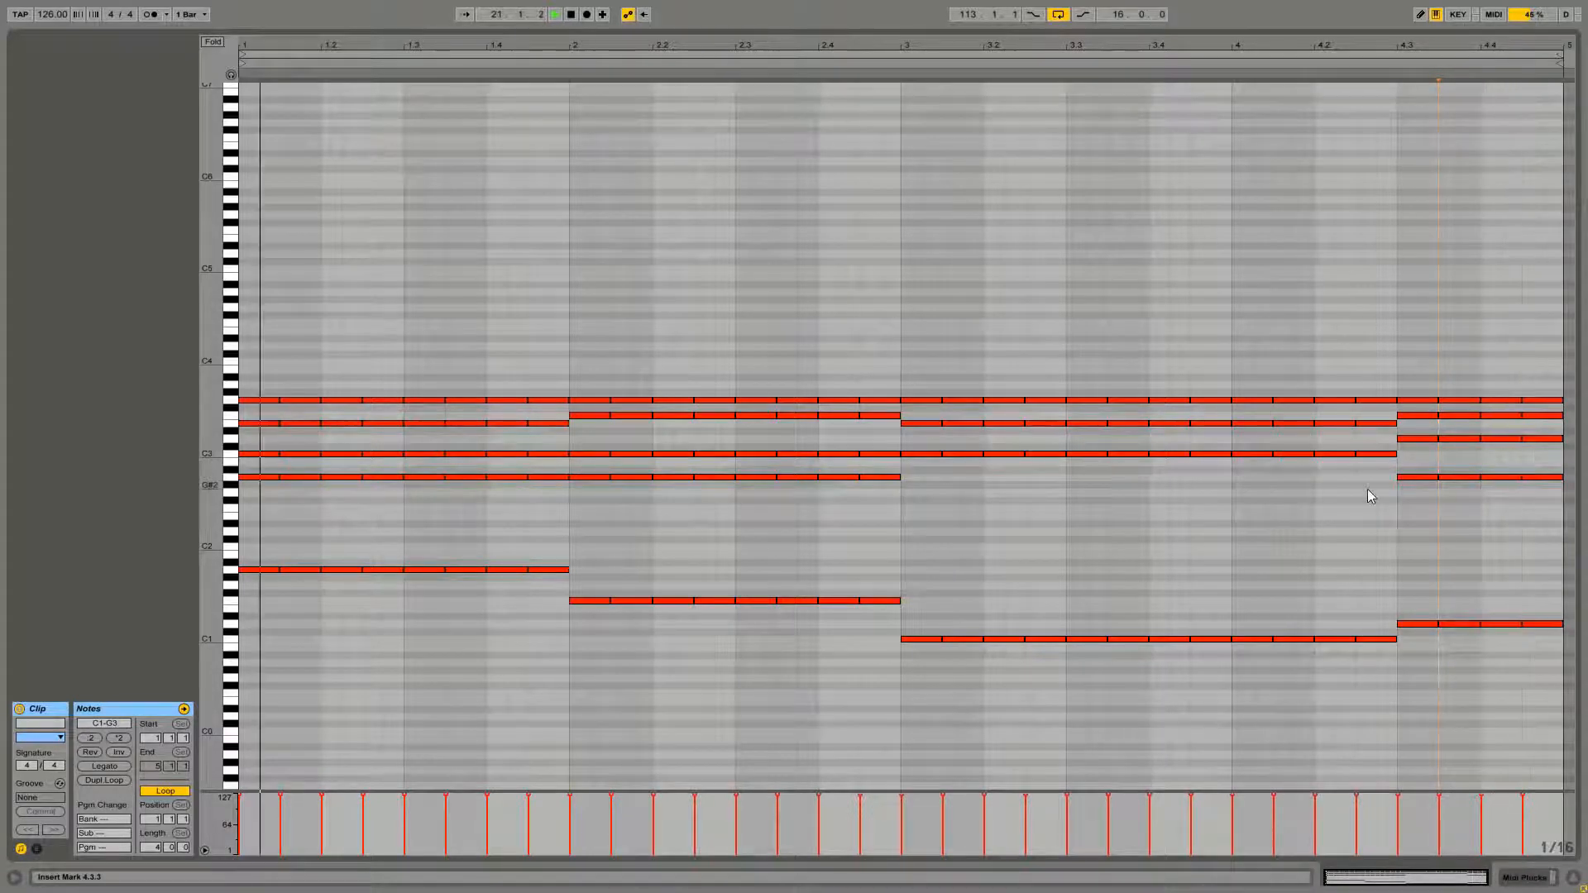
{"action": "key", "text": "space"}
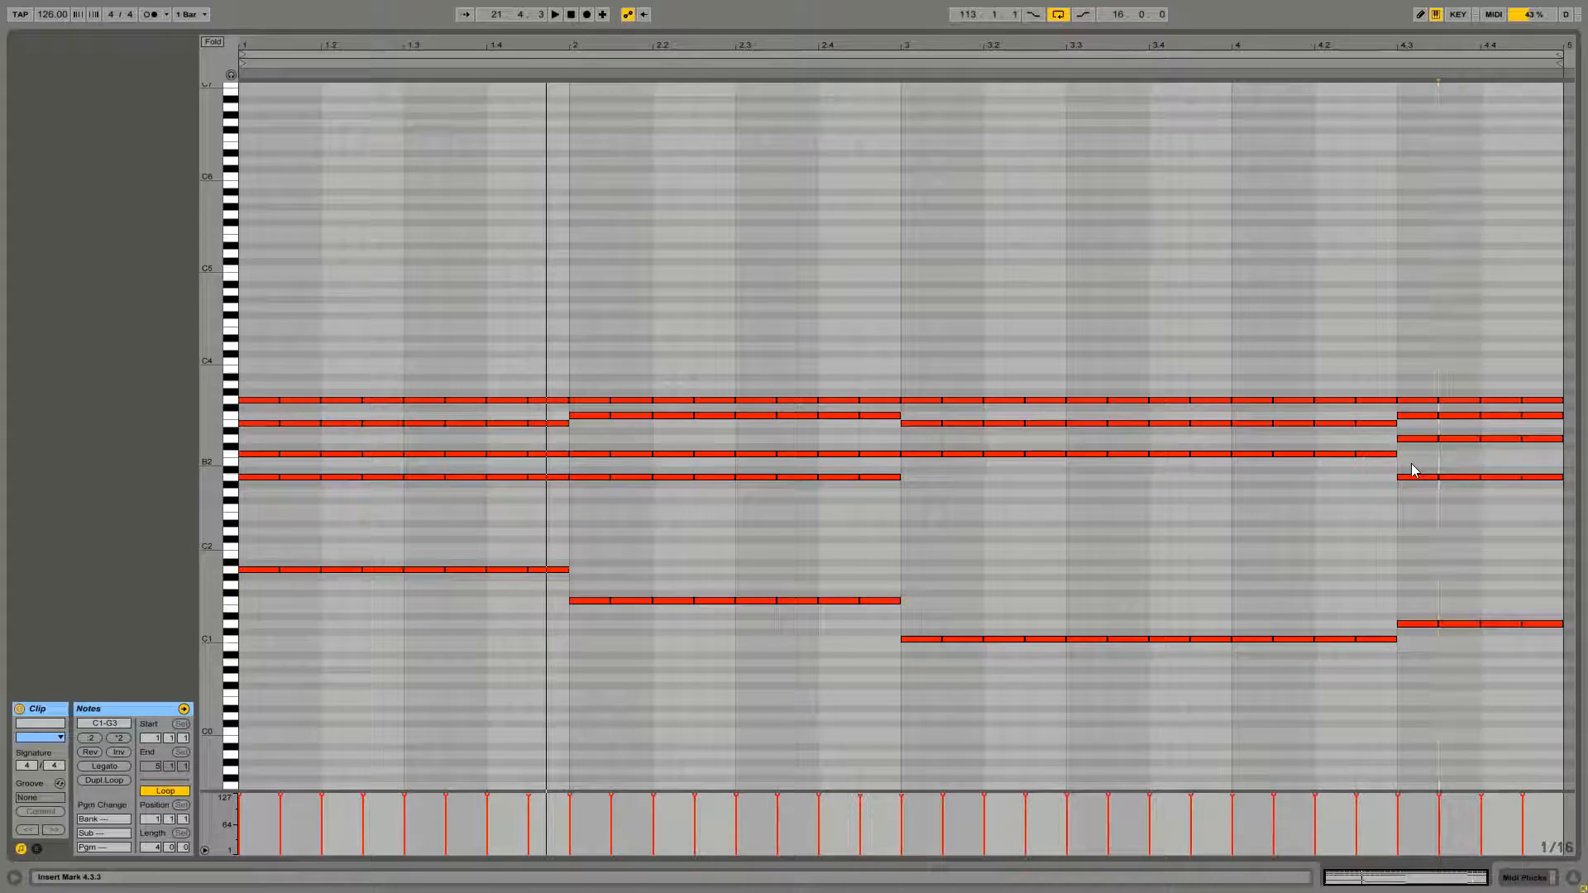
Raise bar 4's A2 row to C3 and play the clip back
{"action": "left_click", "coordinate": [1457, 479]}
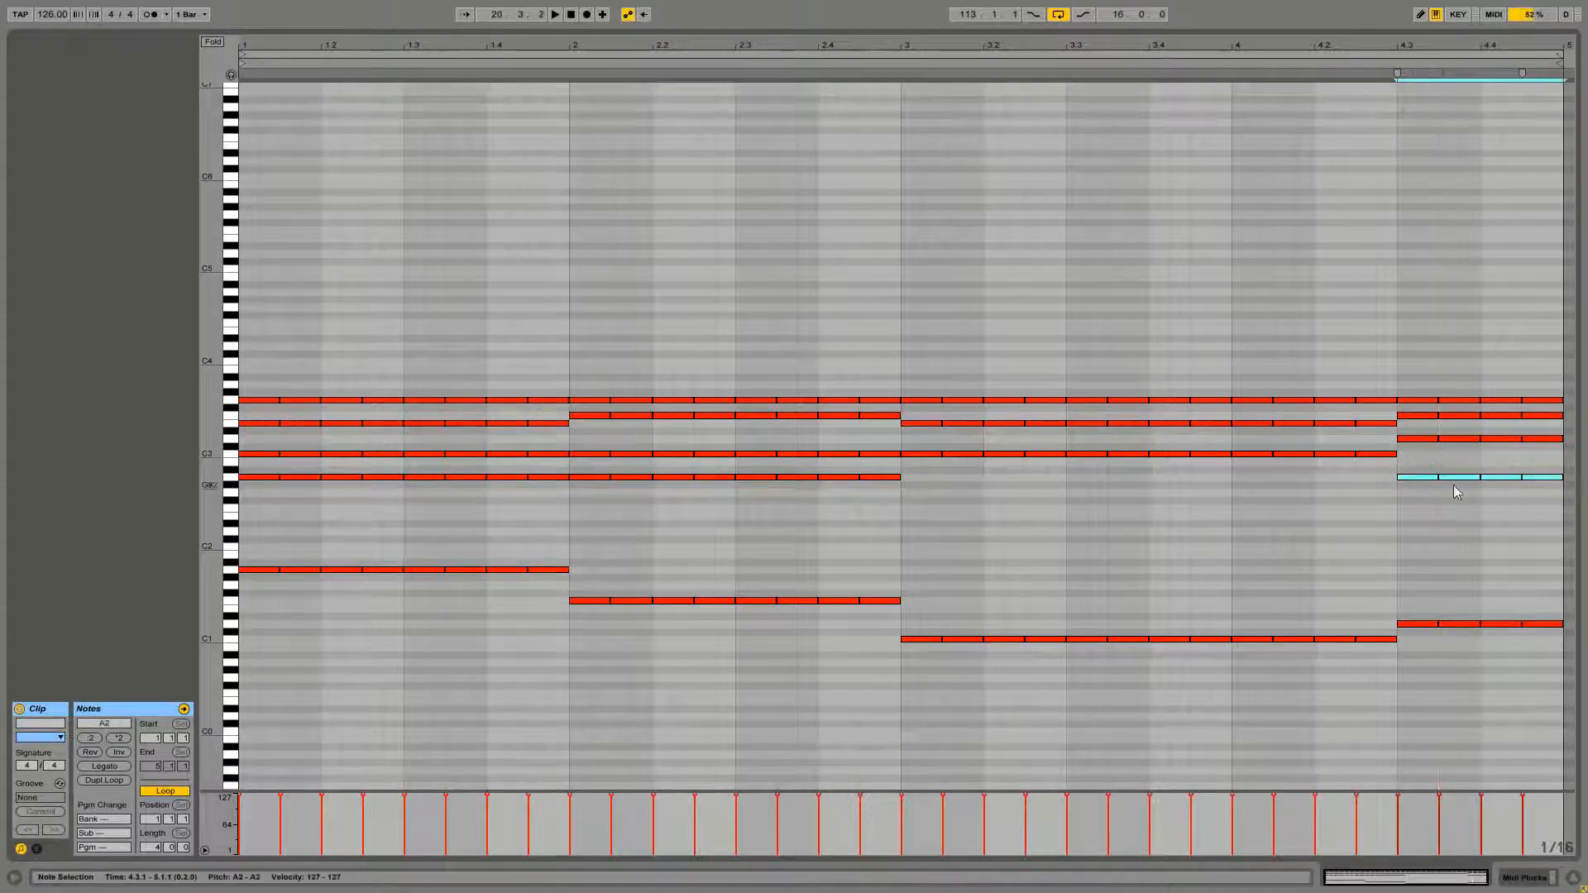
{"action": "left_click_drag", "start_coordinate": [1416, 478], "coordinate": [1415, 457]}
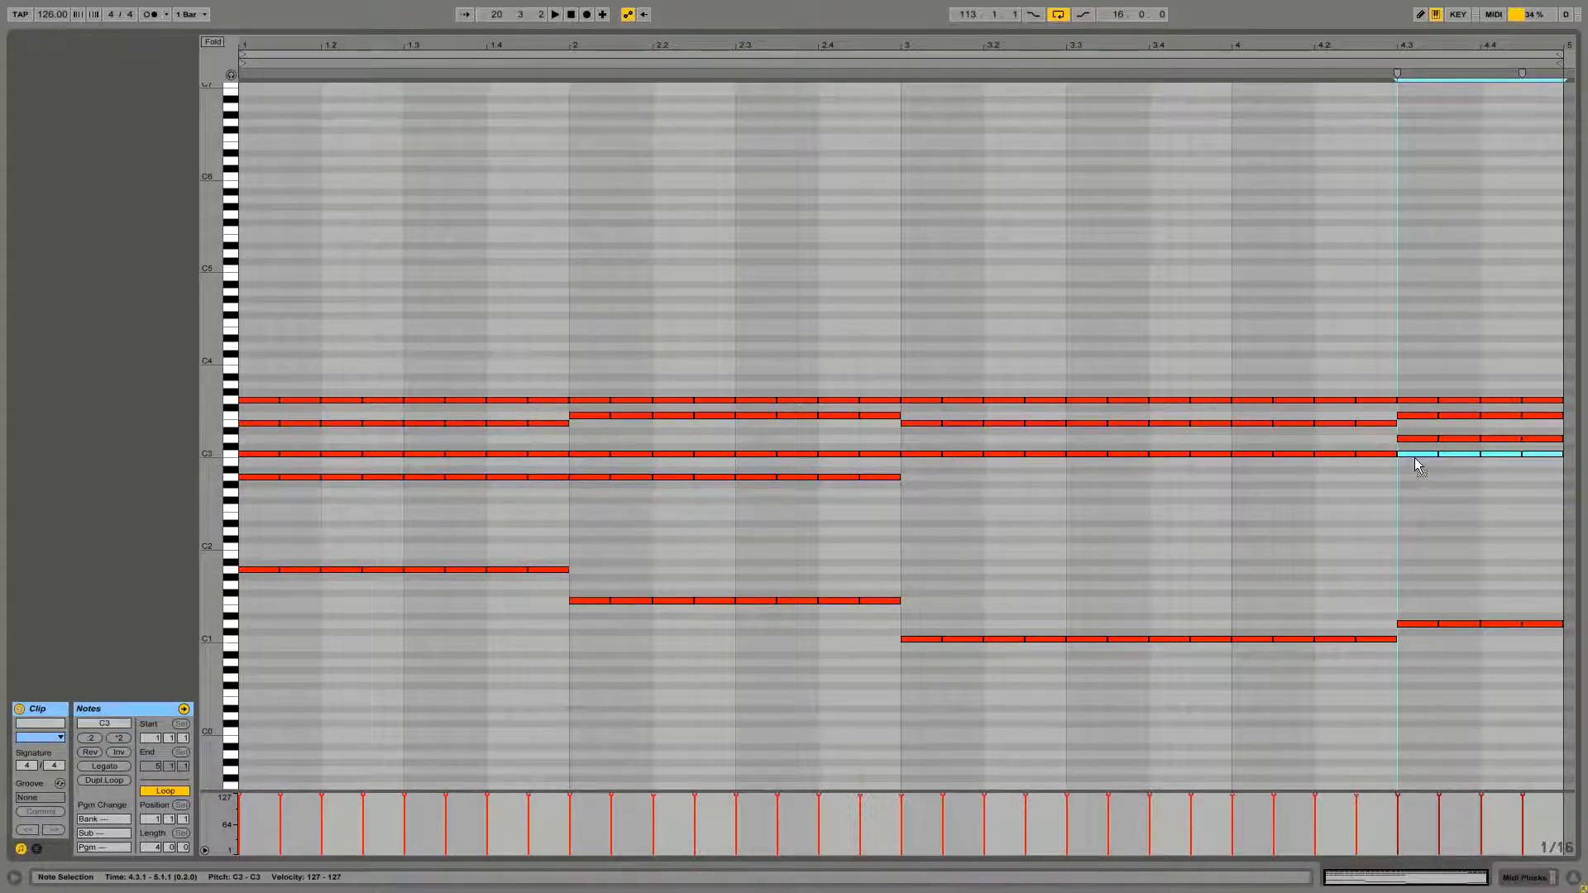
{"action": "left_click", "coordinate": [1419, 475]}
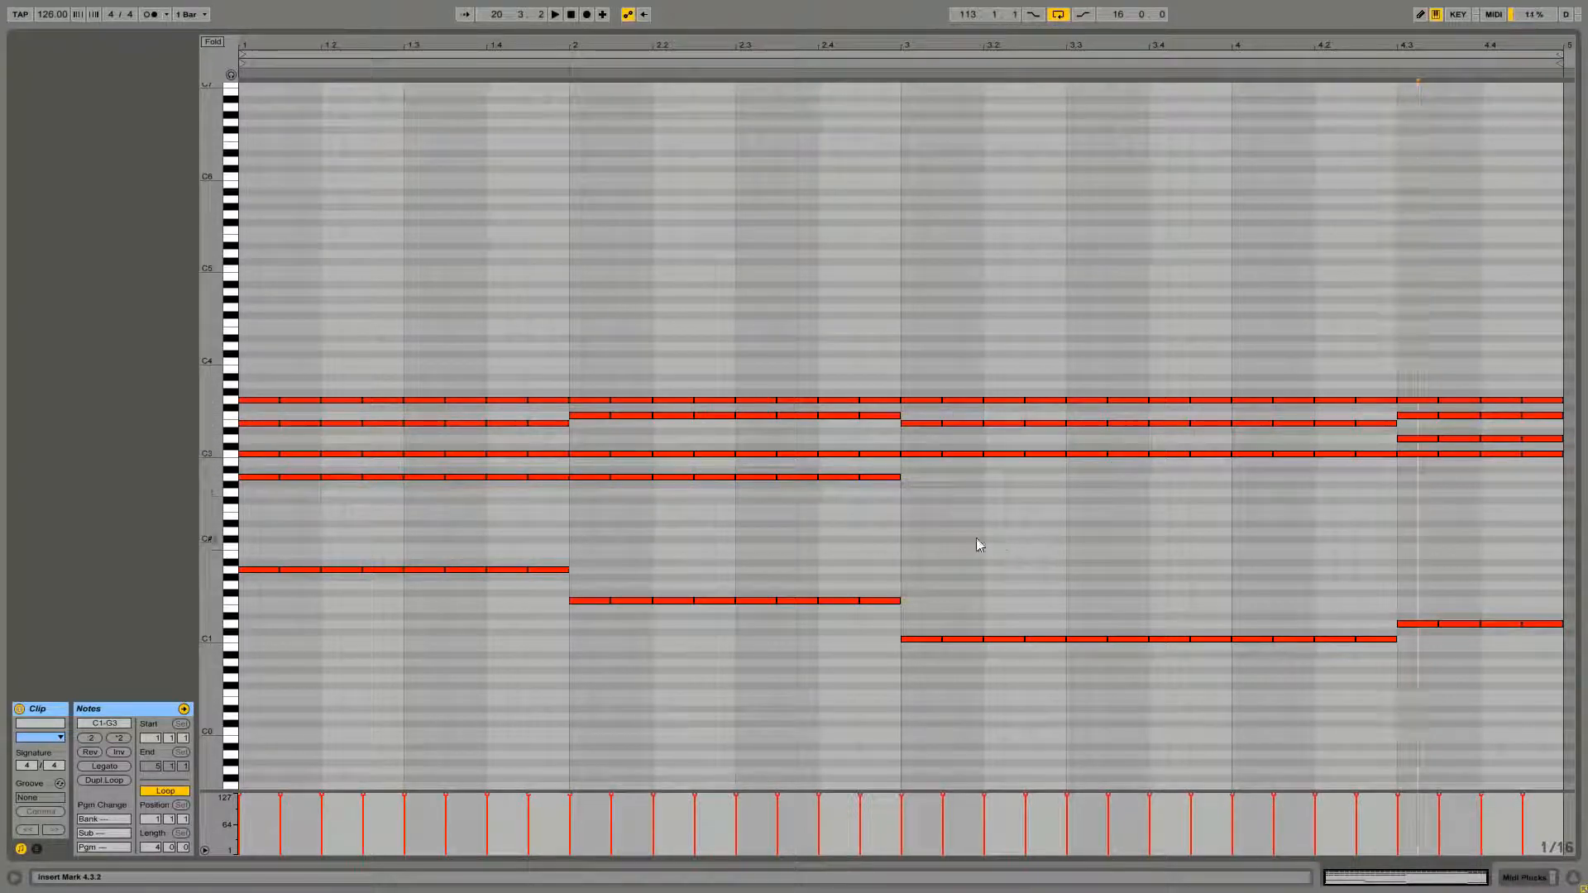
{"action": "key", "text": "space"}
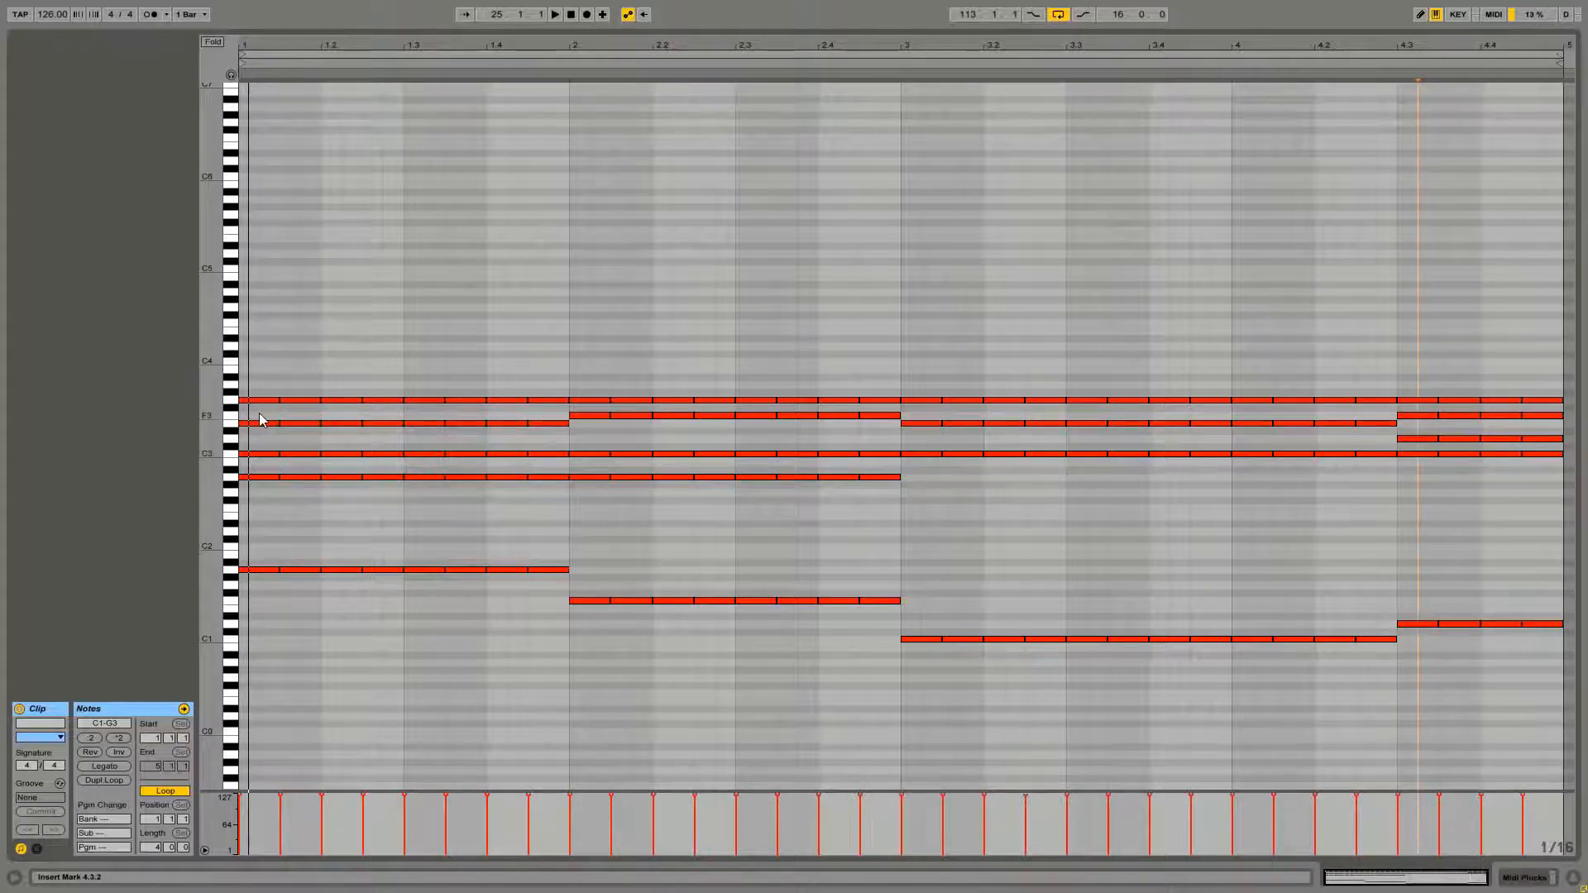
Draw an E4 eighth-note pair above the chords and duplicate it into alternating E4 and D4 pairs through bar 2
{"action": "double_click", "coordinate": [250, 332]}
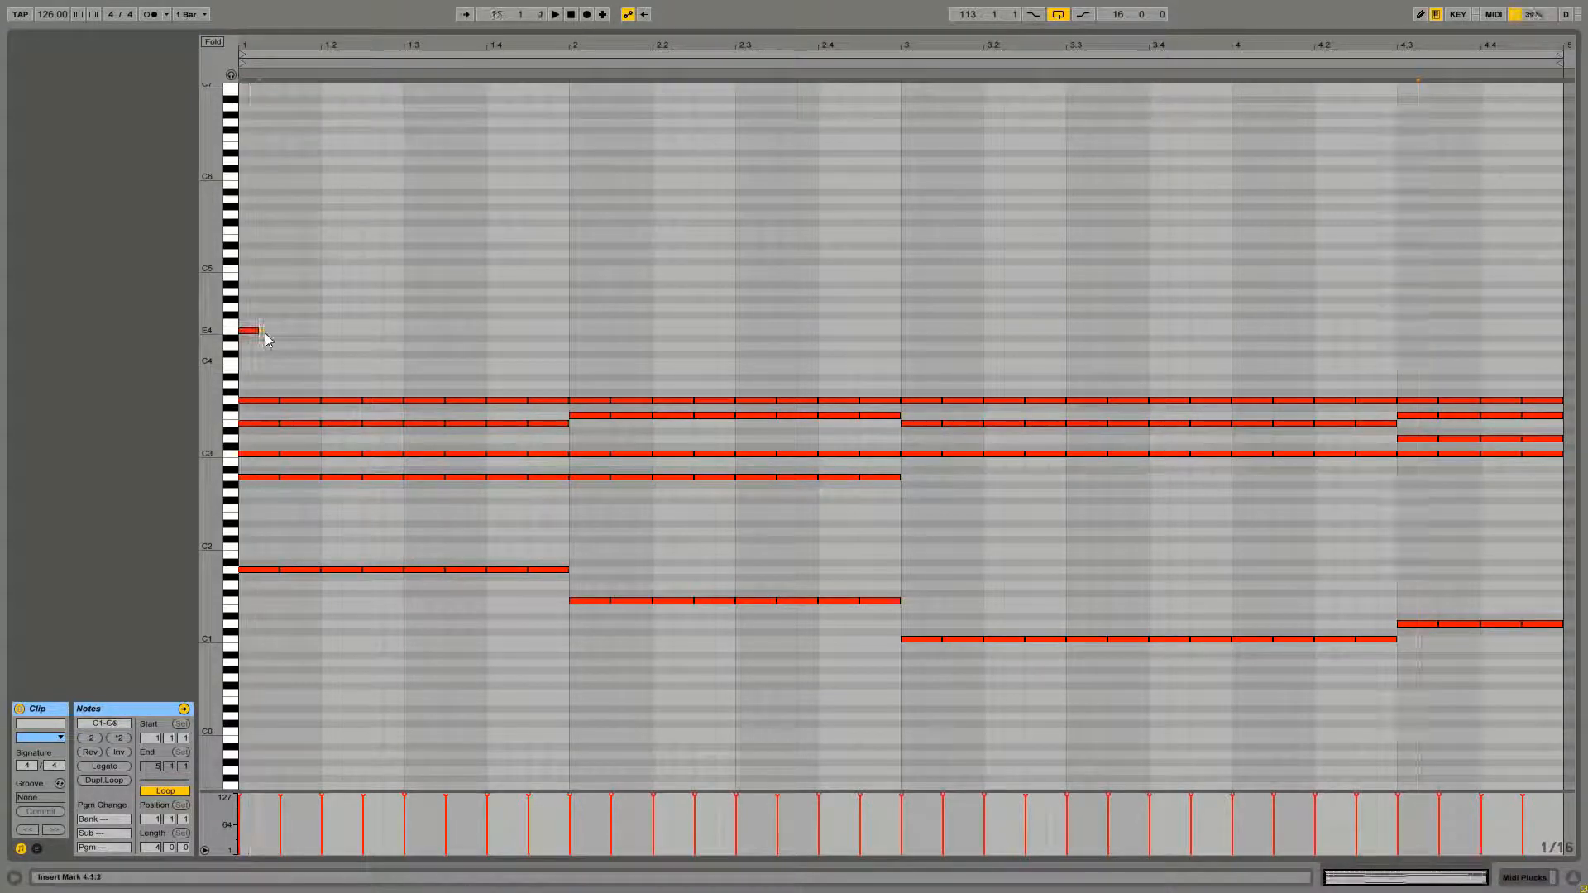
{"action": "left_click_drag", "start_coordinate": [259, 332], "coordinate": [283, 332]}
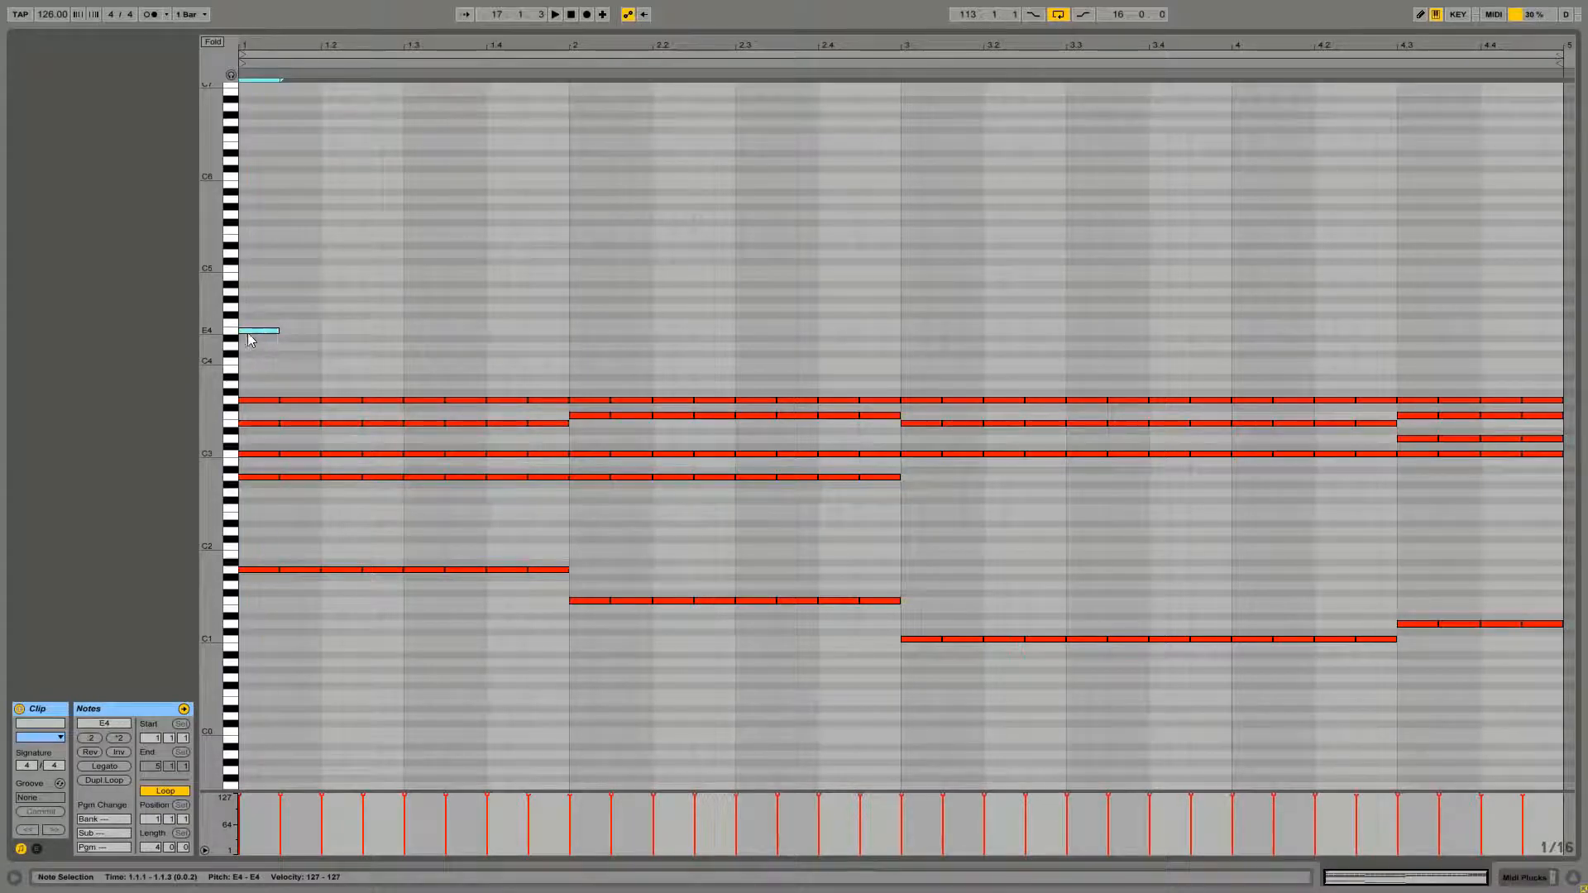
{"action": "key", "text": "ctrl+d"}
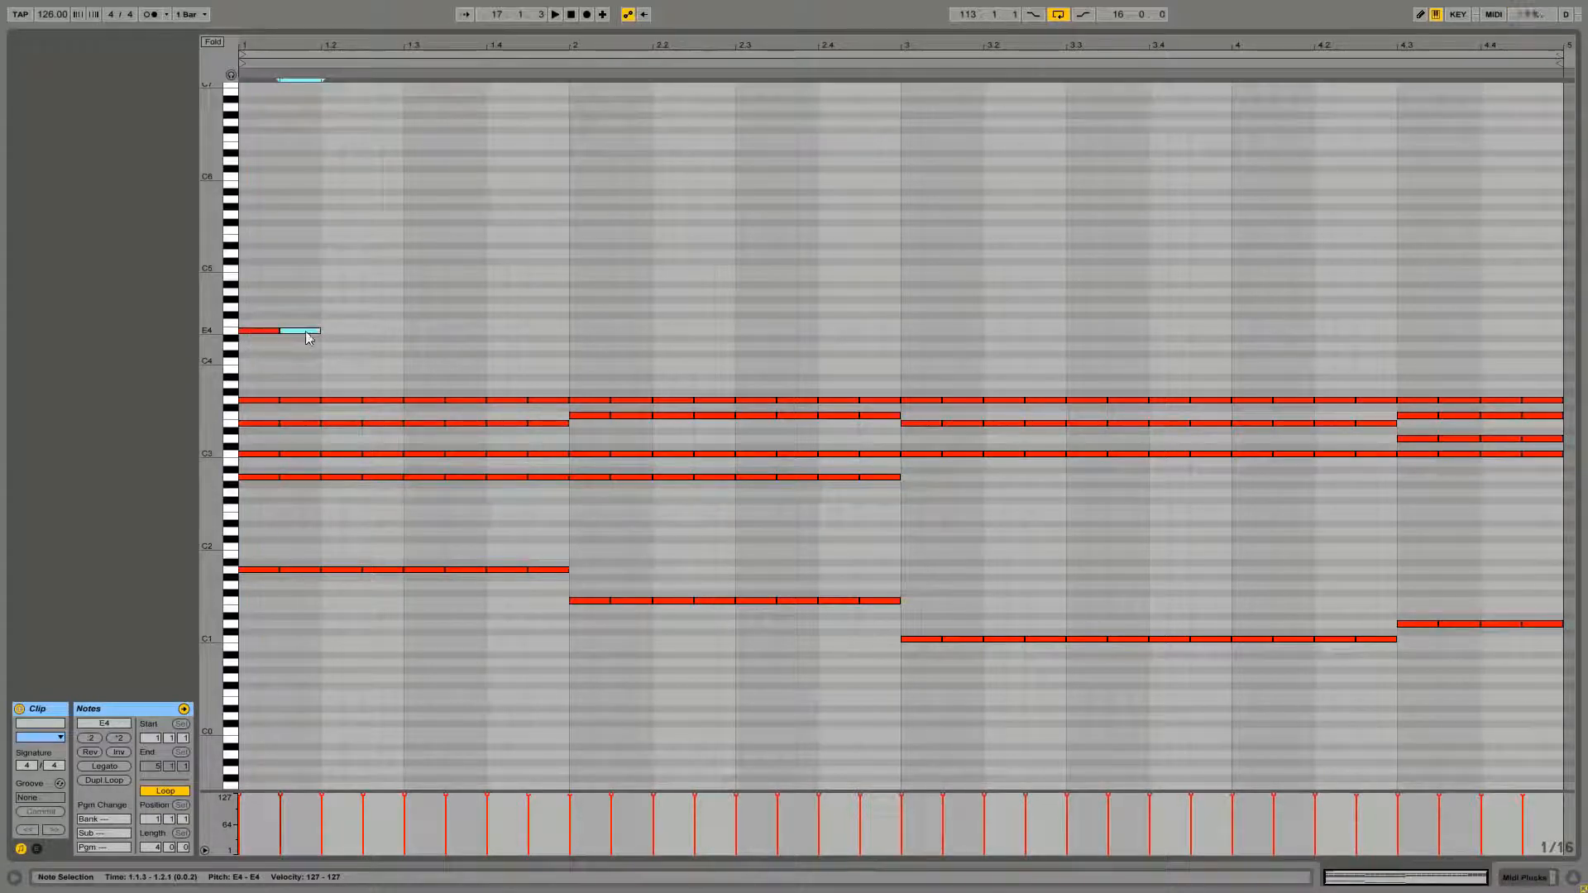
{"action": "left_click_drag", "start_coordinate": [306, 337], "coordinate": [260, 366]}
{"action": "key", "text": "ctrl+d"}
{"action": "key", "text": "ctrl+d"}
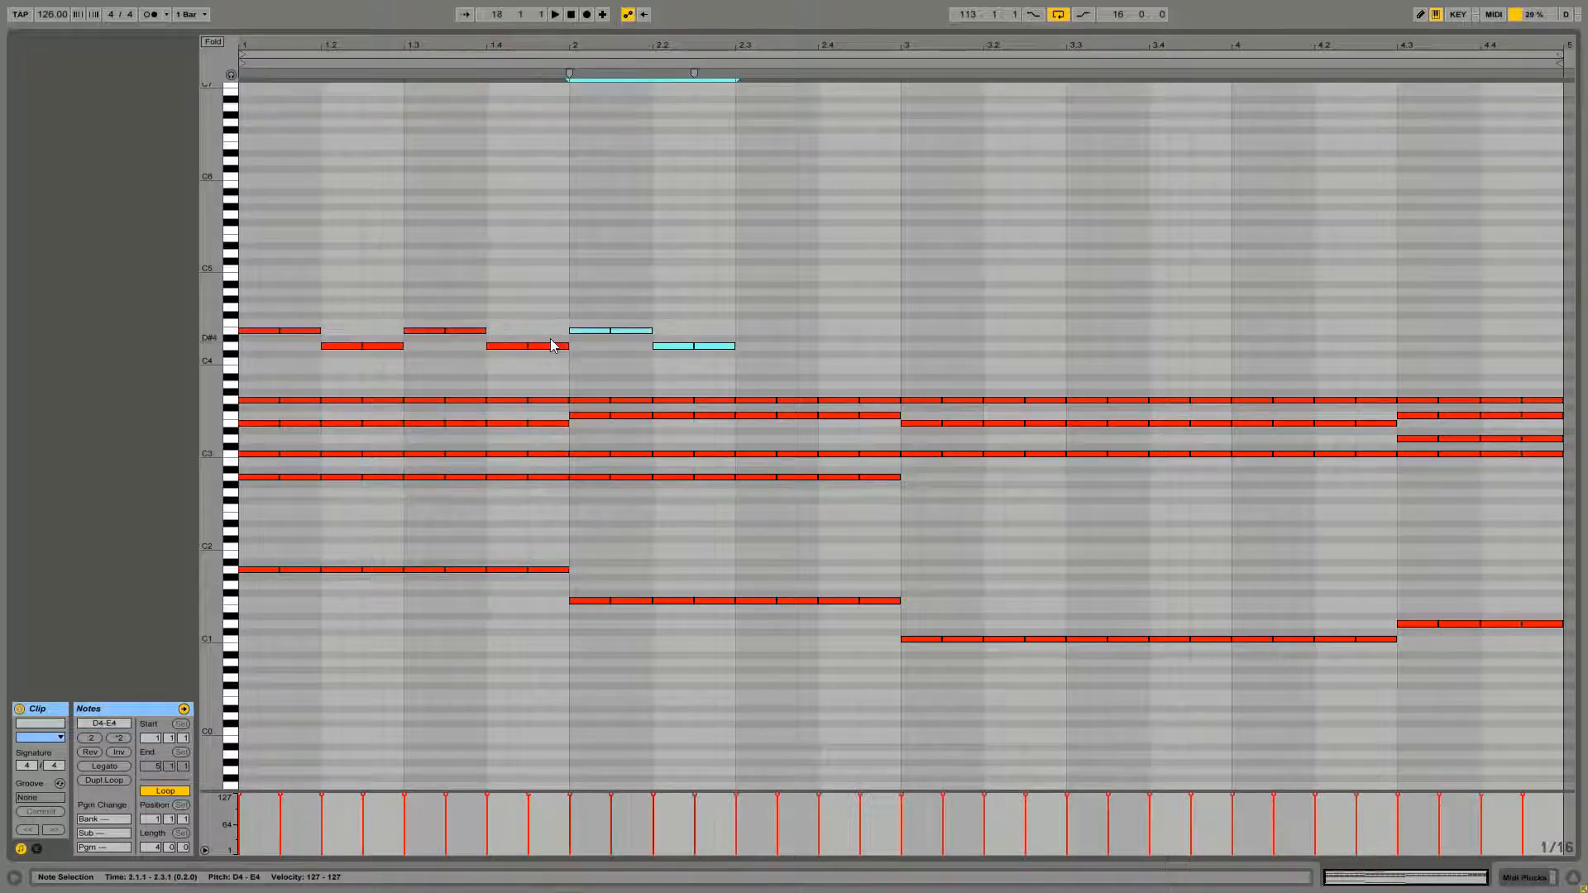
{"action": "key", "text": "ctrl+d"}
Raise the last melody pair of bar 2 to G4 and duplicate the two-bar melody into bars 3 and 4
{"action": "left_click", "coordinate": [850, 319]}
{"action": "left_click", "coordinate": [856, 347]}
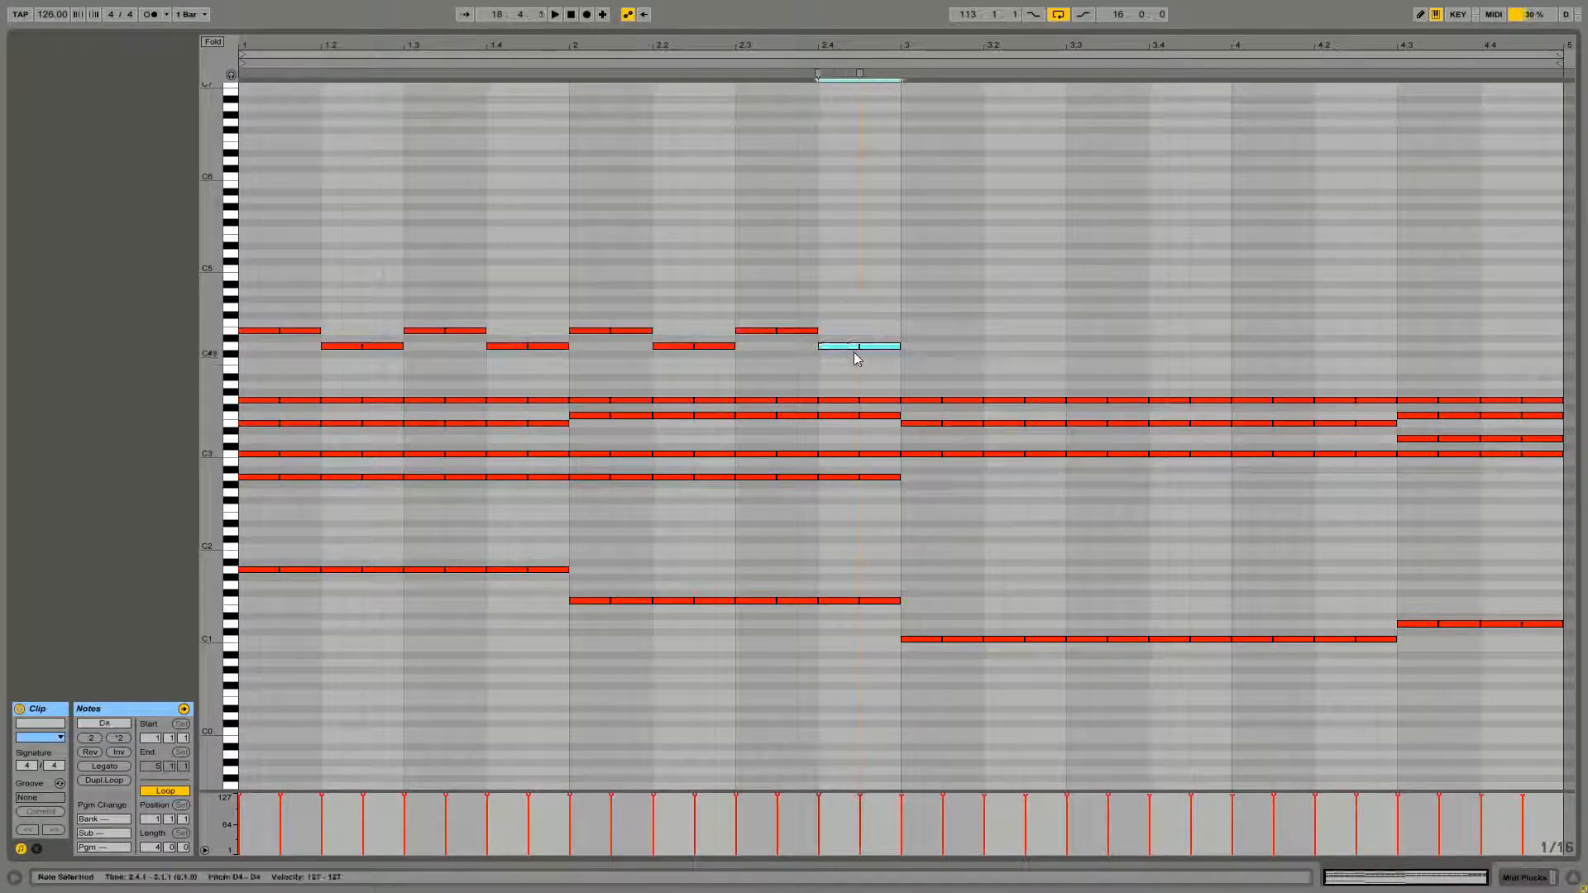
{"action": "left_click_drag", "start_coordinate": [838, 353], "coordinate": [251, 359]}
{"action": "key", "text": "ctrl+d"}
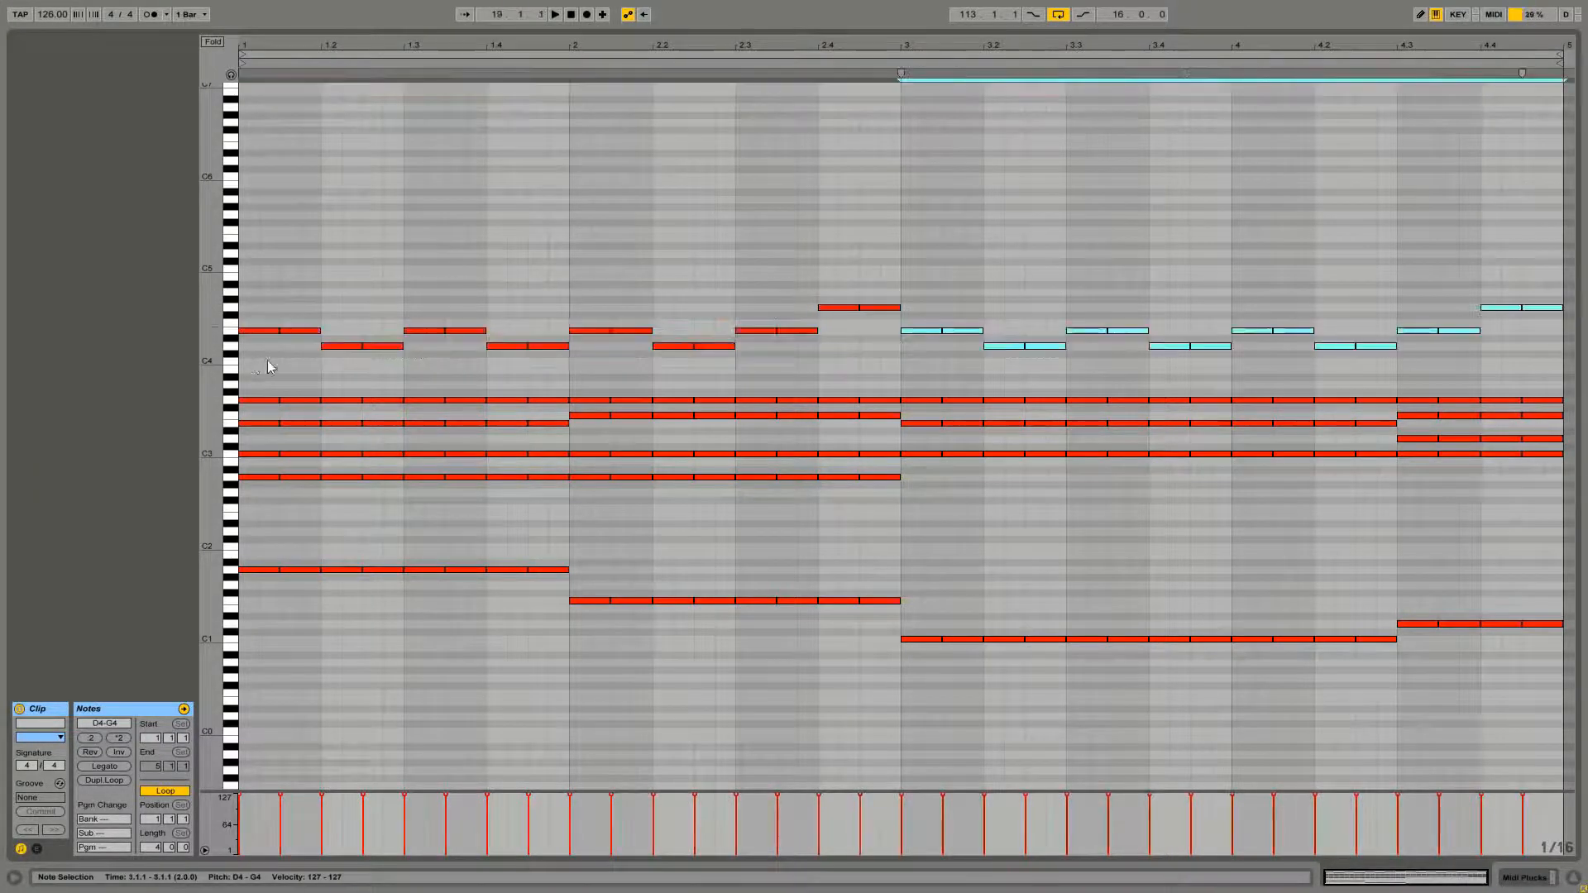
{"action": "left_click", "coordinate": [924, 230]}
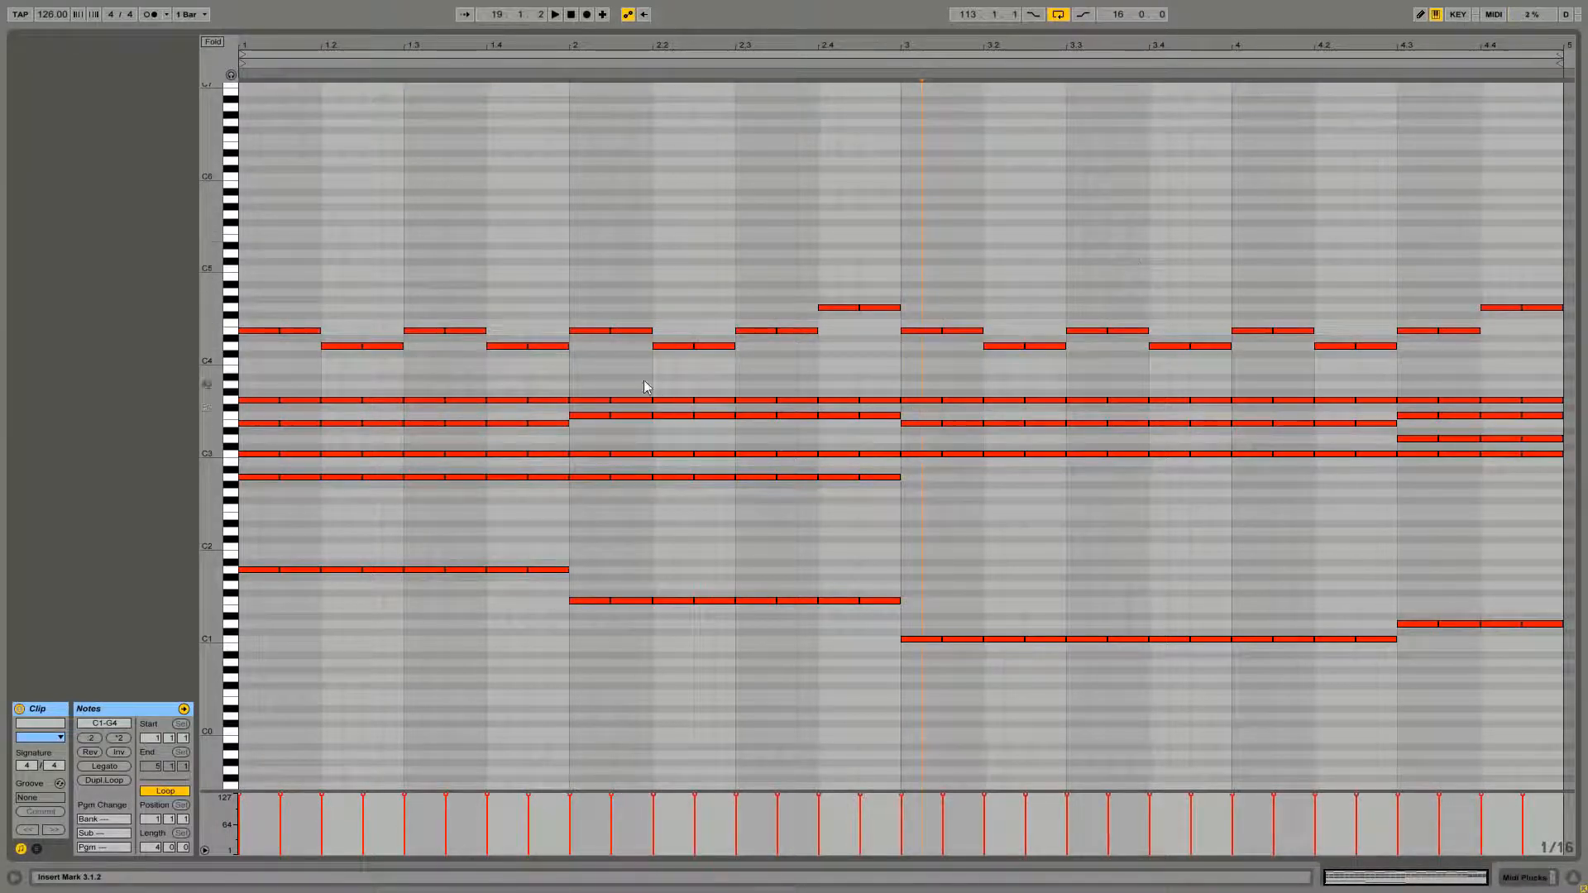
Lower the two G4 melody pairs to F4 and play the clip back
{"action": "key", "text": "space"}
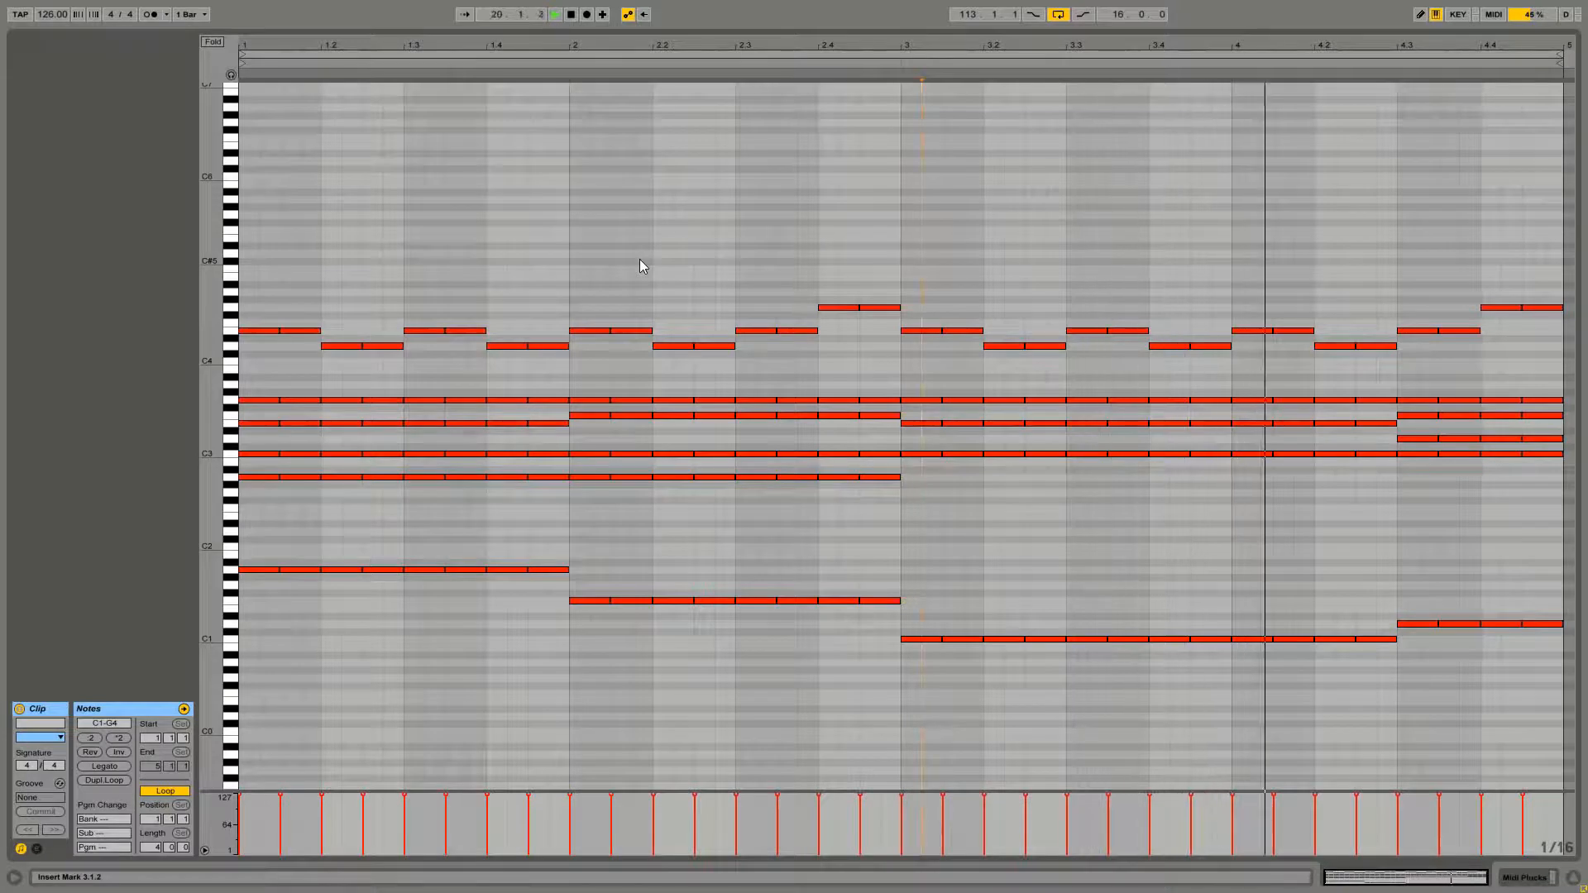
{"action": "key", "text": "space"}
{"action": "left_click_drag", "start_coordinate": [770, 295], "coordinate": [1550, 315]}
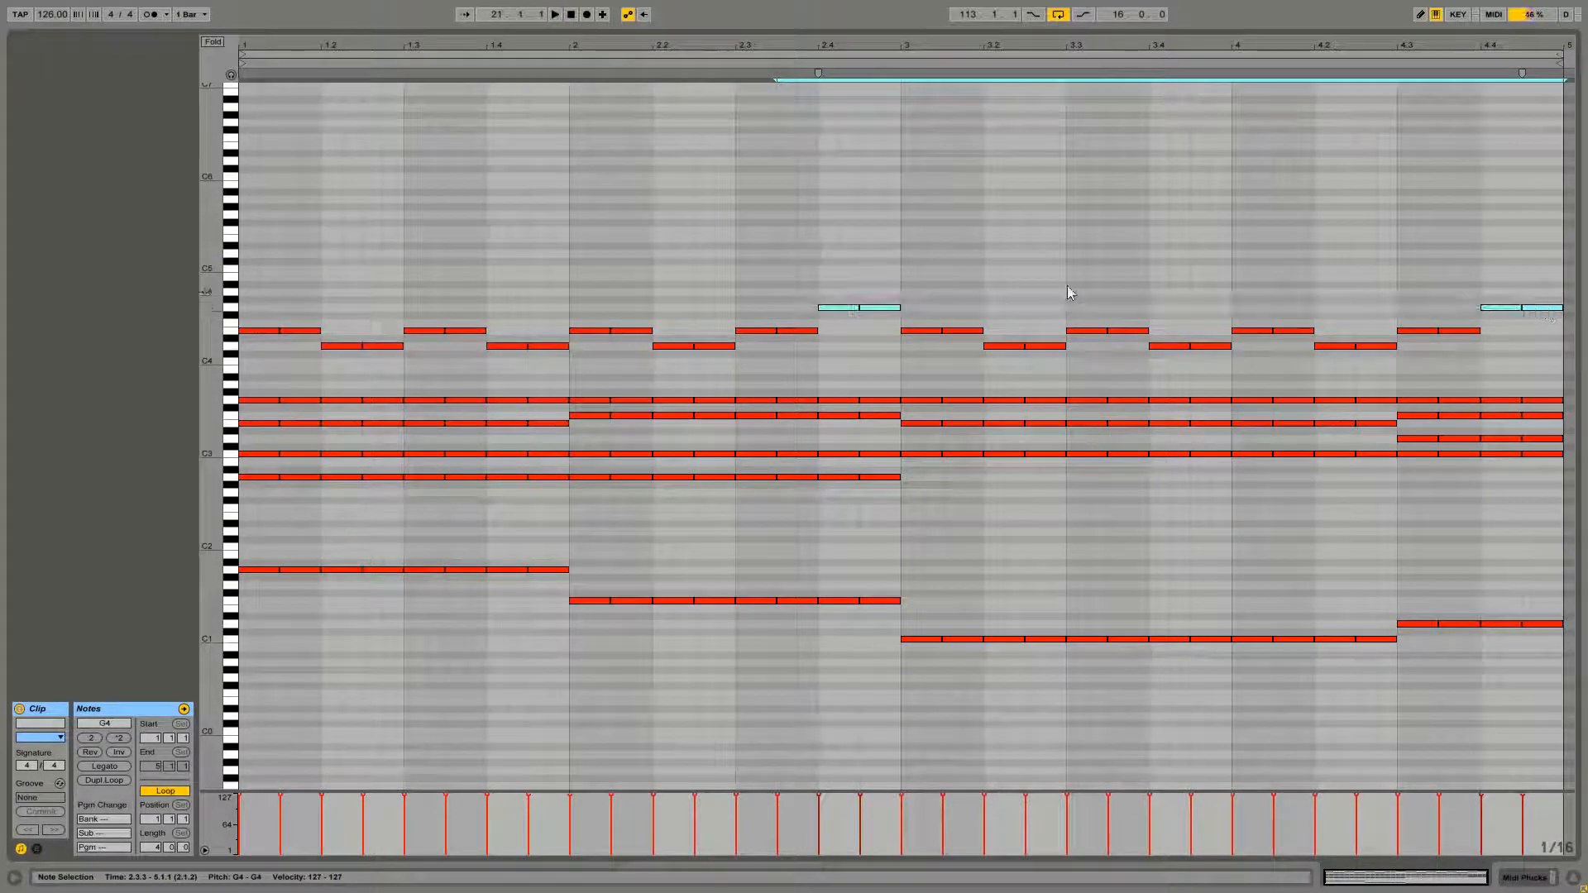
{"action": "left_click_drag", "start_coordinate": [839, 311], "coordinate": [839, 326]}
{"action": "left_click", "coordinate": [840, 301]}
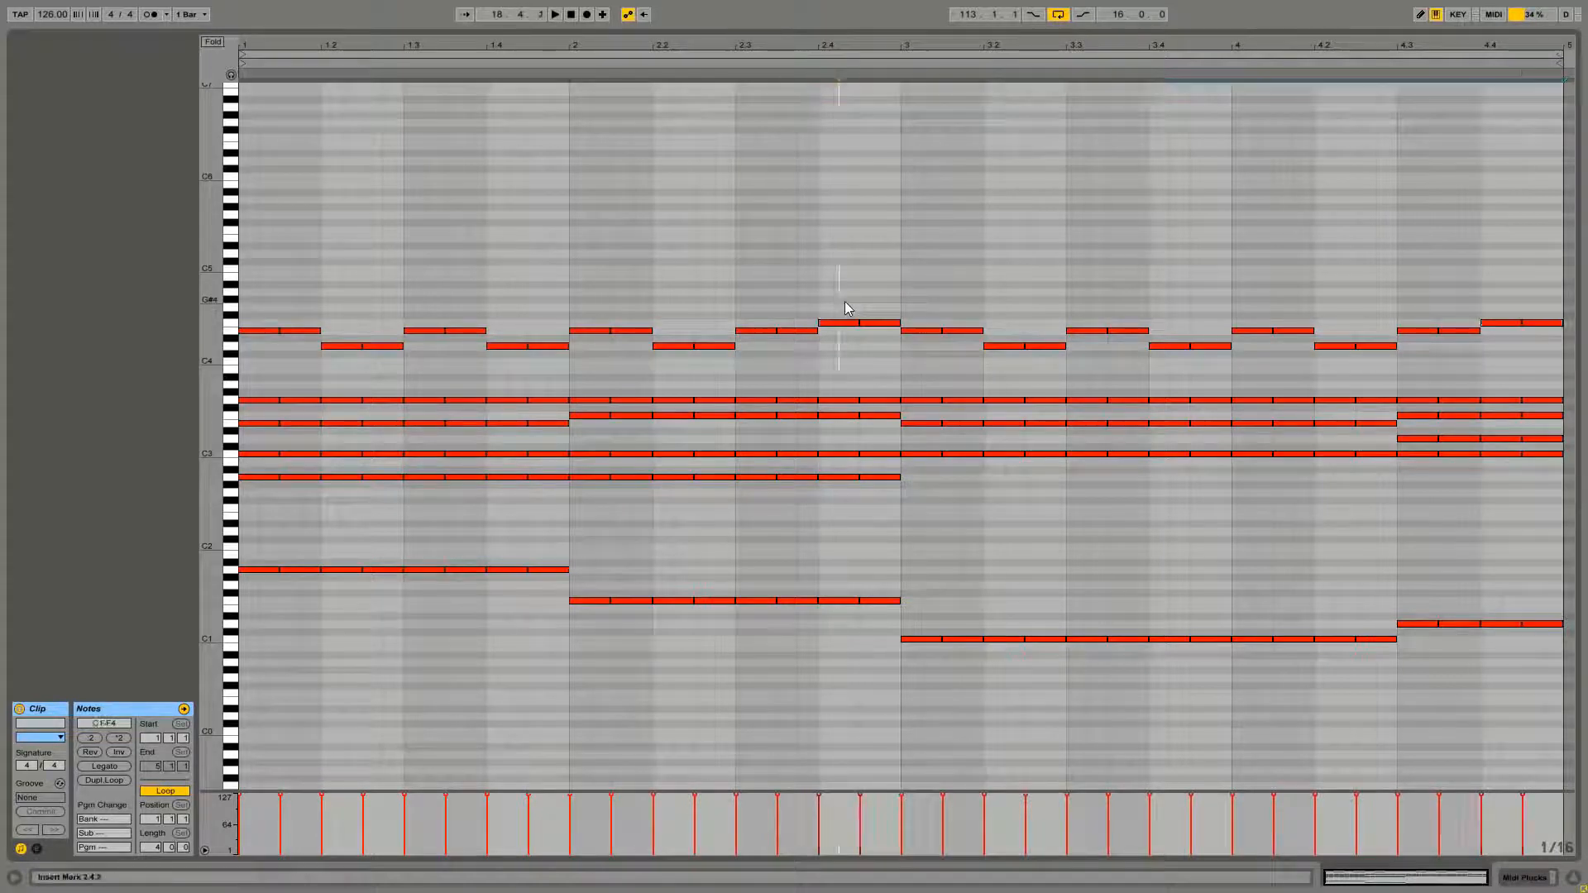
{"action": "key", "text": "space"}
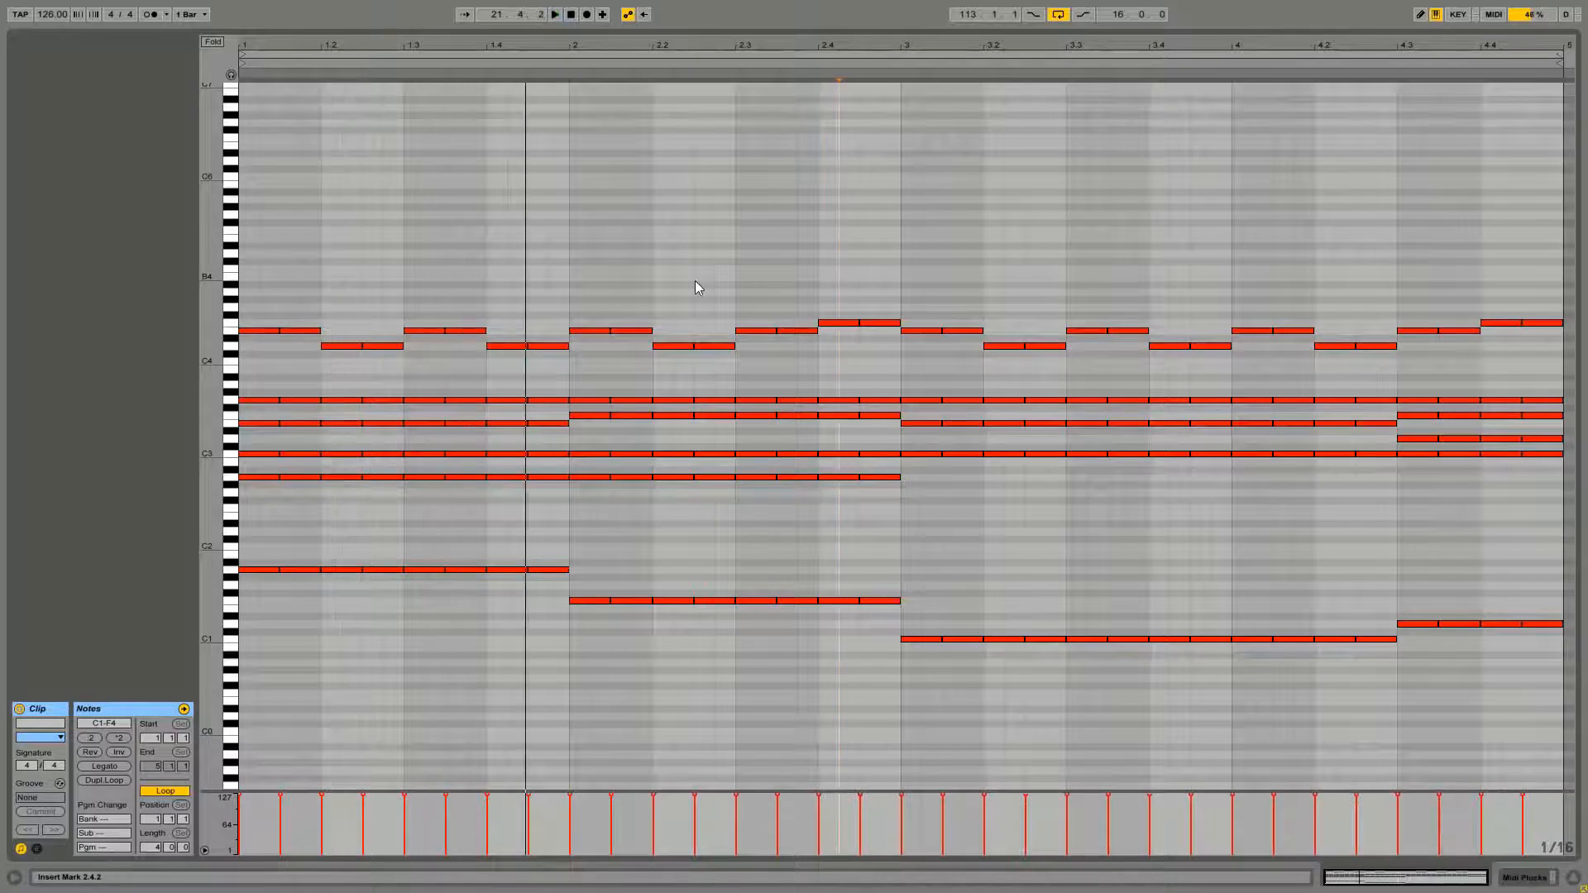
{"action": "key", "text": "space"}
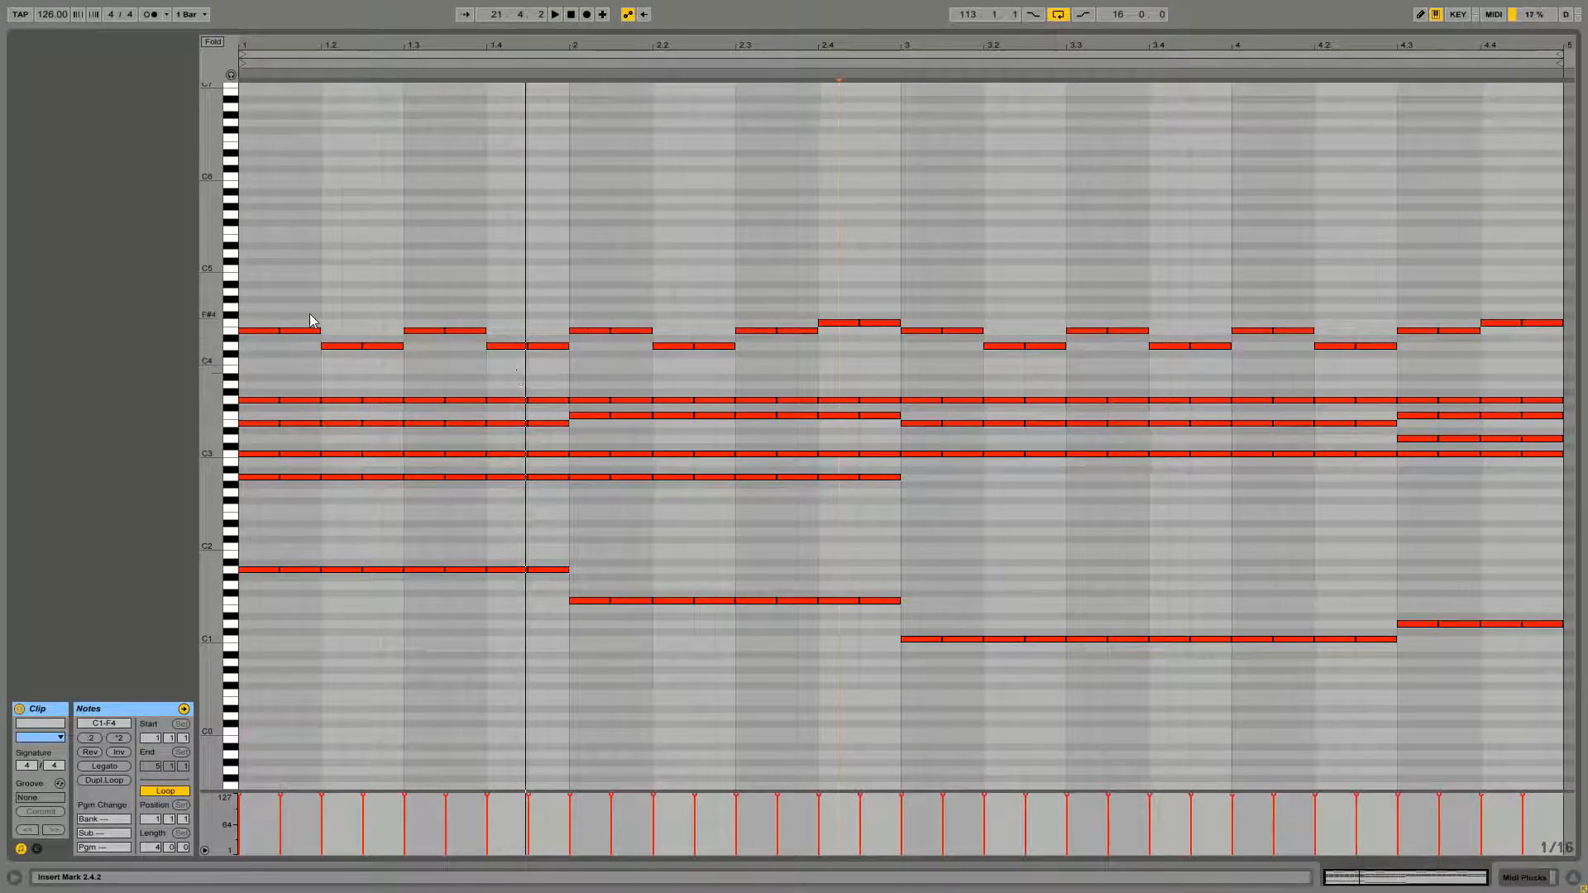
Raise bar 1's melody notes to alternating A4 and G4 eighth pairs and play the clip back
{"action": "left_click", "coordinate": [275, 331]}
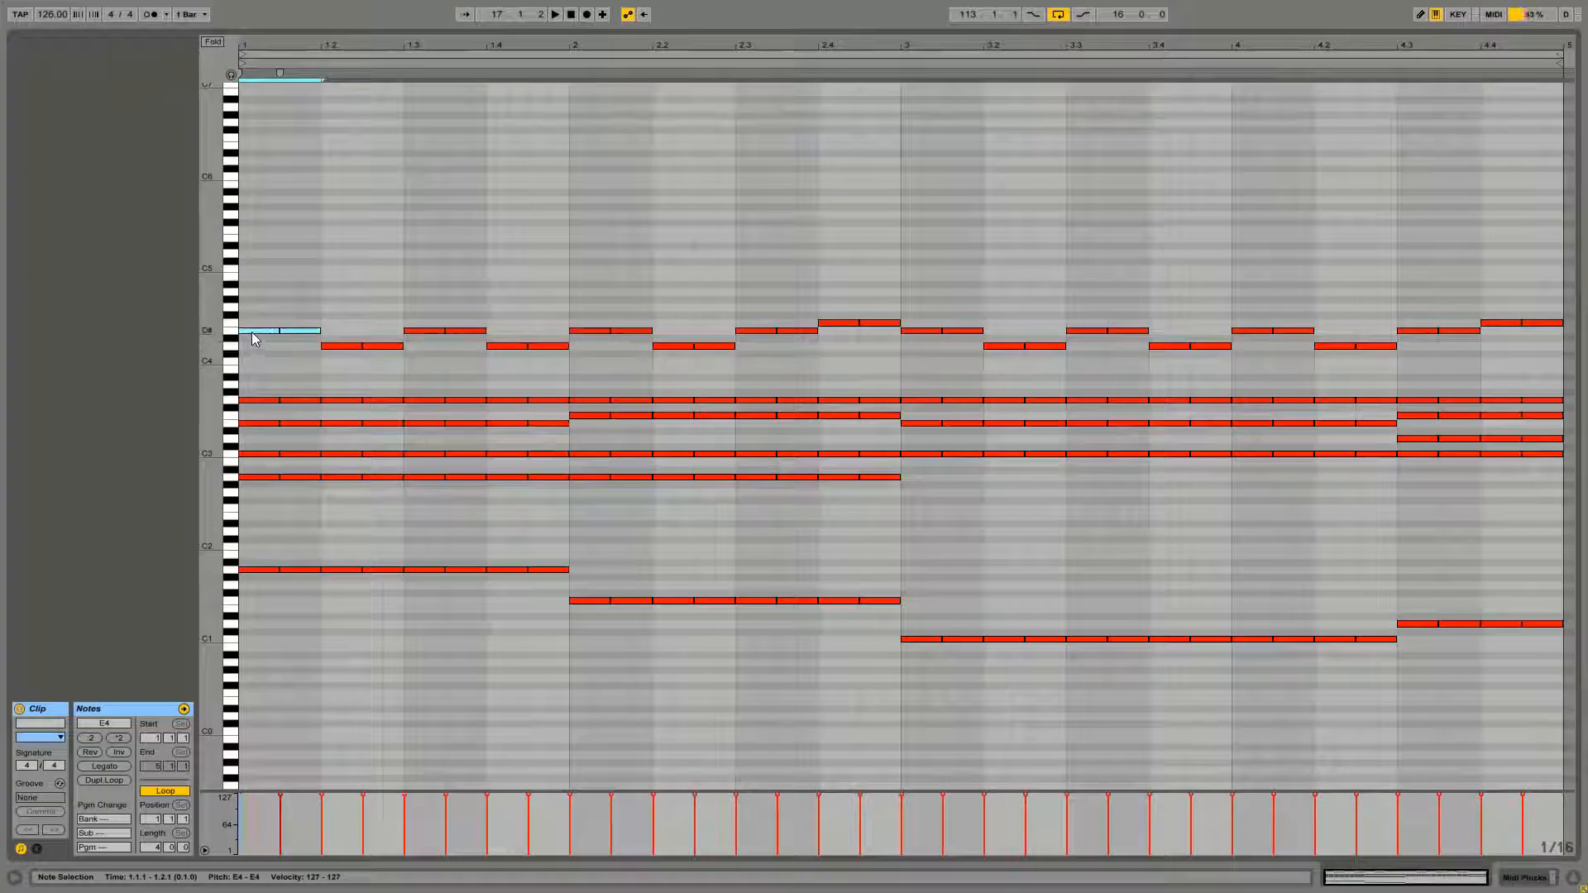
{"action": "left_click", "coordinate": [359, 372]}
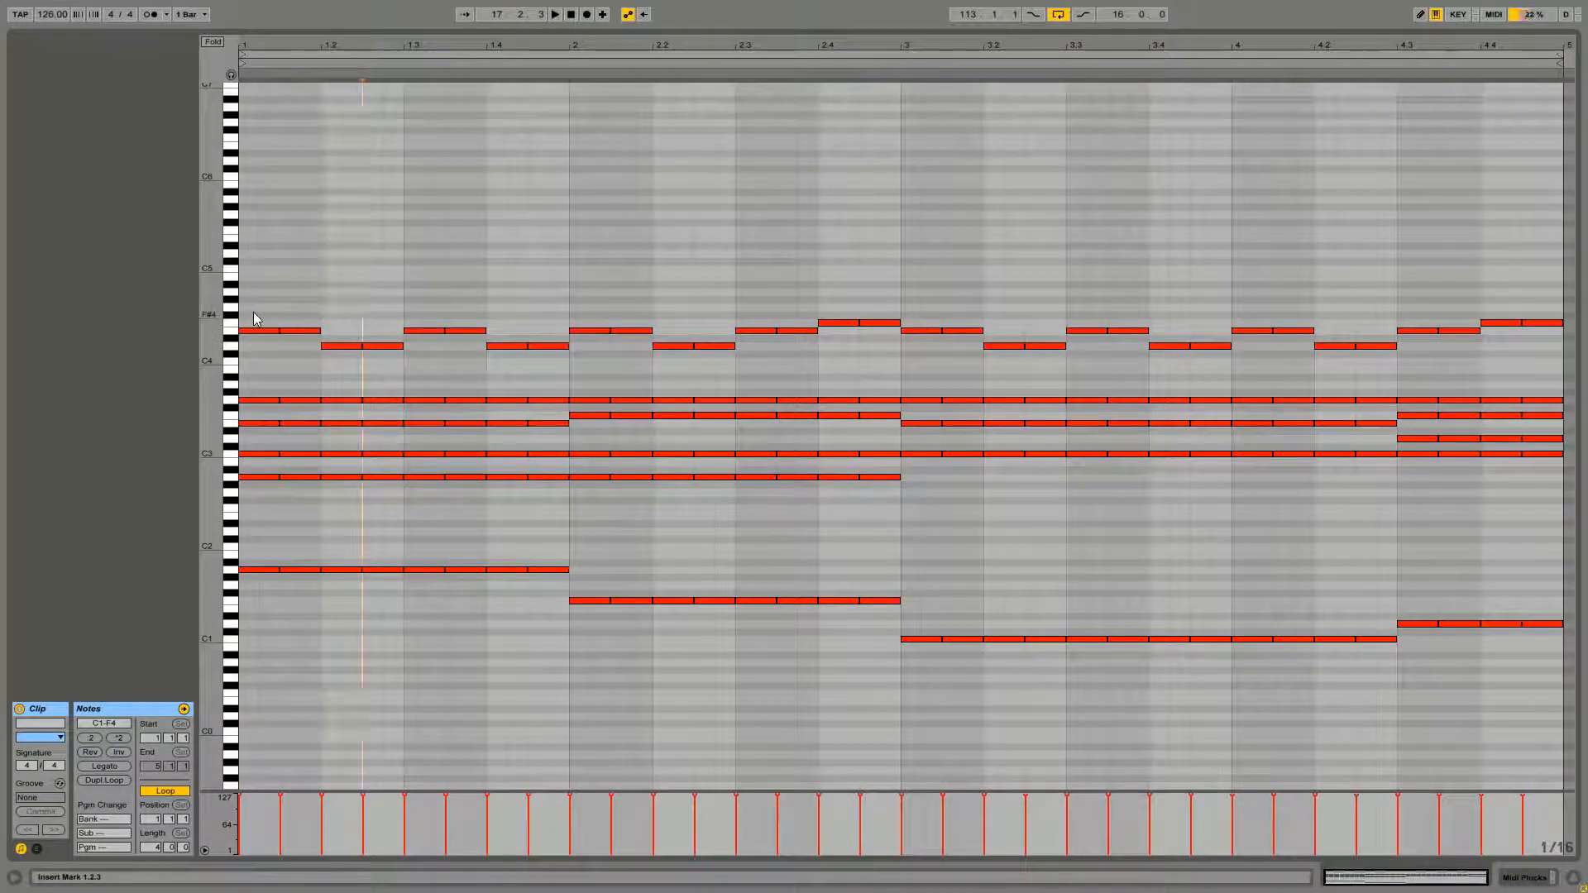
{"action": "mouse_move", "coordinate": [250, 311]}
{"action": "left_mouse_down"}
{"action": "mouse_move", "coordinate": [295, 342]}
{"action": "mouse_move", "coordinate": [256, 298]}
{"action": "mouse_move", "coordinate": [296, 335]}
{"action": "mouse_move", "coordinate": [383, 362]}
{"action": "mouse_move", "coordinate": [345, 314]}
{"action": "mouse_move", "coordinate": [527, 354]}
{"action": "left_mouse_up"}
{"action": "left_click", "coordinate": [344, 331]}
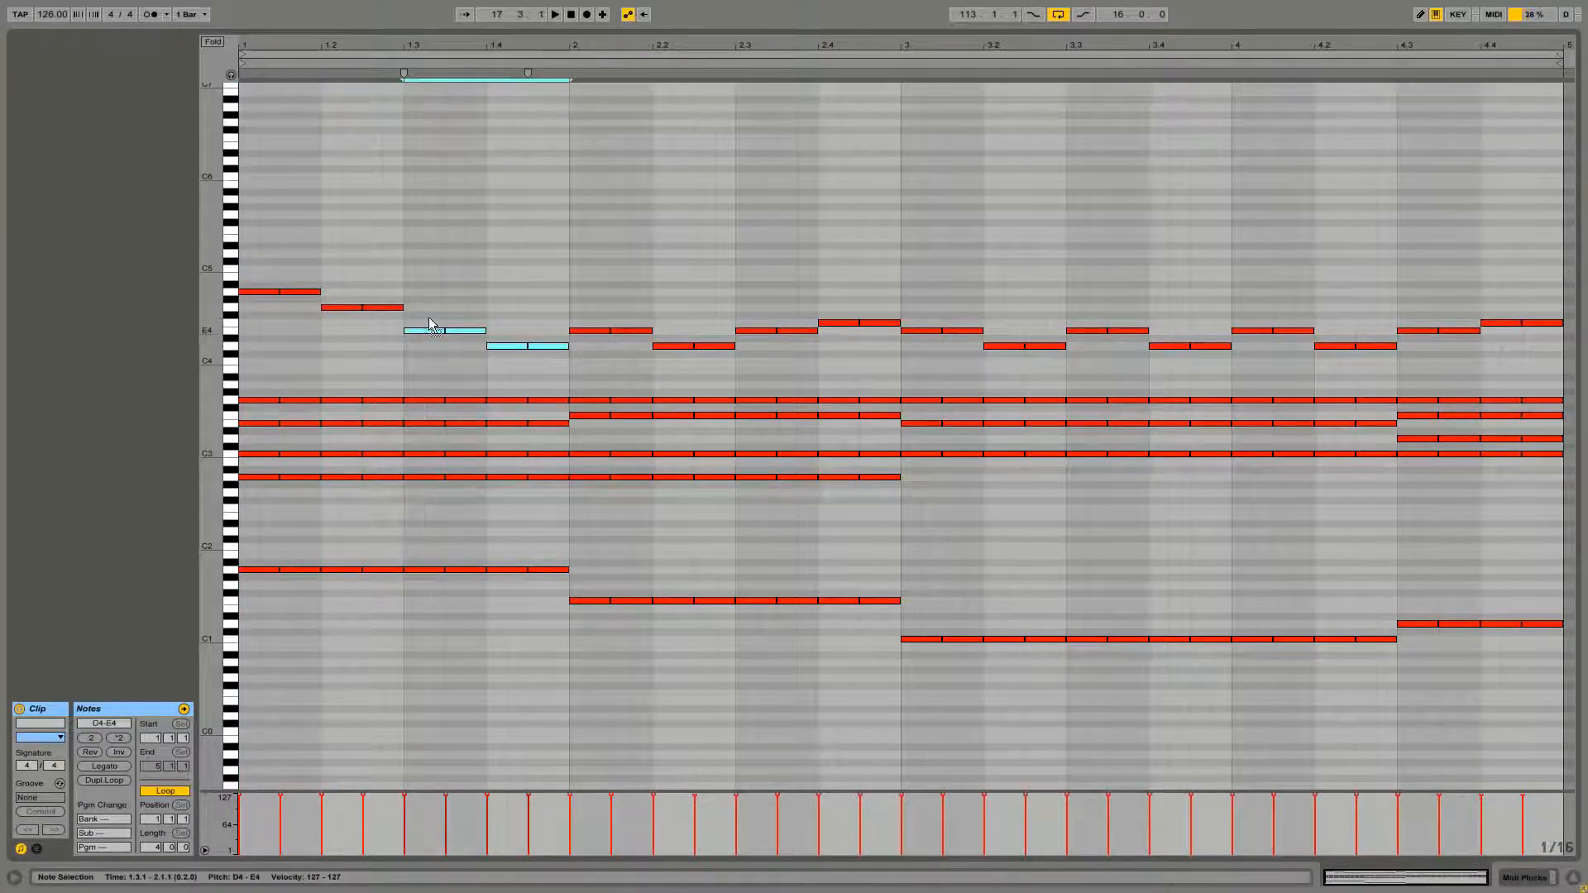
{"action": "left_click_drag", "start_coordinate": [429, 323], "coordinate": [429, 284]}
{"action": "left_click", "coordinate": [430, 350]}
{"action": "key", "text": "space"}
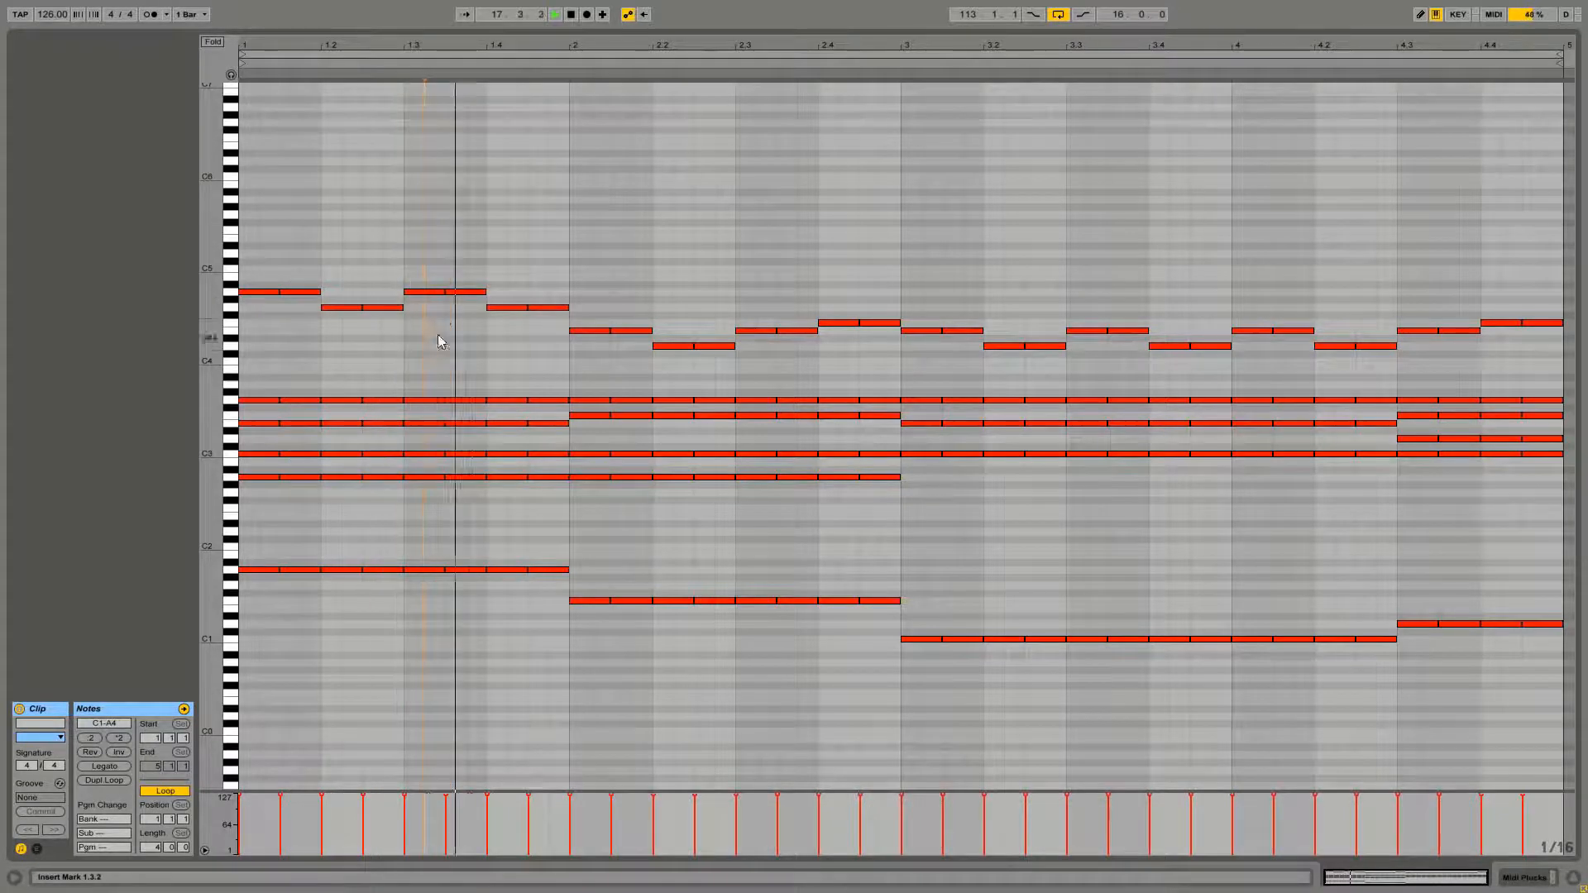
{"action": "key", "text": "space"}
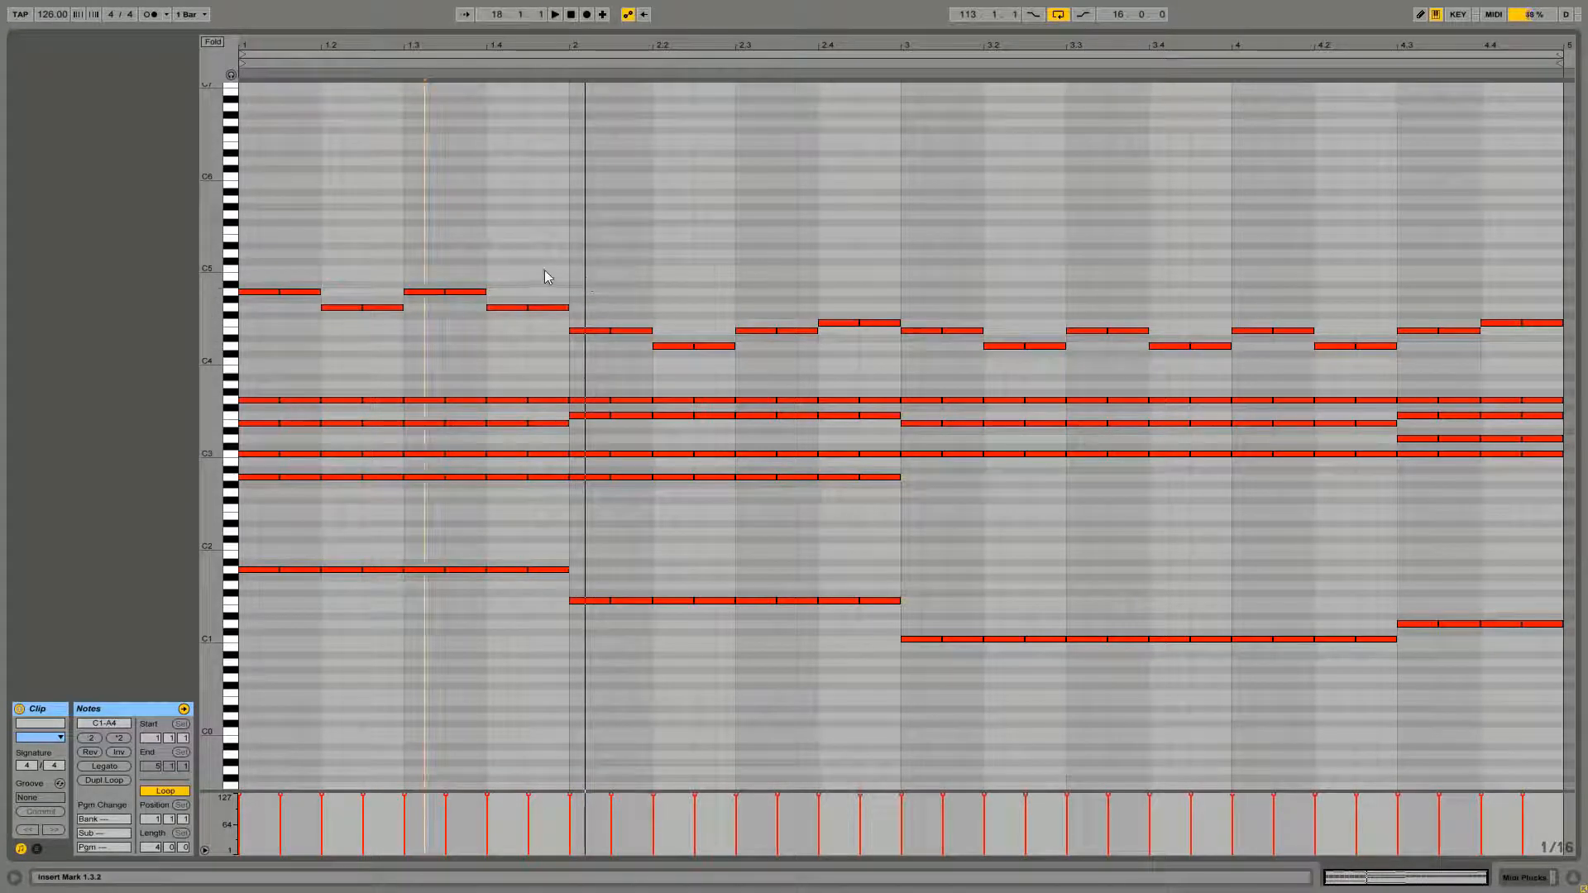
Lower bar 1's melody notes by two semitones to alternating G4 and F4 pairs
{"action": "left_click_drag", "start_coordinate": [545, 267], "coordinate": [251, 347]}
{"action": "left_click", "coordinate": [255, 319]}
{"action": "left_click_drag", "start_coordinate": [262, 250], "coordinate": [550, 372]}
{"action": "key", "text": "Down"}
{"action": "key", "text": "Down"}
{"action": "left_click", "coordinate": [279, 315]}
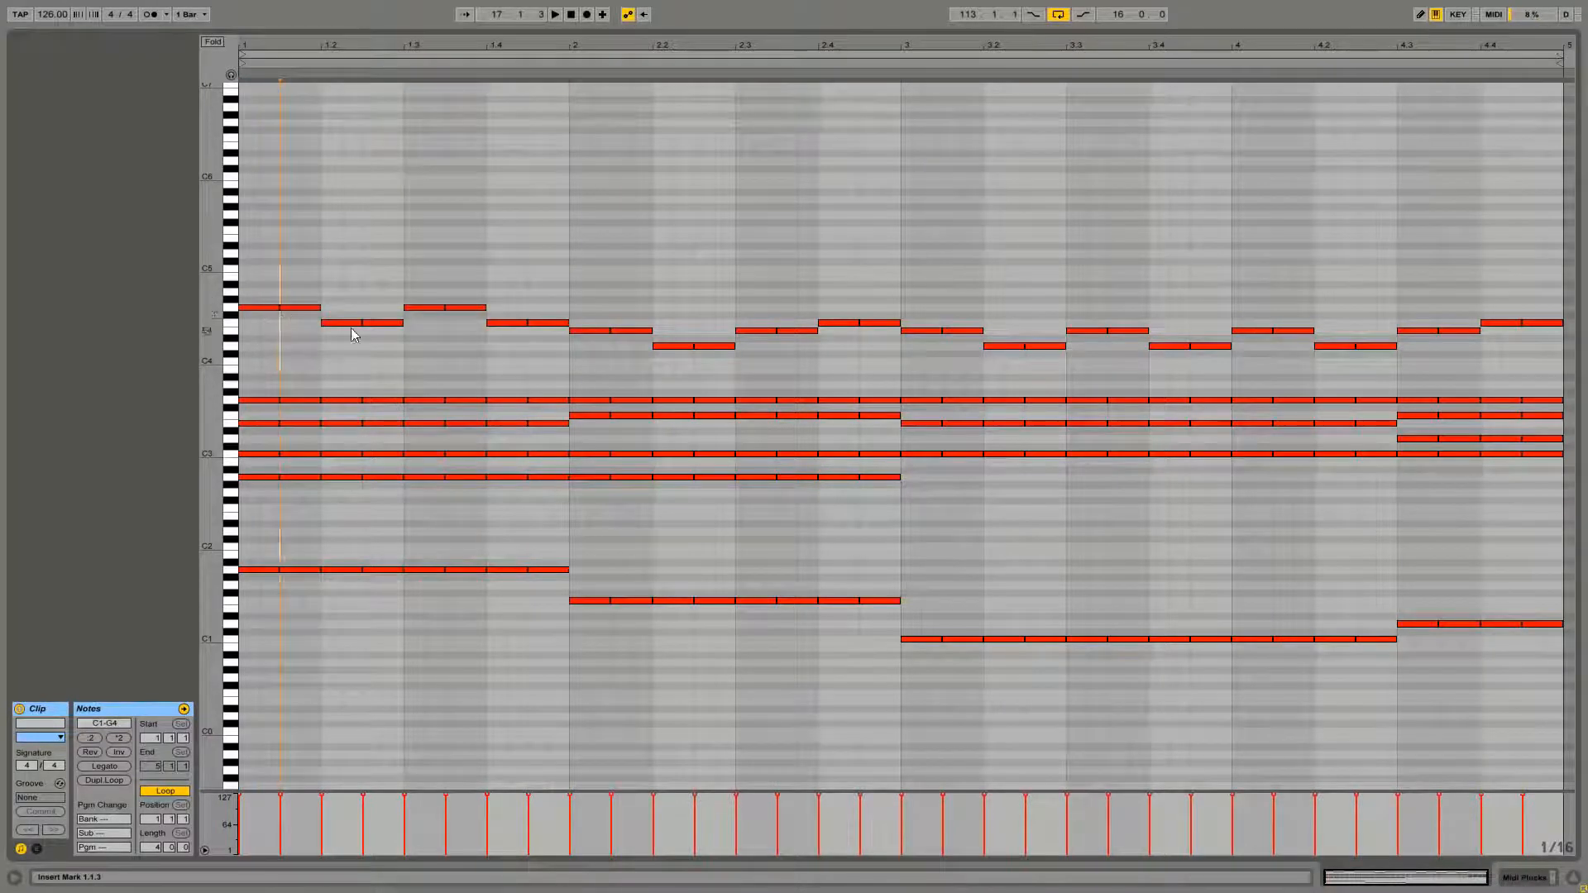
Raise bar 2's melody notes by three semitones and play the clip back
{"action": "left_click_drag", "start_coordinate": [587, 292], "coordinate": [854, 374]}
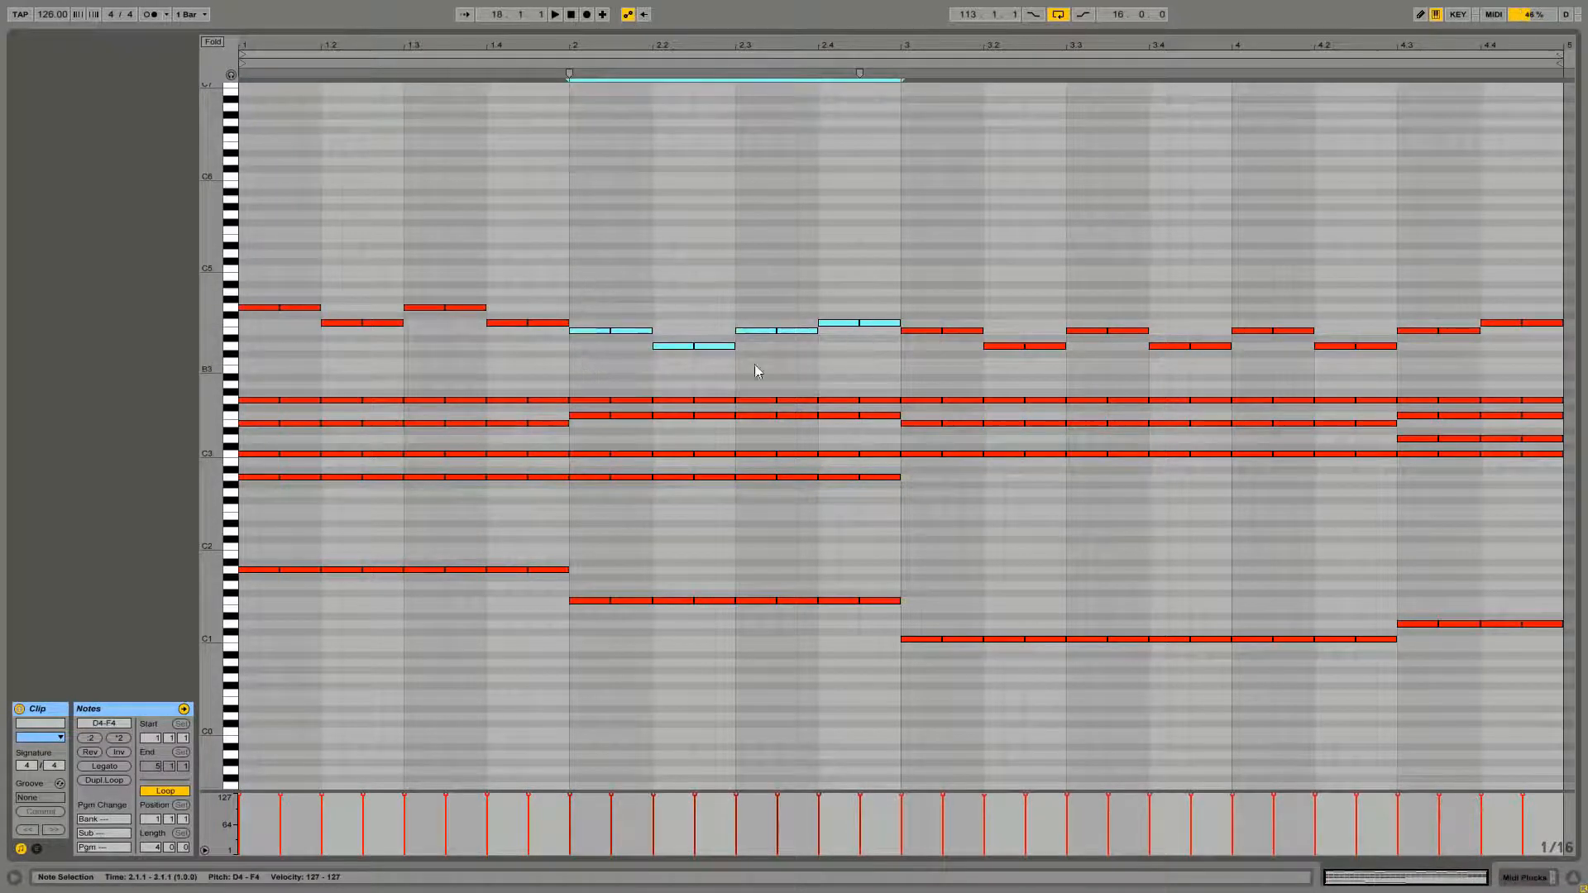
{"action": "key", "text": "Up"}
{"action": "key", "text": "Up"}
{"action": "key", "text": "Up"}
{"action": "left_click", "coordinate": [594, 334]}
{"action": "key", "text": "space"}
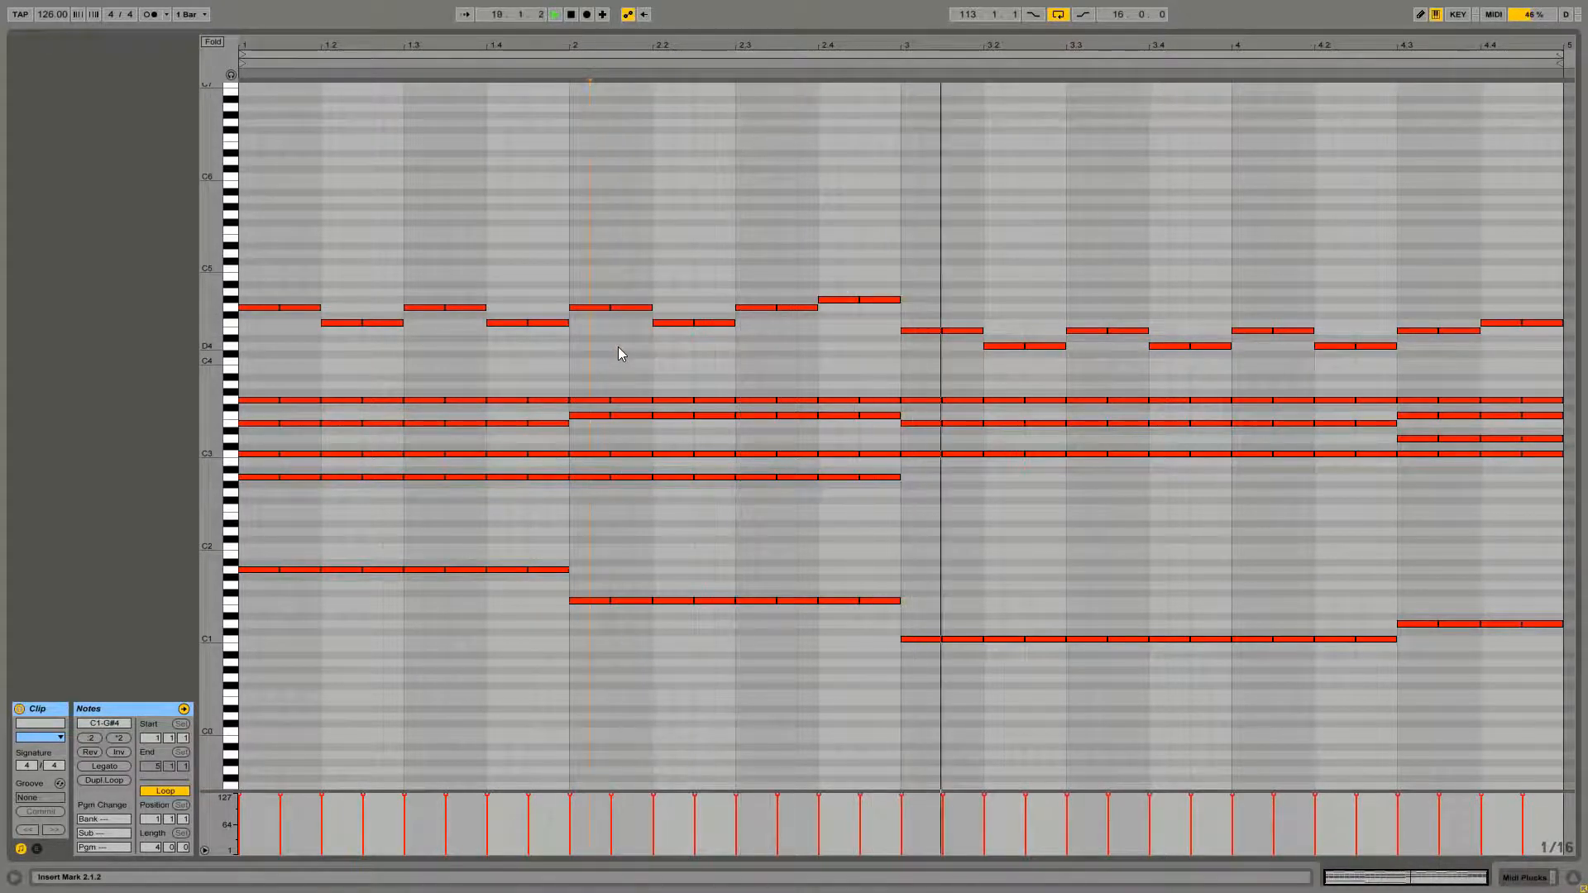
Raise bar 2's final melody pair to A4 and play the clip back
{"action": "key", "text": "space"}
{"action": "left_click", "coordinate": [852, 302]}
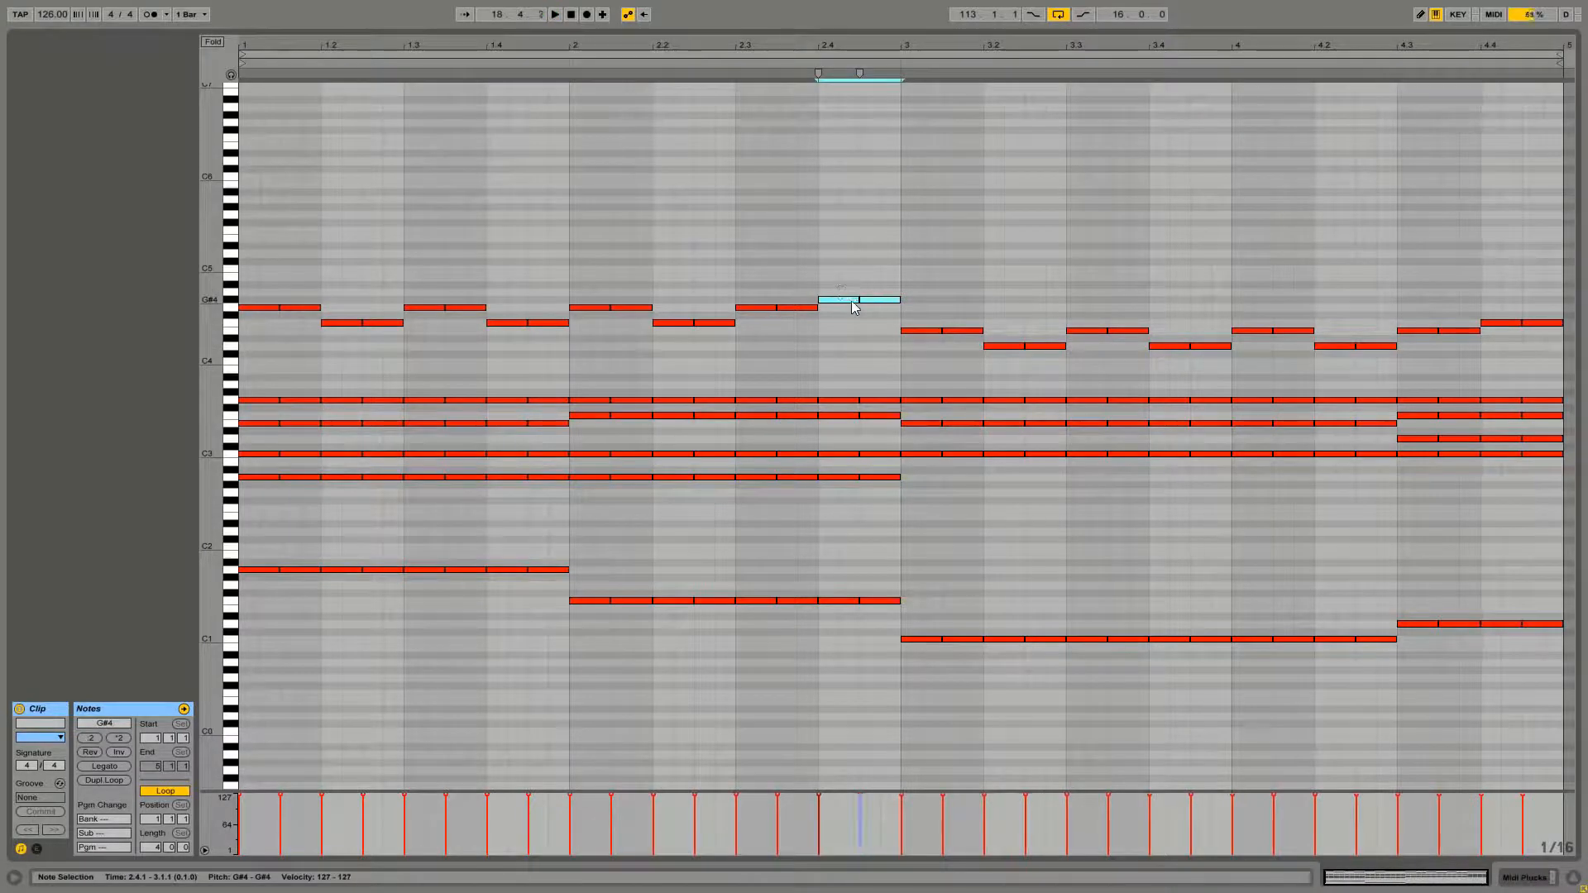
{"action": "left_click_drag", "start_coordinate": [842, 300], "coordinate": [841, 293]}
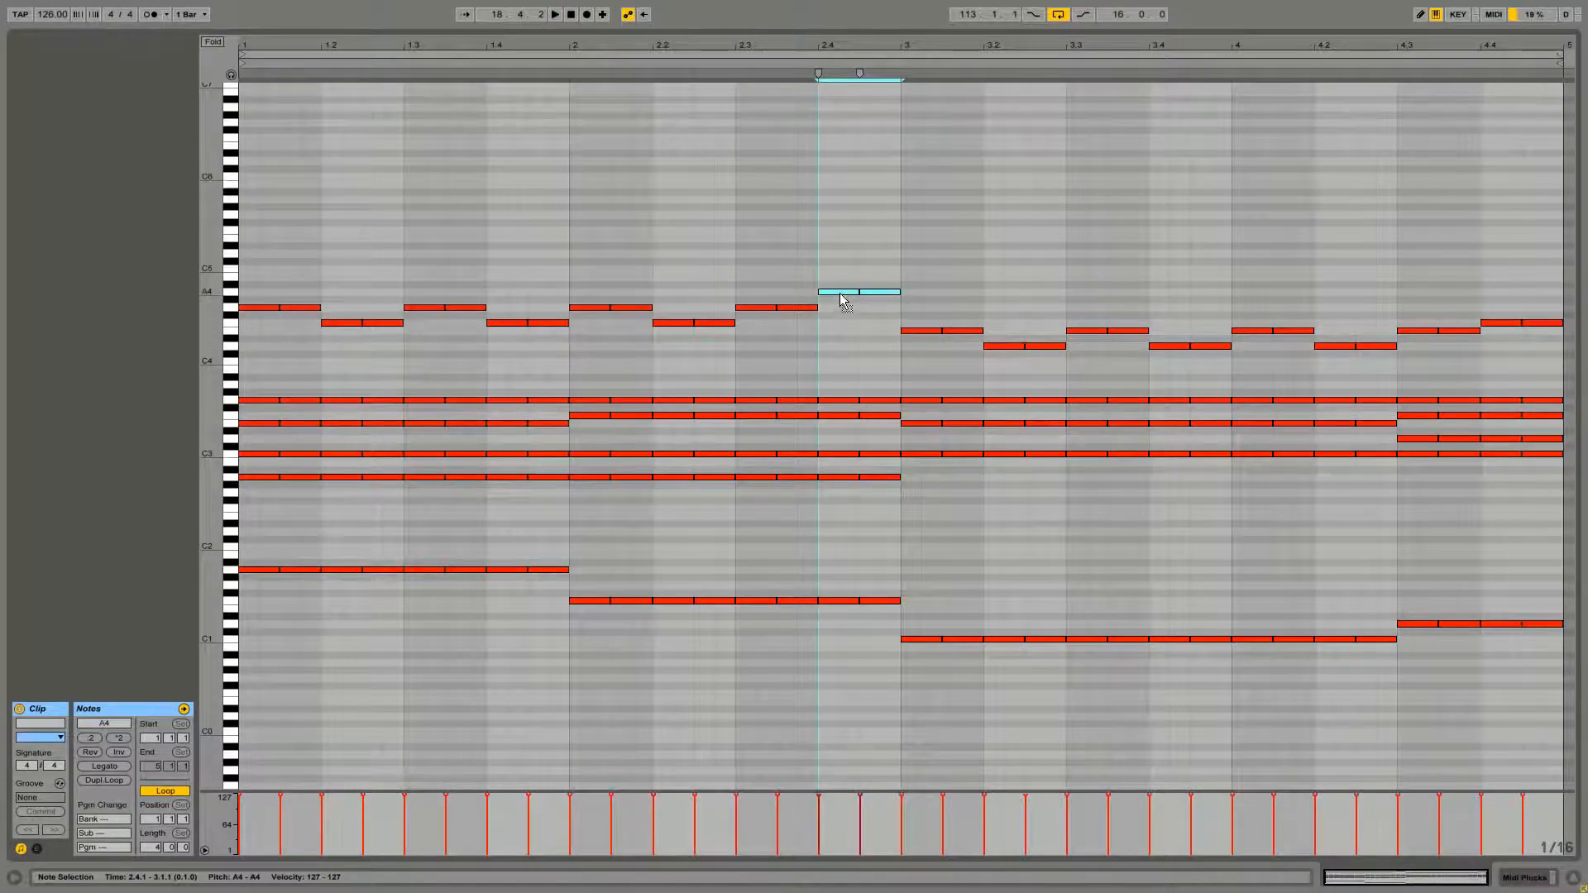
{"action": "left_click", "coordinate": [826, 341]}
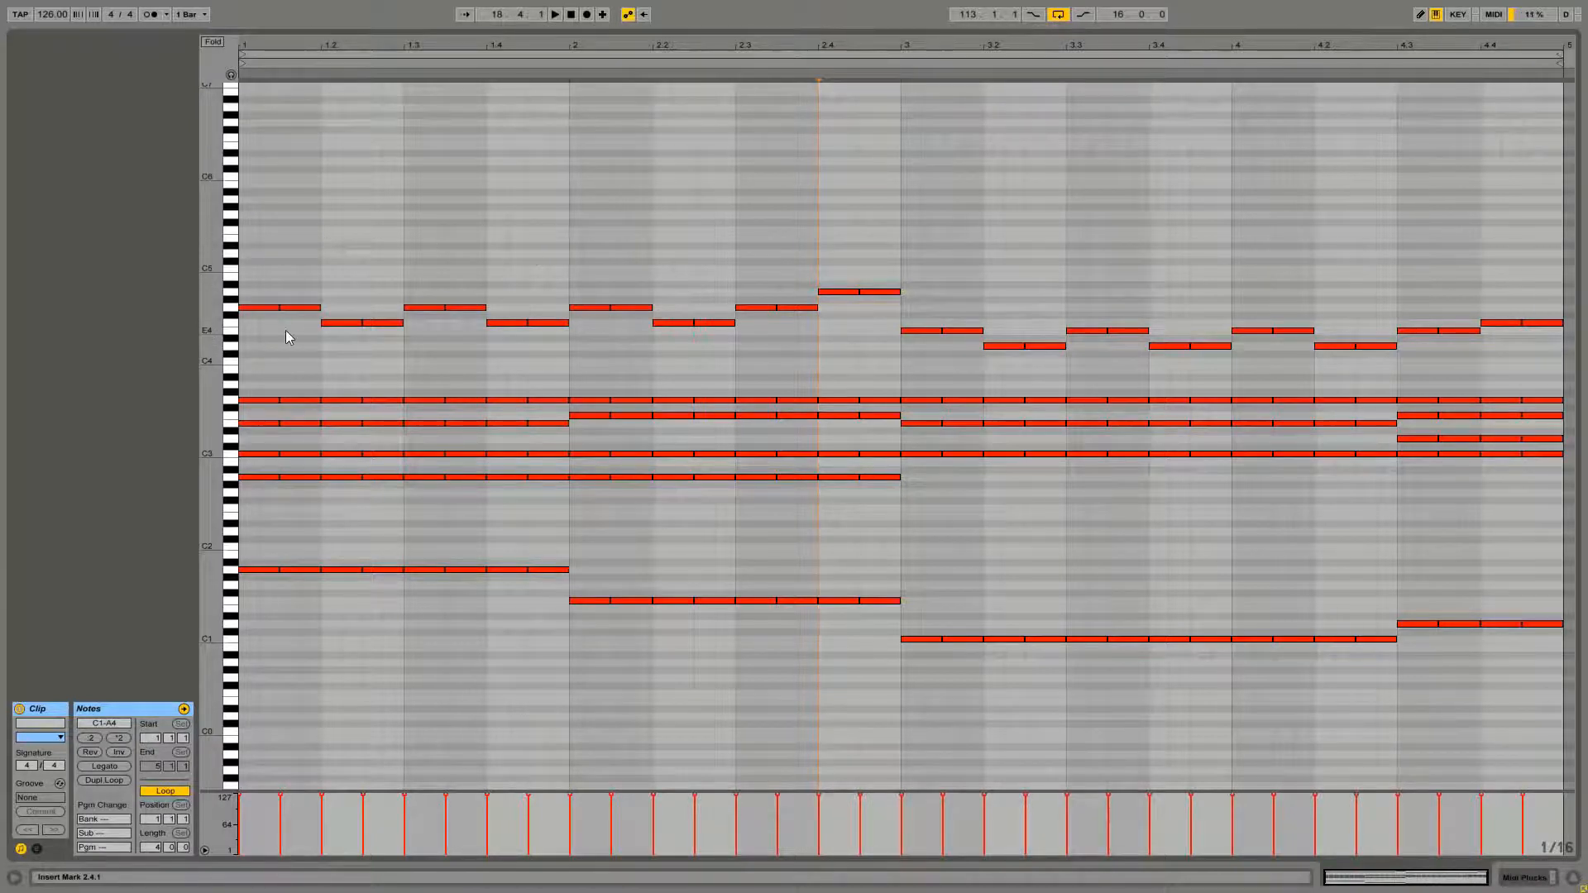
{"action": "key", "text": "space"}
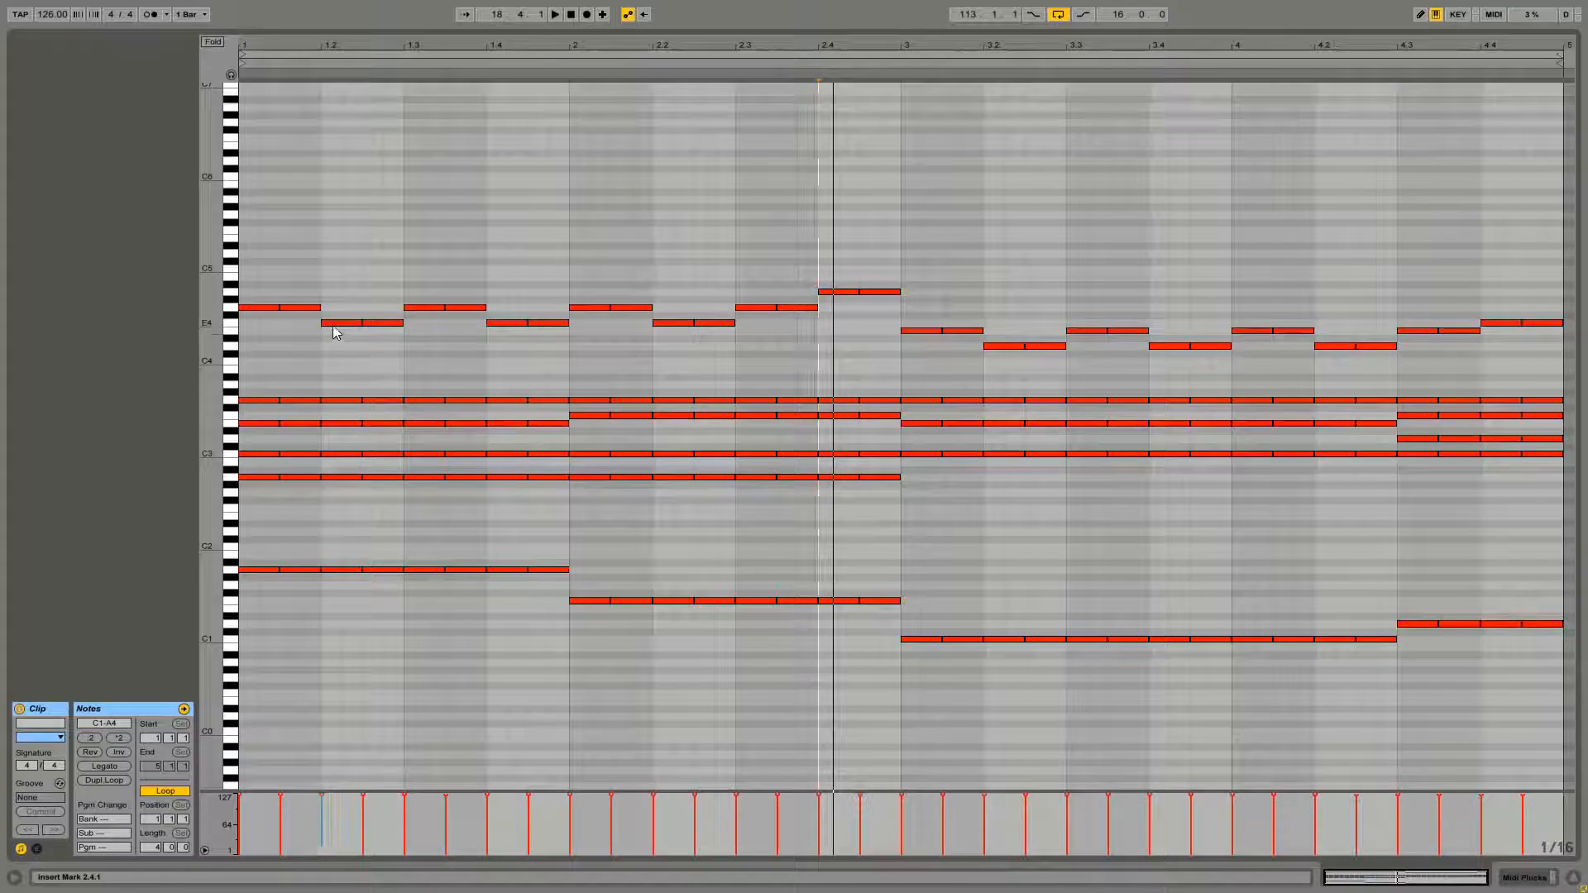
Lower bars 1 and 2's melody to E4 and D4 pairs and add C4 notes under the E4 pairs
{"action": "left_click_drag", "start_coordinate": [335, 332], "coordinate": [351, 345]}
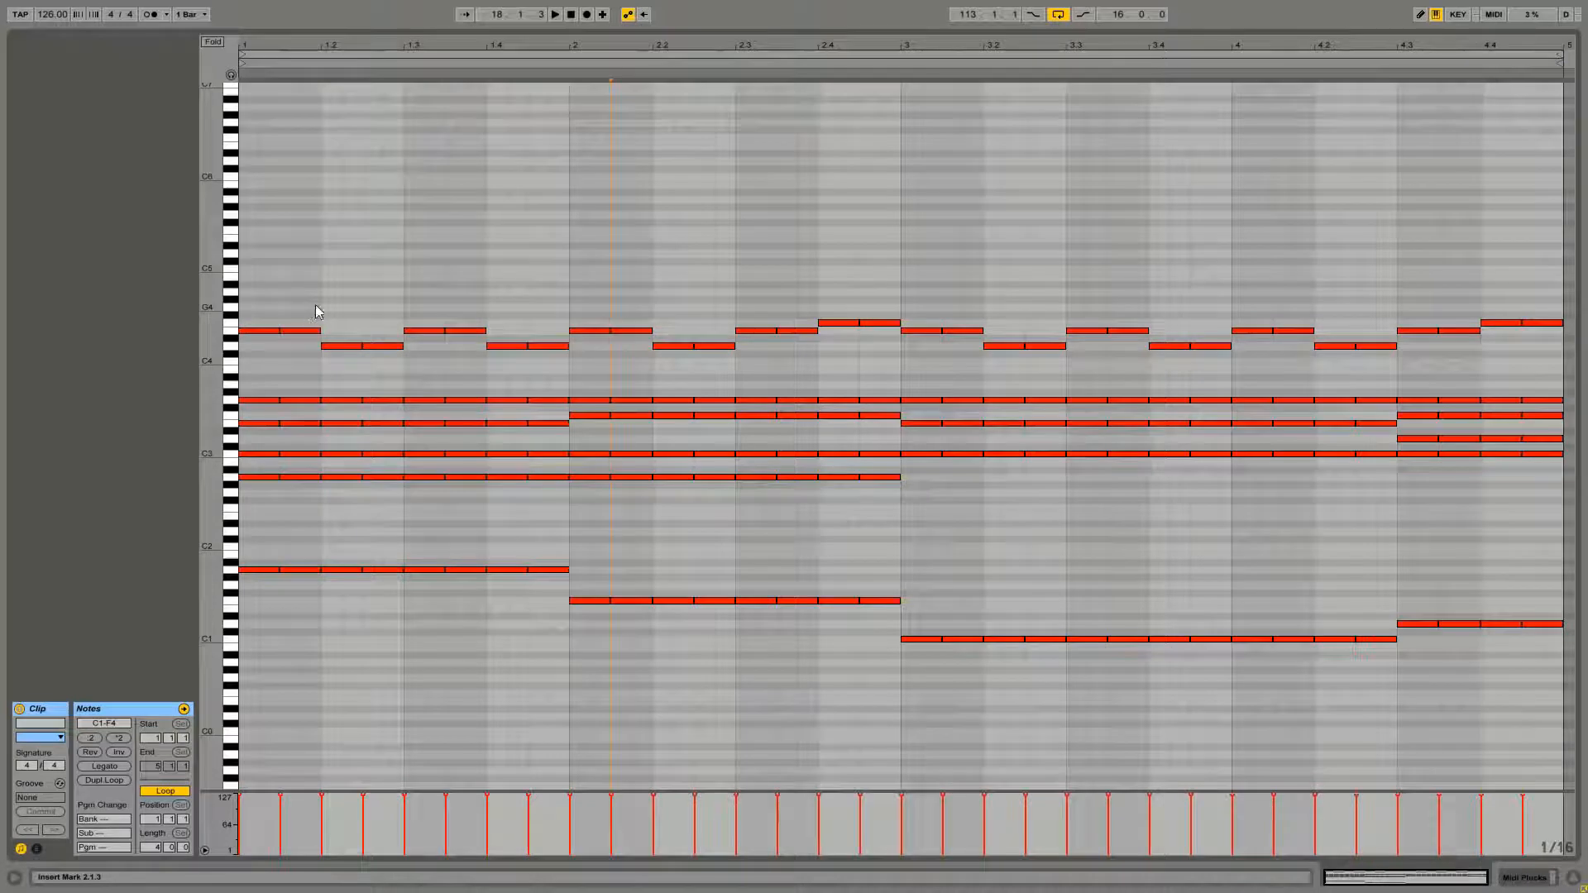
{"action": "left_click_drag", "start_coordinate": [315, 305], "coordinate": [847, 372]}
{"action": "left_click", "coordinate": [476, 372]}
{"action": "left_click", "coordinate": [418, 363]}
{"action": "left_click", "coordinate": [768, 346]}
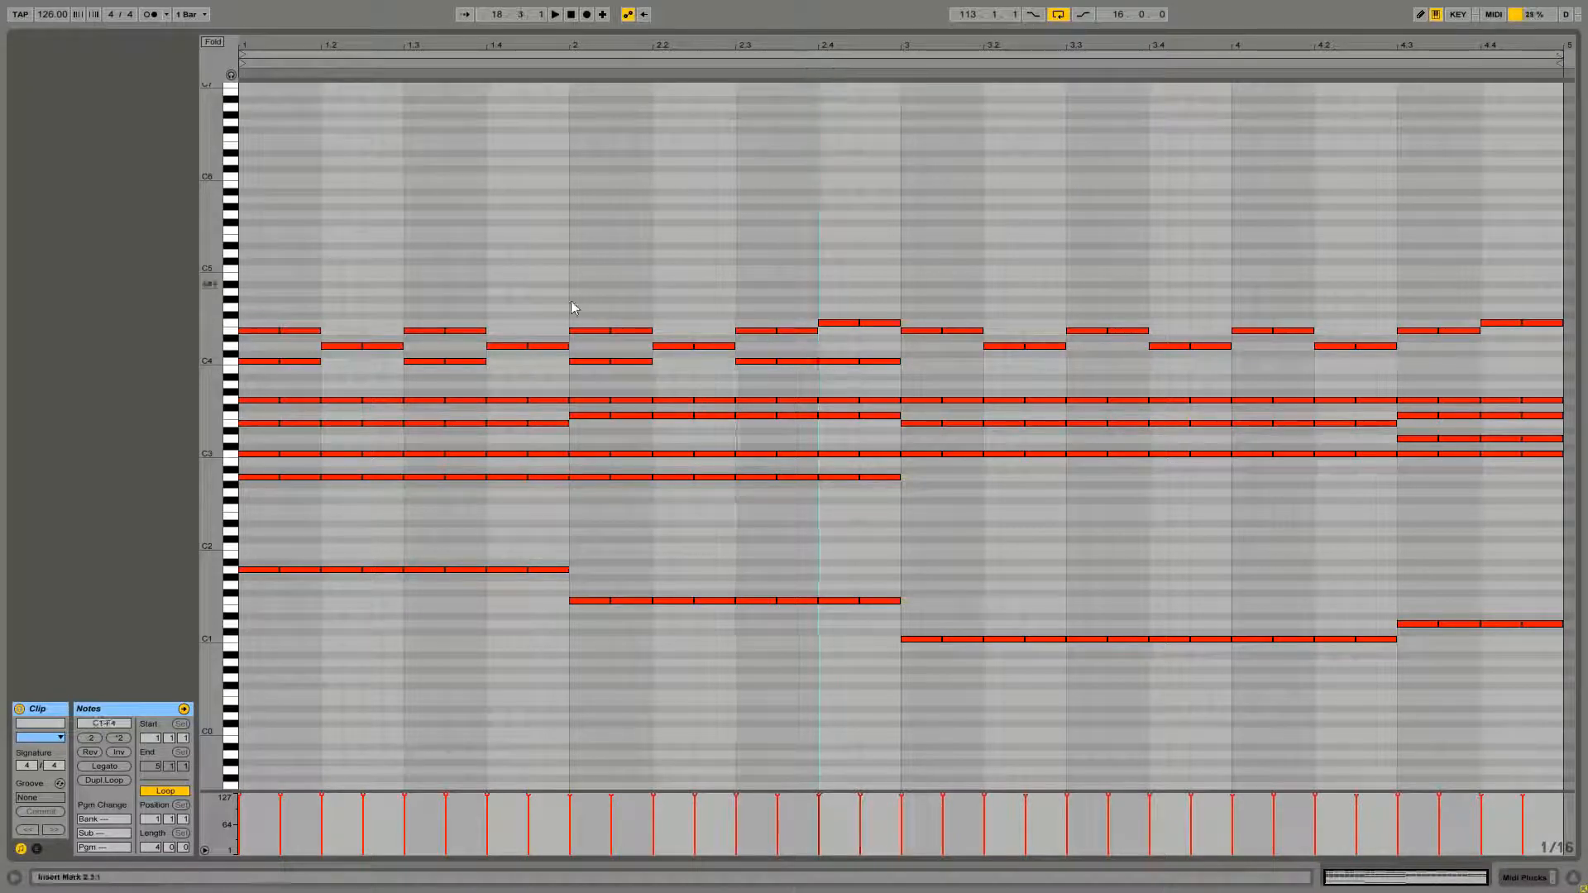
Copy the C4 harmony notes into bars 3 and 4 and play the clip back
{"action": "key", "text": "space"}
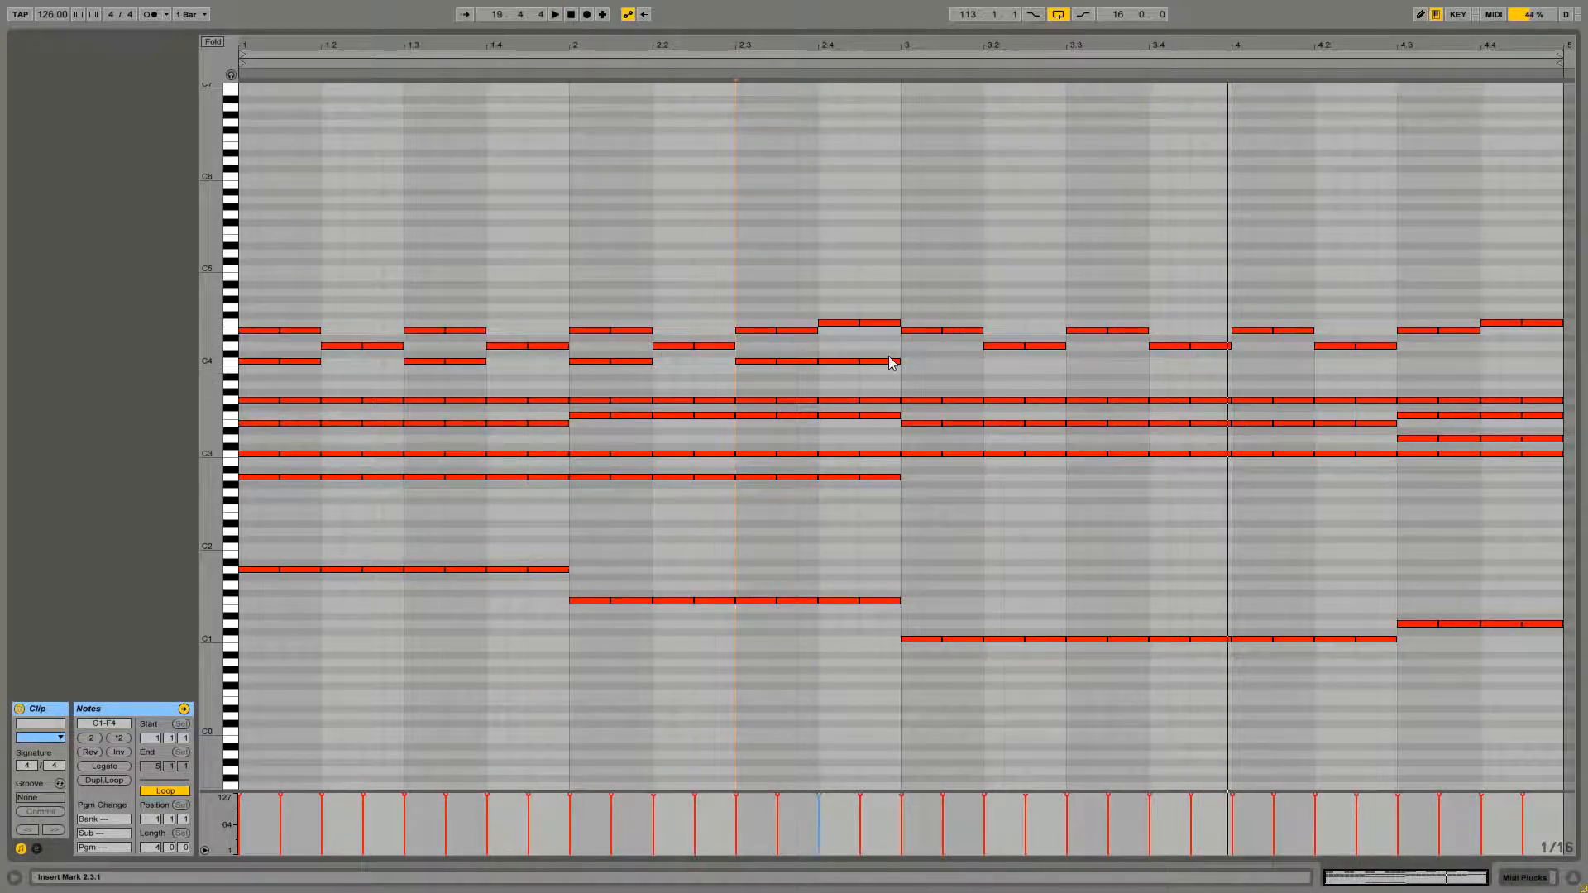
{"action": "mouse_move", "coordinate": [915, 359]}
{"action": "left_mouse_down"}
{"action": "mouse_move", "coordinate": [250, 380]}
{"action": "mouse_move", "coordinate": [914, 359]}
{"action": "left_mouse_up"}
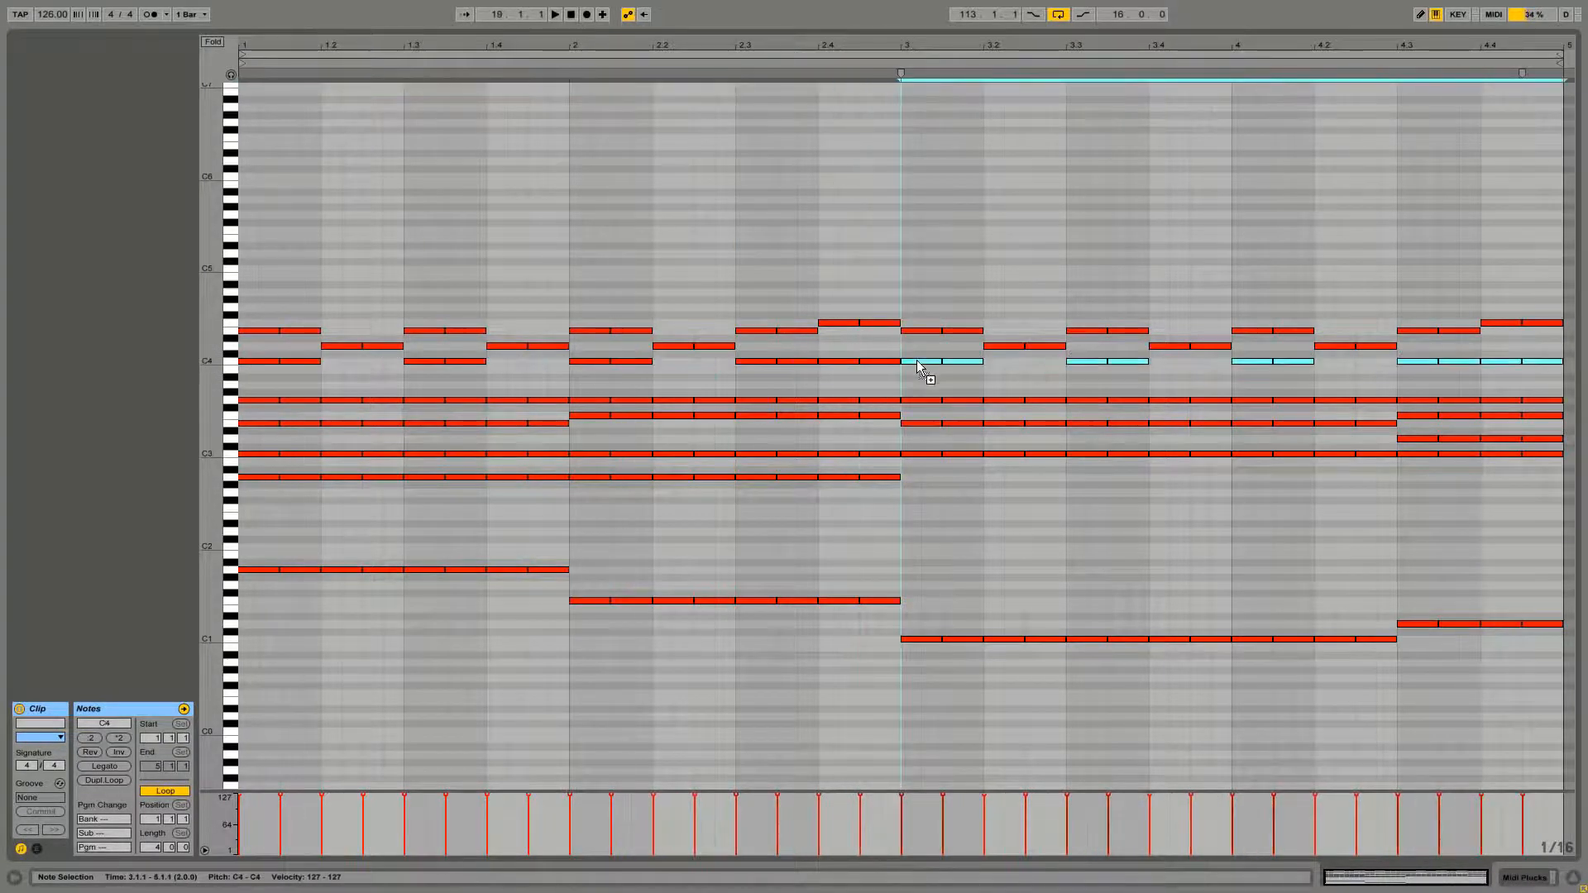
{"action": "key", "text": "space"}
{"action": "left_click", "coordinate": [926, 203]}
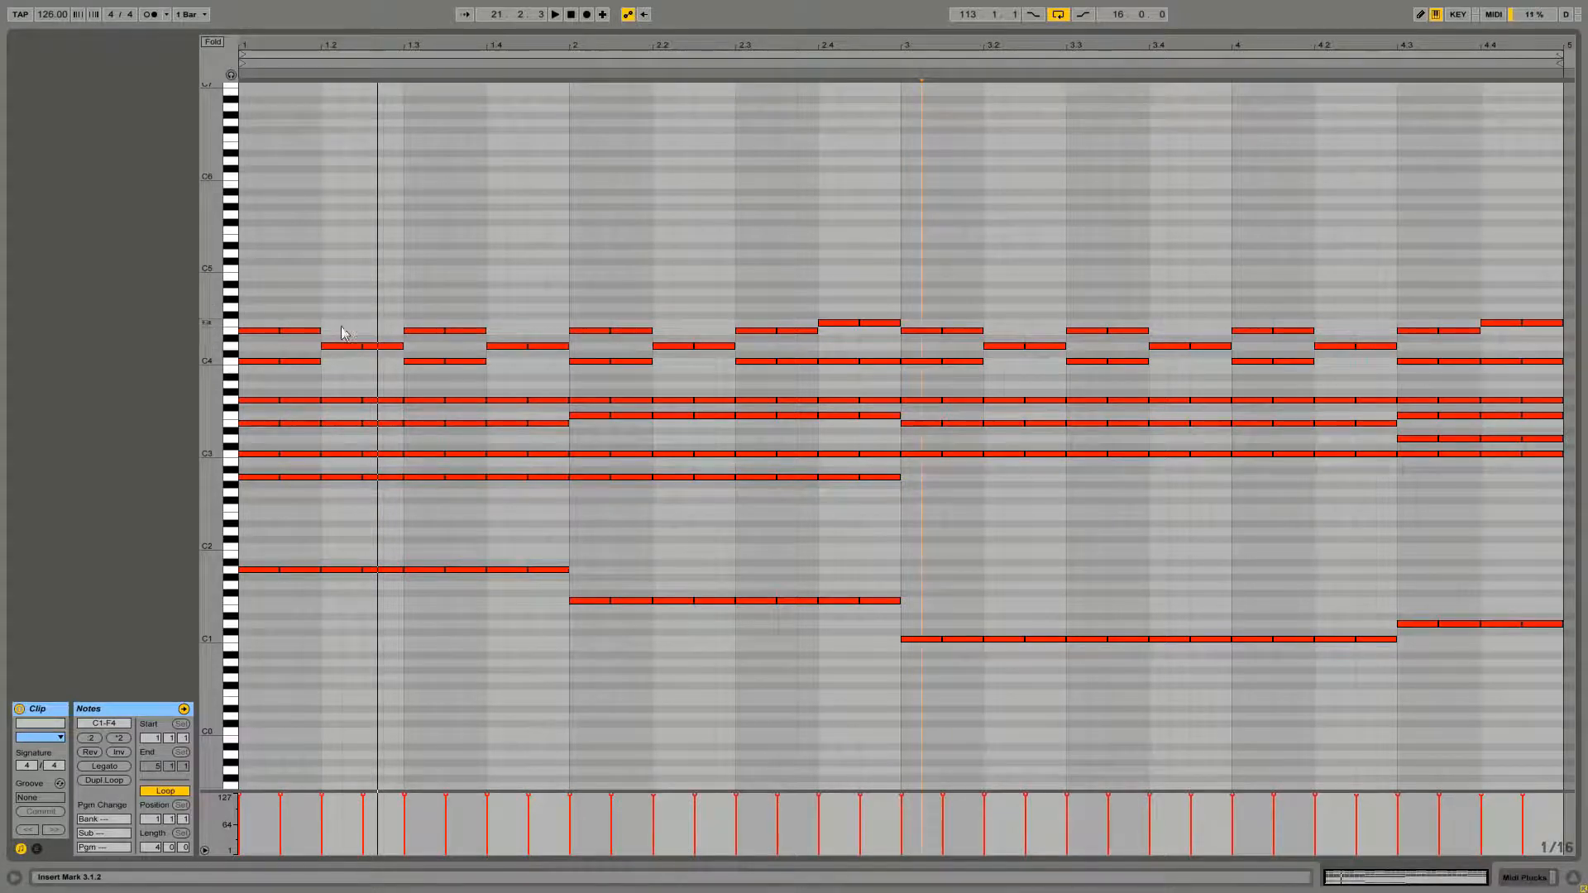
Add D3 notes under the D4 melody pairs in bars 1 and 2 and play the clip back
{"action": "left_click_drag", "start_coordinate": [382, 328], "coordinate": [830, 438]}
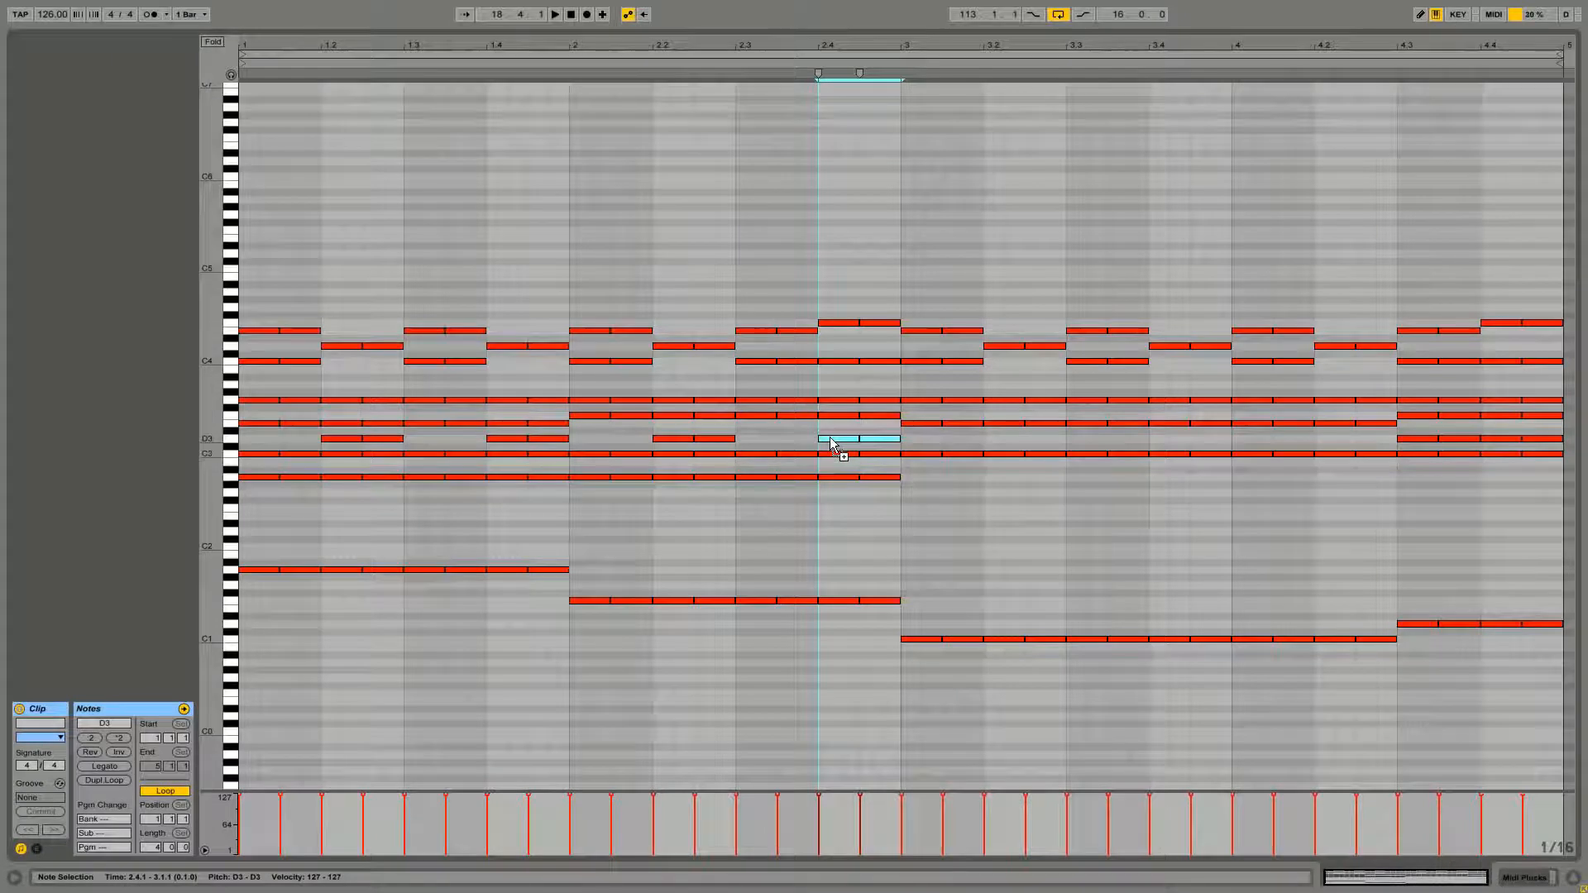
{"action": "left_click", "coordinate": [811, 368]}
{"action": "key", "text": "space"}
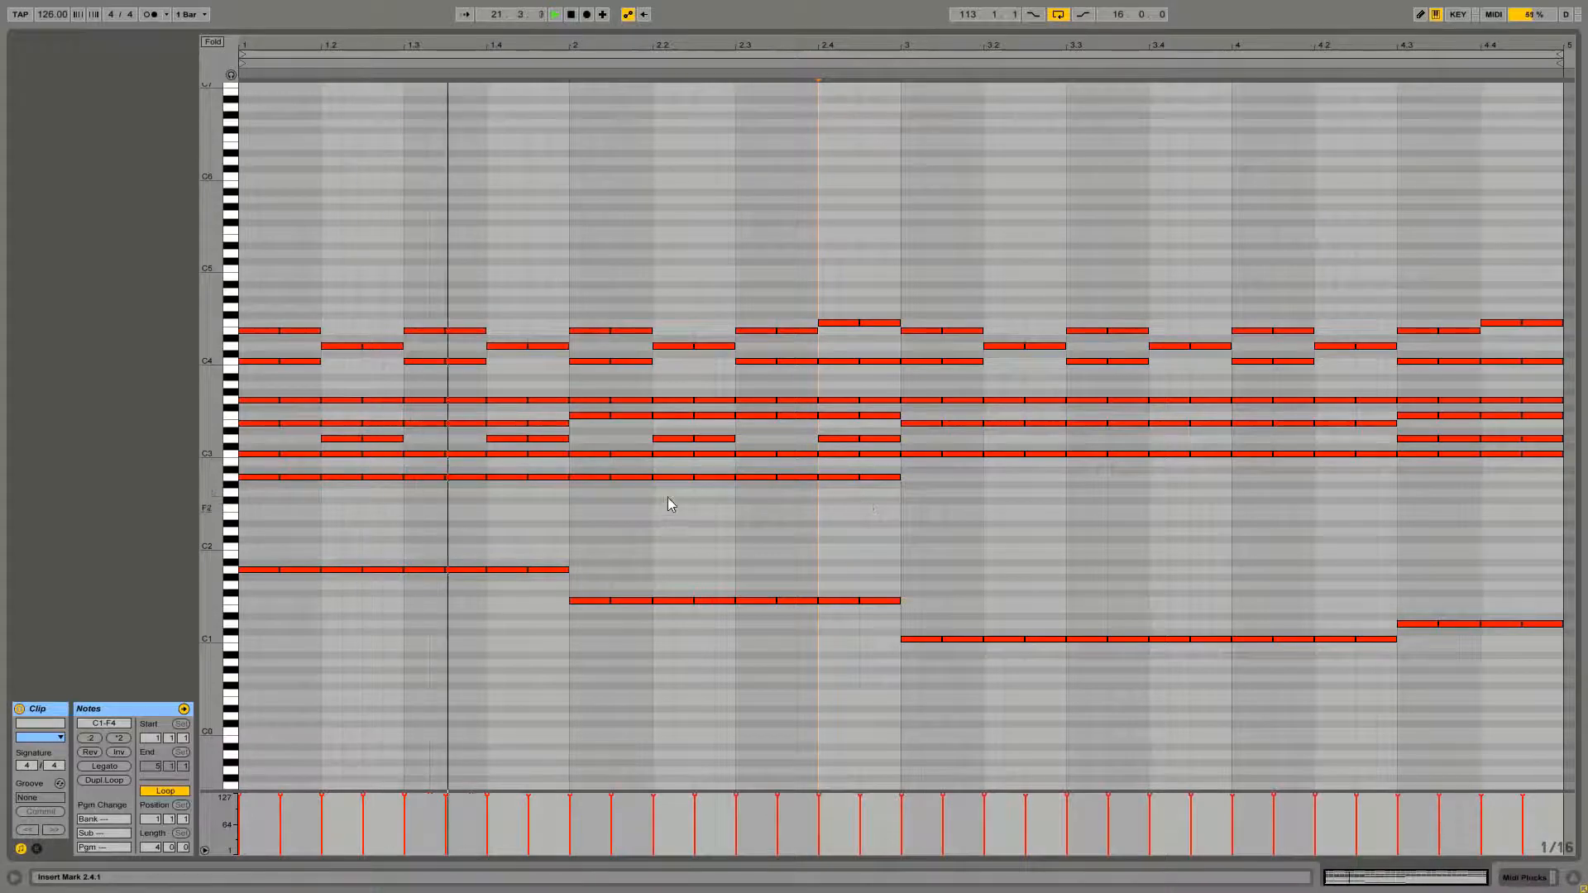
Switch to the arrangement and enable the second EQ Eight on the Master track
{"action": "key", "text": "shift+Tab"}
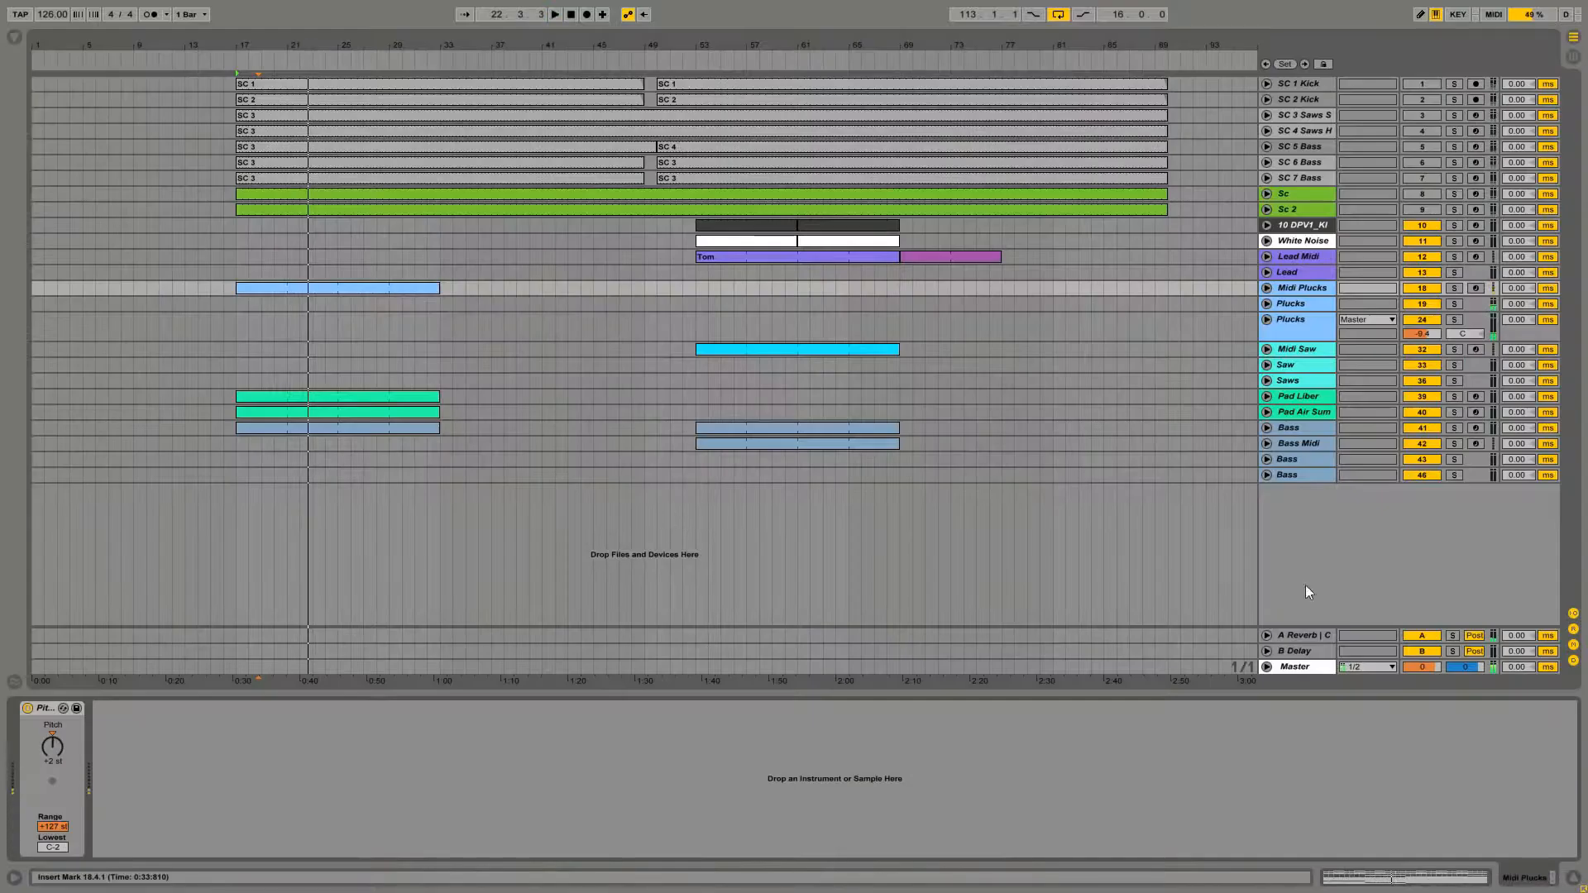
{"action": "left_click", "coordinate": [1298, 668]}
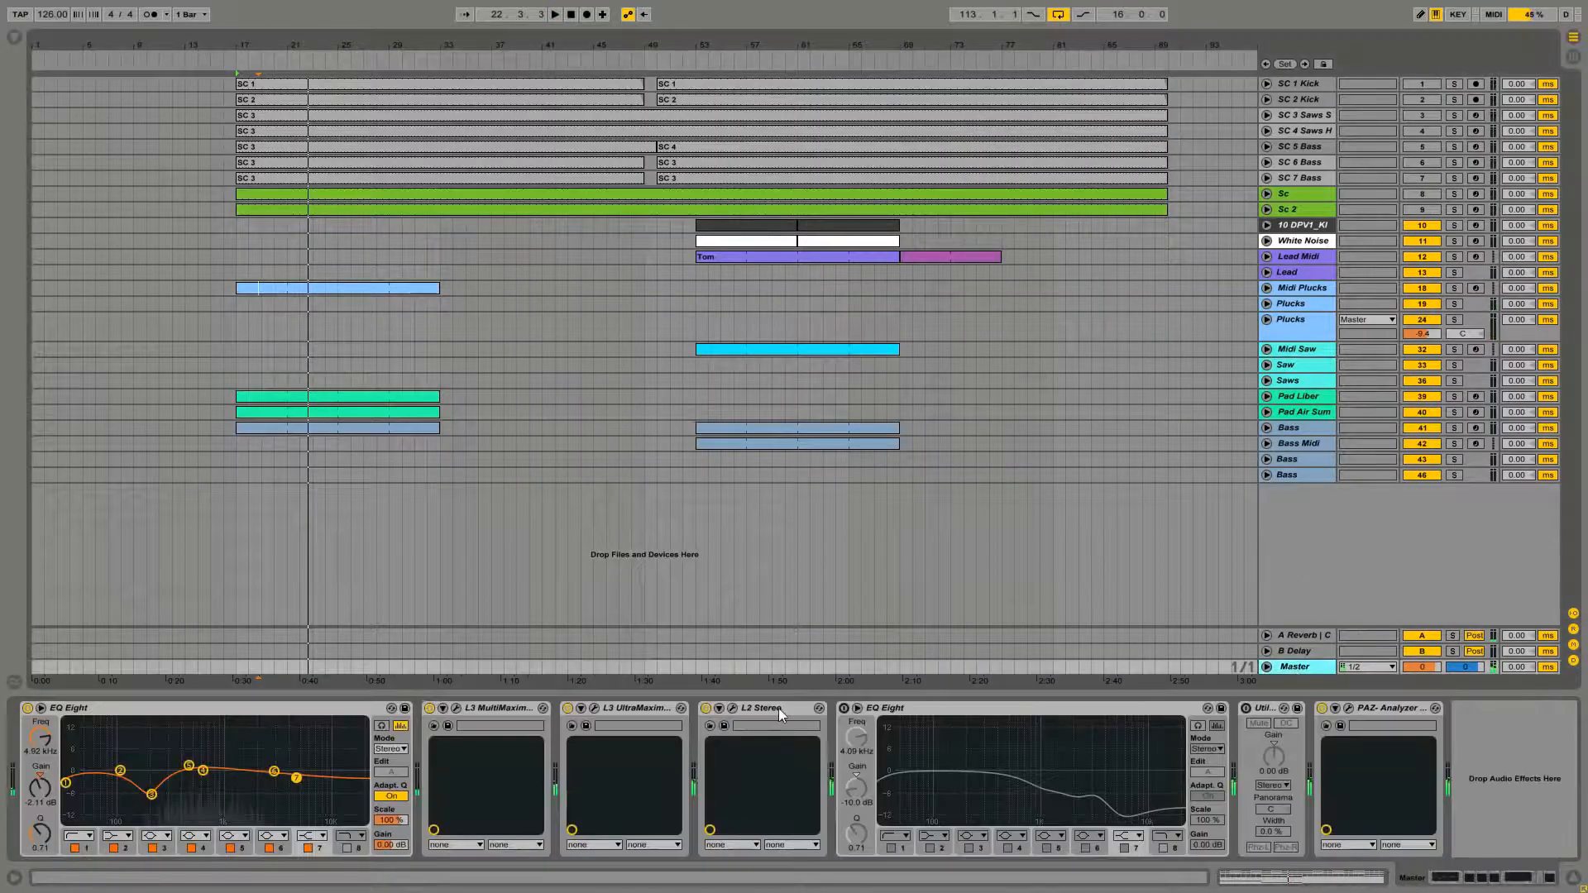
{"action": "left_click", "coordinate": [844, 708]}
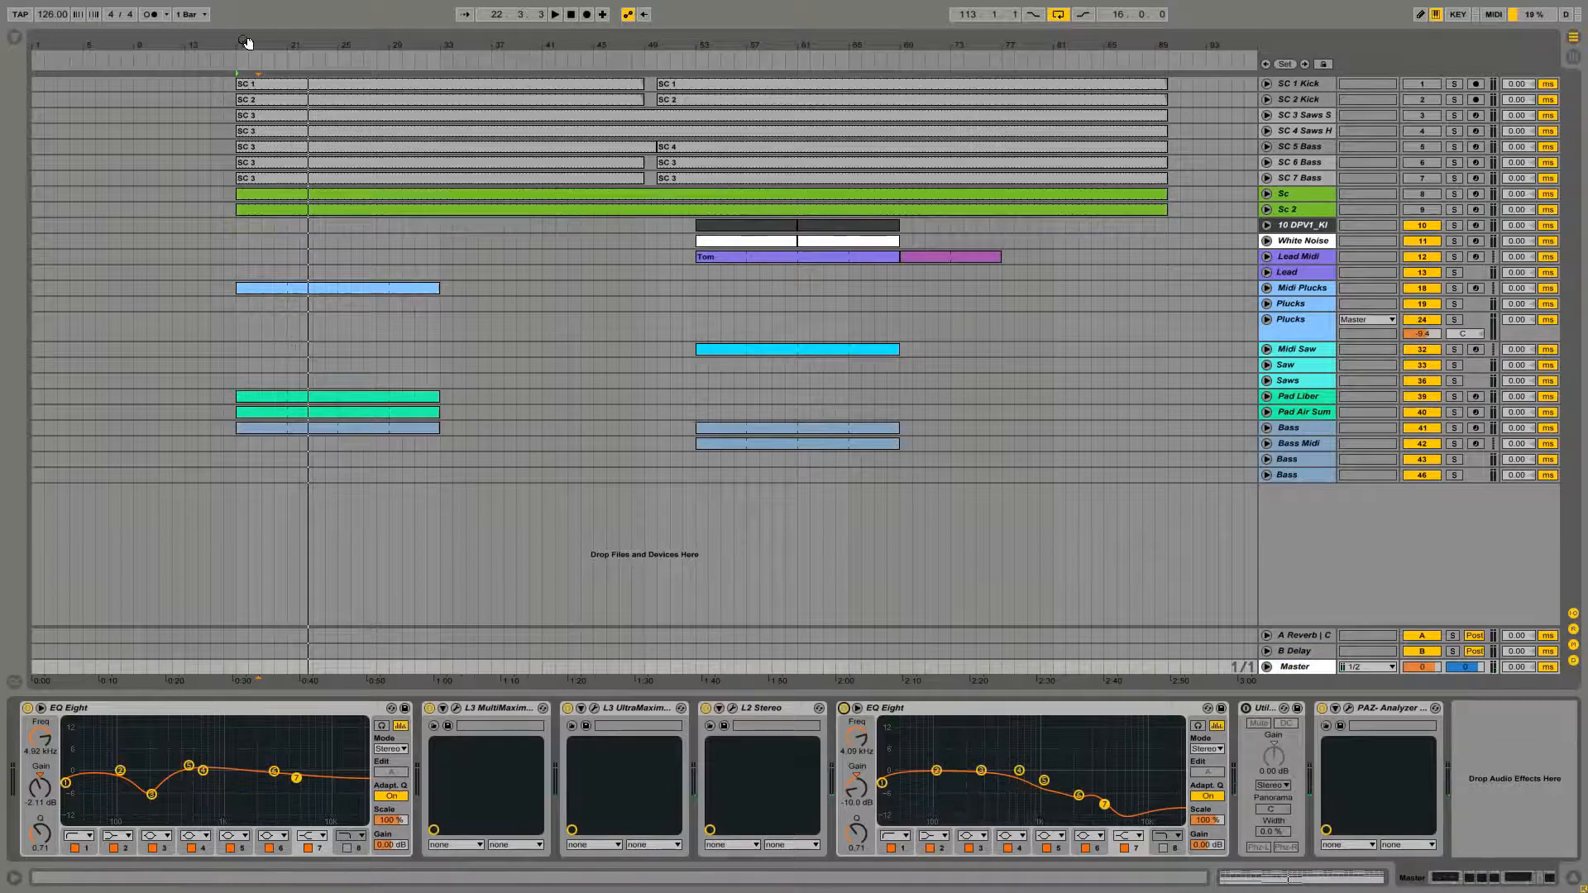
Play the arrangement section containing the Midi Plucks clip and reopen that clip's notes
{"action": "left_click_drag", "start_coordinate": [247, 43], "coordinate": [258, 77]}
{"action": "left_click", "coordinate": [288, 287]}
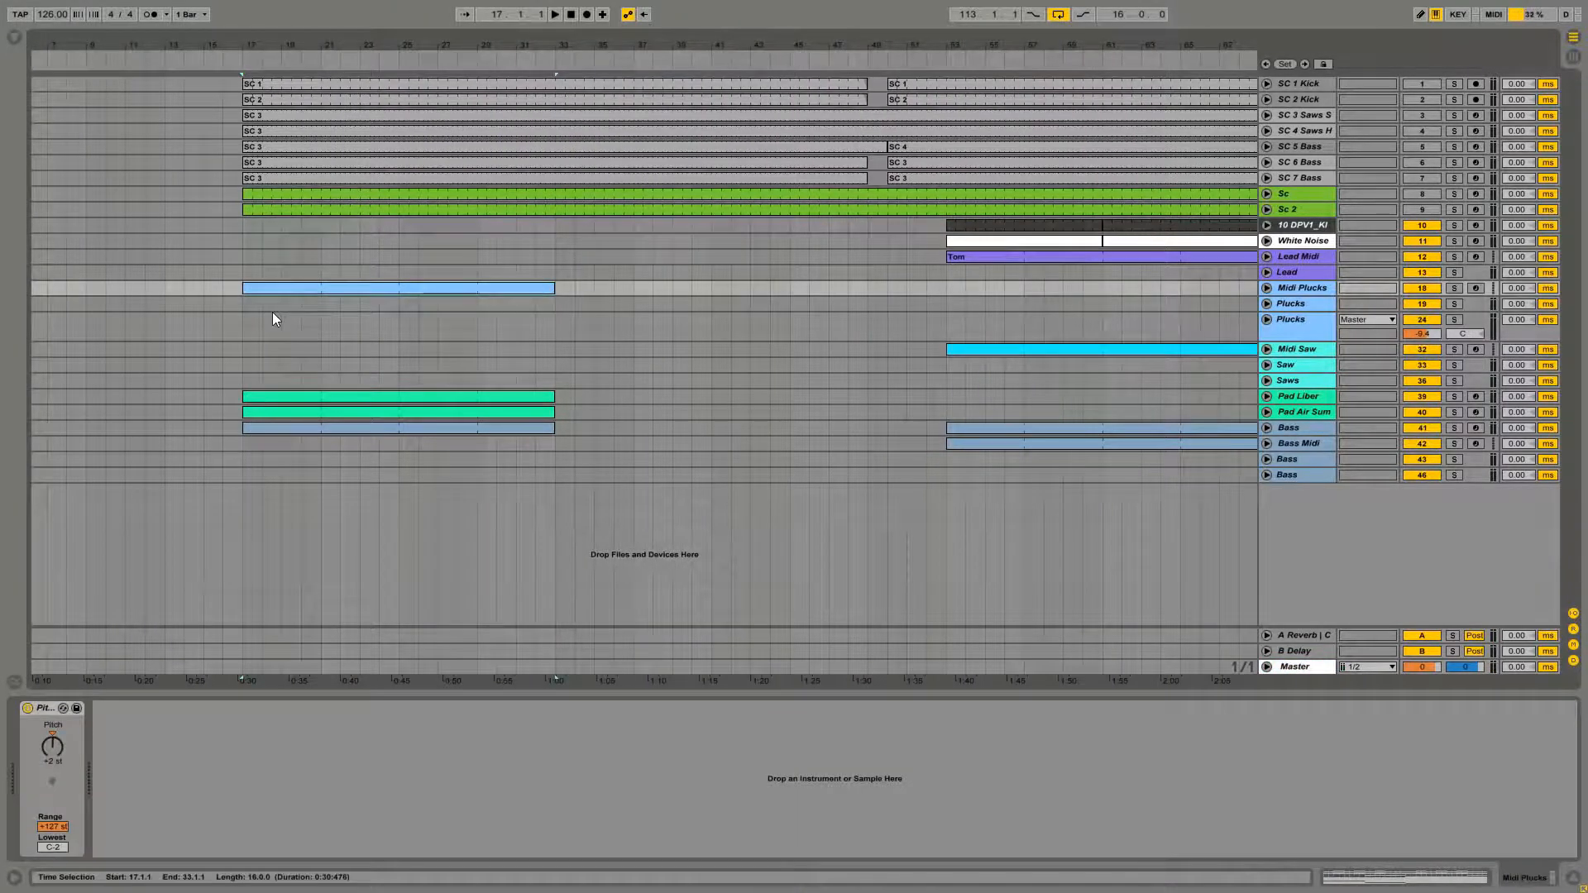
{"action": "key", "text": "space"}
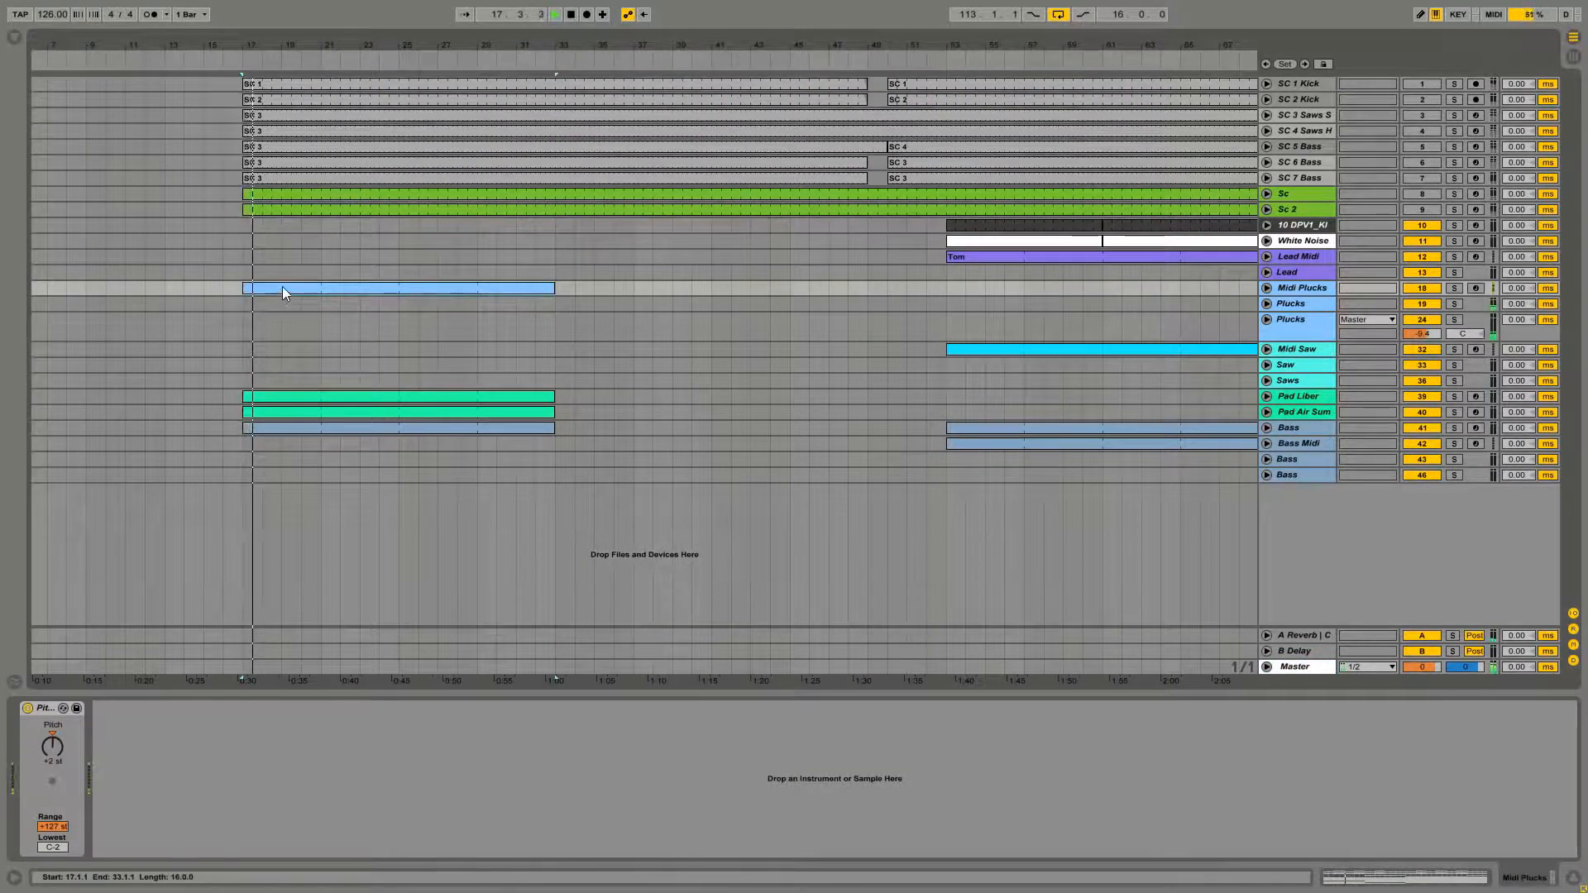
{"action": "double_click", "coordinate": [281, 287]}
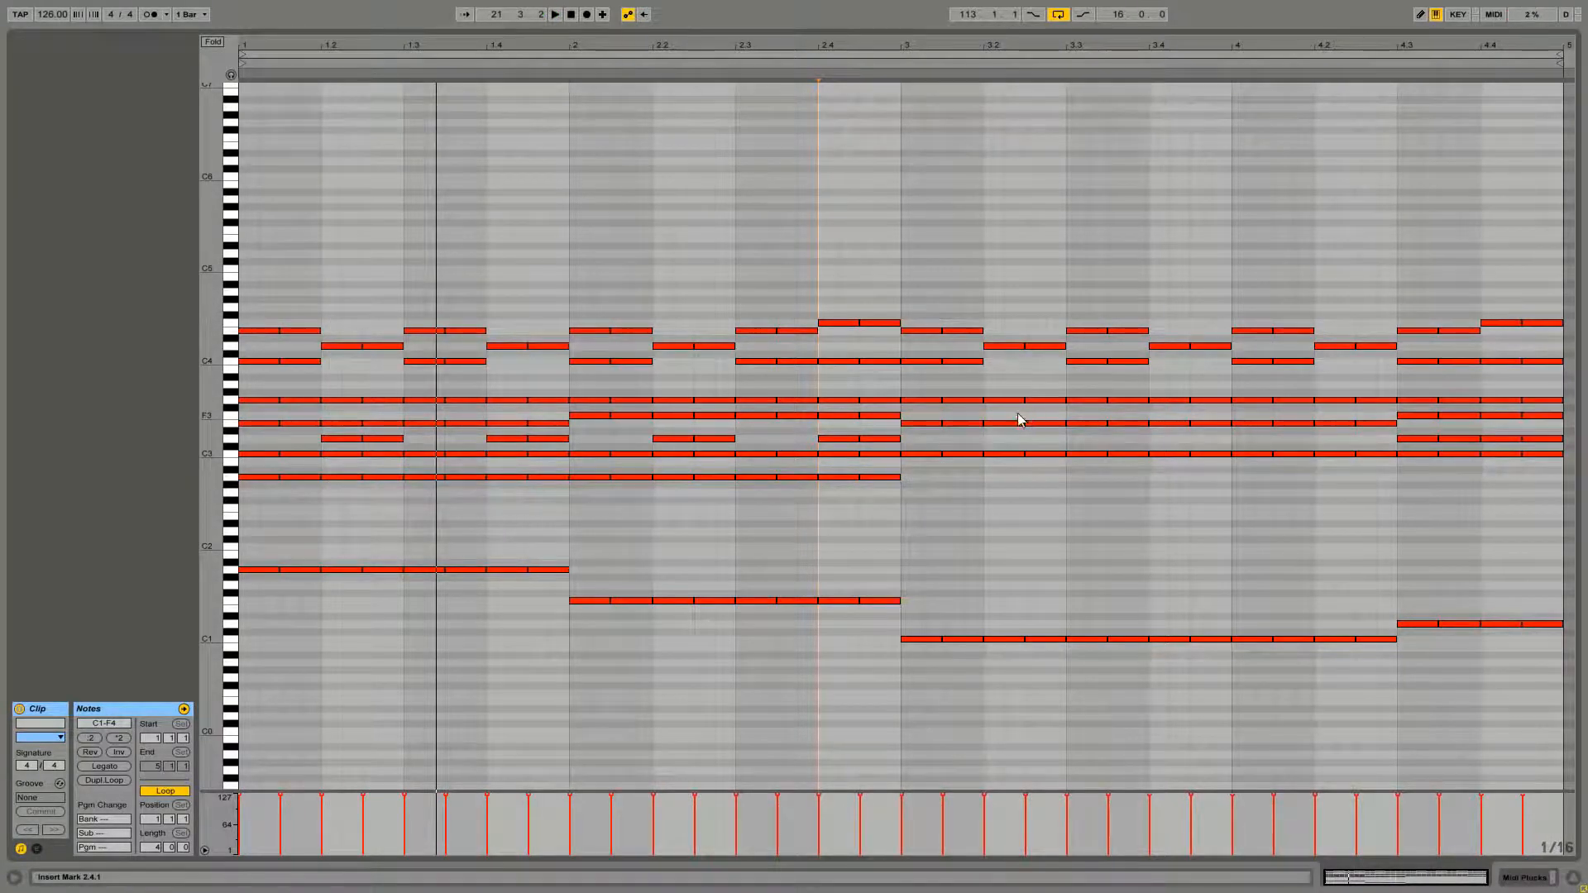
Add D3 notes under the D4 melody pairs in bars 3 and 4 and play the clip back
{"action": "left_click_drag", "start_coordinate": [996, 411], "coordinate": [1333, 441]}
{"action": "left_click", "coordinate": [1015, 480]}
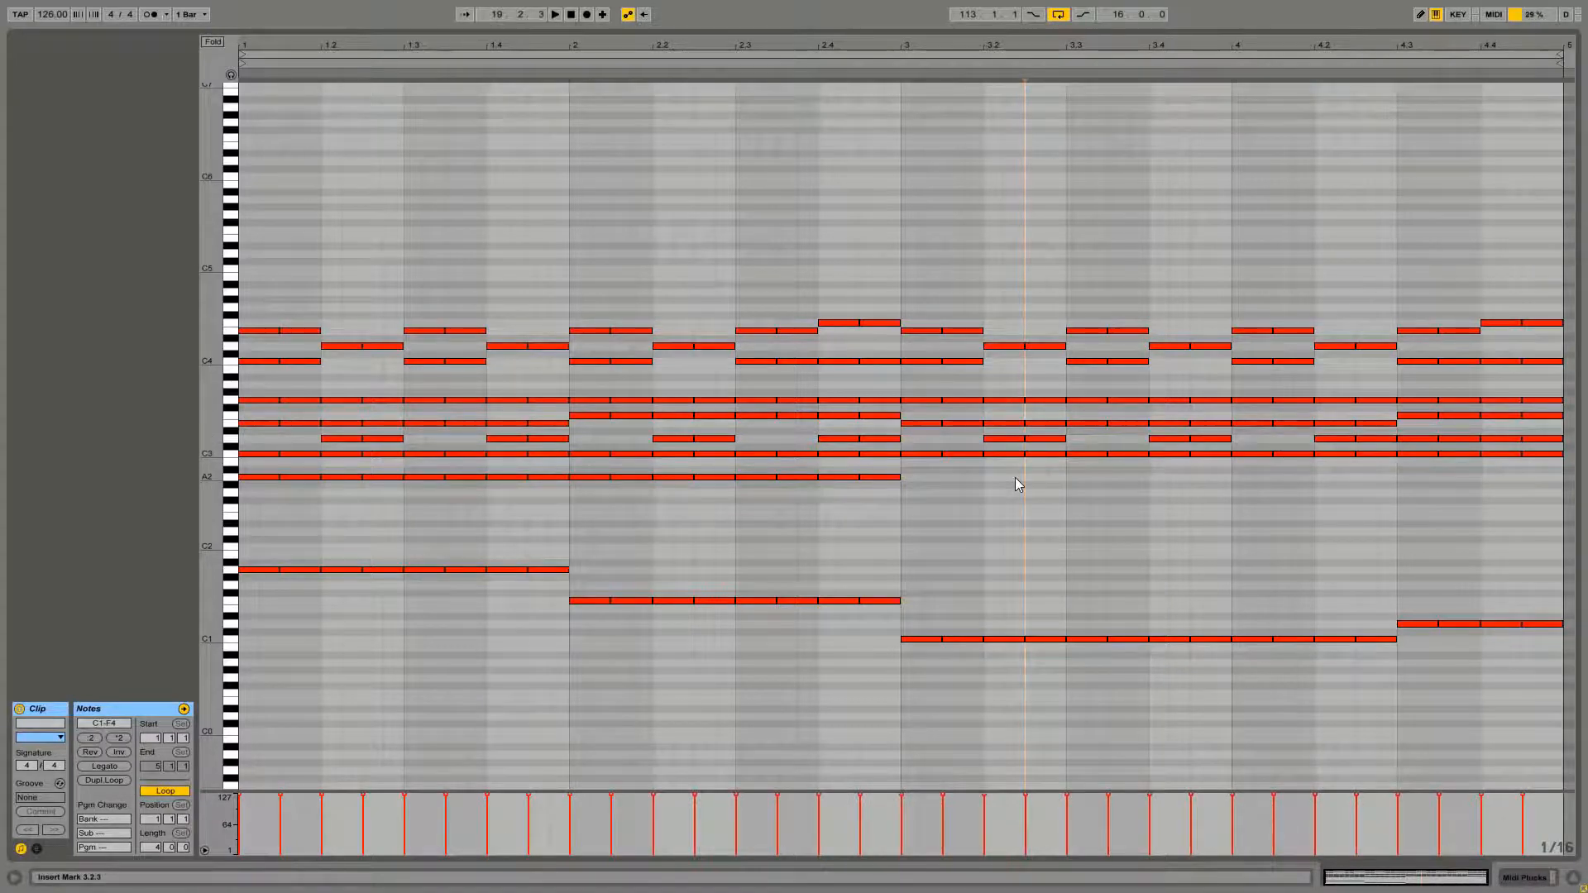
{"action": "key", "text": "space"}
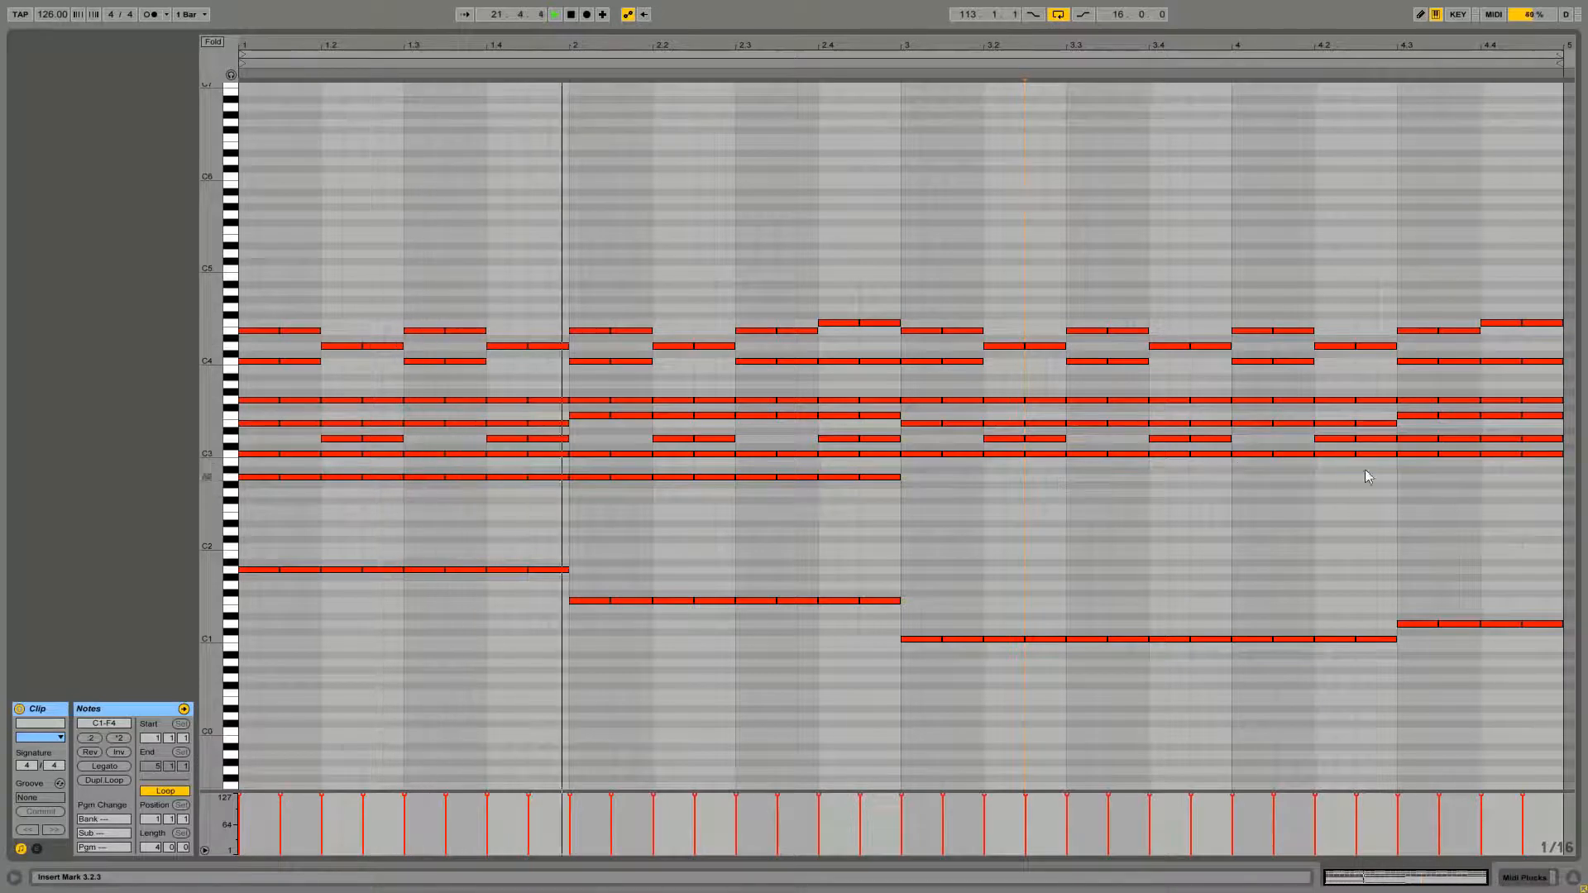
Select and inspect the chord notes stacked at bar 4, beat 3
{"action": "left_click", "coordinate": [1411, 437]}
{"action": "left_click", "coordinate": [1410, 484]}
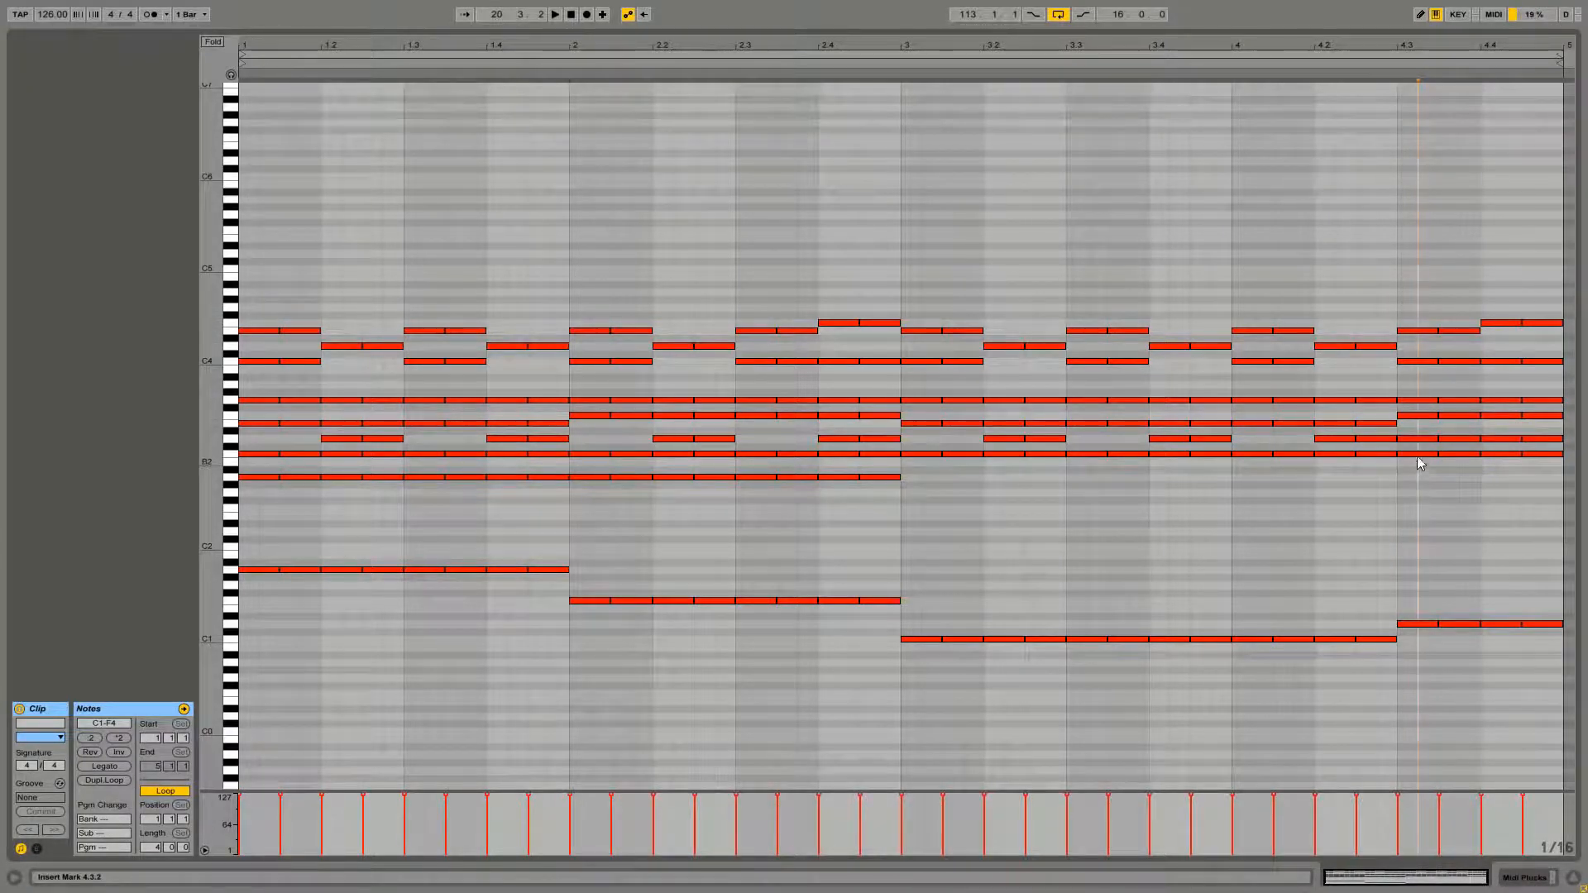
{"action": "left_click_drag", "start_coordinate": [1411, 467], "coordinate": [1420, 379]}
{"action": "left_click_drag", "start_coordinate": [1419, 502], "coordinate": [1416, 408]}
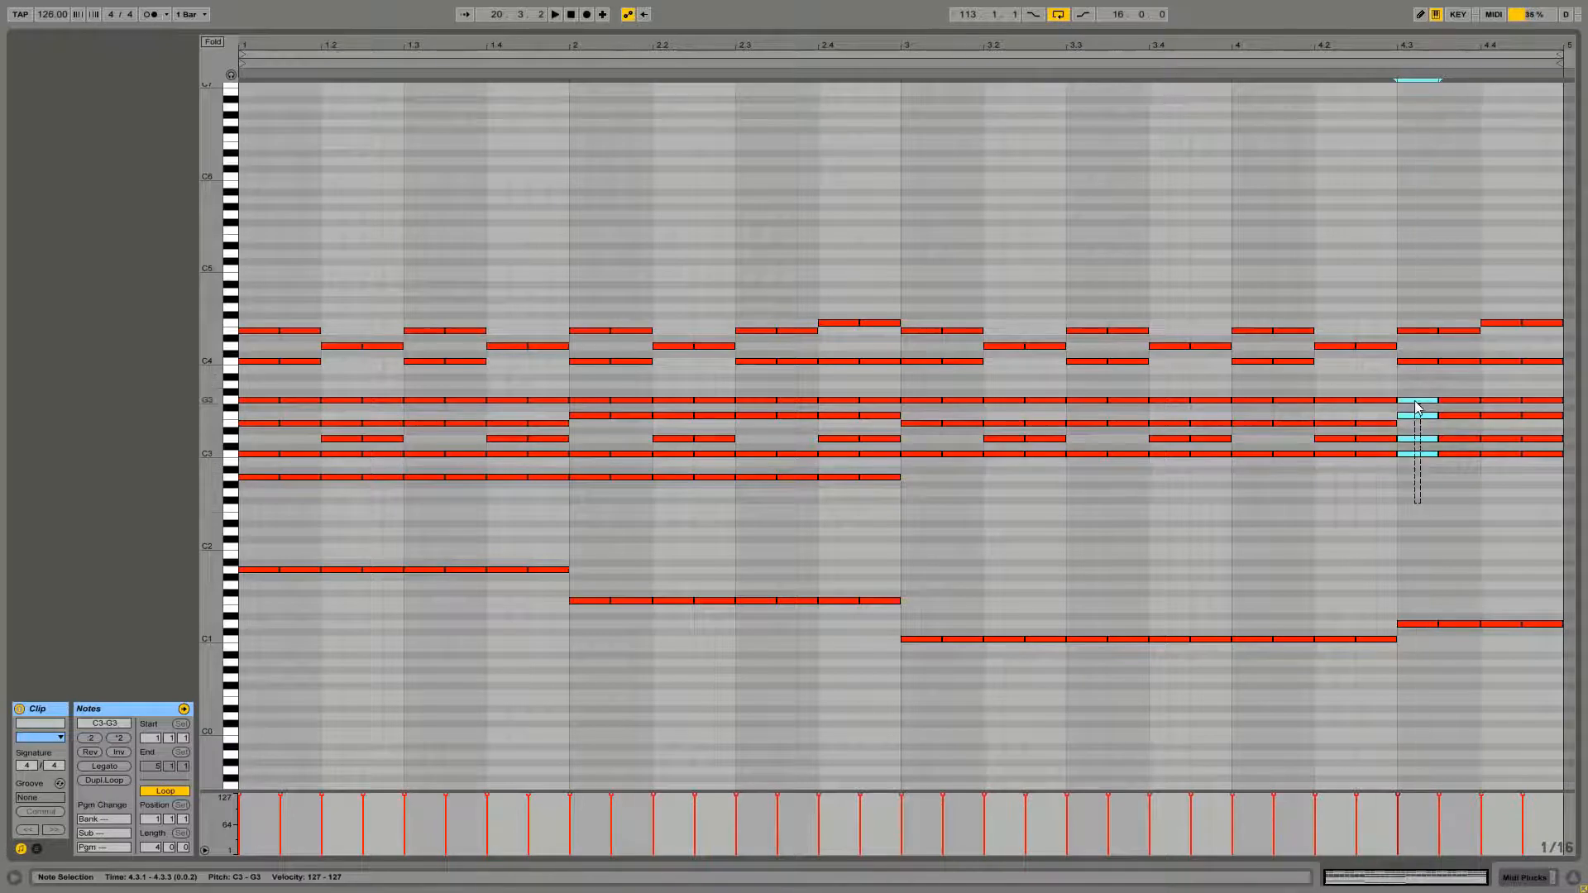
{"action": "left_click_drag", "start_coordinate": [1422, 467], "coordinate": [1423, 407]}
{"action": "left_click", "coordinate": [1417, 463]}
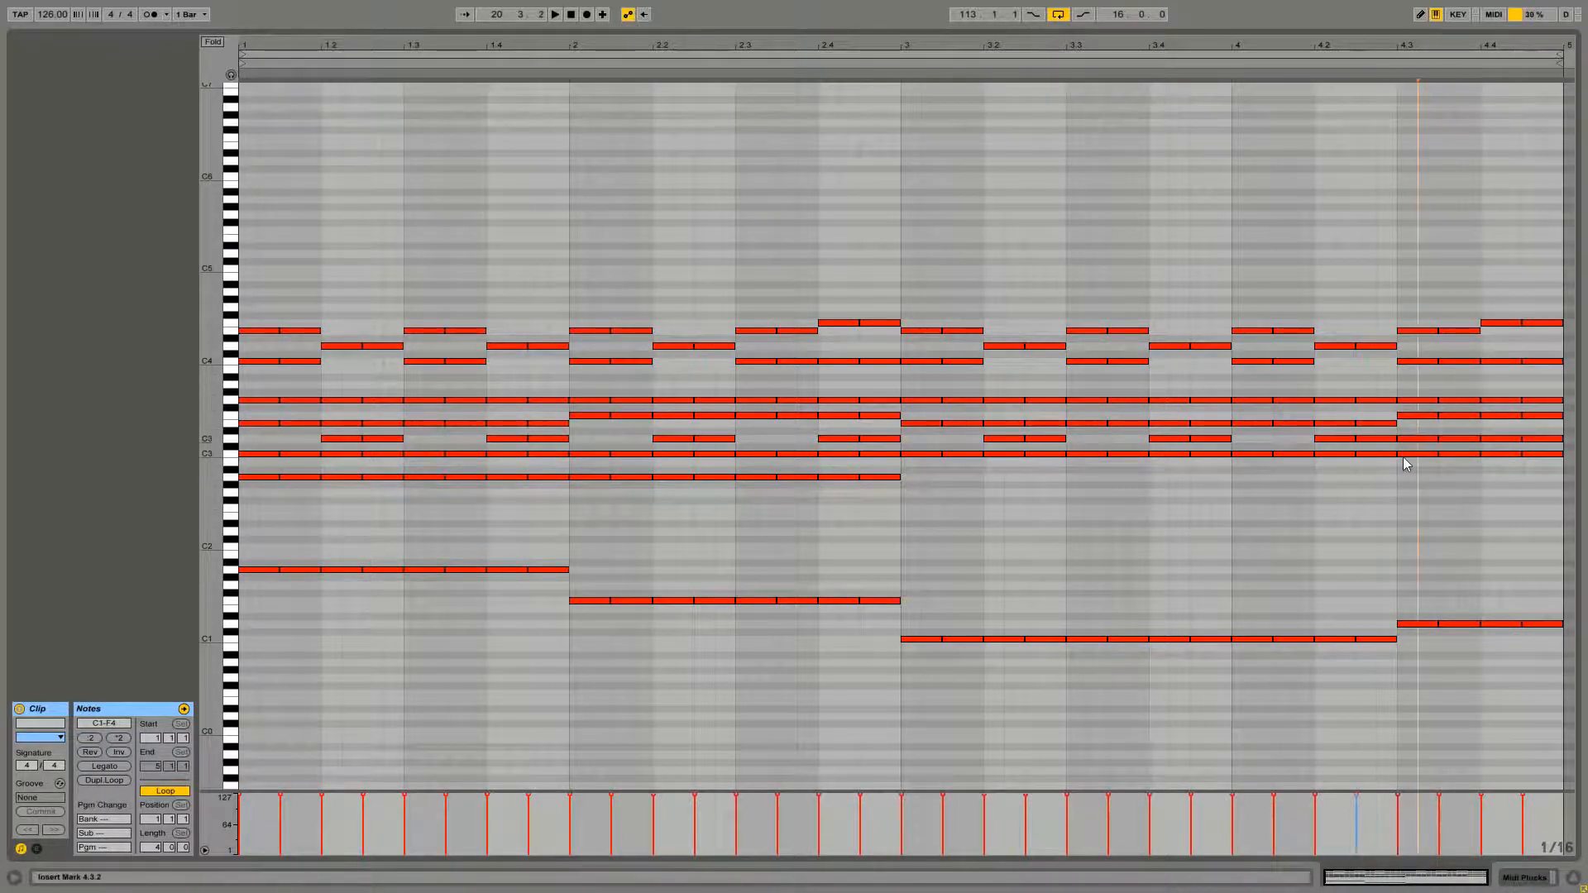
Deactivate the D3 pair at bar 4, beat 3 and play the clip back
{"action": "left_click_drag", "start_coordinate": [1418, 428], "coordinate": [1457, 440]}
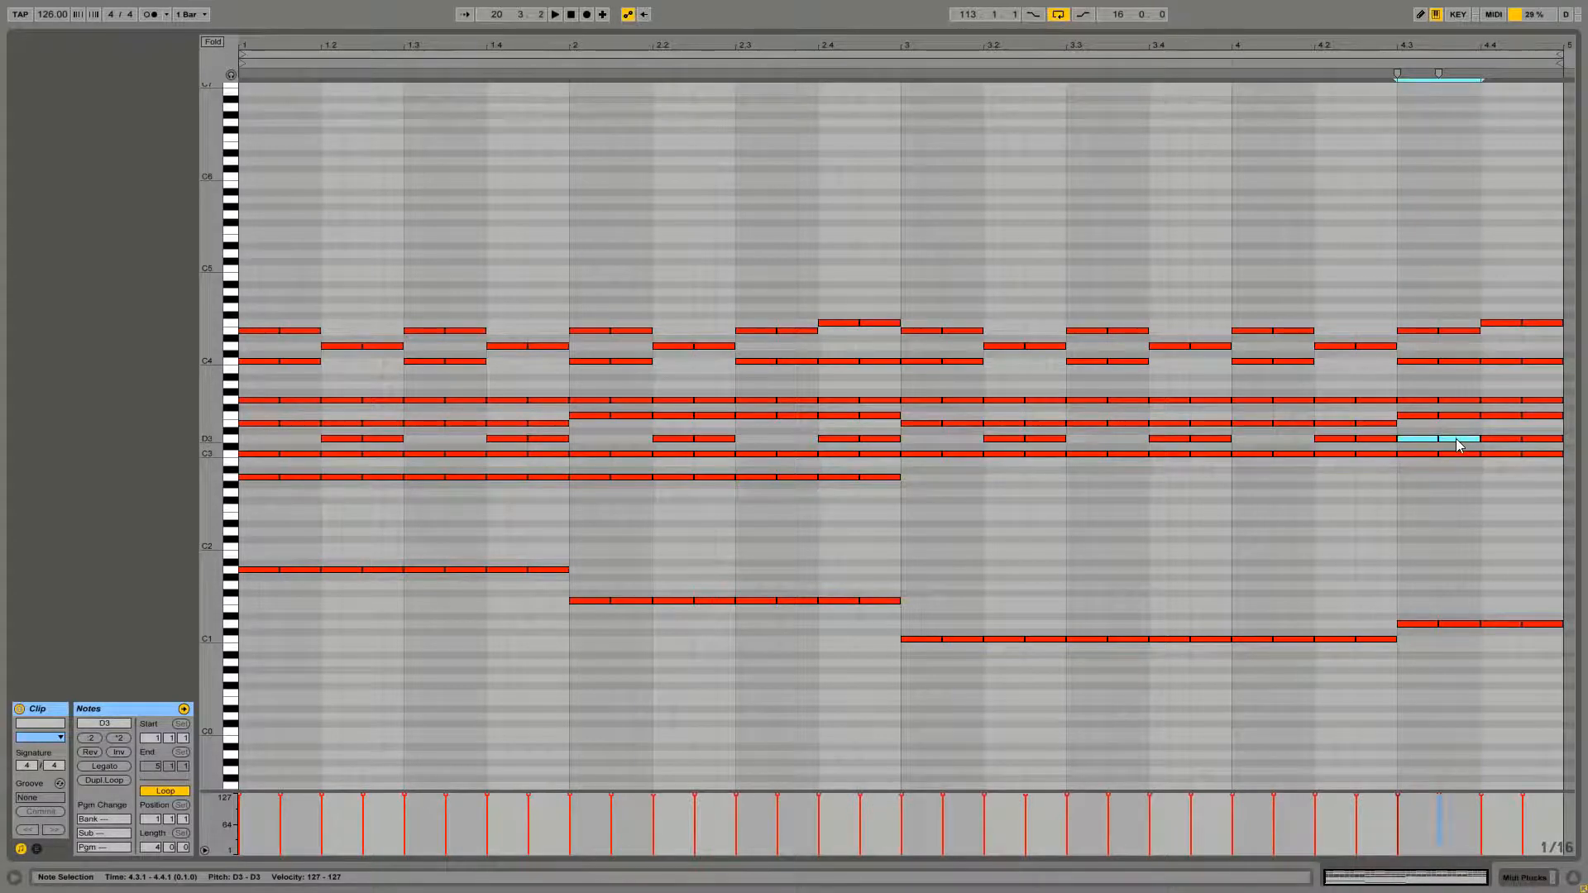
{"action": "left_click", "coordinate": [1410, 332]}
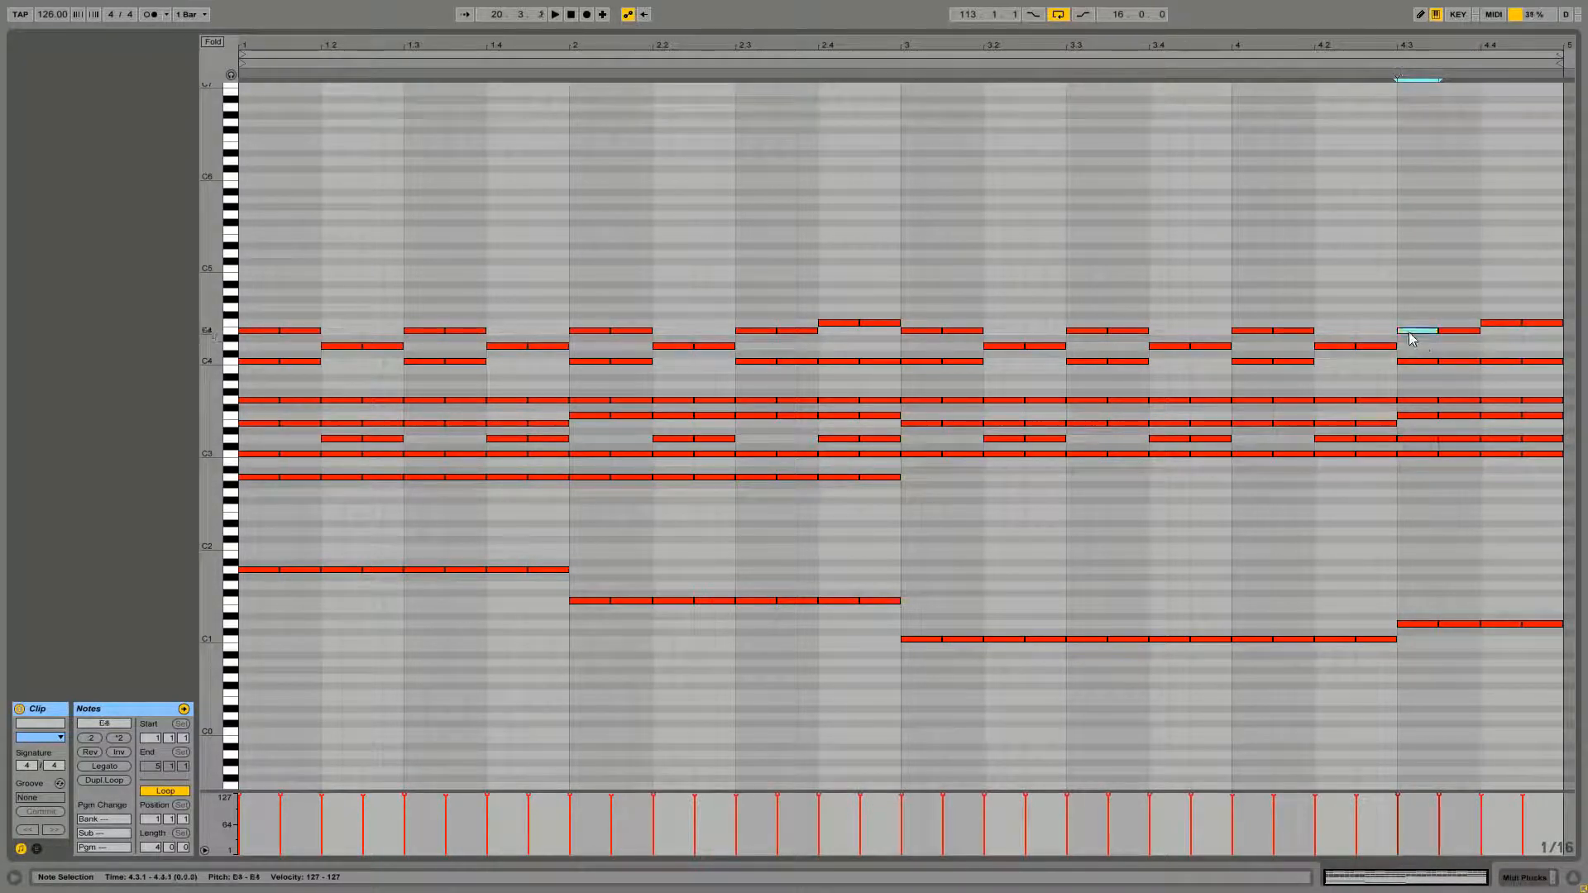
{"action": "left_click_drag", "start_coordinate": [1408, 426], "coordinate": [1469, 447]}
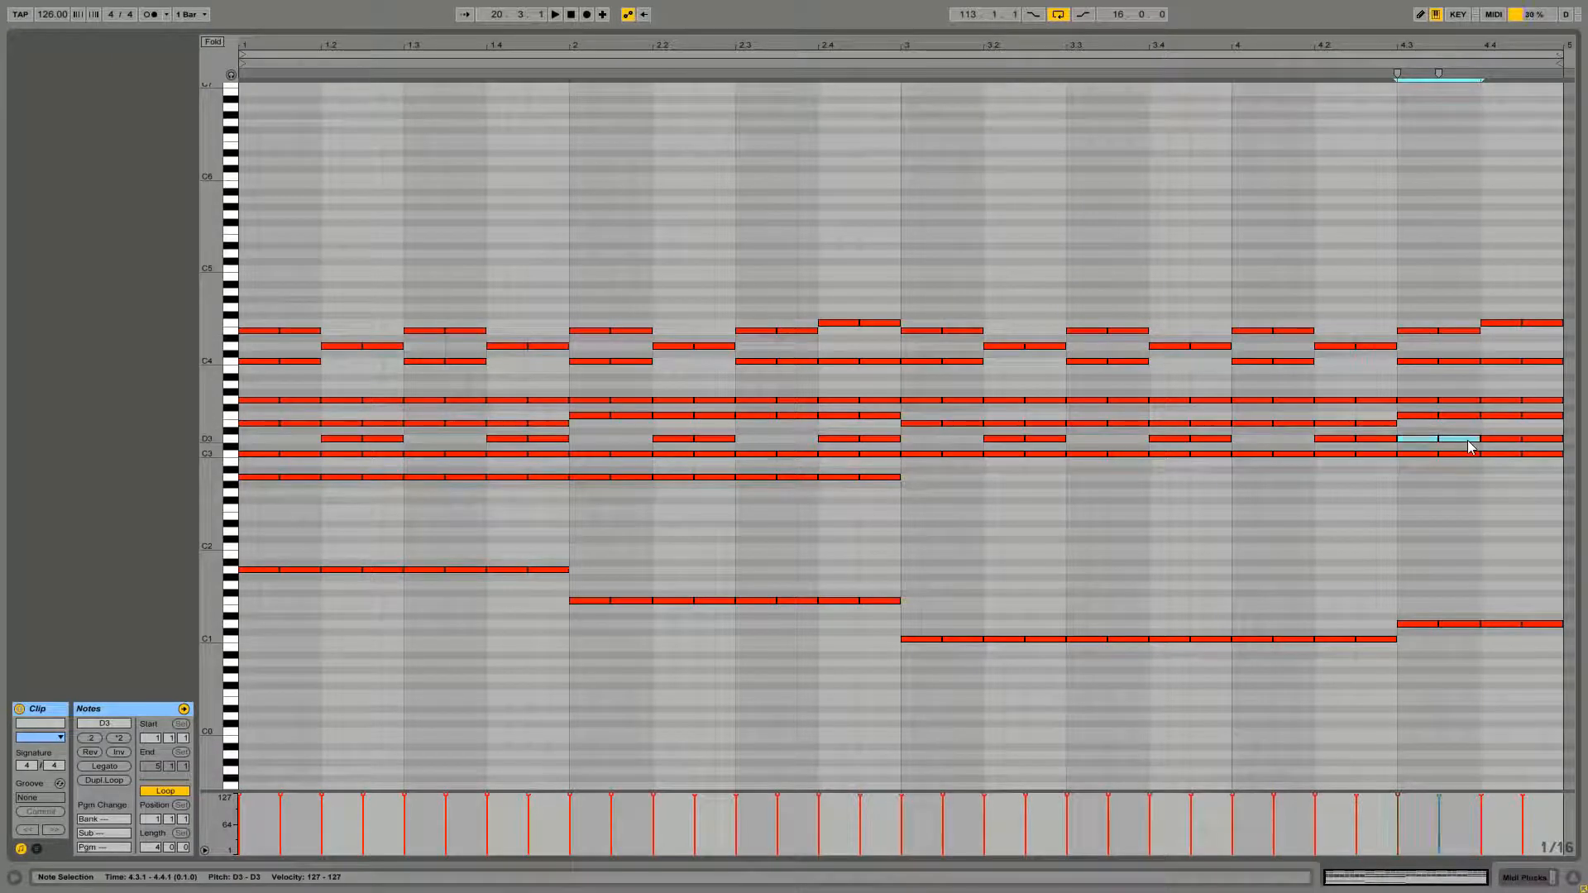
{"action": "left_click", "coordinate": [1398, 288]}
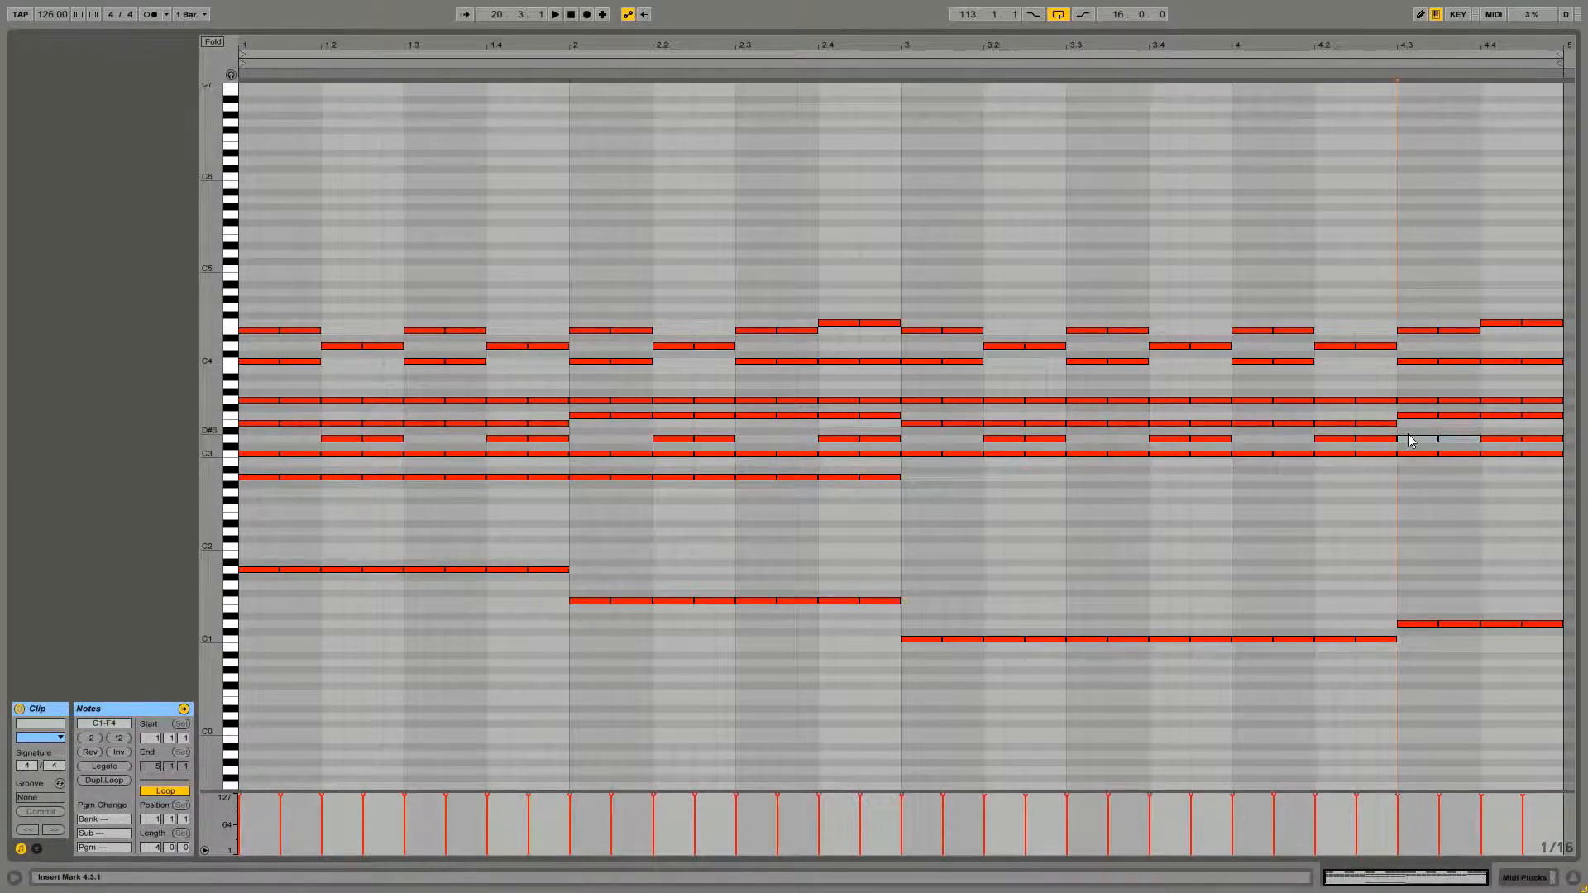
{"action": "key", "text": "space"}
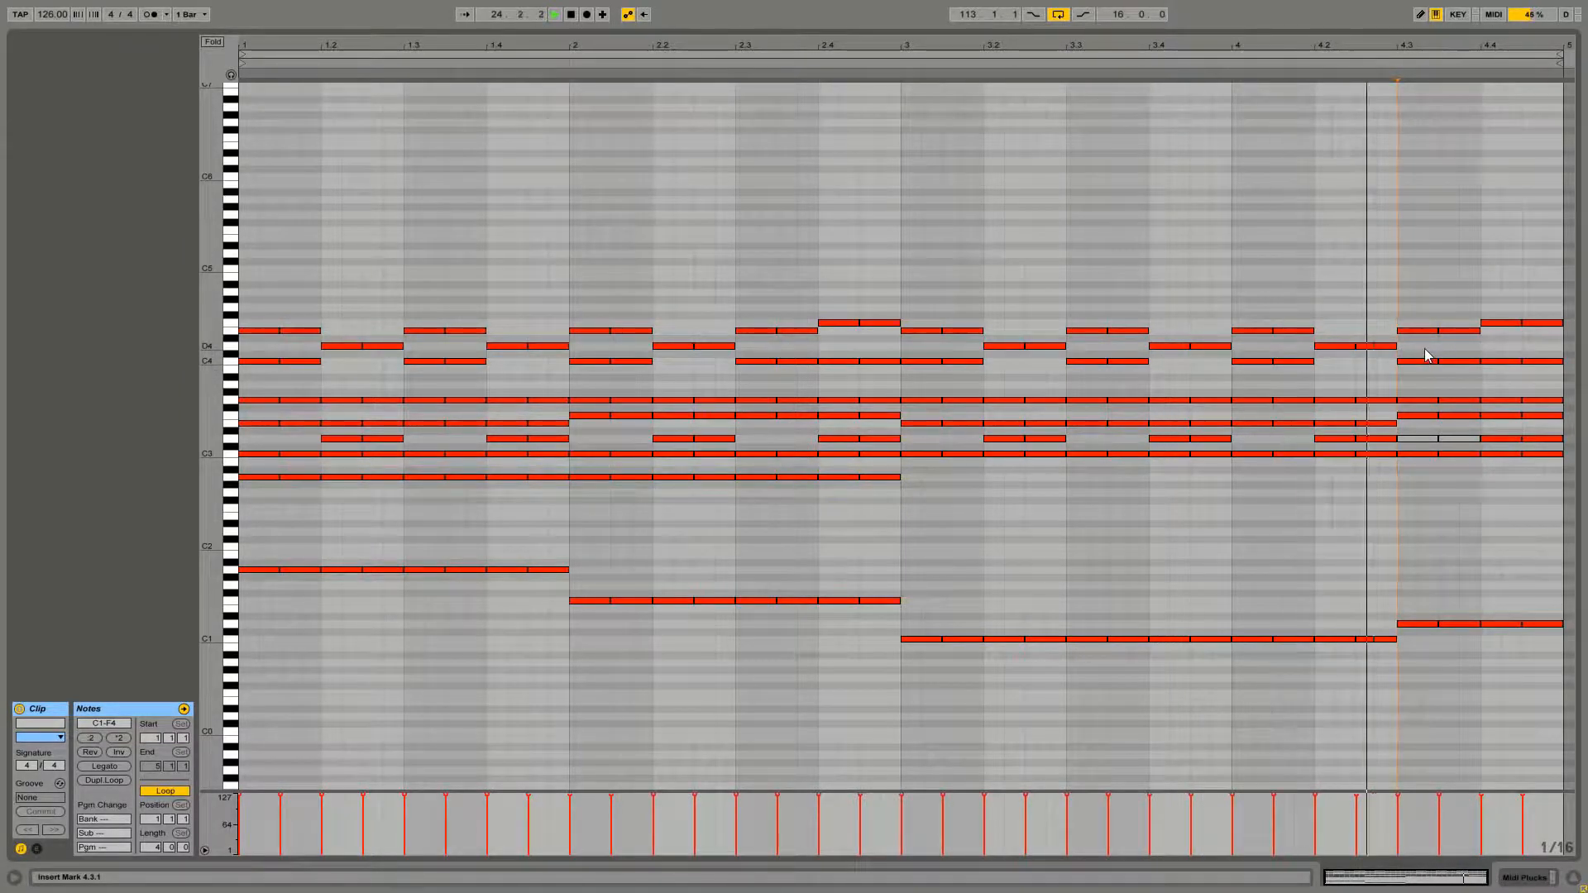
Select the C4 pair at bar 4, beat 3 and play the clip back
{"action": "left_click_drag", "start_coordinate": [1420, 348], "coordinate": [1467, 389]}
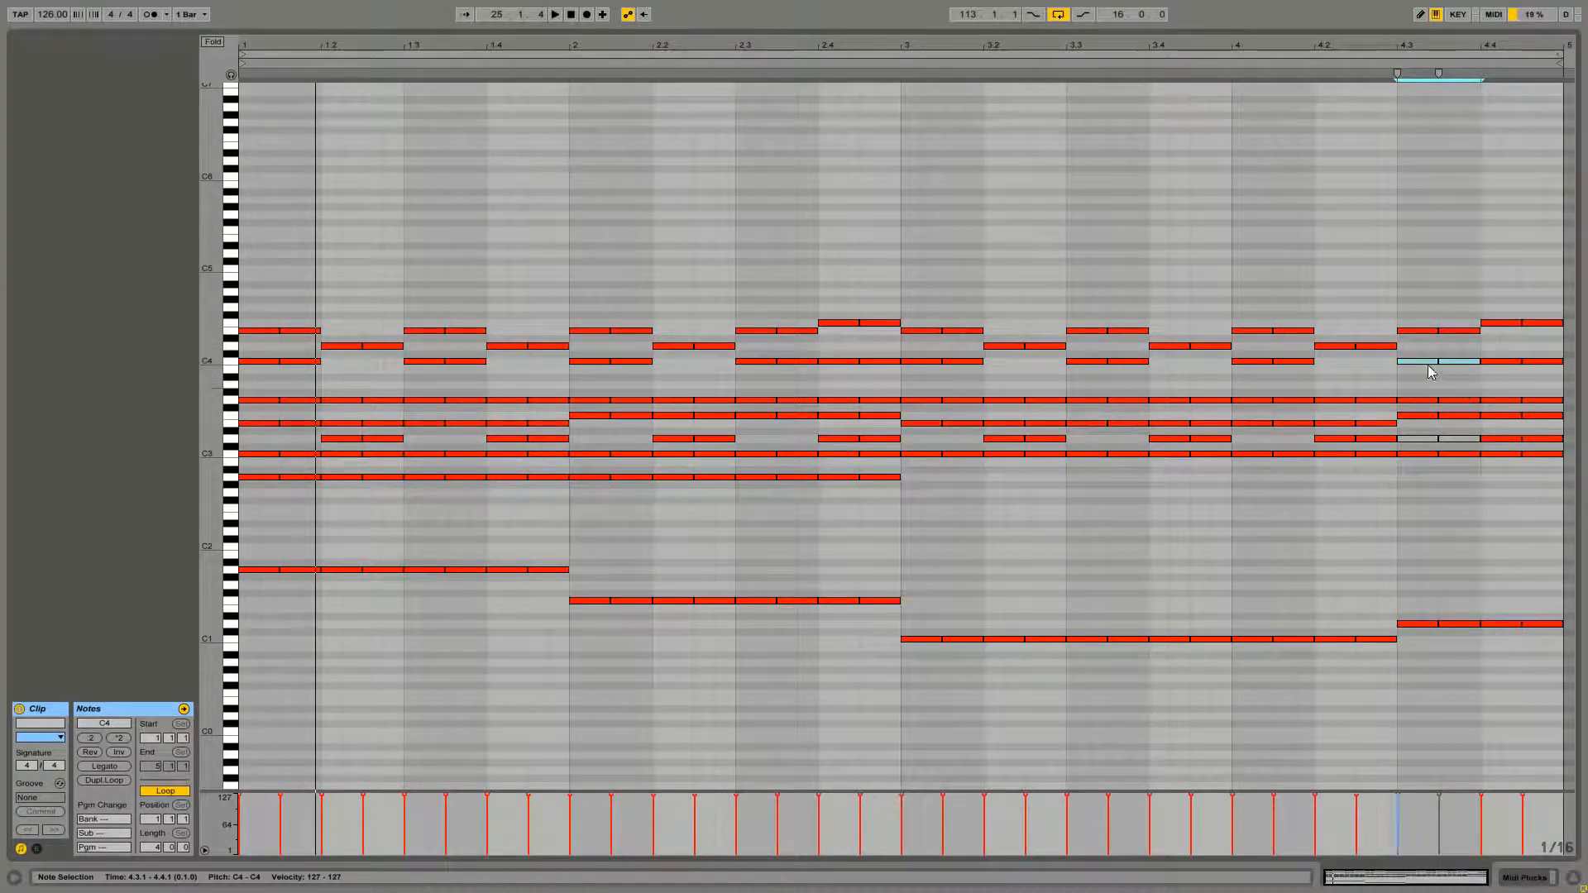
{"action": "key", "text": "space"}
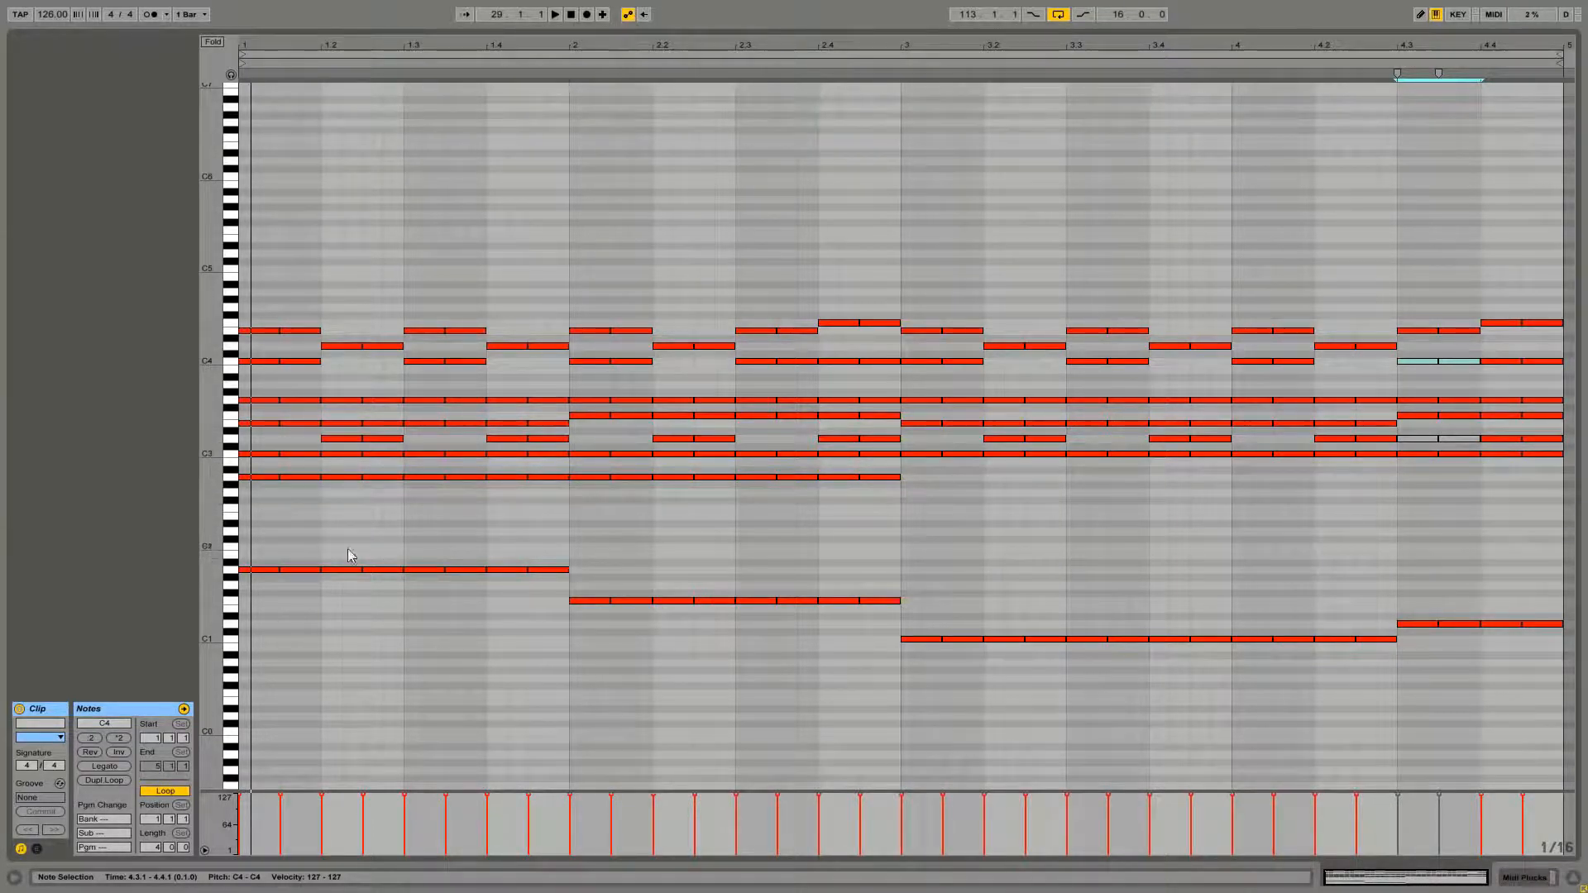
Open the Bass MIDI clip and transpose all its notes up one octave
{"action": "left_click_drag", "start_coordinate": [257, 536], "coordinate": [1574, 719]}
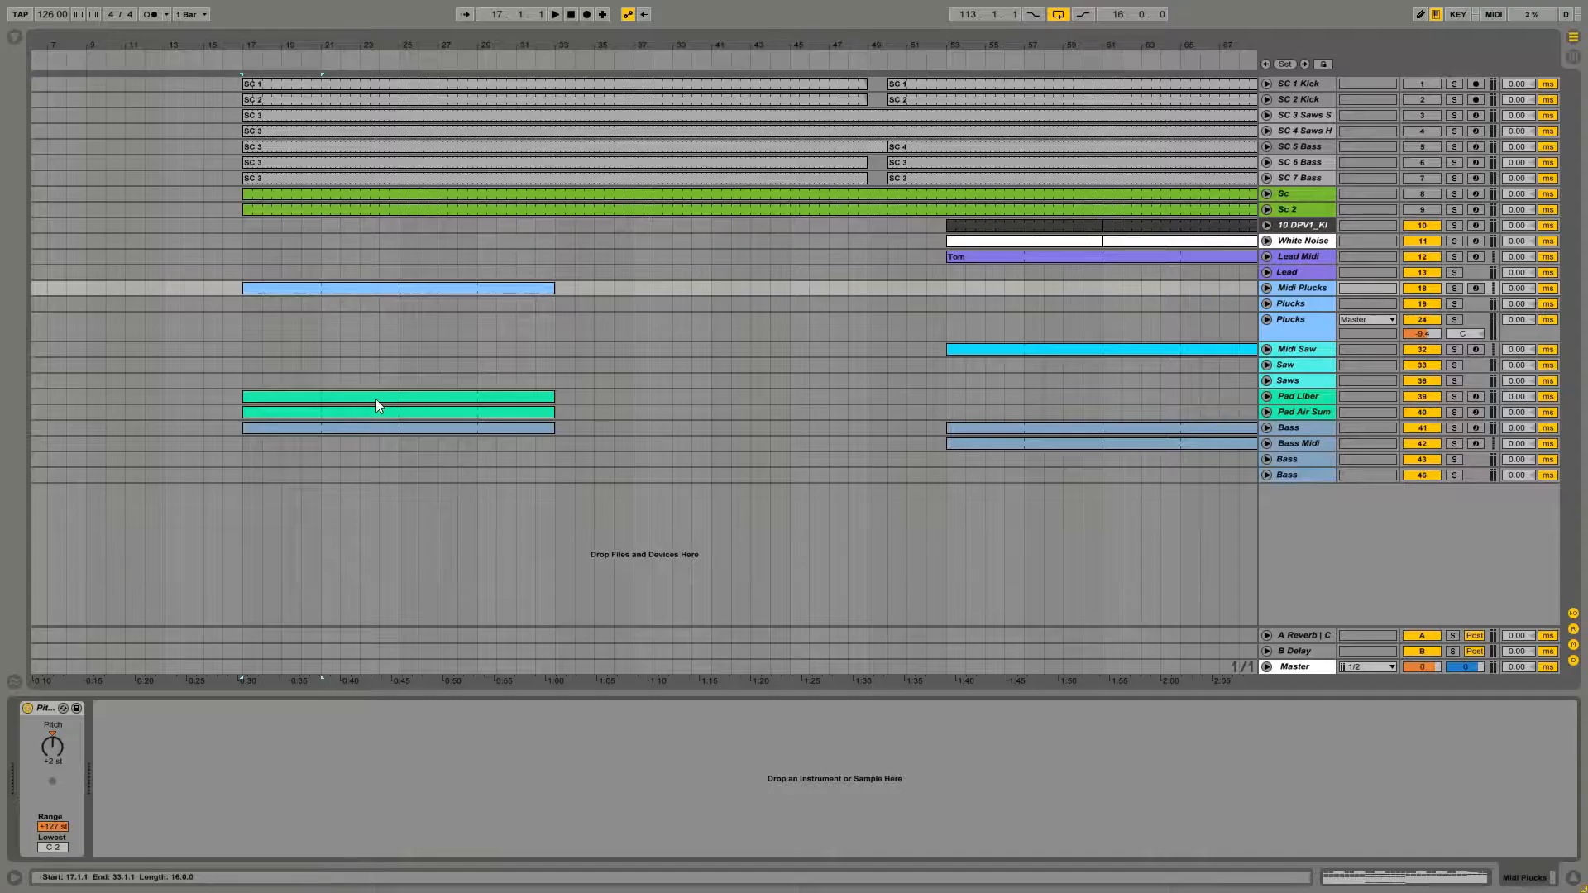
{"action": "left_click", "coordinate": [419, 431]}
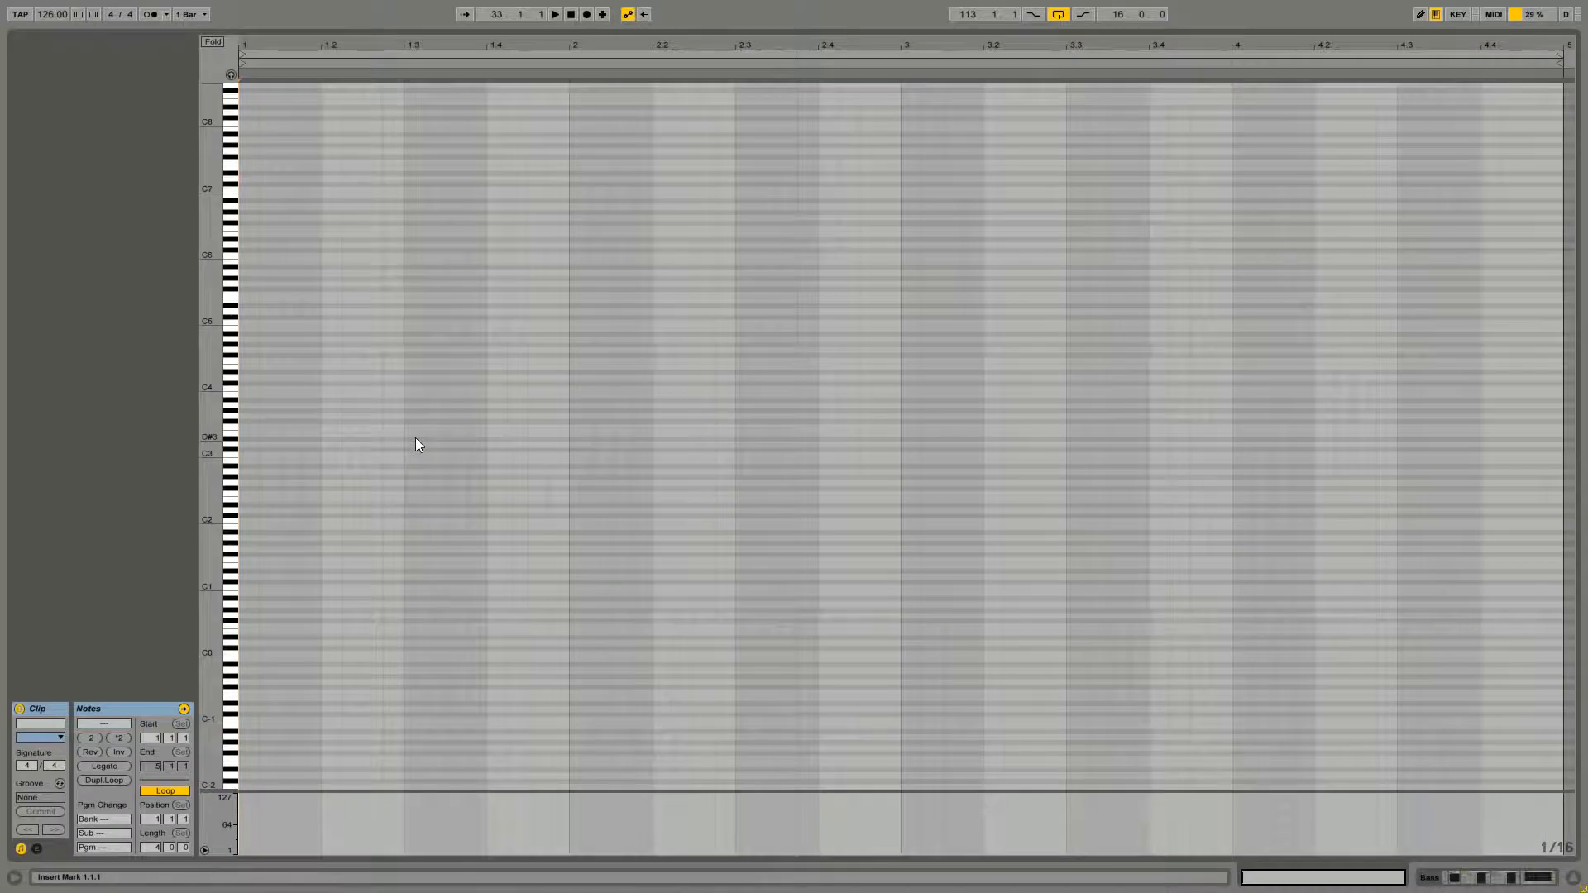
{"action": "key", "text": "space"}
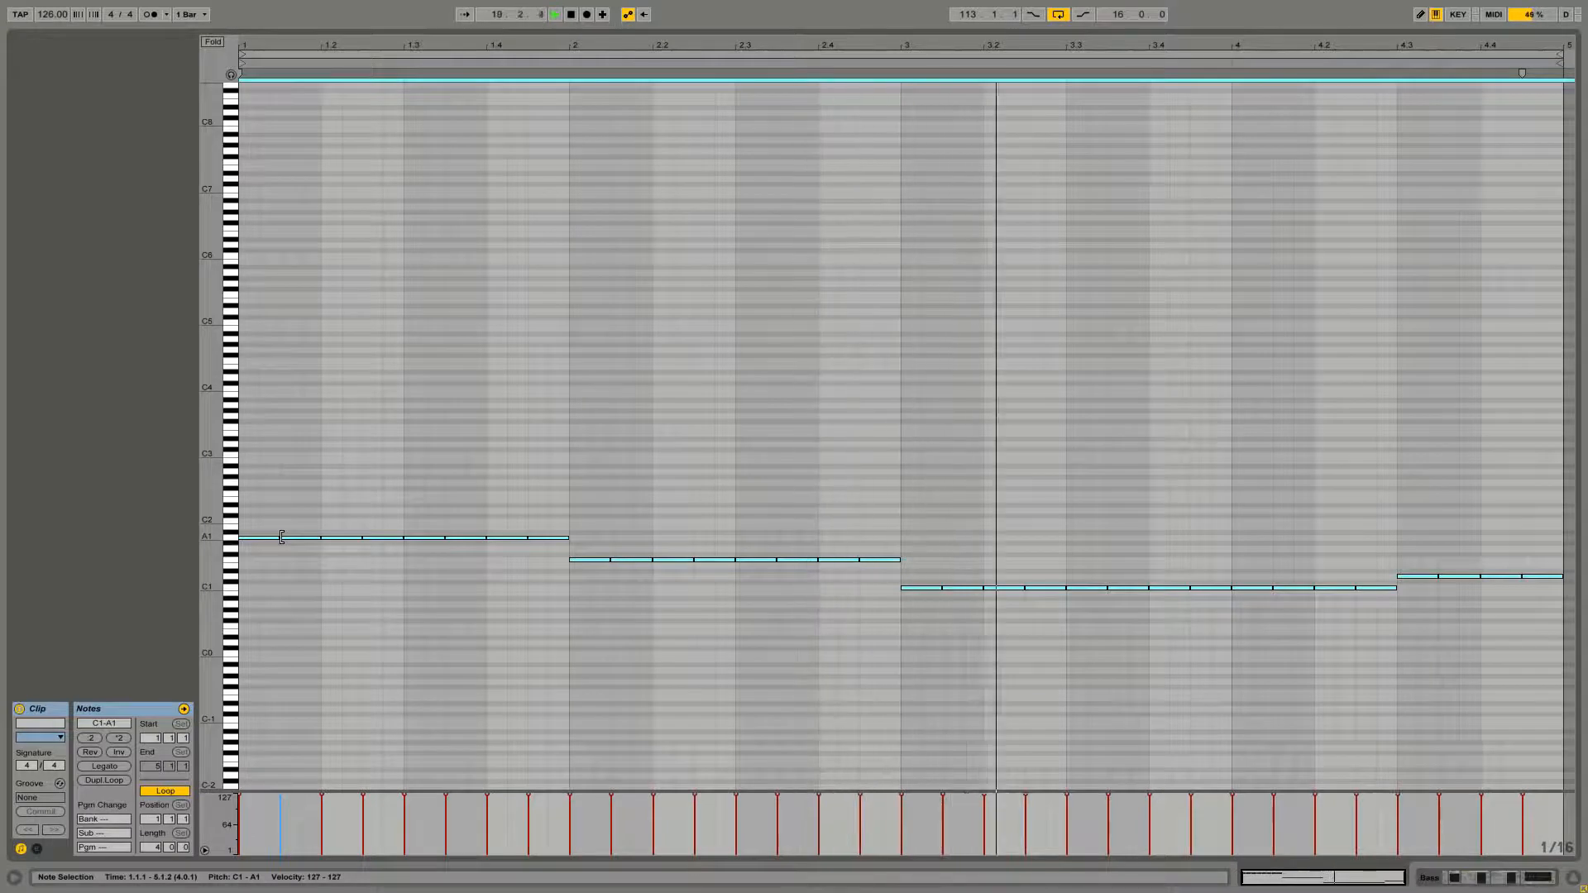
{"action": "key", "text": "shift+Up"}
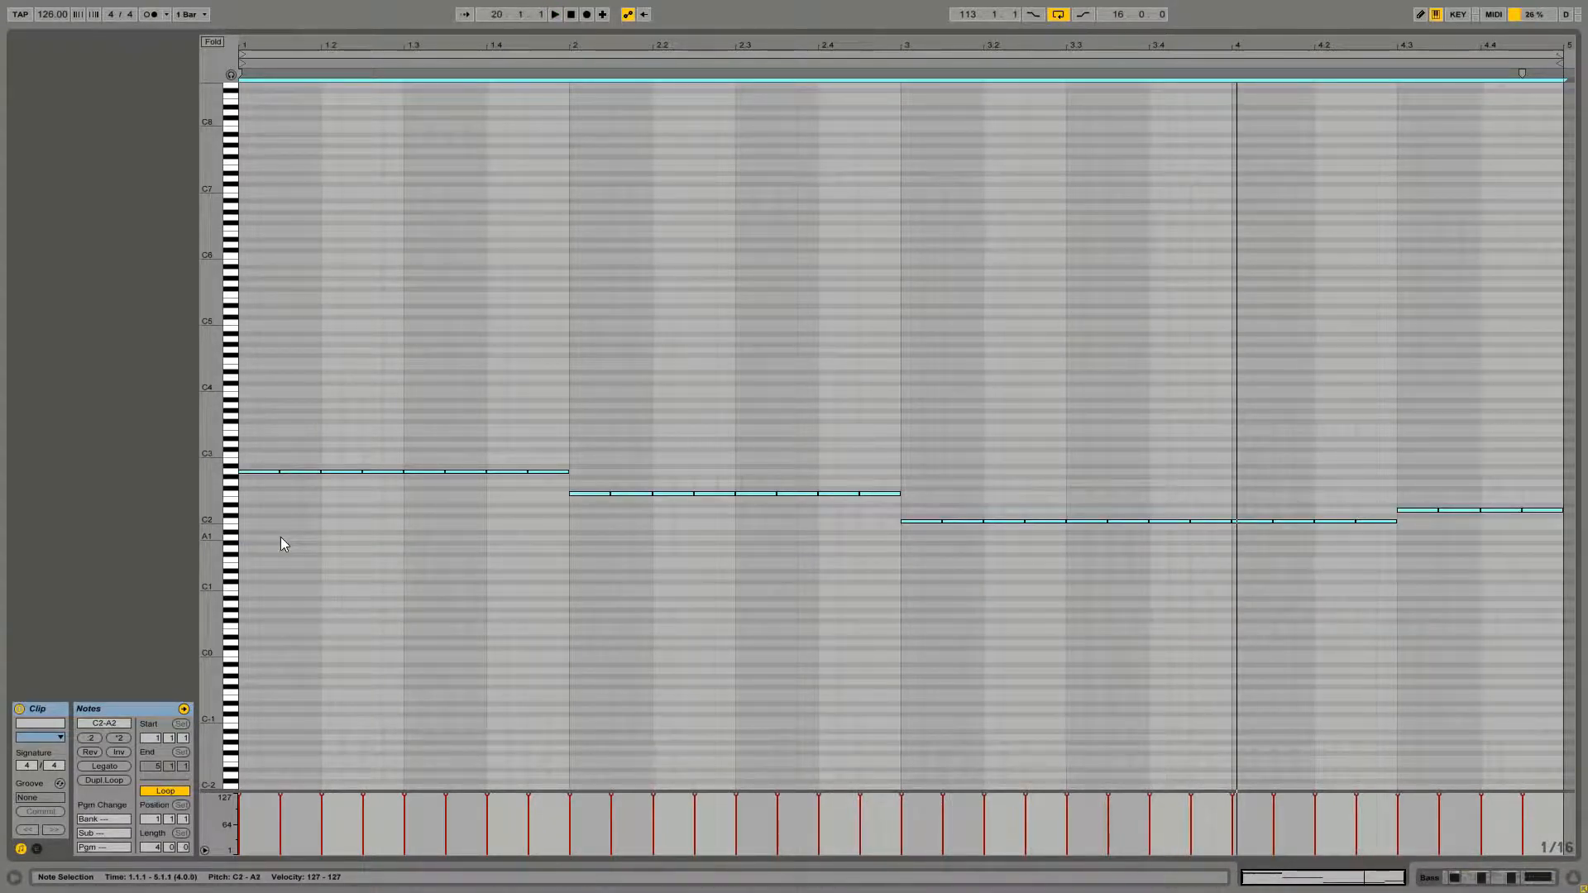
Play the bass clip and raise its bar 3 and bar 4 notes by one octave
{"action": "key", "text": "space"}
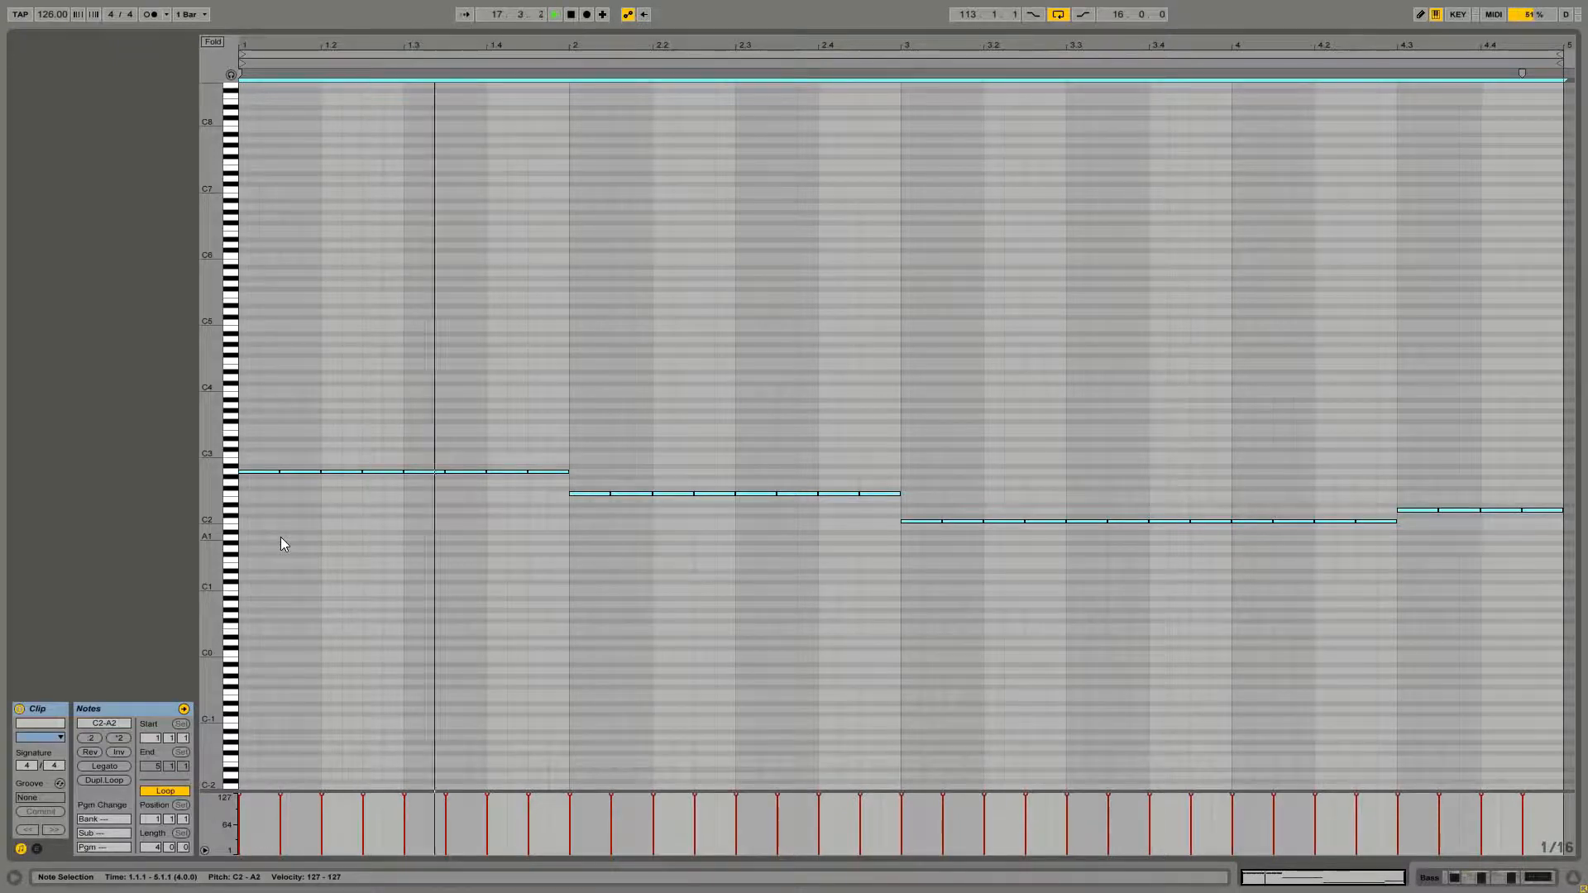
{"action": "left_click_drag", "start_coordinate": [920, 488], "coordinate": [1378, 581]}
{"action": "key", "text": "shift+Up"}
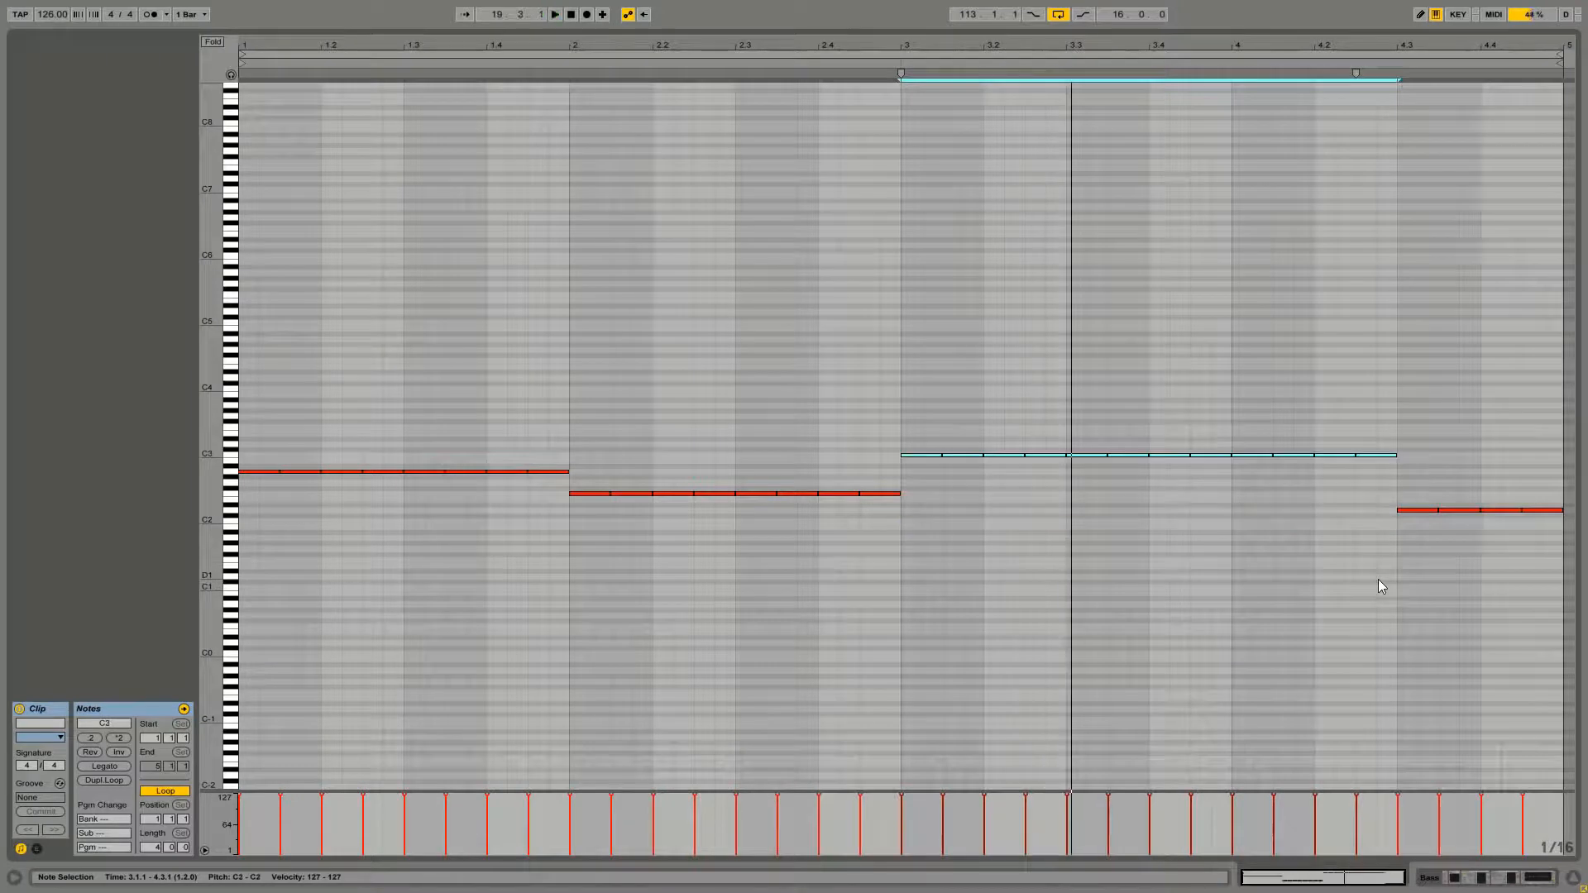
{"action": "left_click_drag", "start_coordinate": [1376, 478], "coordinate": [1550, 532]}
{"action": "key", "text": "shift+Up"}
Lower every note in the bass clip by one octave
{"action": "left_click_drag", "start_coordinate": [255, 373], "coordinate": [1560, 633]}
{"action": "key", "text": "shift+Down"}
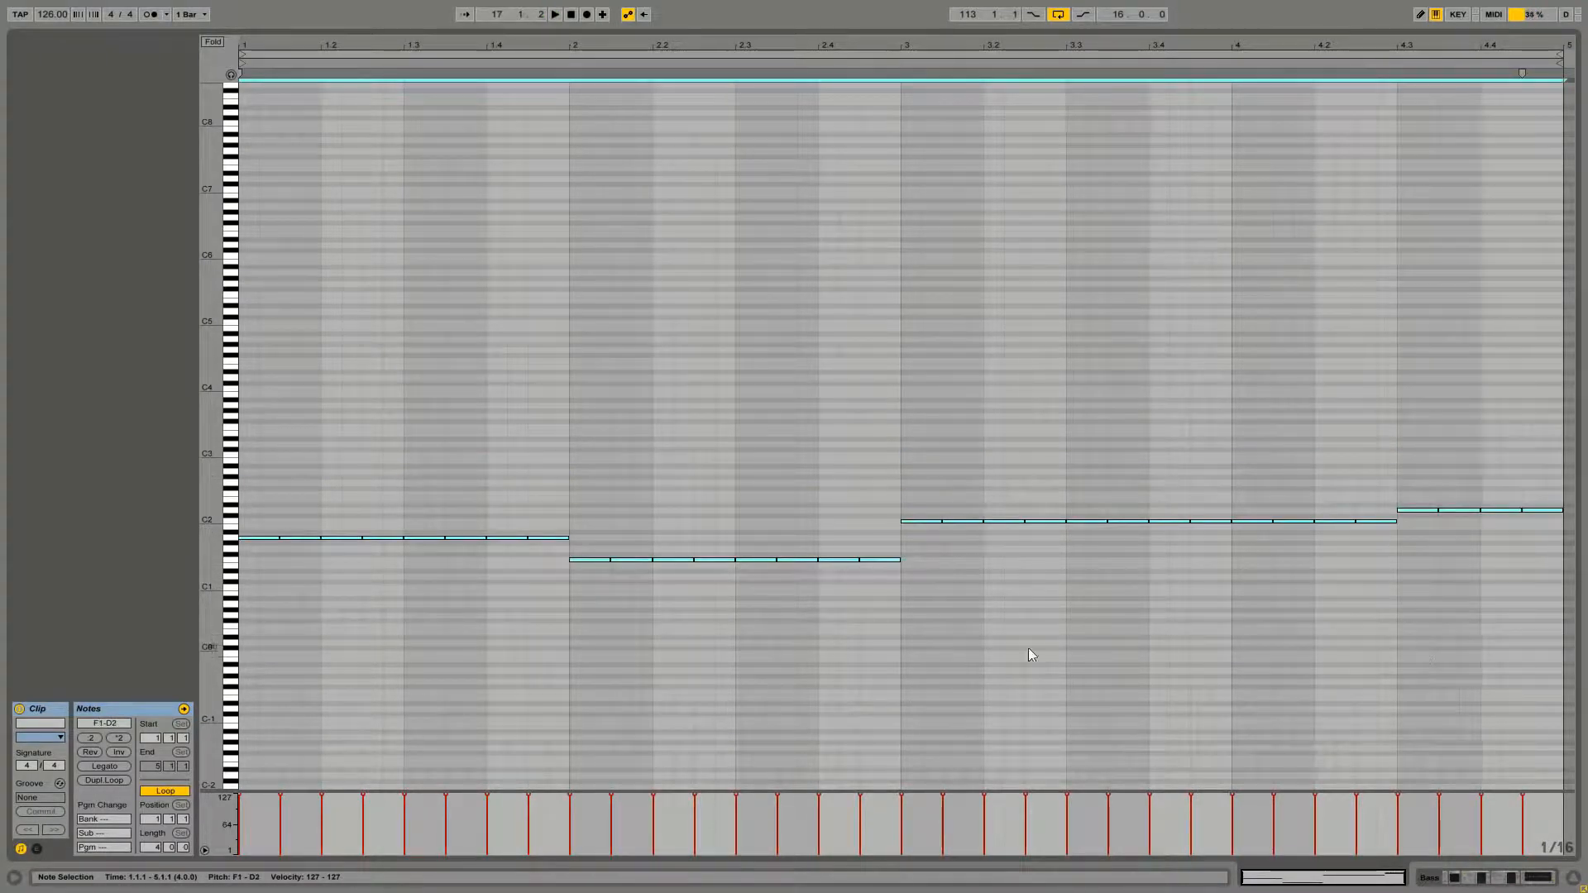
{"action": "left_click", "coordinate": [1029, 650]}
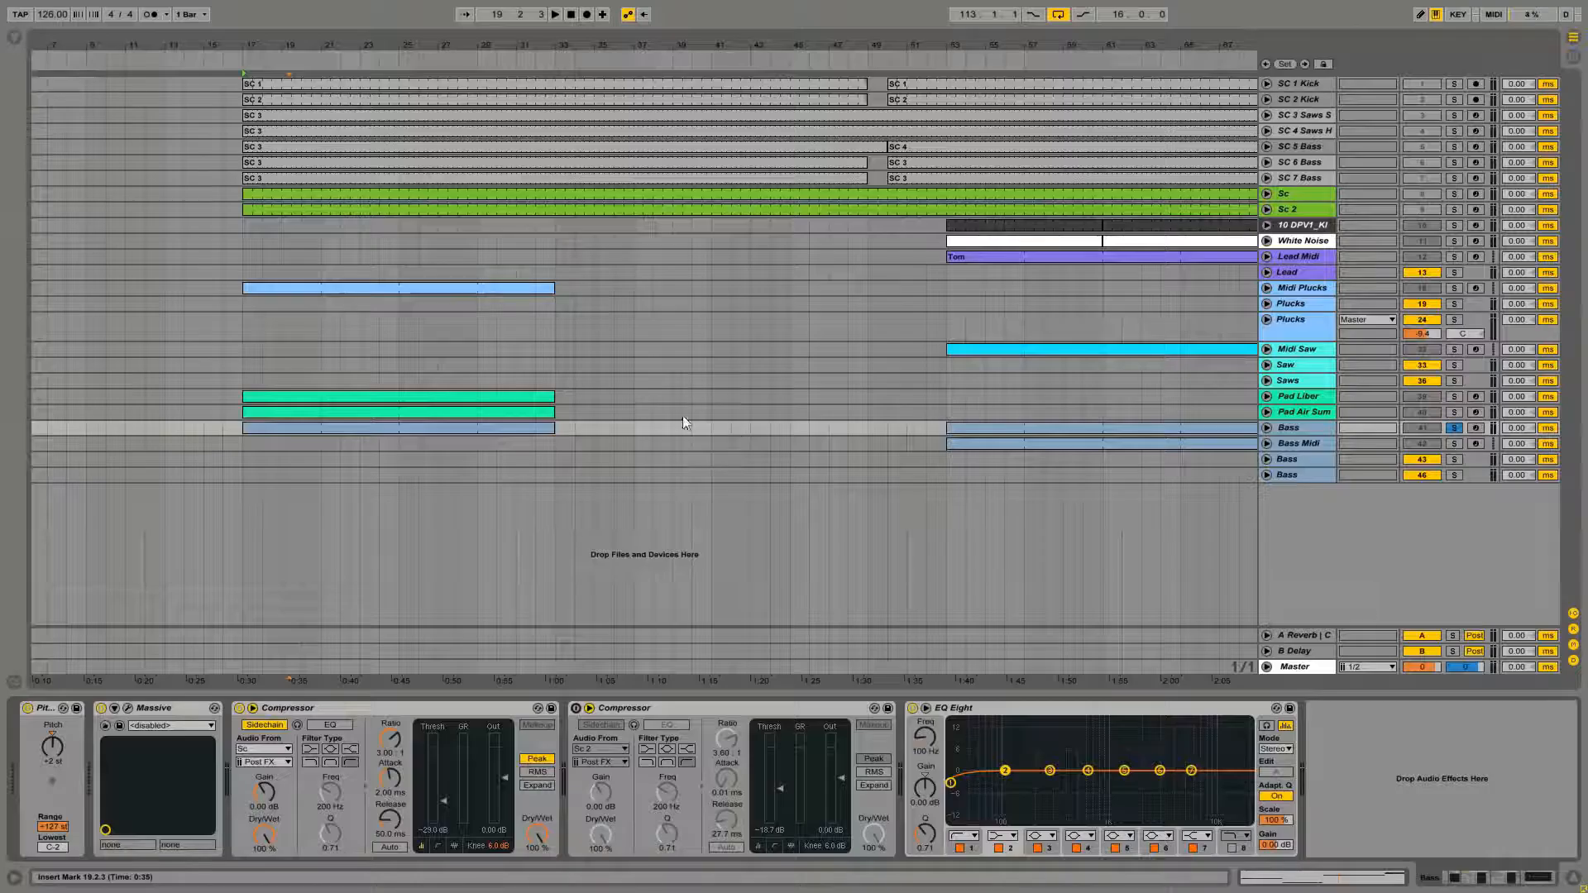
Open the Midi Plucks clip and raise its bass notes in bars 3 and 4 by one octave
{"action": "double_click", "coordinate": [473, 290]}
{"action": "left_click_drag", "start_coordinate": [900, 632], "coordinate": [1482, 669]}
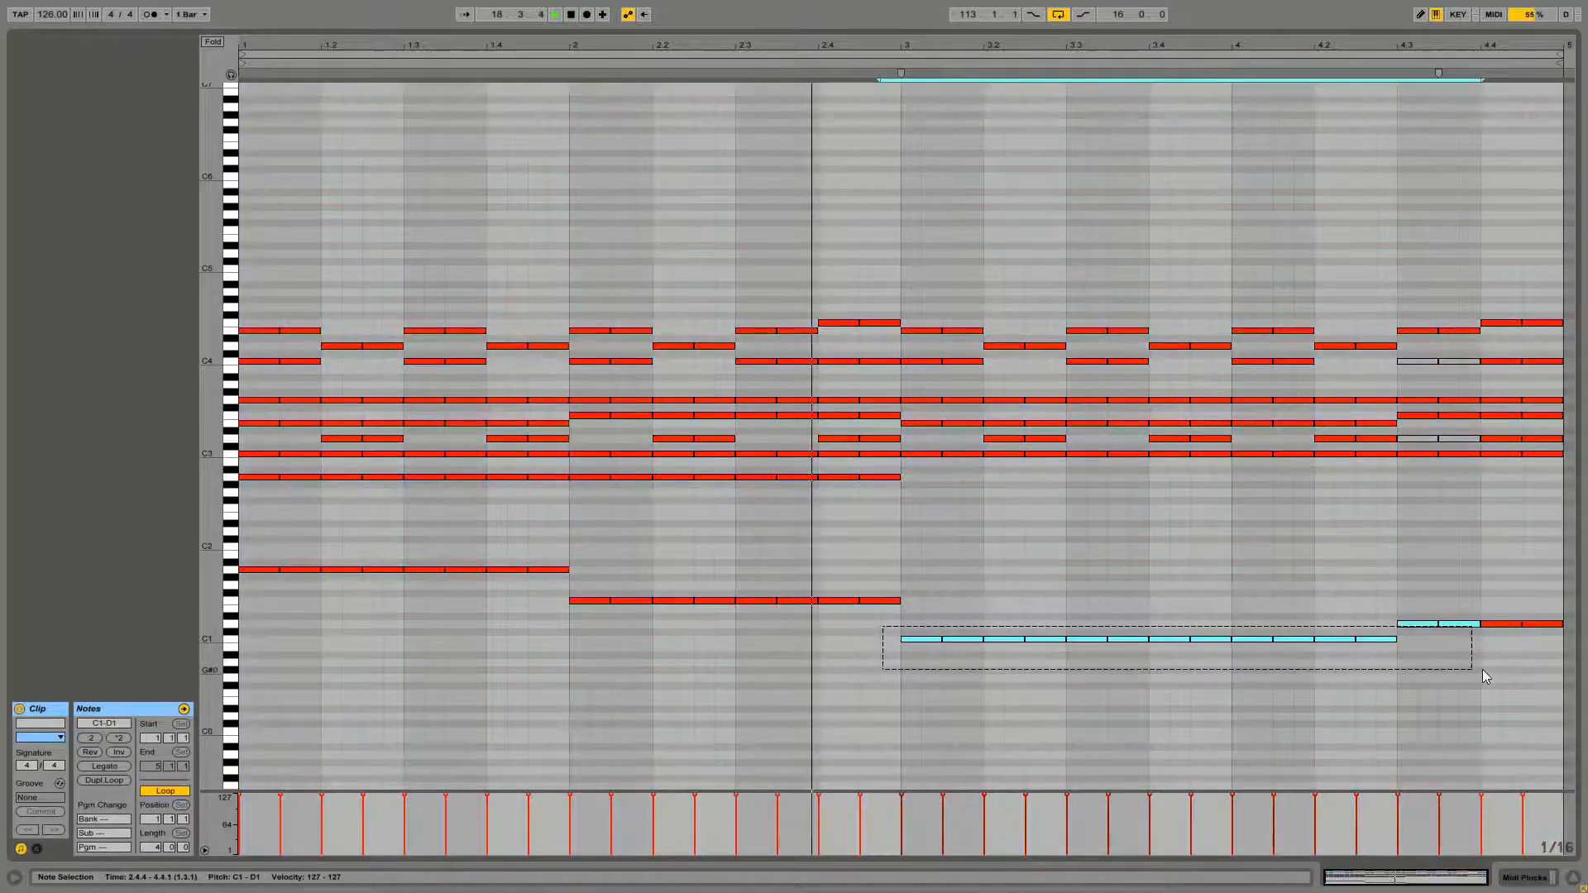
{"action": "key", "text": "shift+Up"}
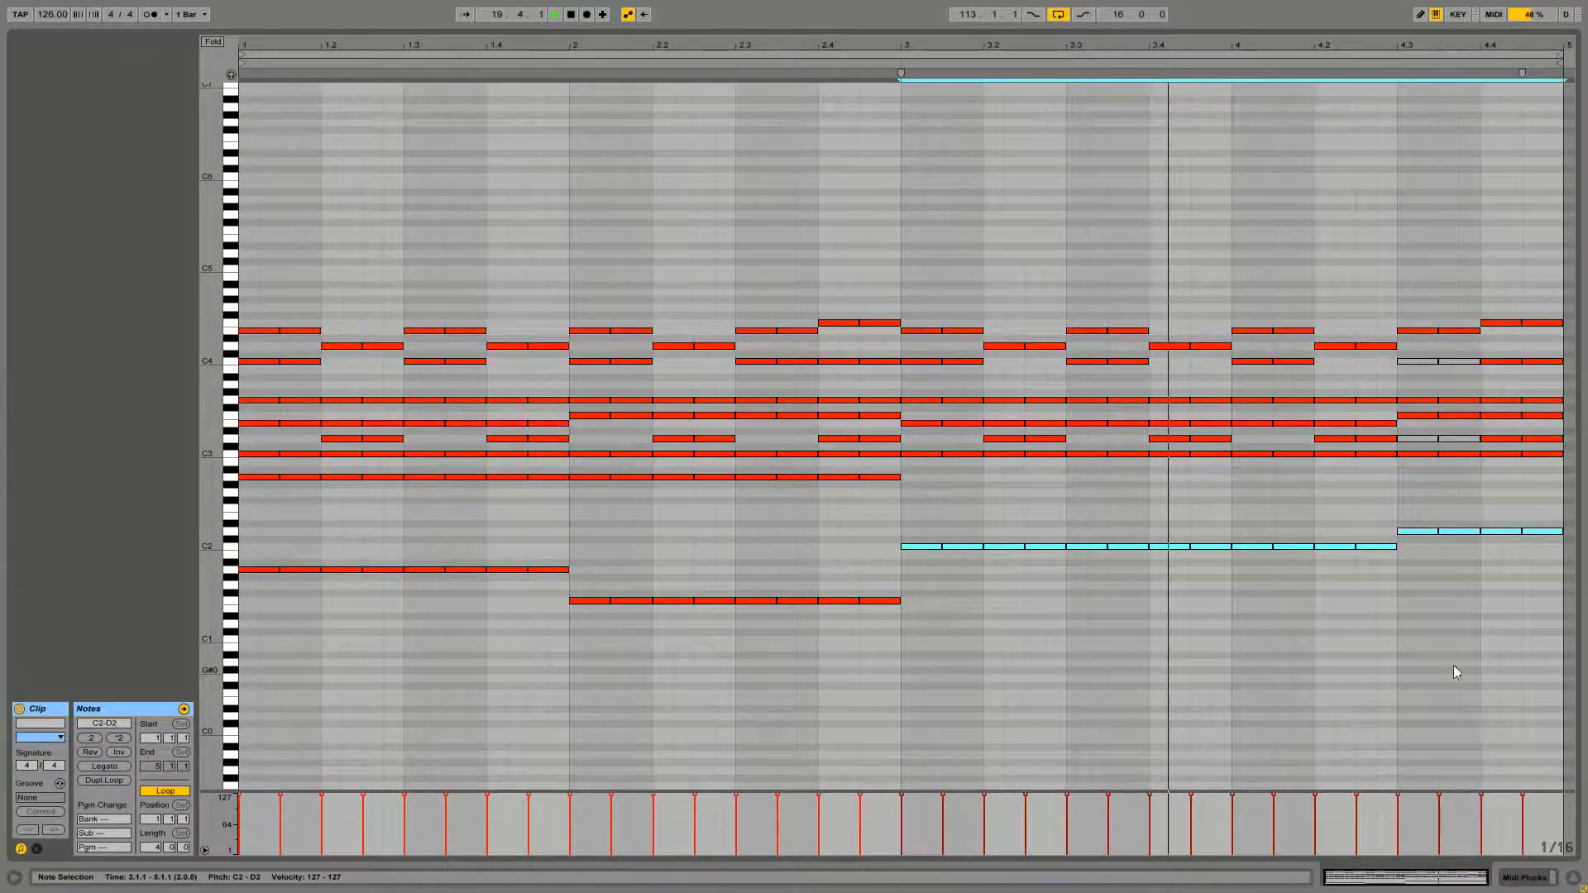
{"action": "left_click", "coordinate": [1084, 602]}
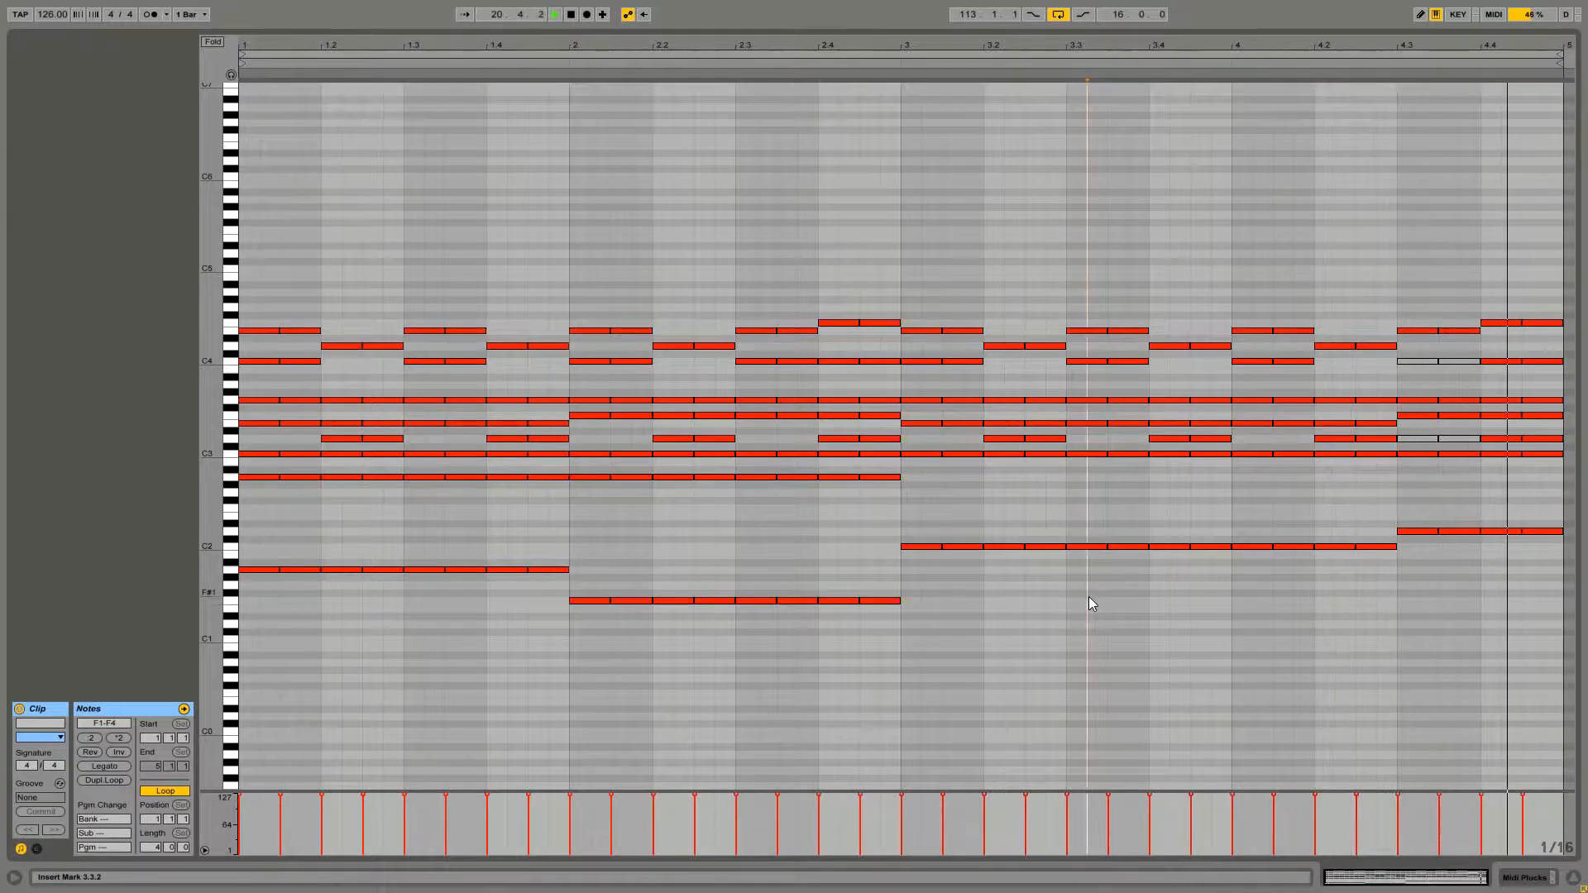
Reopen the Midi Plucks clip and select all of its notes
{"action": "key", "text": "shift+Tab"}
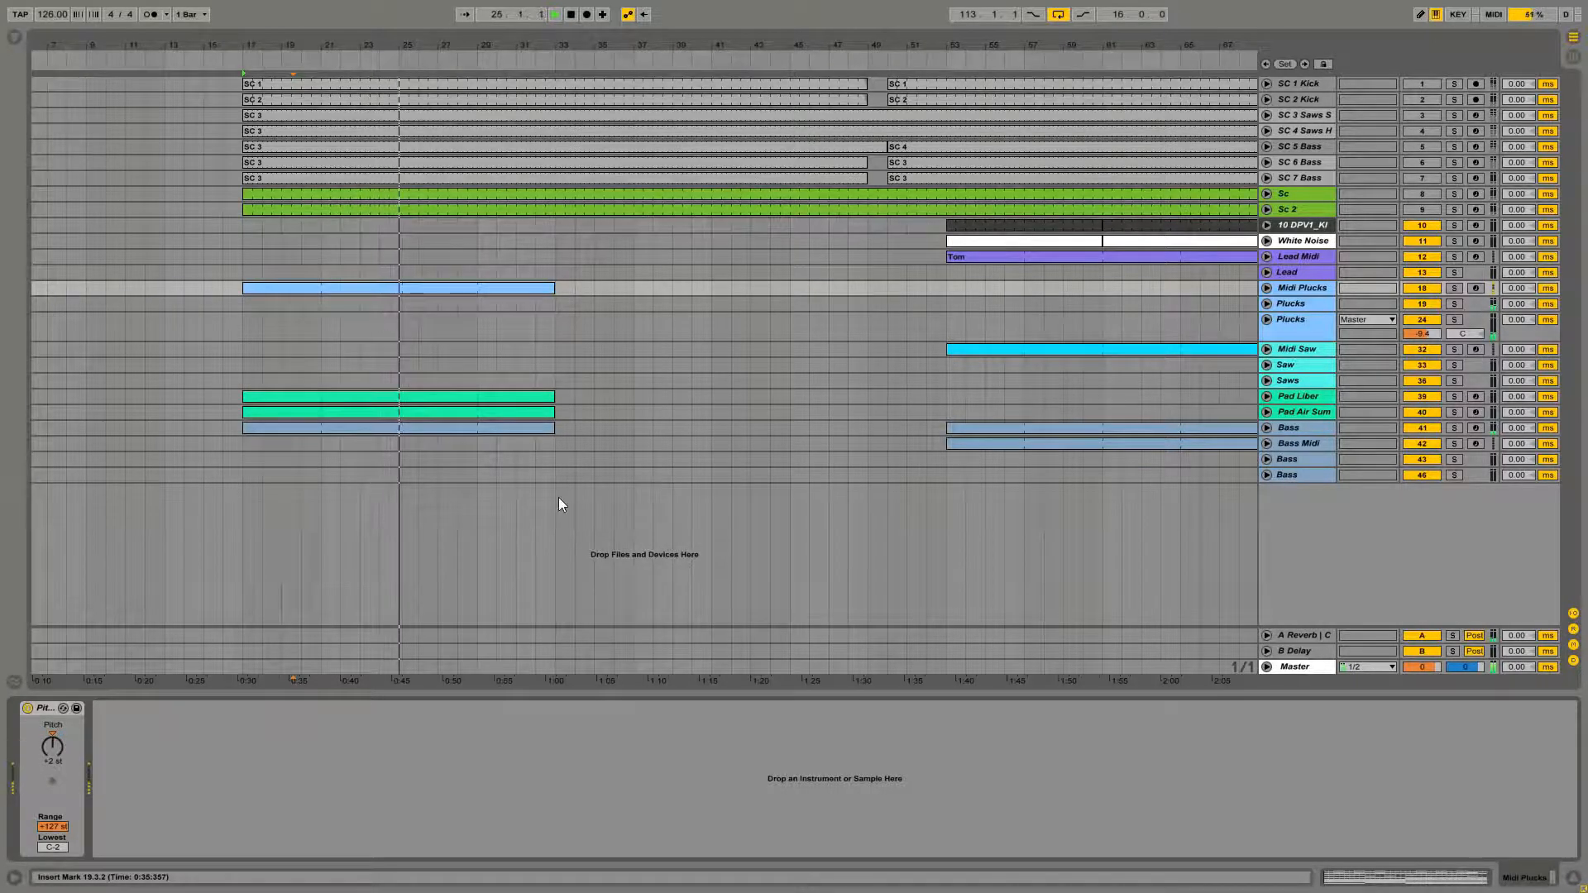
{"action": "double_click", "coordinate": [350, 289]}
{"action": "left_click_drag", "start_coordinate": [263, 281], "coordinate": [1517, 653]}
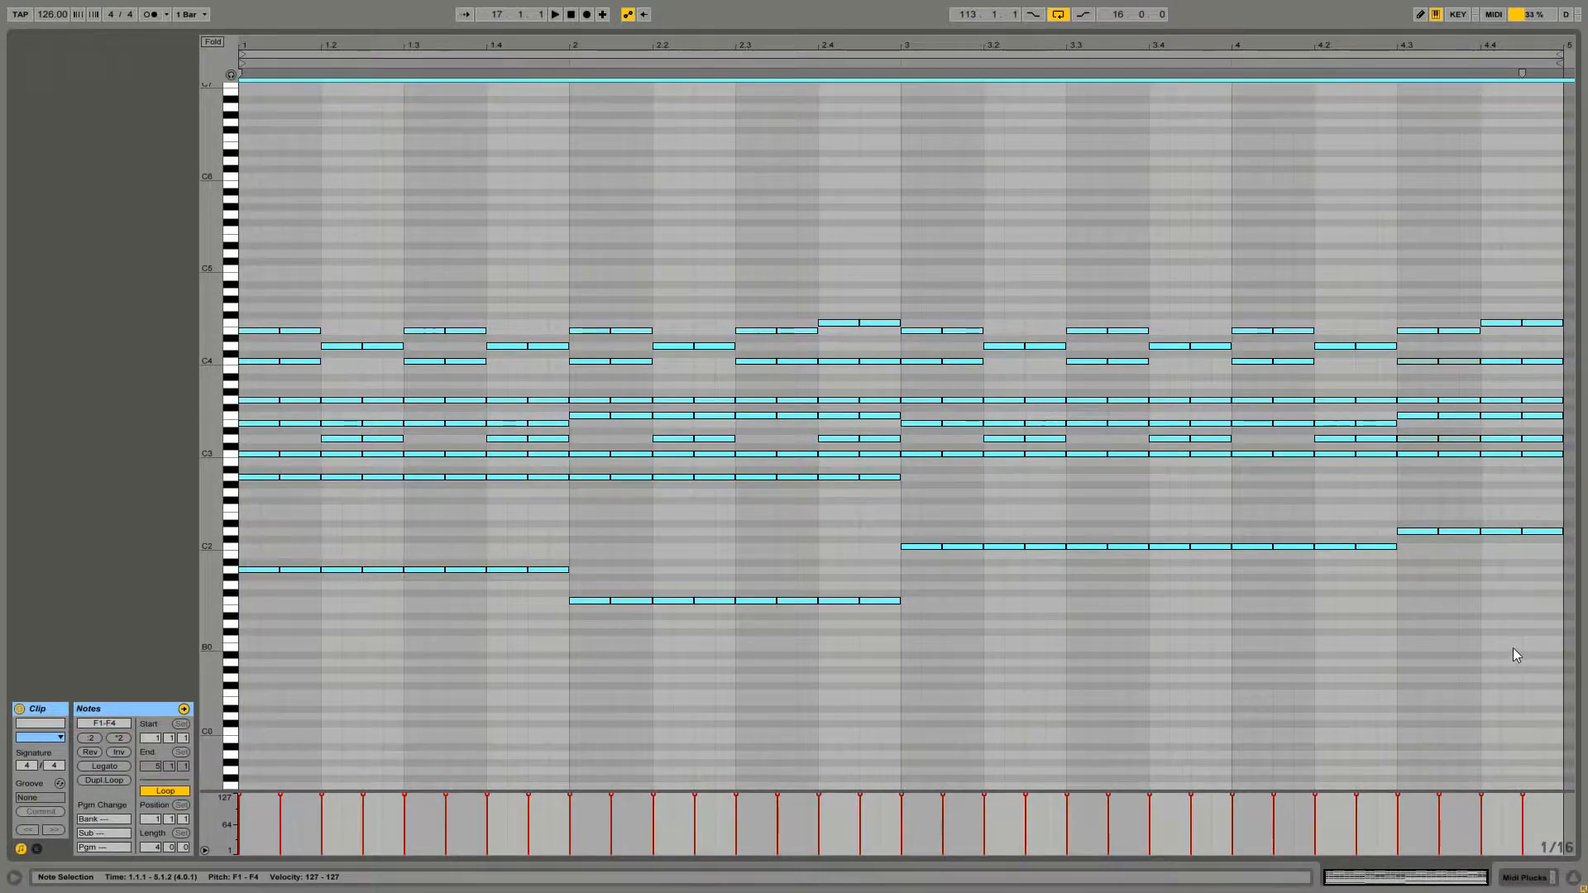
Open the Pad Liber clip and inspect its notes
{"action": "key", "text": "shift+Tab"}
{"action": "double_click", "coordinate": [286, 397]}
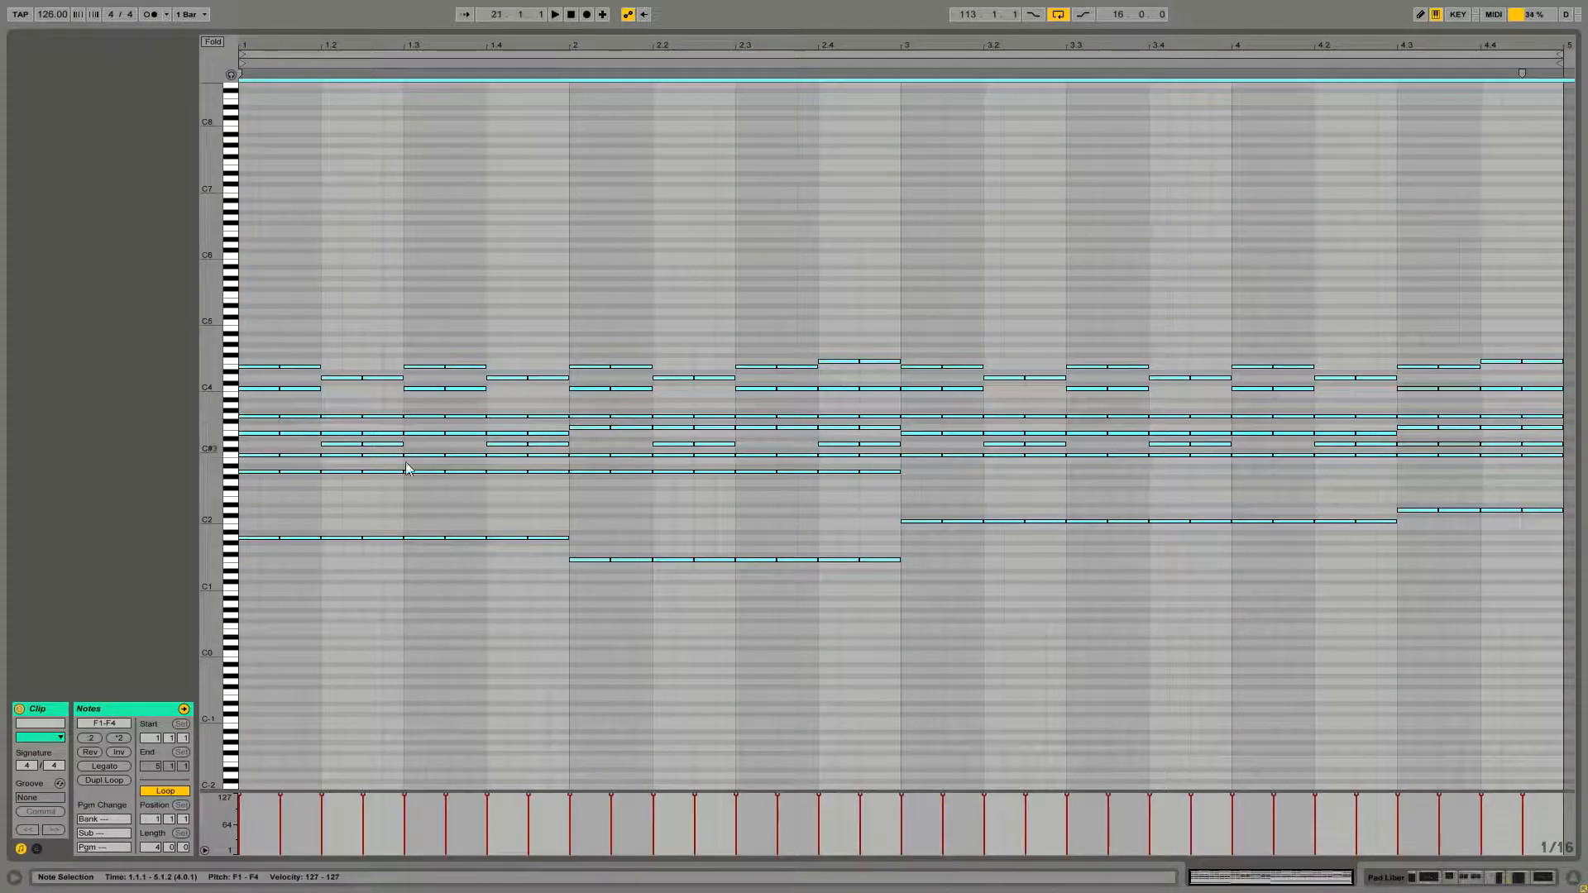
{"action": "mouse_move", "coordinate": [1409, 336]}
{"action": "left_mouse_down"}
{"action": "mouse_move", "coordinate": [1452, 561]}
{"action": "mouse_move", "coordinate": [1560, 511]}
{"action": "left_mouse_up"}
{"action": "left_click", "coordinate": [1501, 553]}
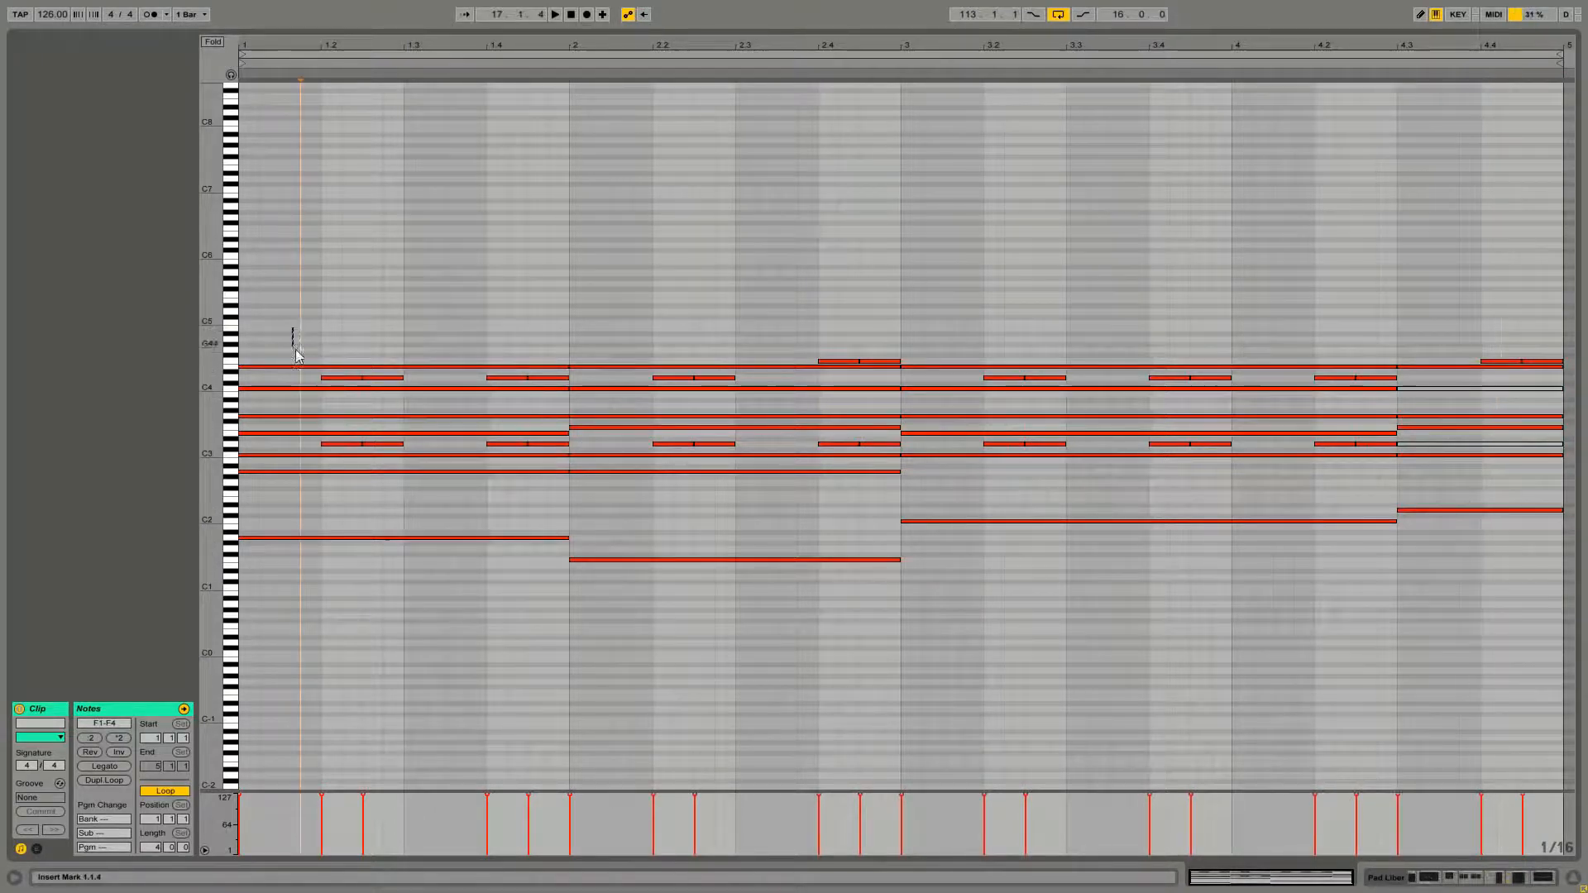
Delete the upper melody notes and the short repeating notes around G3 from the Pad Liber clip
{"action": "left_click_drag", "start_coordinate": [292, 328], "coordinate": [895, 389]}
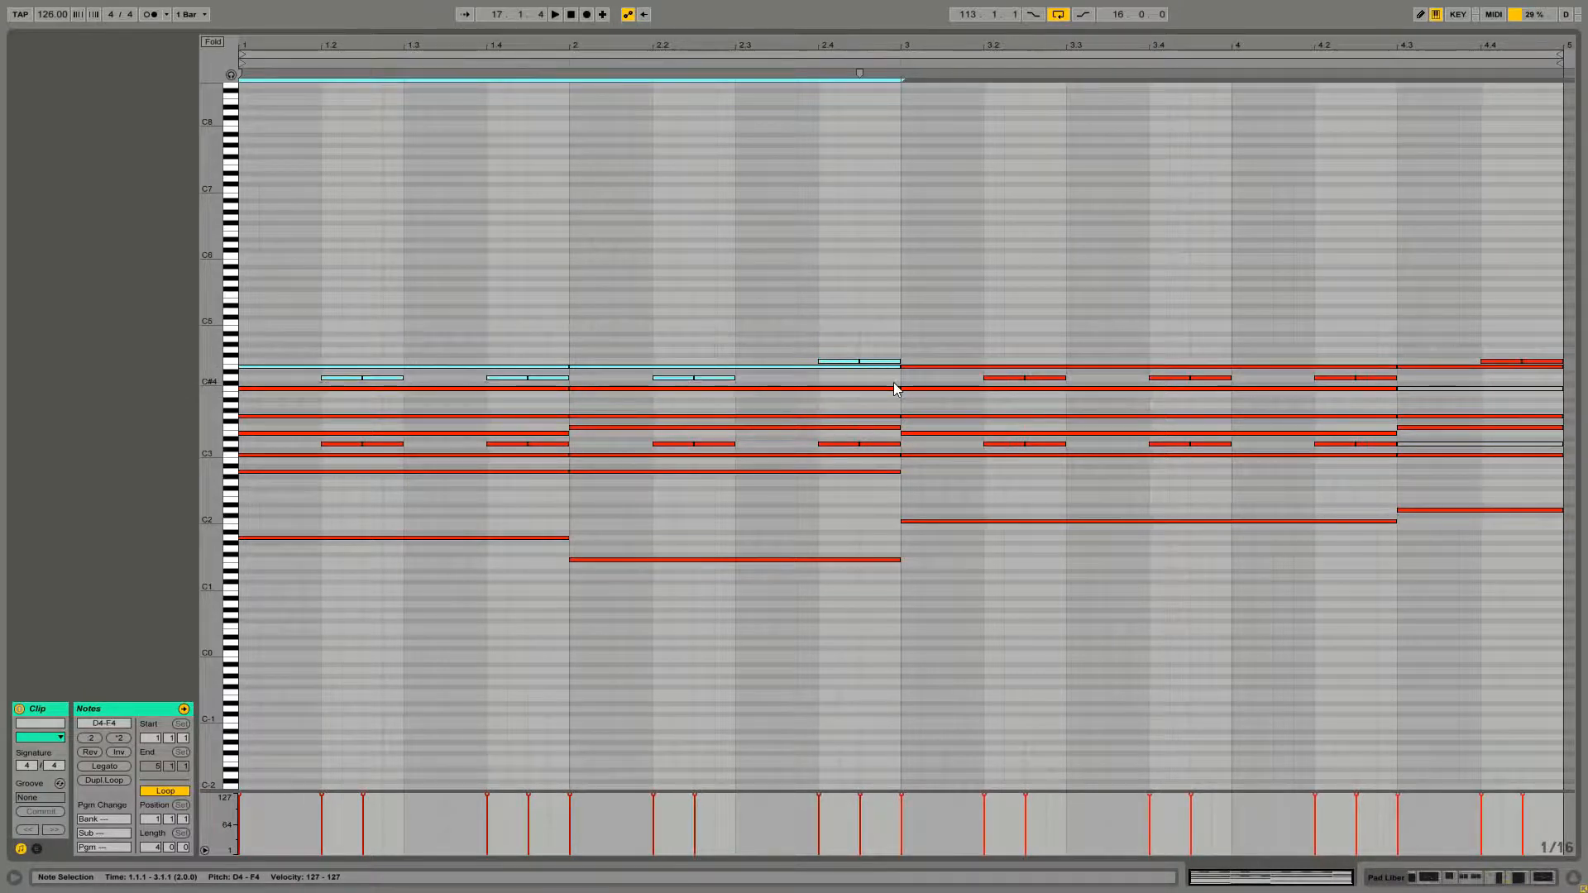
{"action": "key", "text": "Delete"}
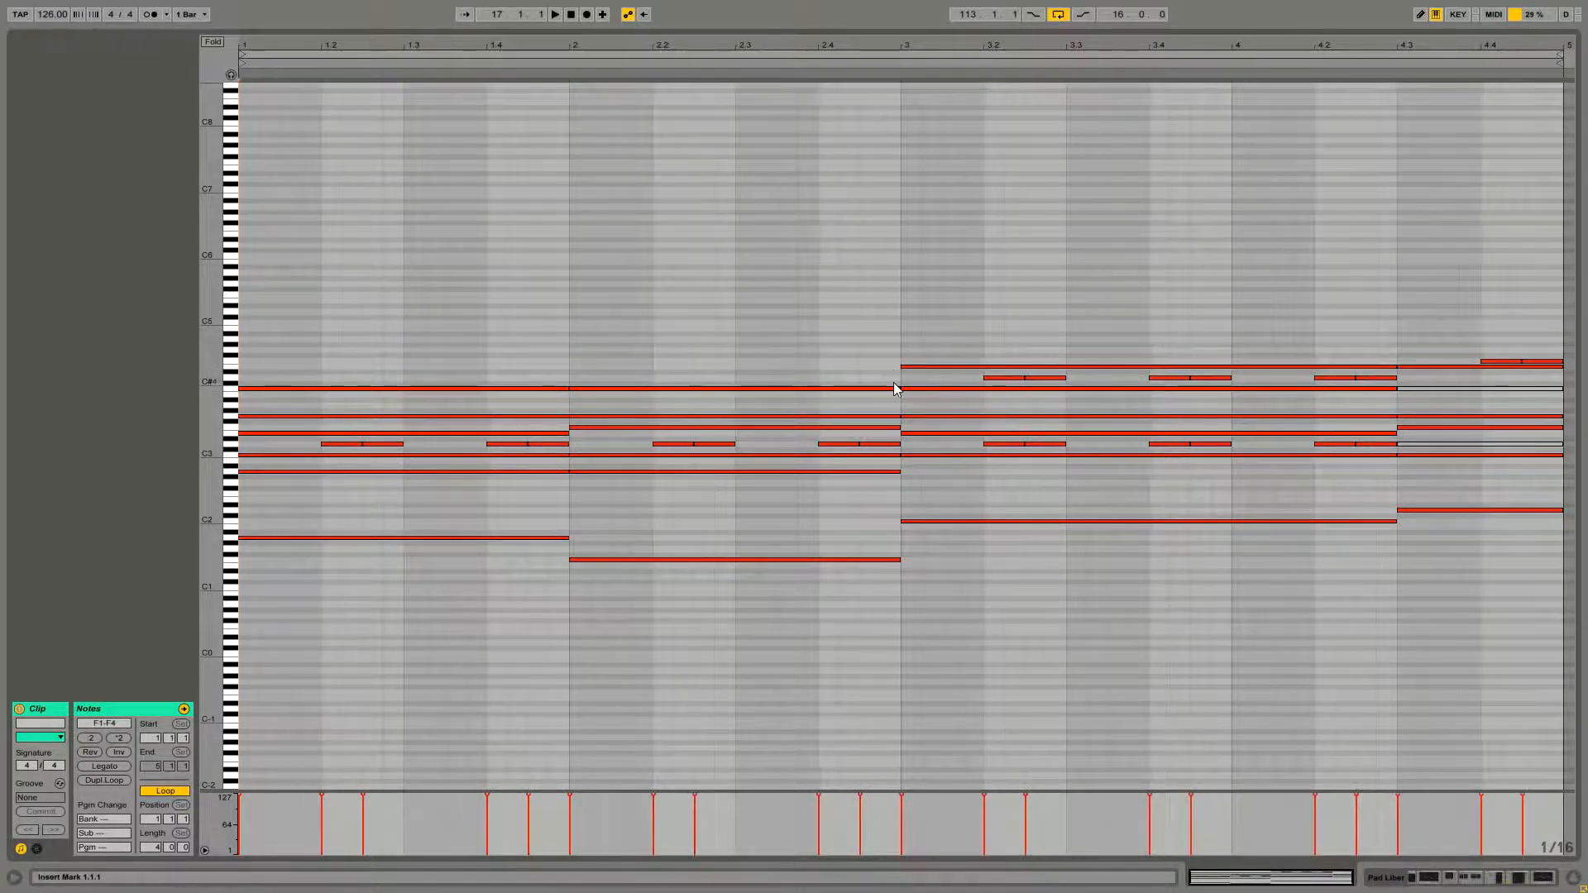
{"action": "left_click_drag", "start_coordinate": [898, 367], "coordinate": [1543, 385]}
{"action": "key", "text": "Delete"}
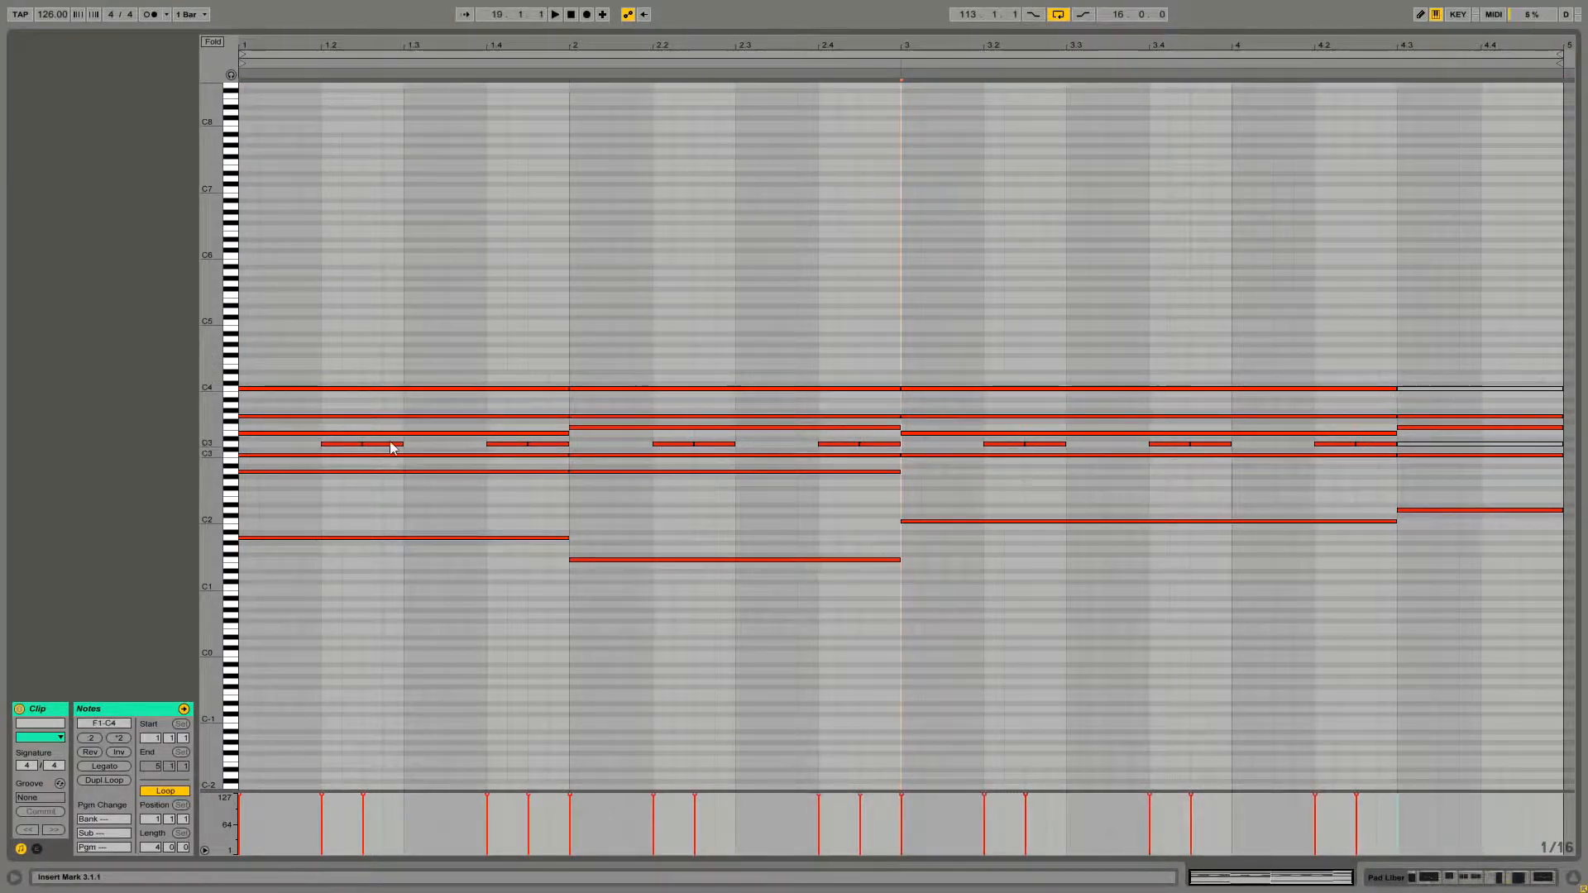
{"action": "left_click_drag", "start_coordinate": [296, 443], "coordinate": [1385, 439]}
{"action": "key", "text": "Delete"}
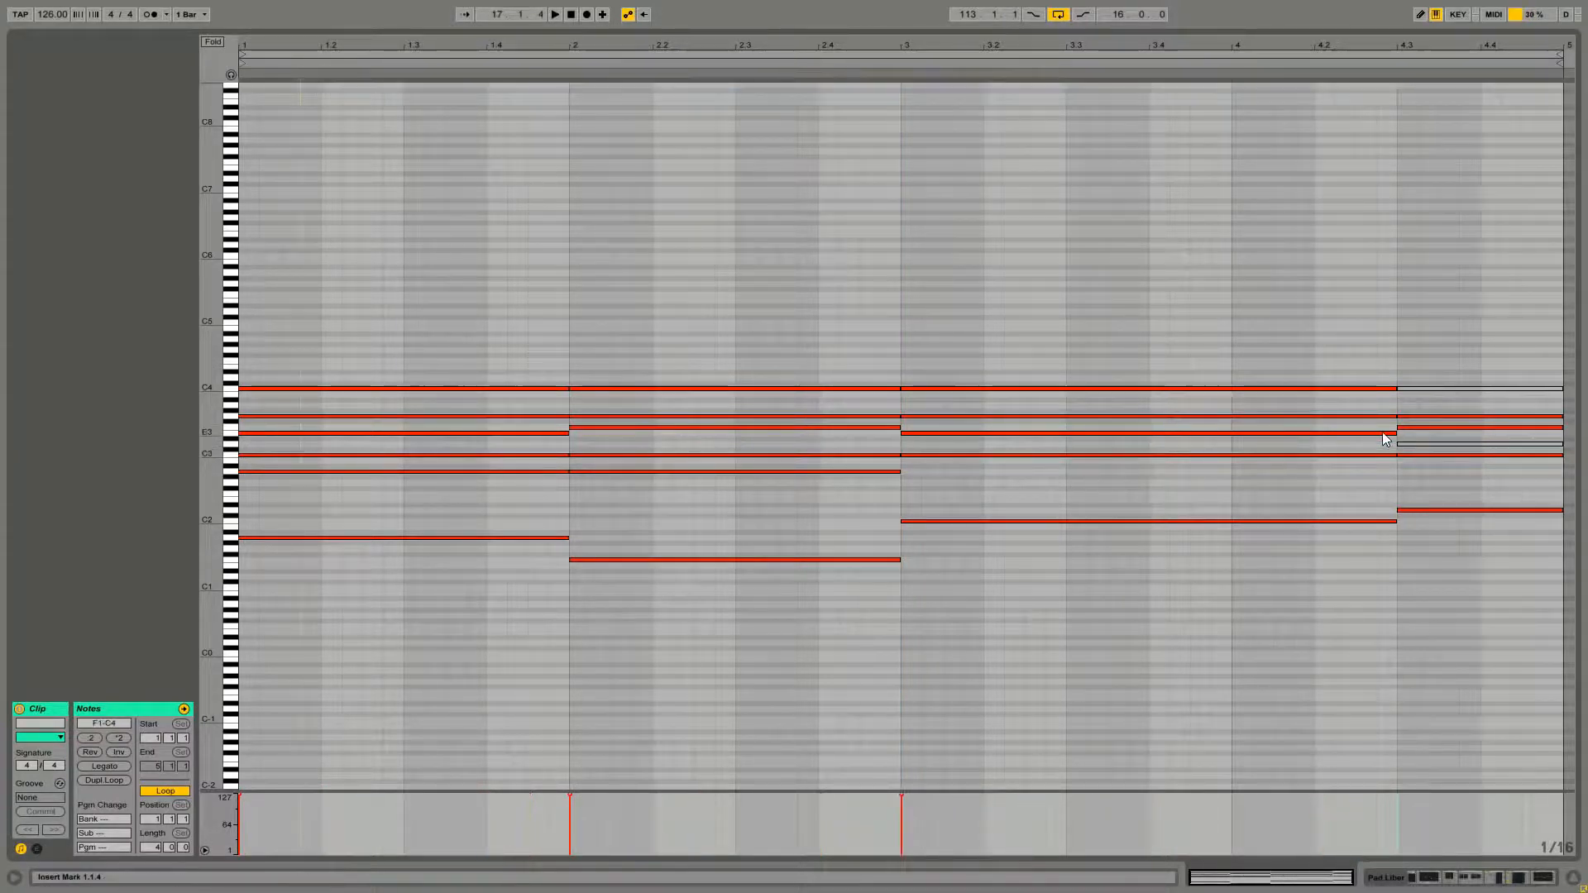
Play the clip back and solo the Pad Liber track
{"action": "key", "text": "space"}
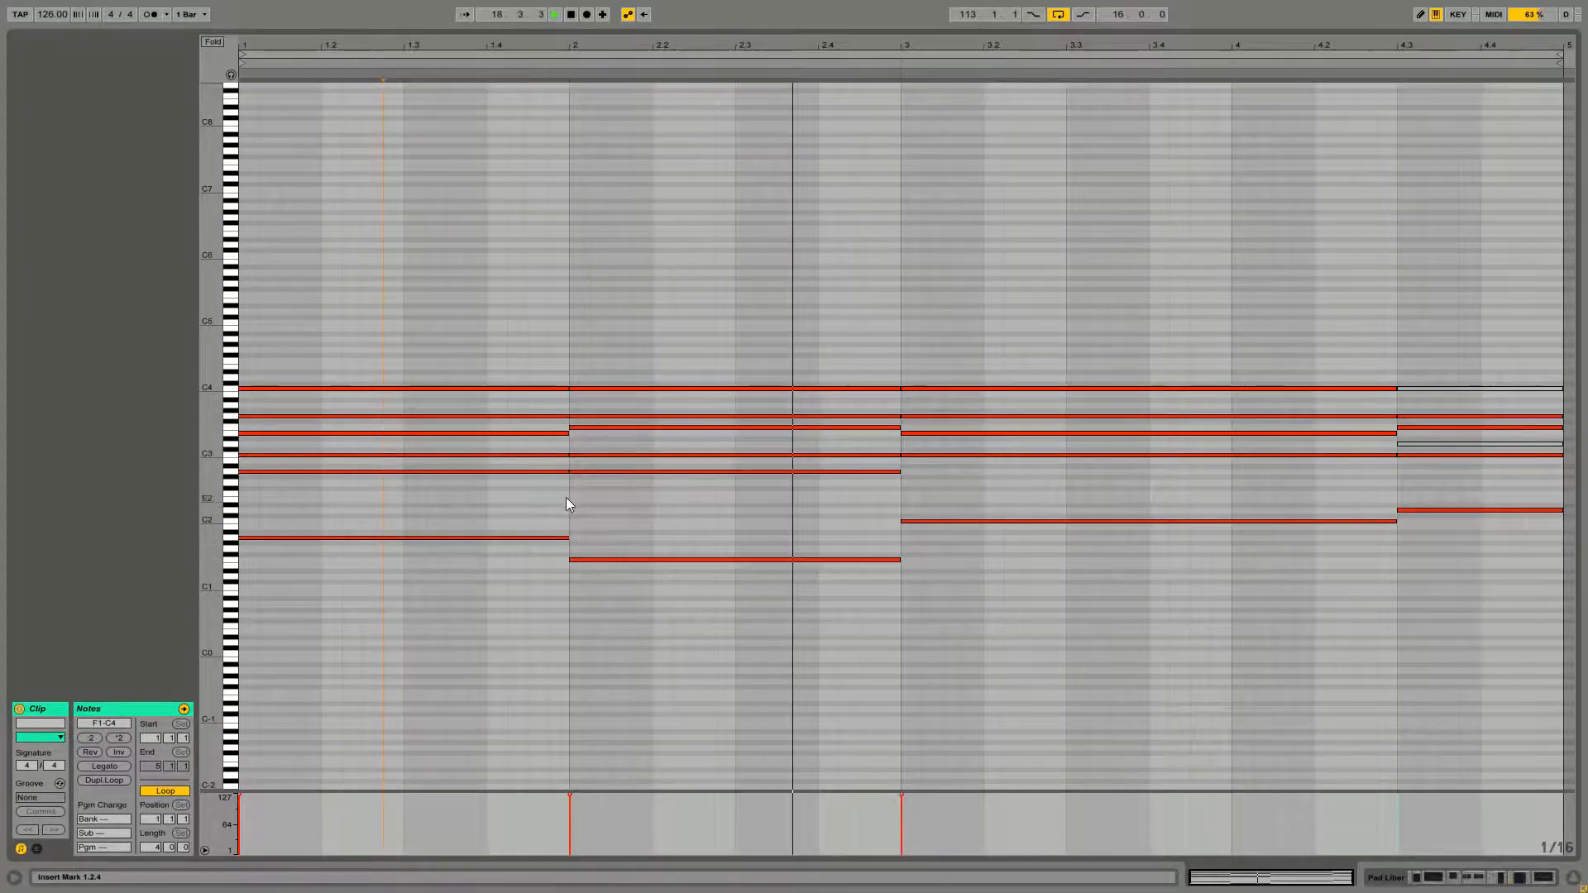
{"action": "key", "text": "shift+Tab"}
{"action": "left_click", "coordinate": [1455, 396]}
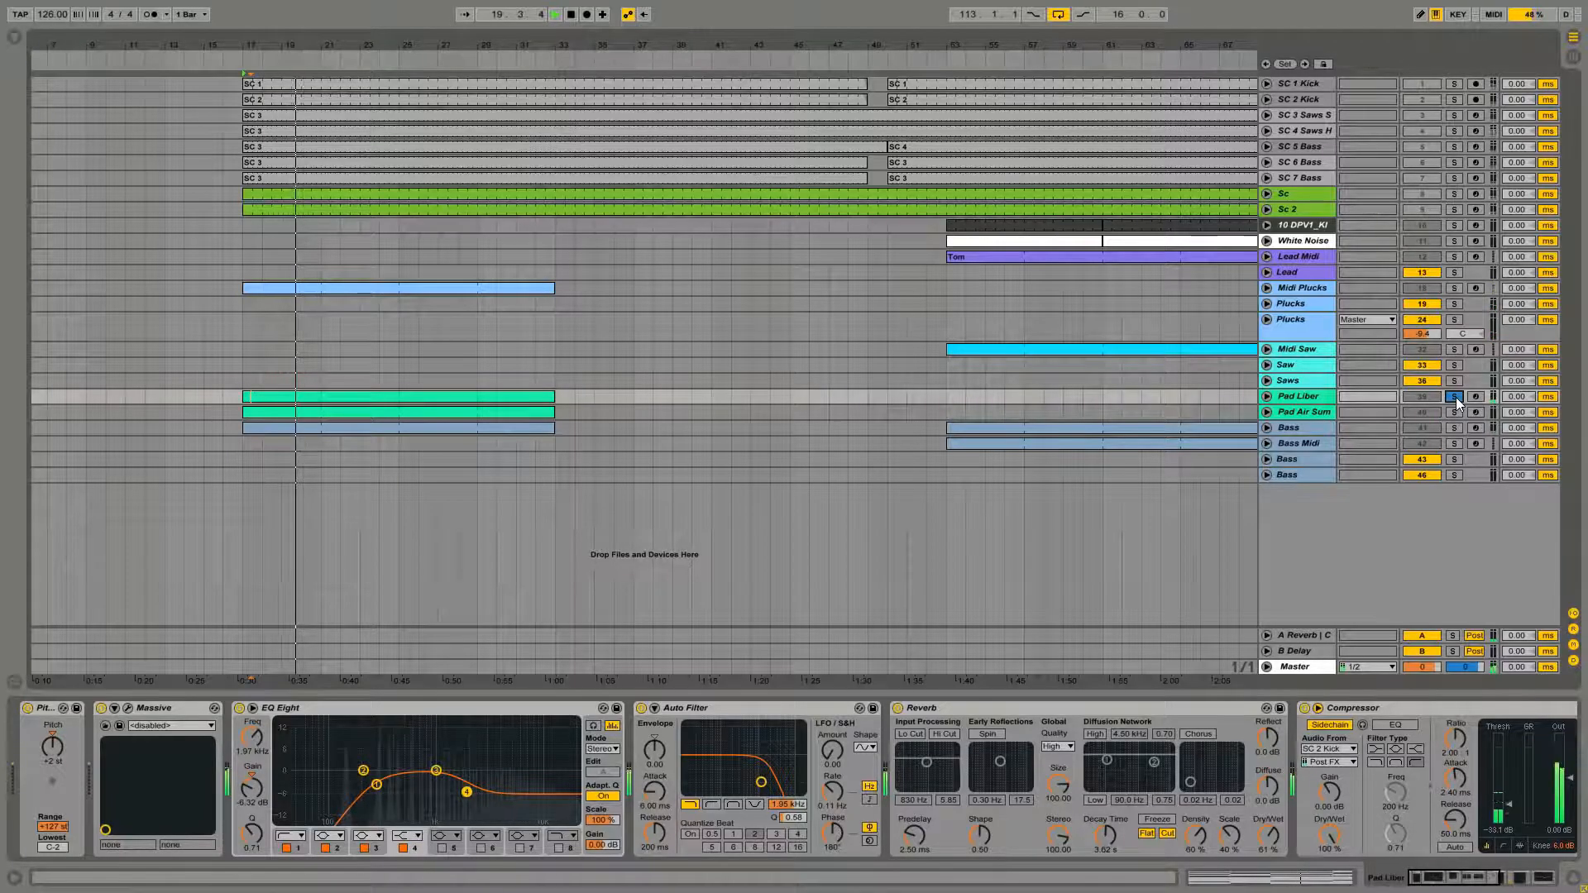
Reopen the Pad Liber clip, deactivate its C4 notes across all bars and play it back
{"action": "double_click", "coordinate": [414, 395]}
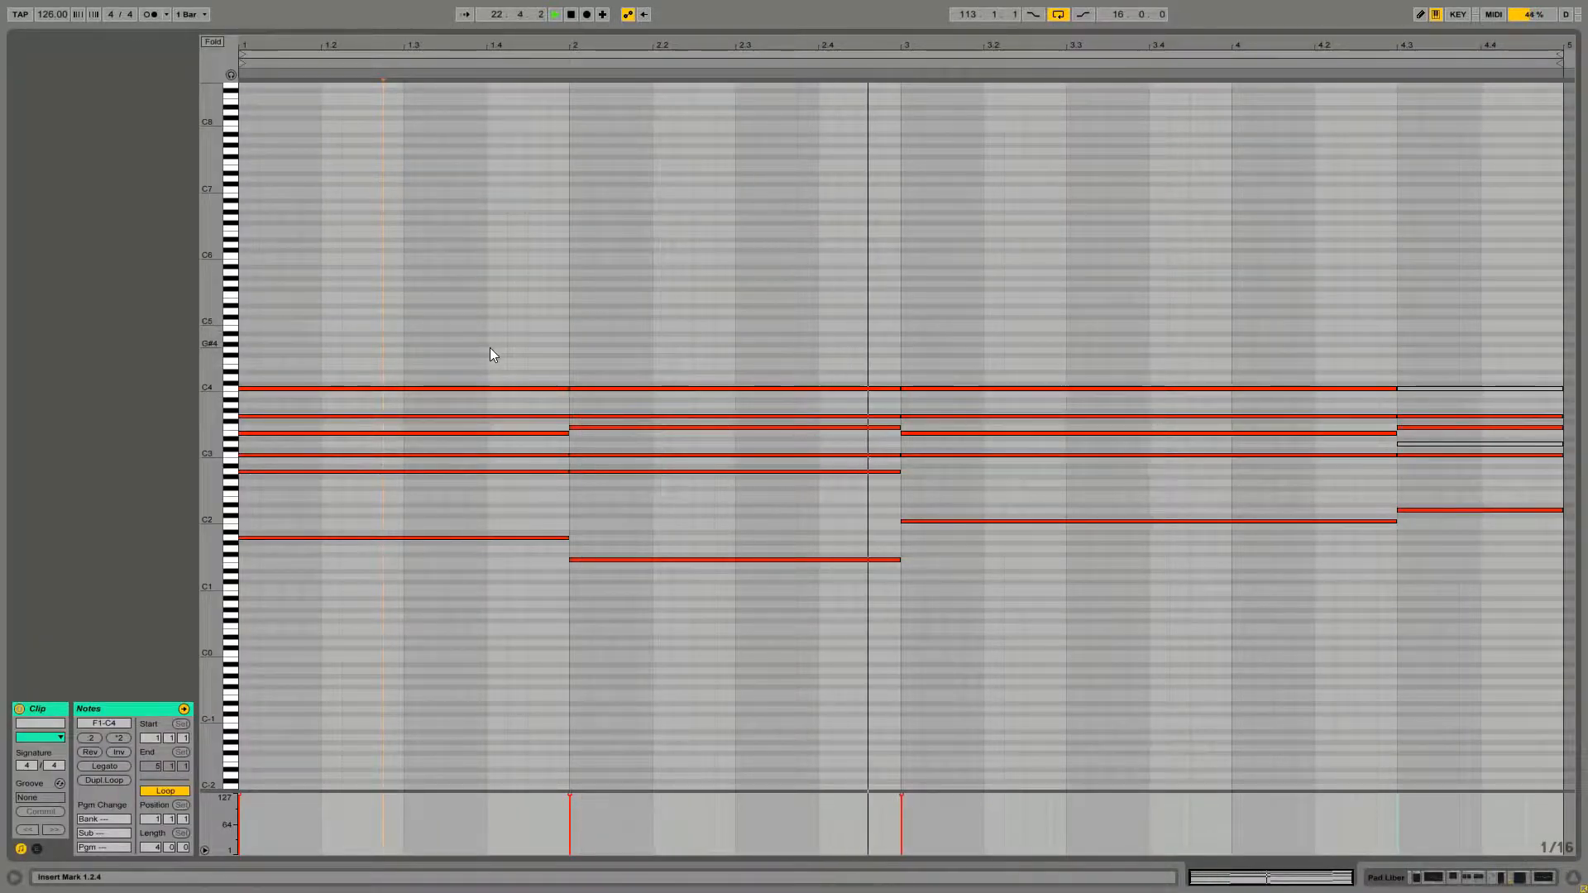
{"action": "left_click_drag", "start_coordinate": [478, 352], "coordinate": [1071, 406]}
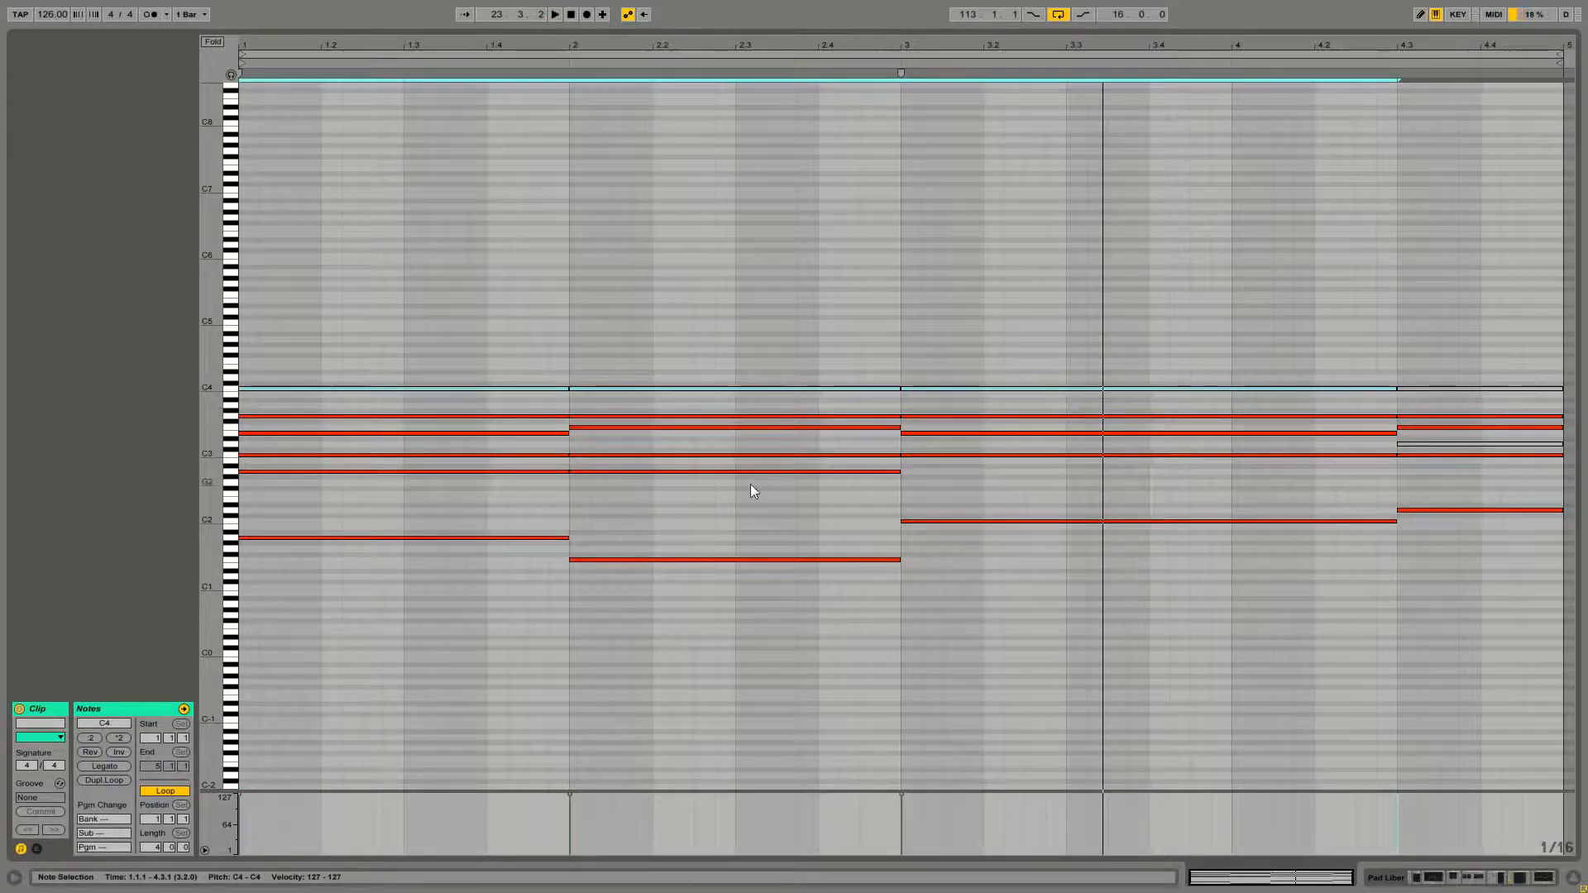
{"action": "key", "text": "space"}
{"action": "left_click", "coordinate": [662, 523]}
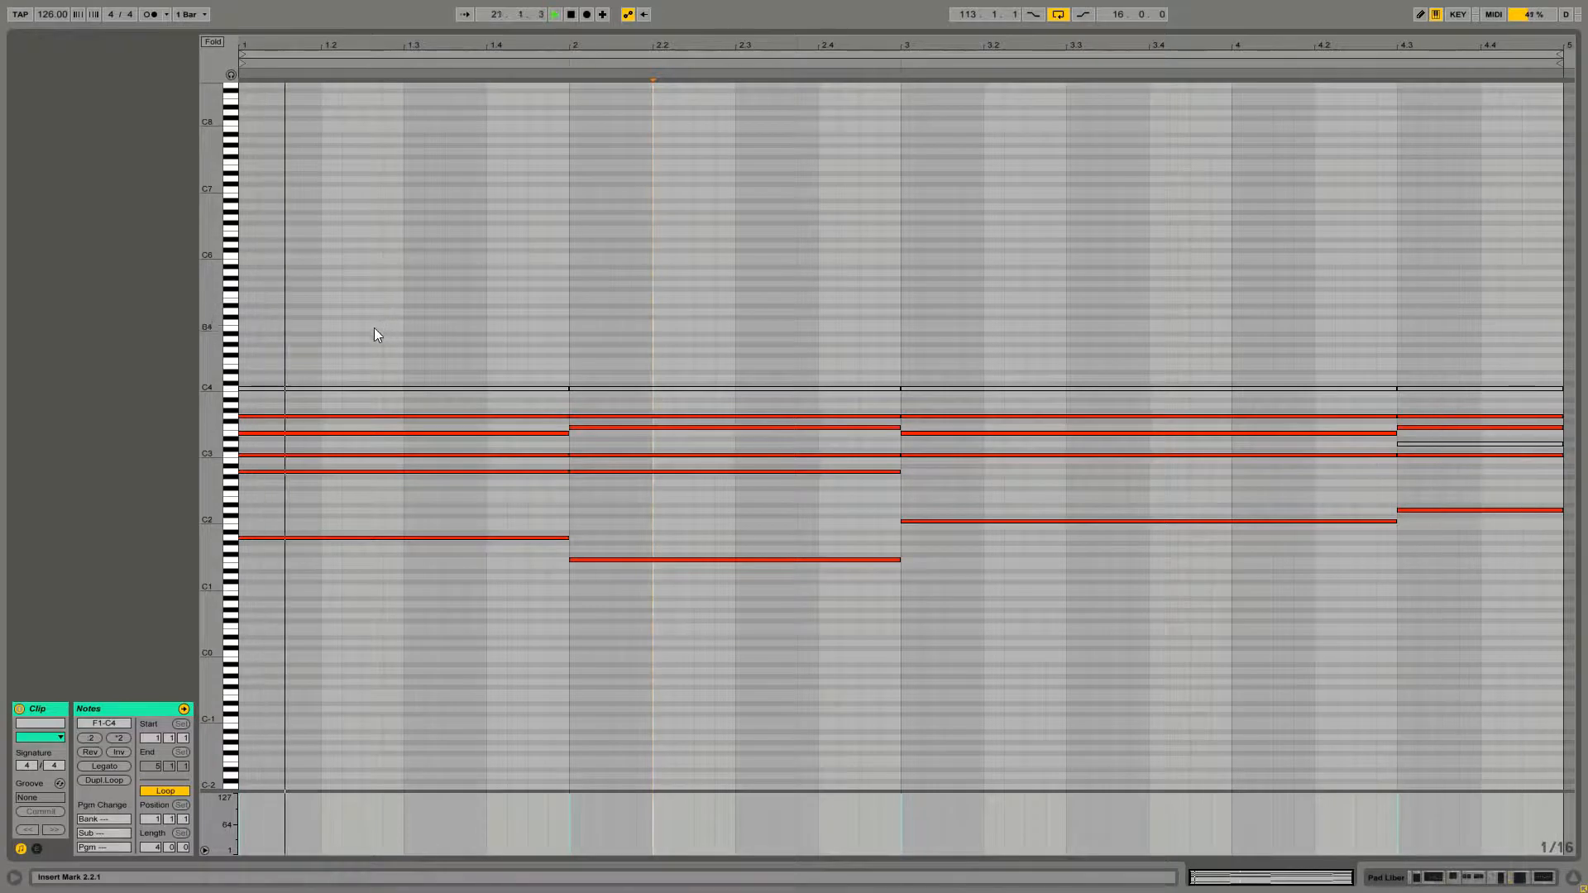
Stop playback and select all notes in the Pad Liber clip
{"action": "key", "text": "space"}
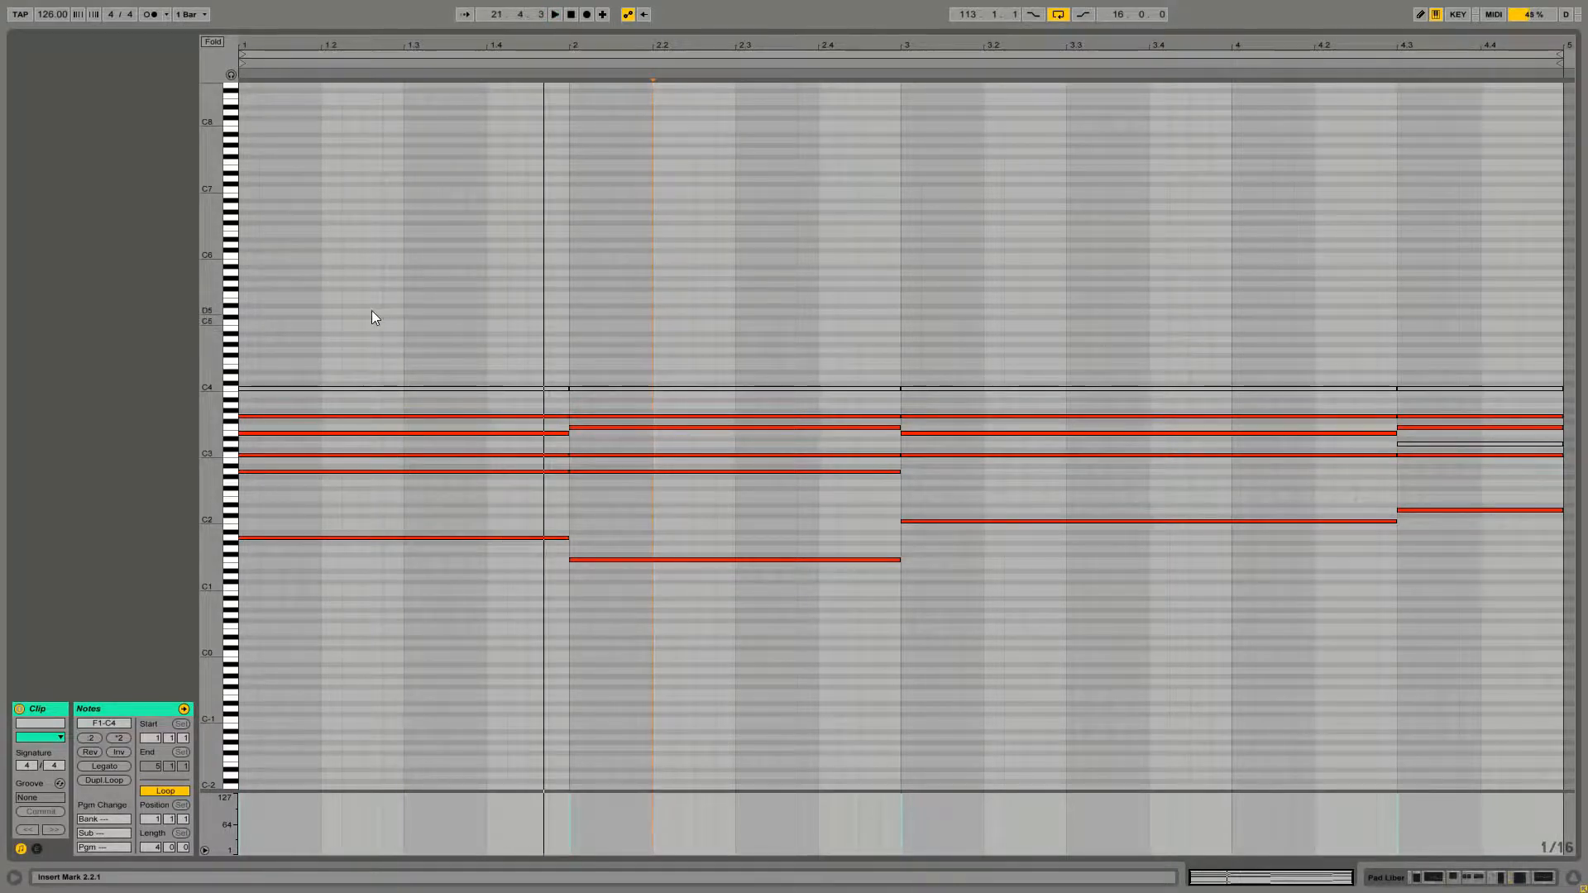
{"action": "left_click_drag", "start_coordinate": [369, 313], "coordinate": [910, 642]}
{"action": "left_click_drag", "start_coordinate": [1284, 703], "coordinate": [1466, 701]}
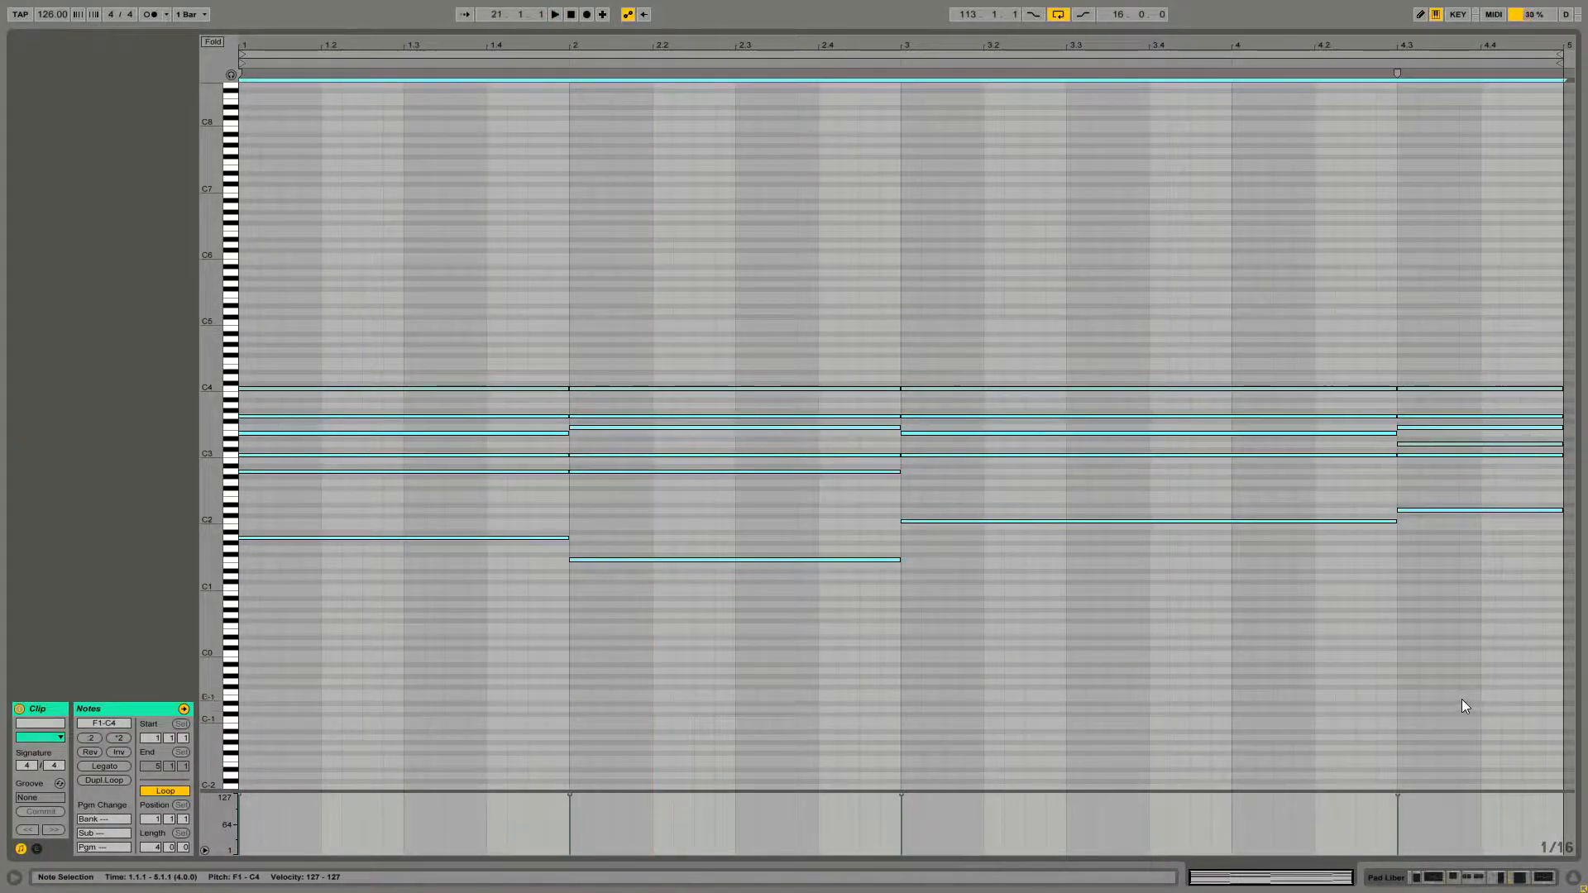
Open the Pad Air Sum clip and play it back
{"action": "key", "text": "shift+Tab"}
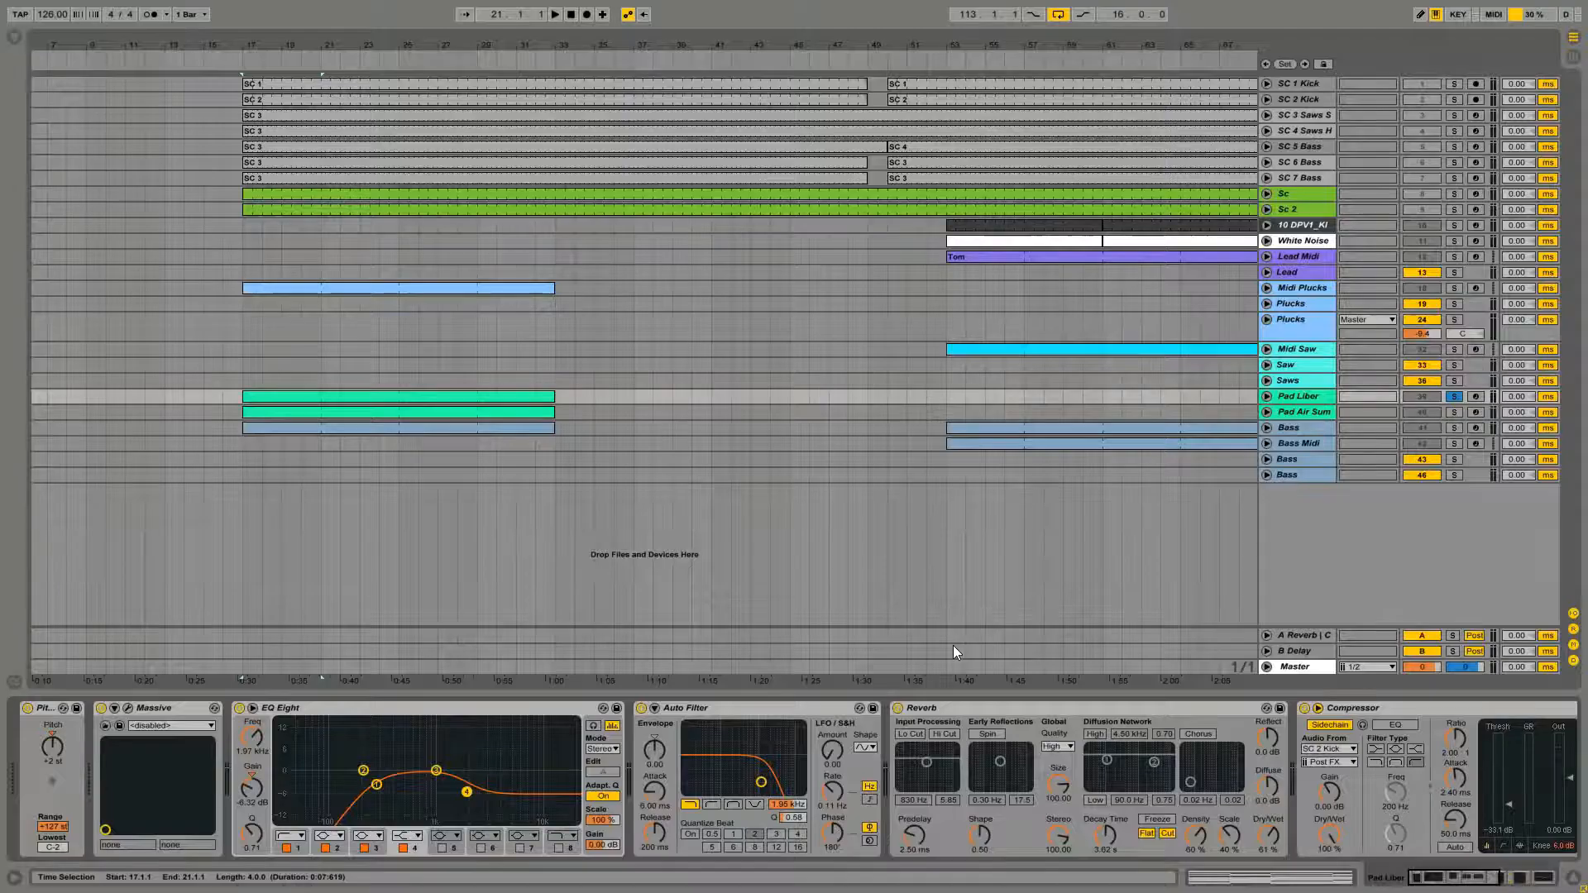
{"action": "double_click", "coordinate": [384, 413]}
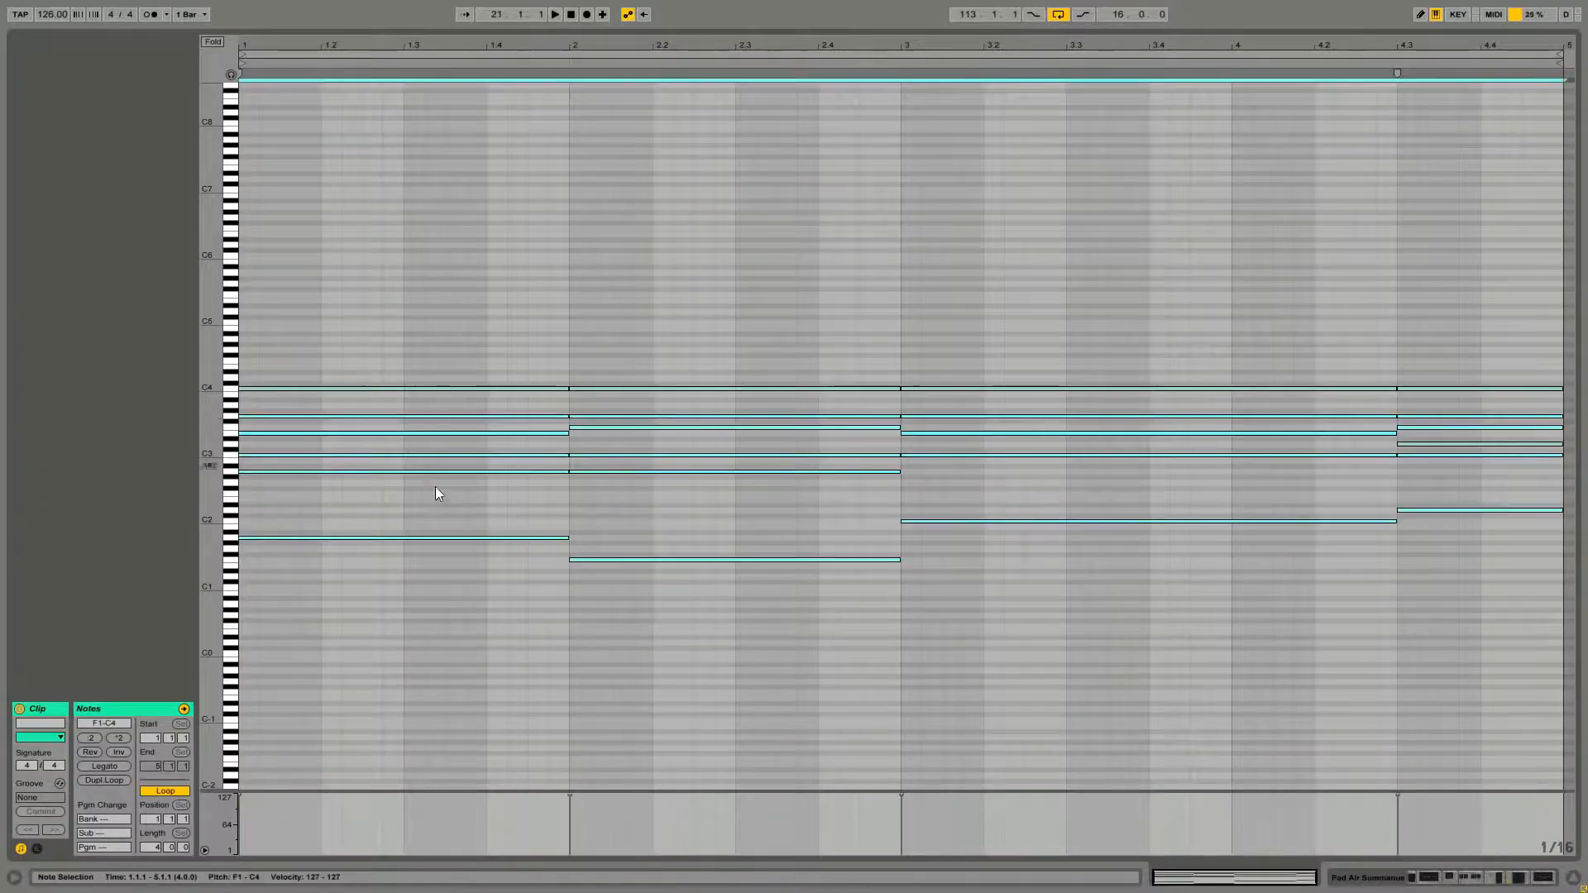
{"action": "key", "text": "space"}
Toggle solo on the Pad Liber and Bass tracks in the arrangement
{"action": "key", "text": "shift+Tab"}
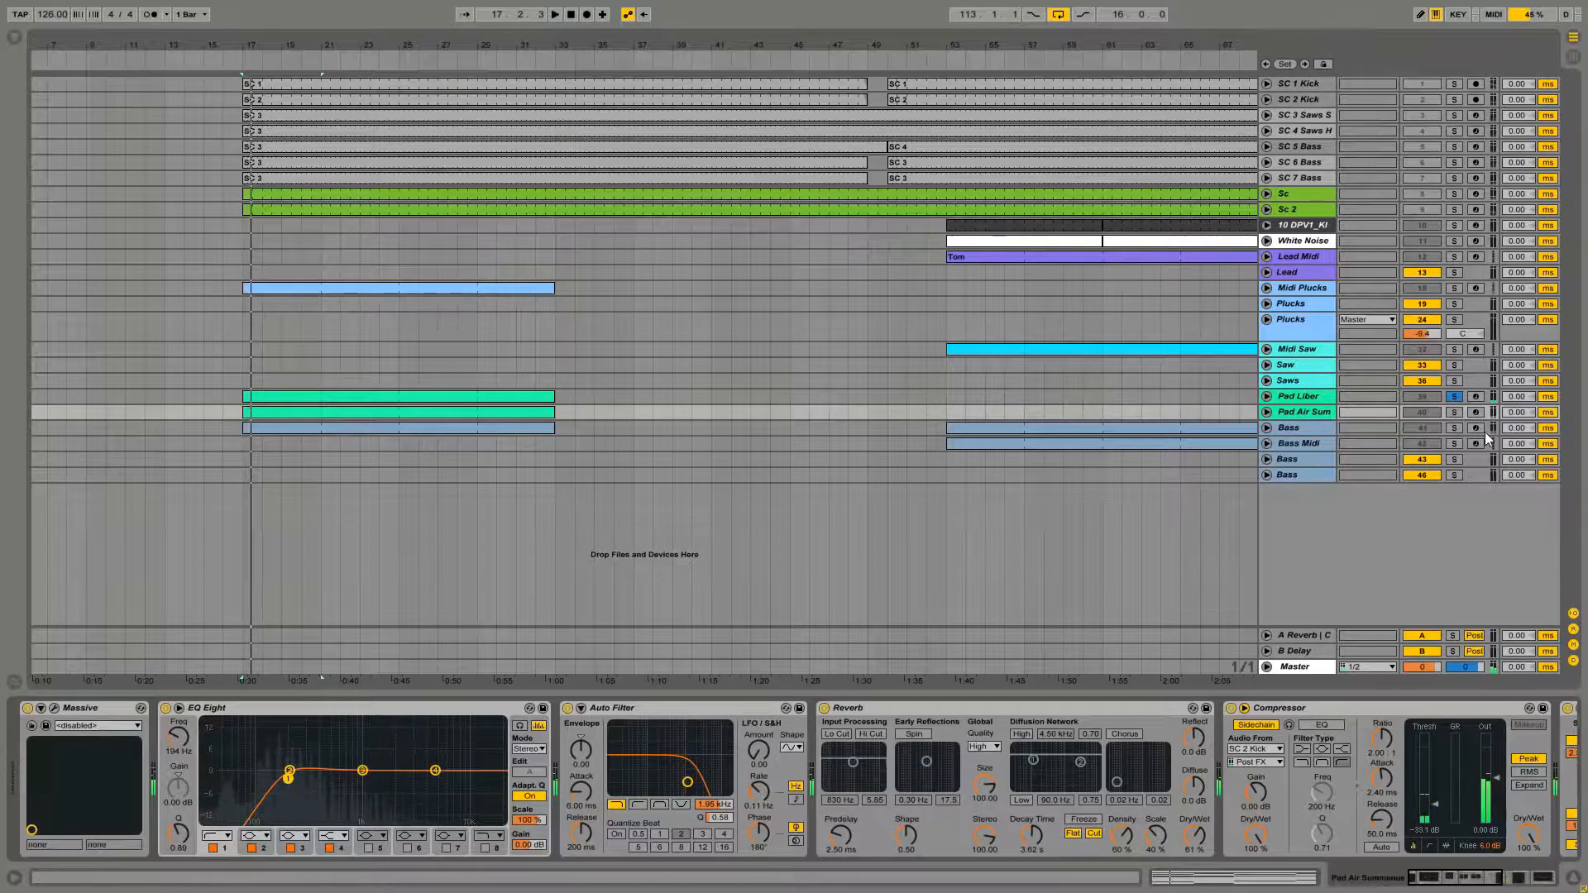
{"action": "key", "text": "shift+Tab"}
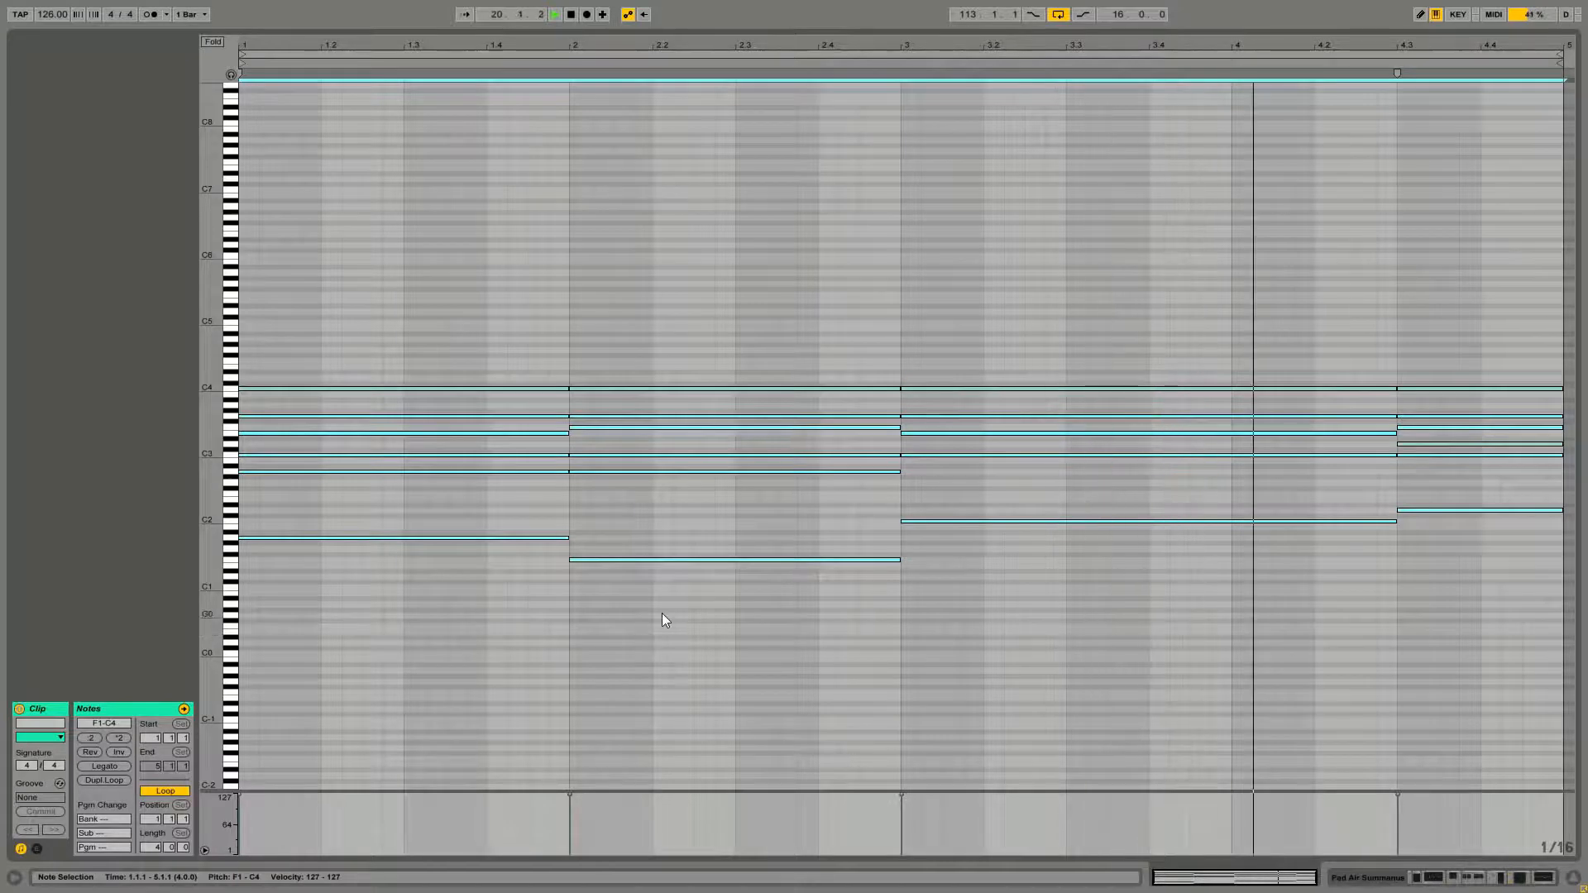
{"action": "key", "text": "shift+Tab"}
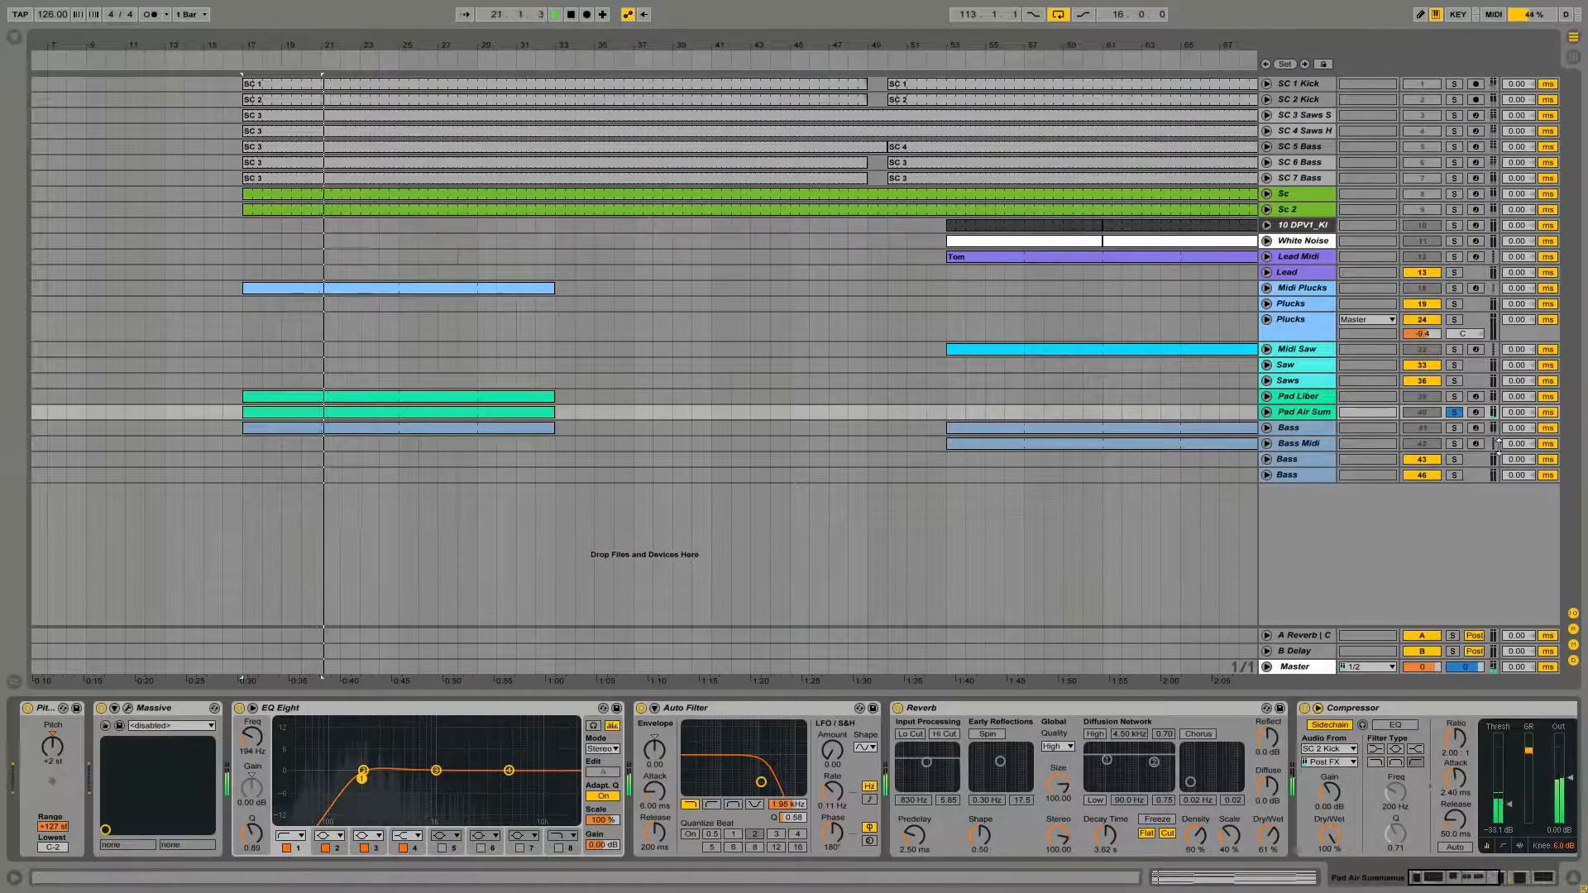
{"action": "left_click", "coordinate": [1453, 396]}
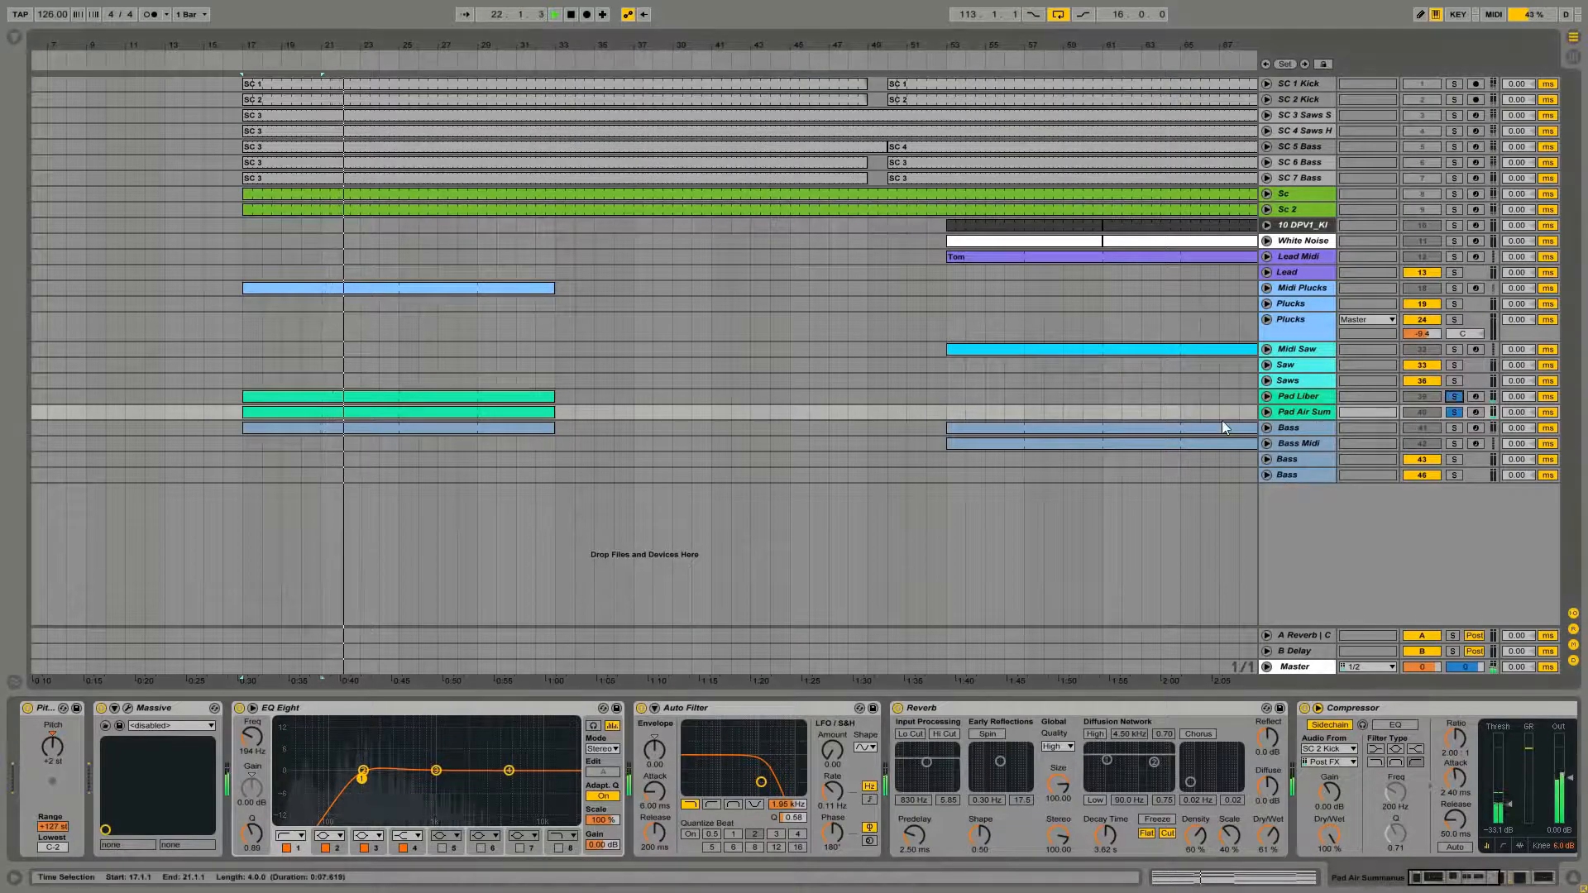
{"action": "left_click", "coordinate": [1454, 427]}
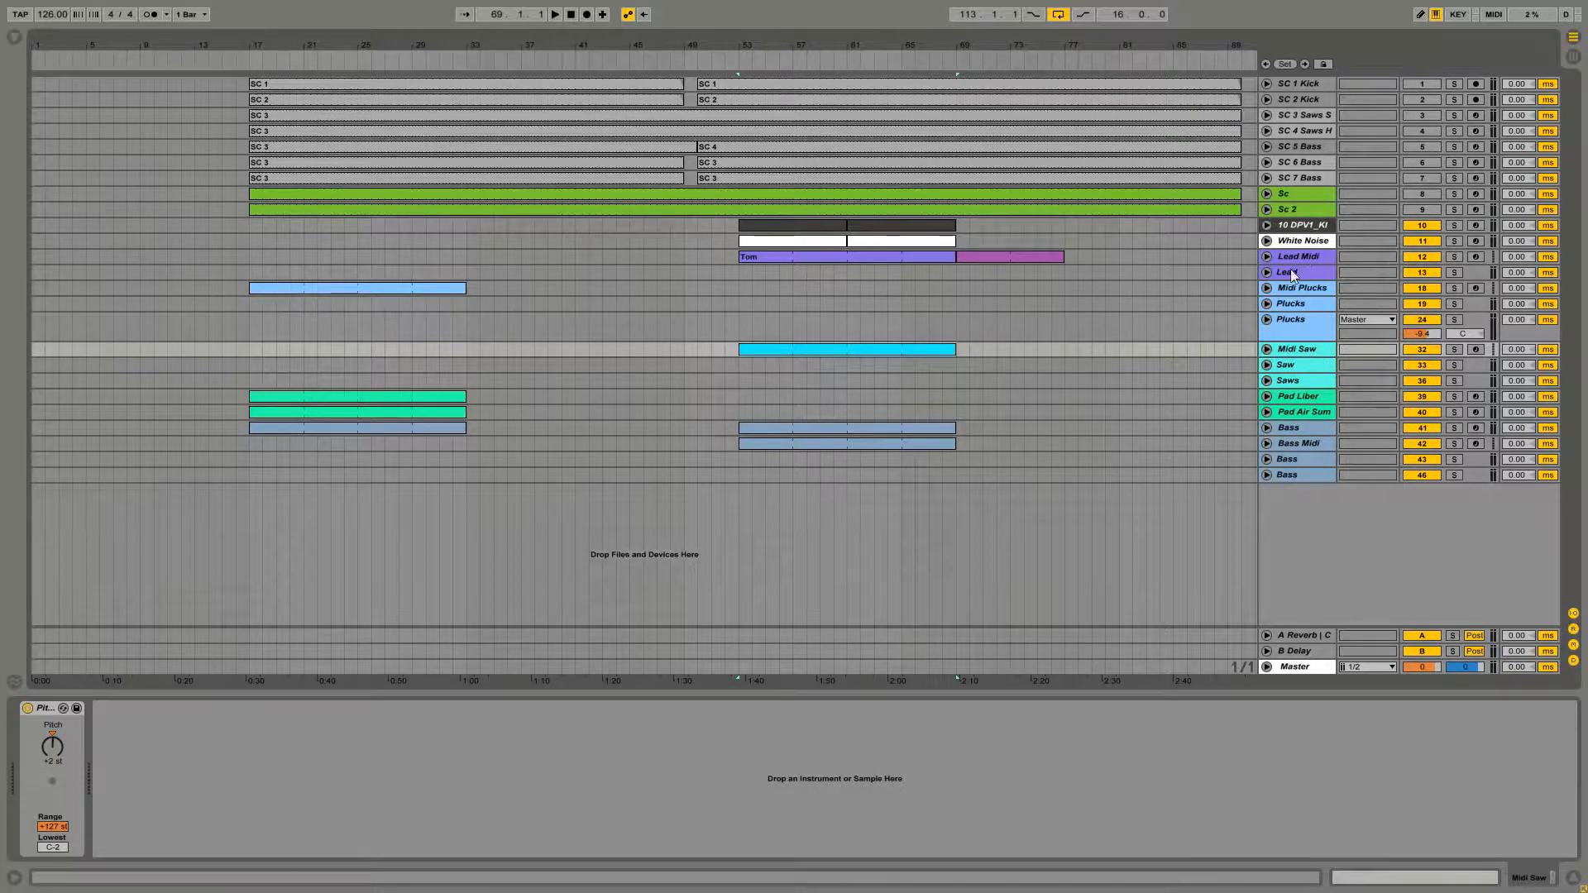
Open the empty Midi Saw clip and build a one-bar chord of A1, A2, C3 and E3 in bar 1
{"action": "double_click", "coordinate": [801, 350]}
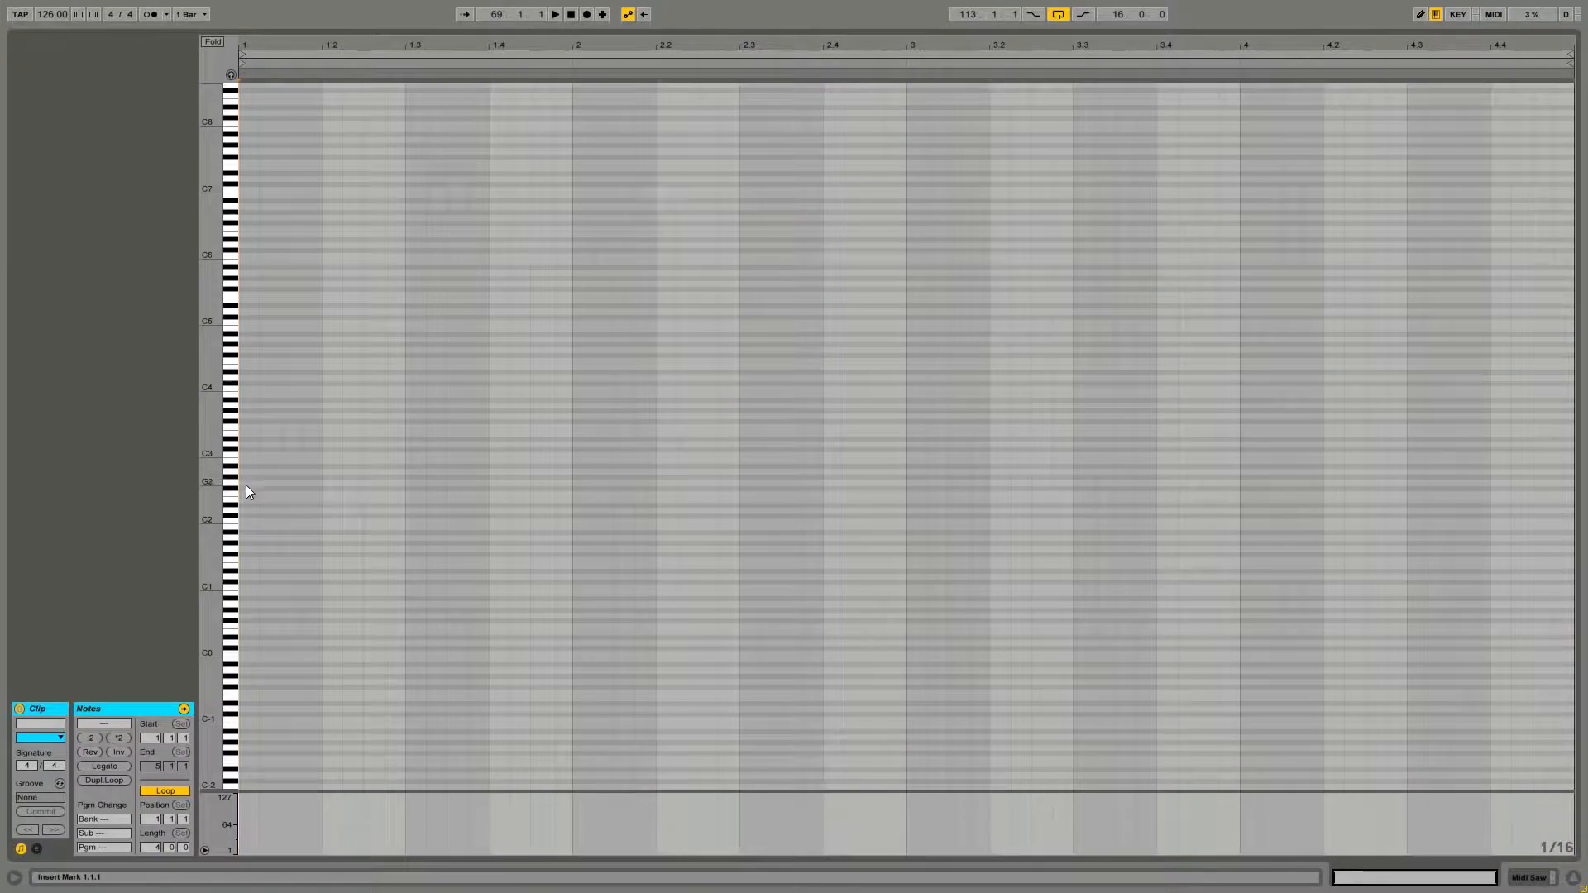
{"action": "double_click", "coordinate": [245, 538]}
{"action": "left_click_drag", "start_coordinate": [258, 539], "coordinate": [574, 541]}
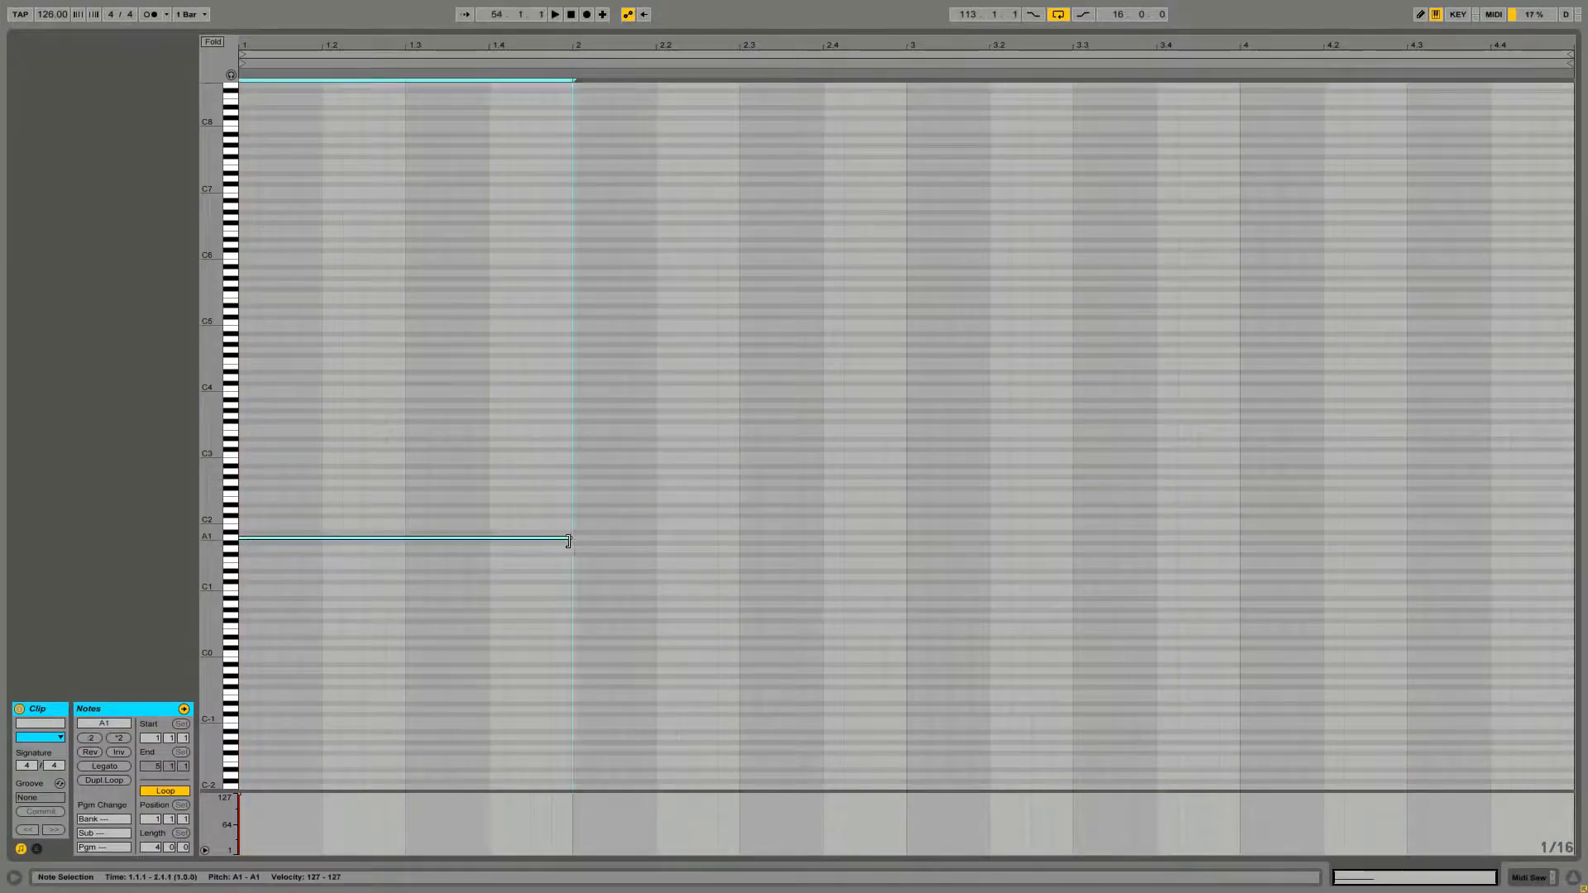
{"action": "left_click_drag", "start_coordinate": [392, 538], "coordinate": [394, 434]}
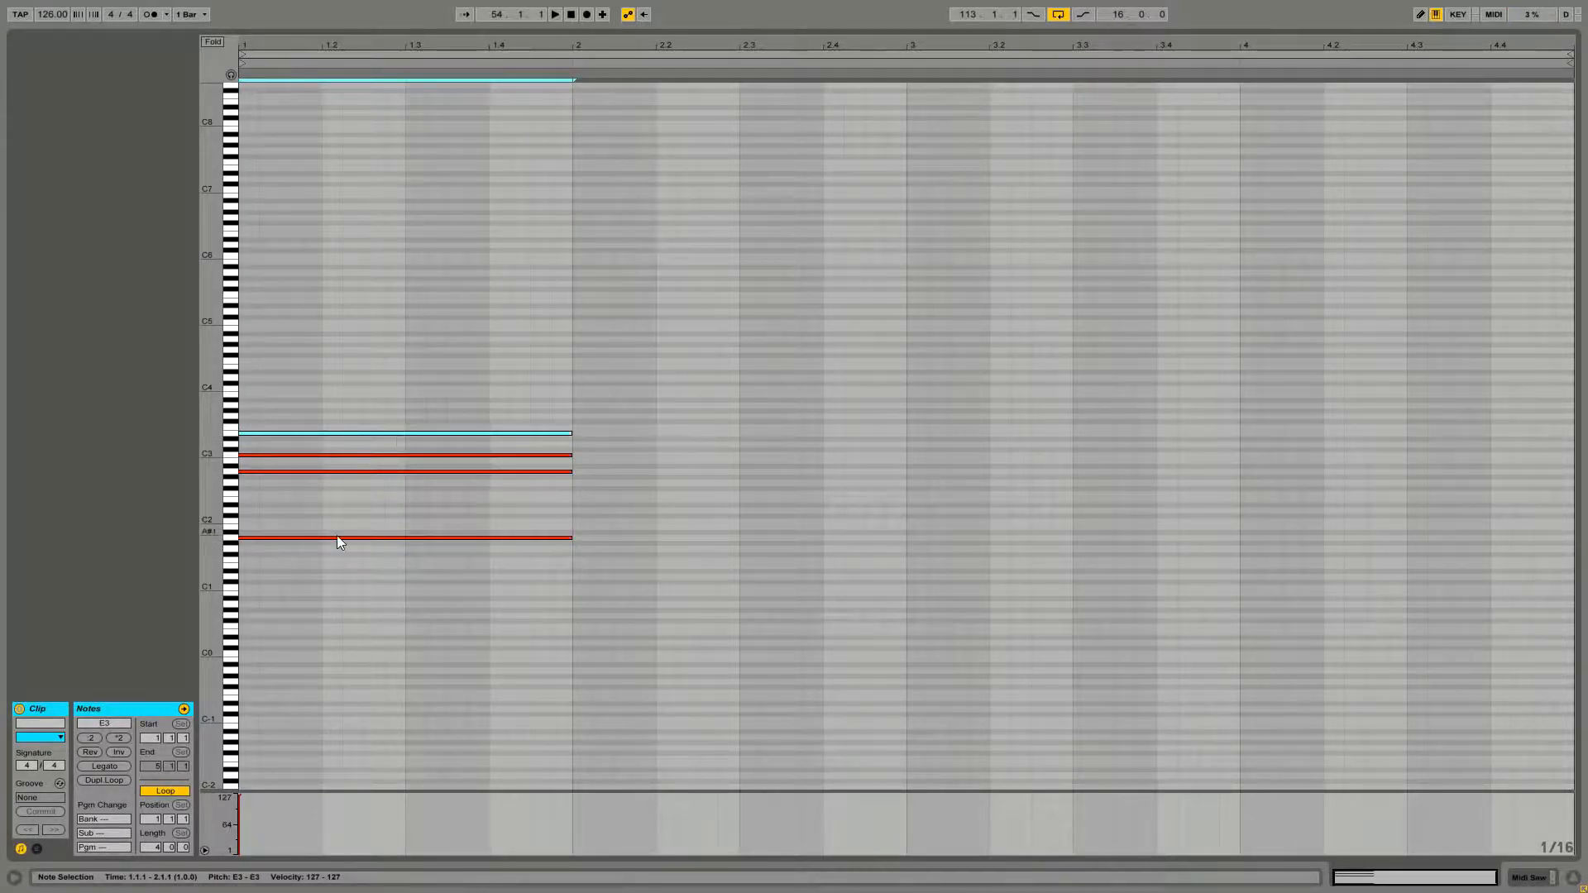
Copy the chord into bar 2 and move its notes down to form the second chord
{"action": "left_click_drag", "start_coordinate": [335, 541], "coordinate": [703, 542]}
{"action": "left_click_drag", "start_coordinate": [386, 384], "coordinate": [686, 560]}
{"action": "left_click", "coordinate": [682, 530]}
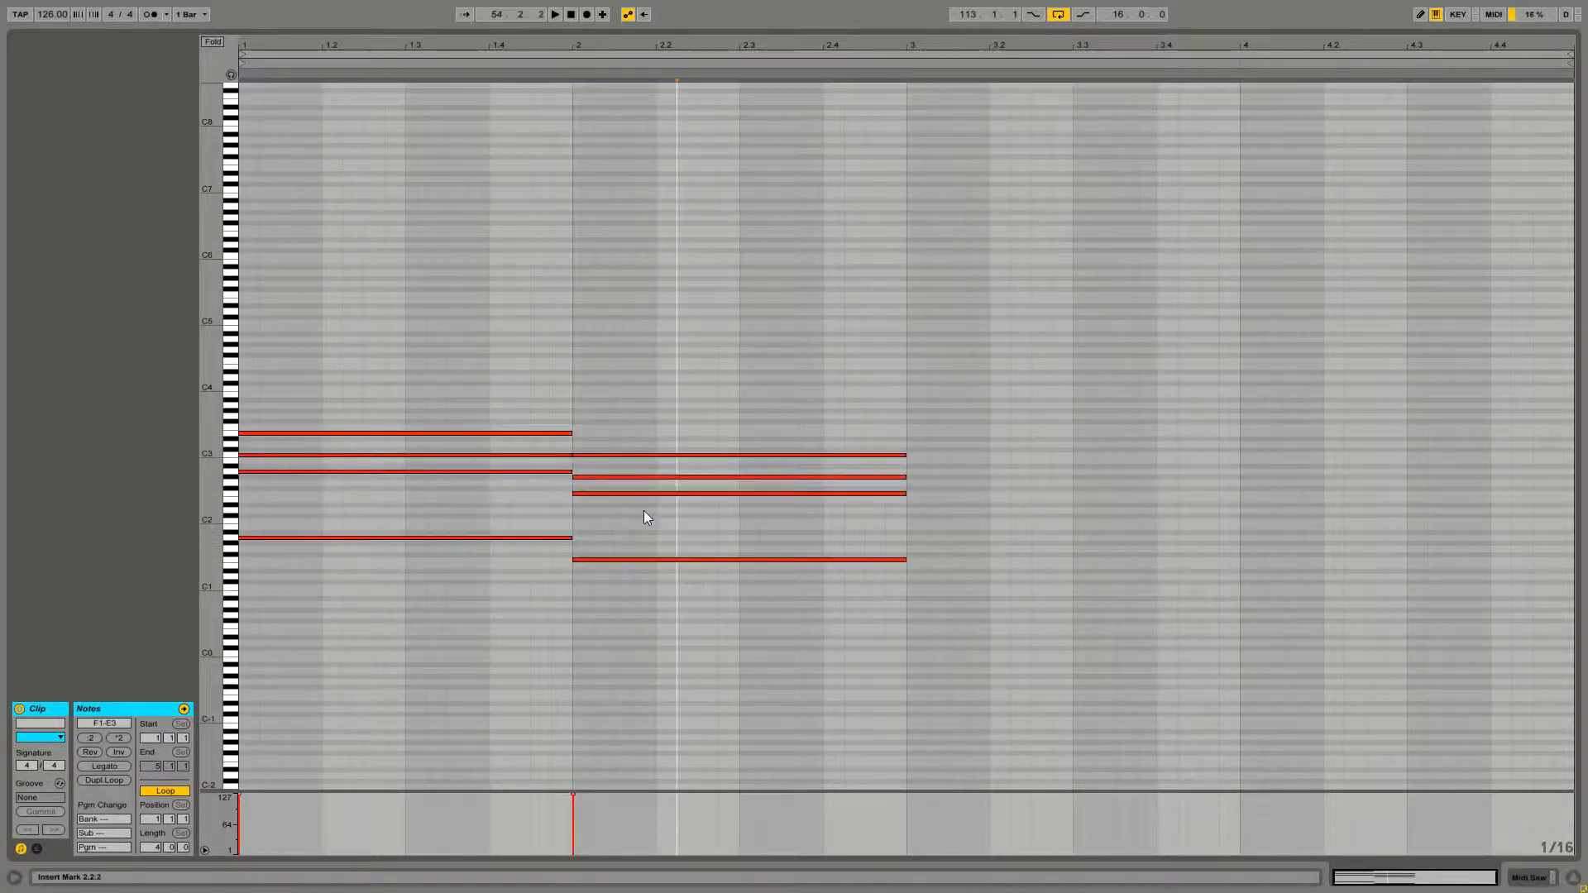
Raise bar 2's G#2 note to A2 and add a C2, C3, E3, G3 chord in bar 3
{"action": "left_click", "coordinate": [618, 477]}
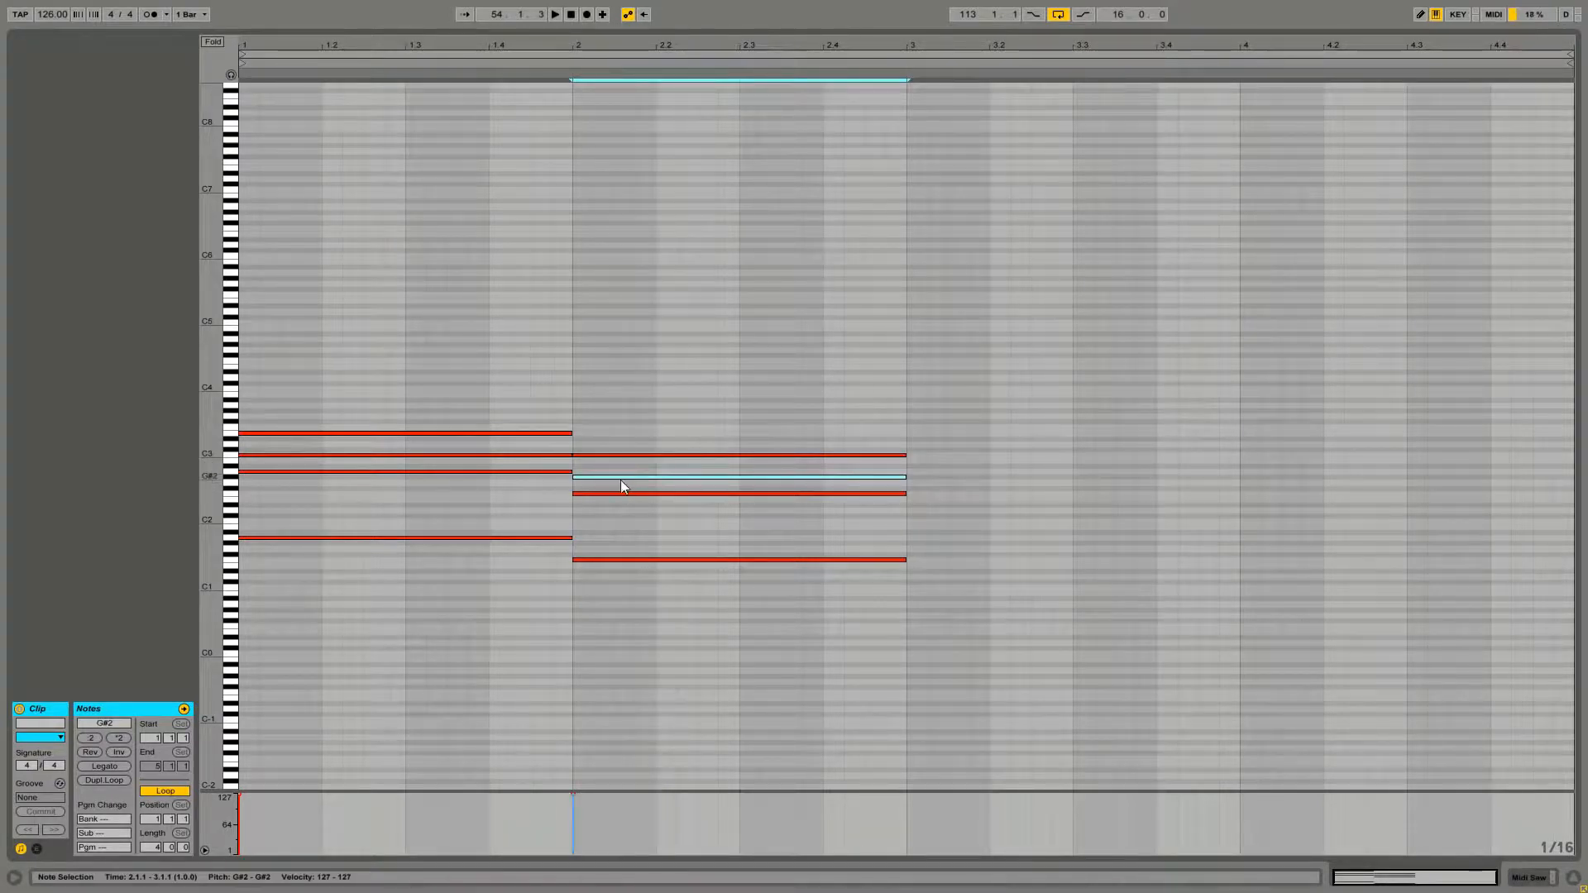
{"action": "left_click_drag", "start_coordinate": [620, 478], "coordinate": [621, 473]}
{"action": "left_click_drag", "start_coordinate": [611, 560], "coordinate": [945, 521]}
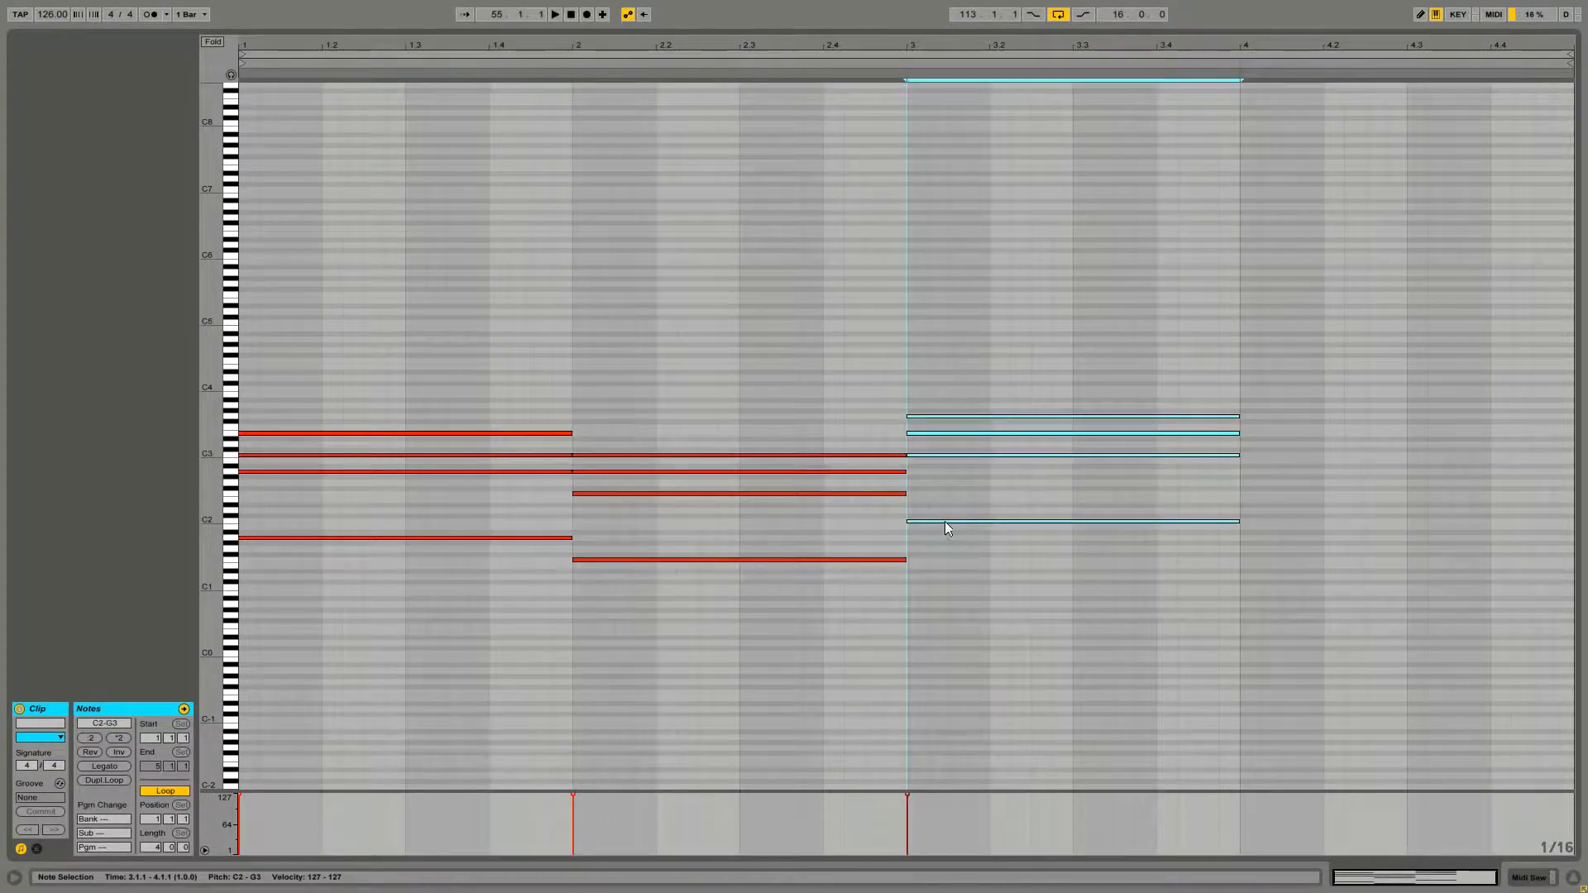
Lengthen the bar 3 chord so it ends at beat 4.3
{"action": "left_click", "coordinate": [995, 591]}
{"action": "left_click_drag", "start_coordinate": [1139, 341], "coordinate": [1400, 520]}
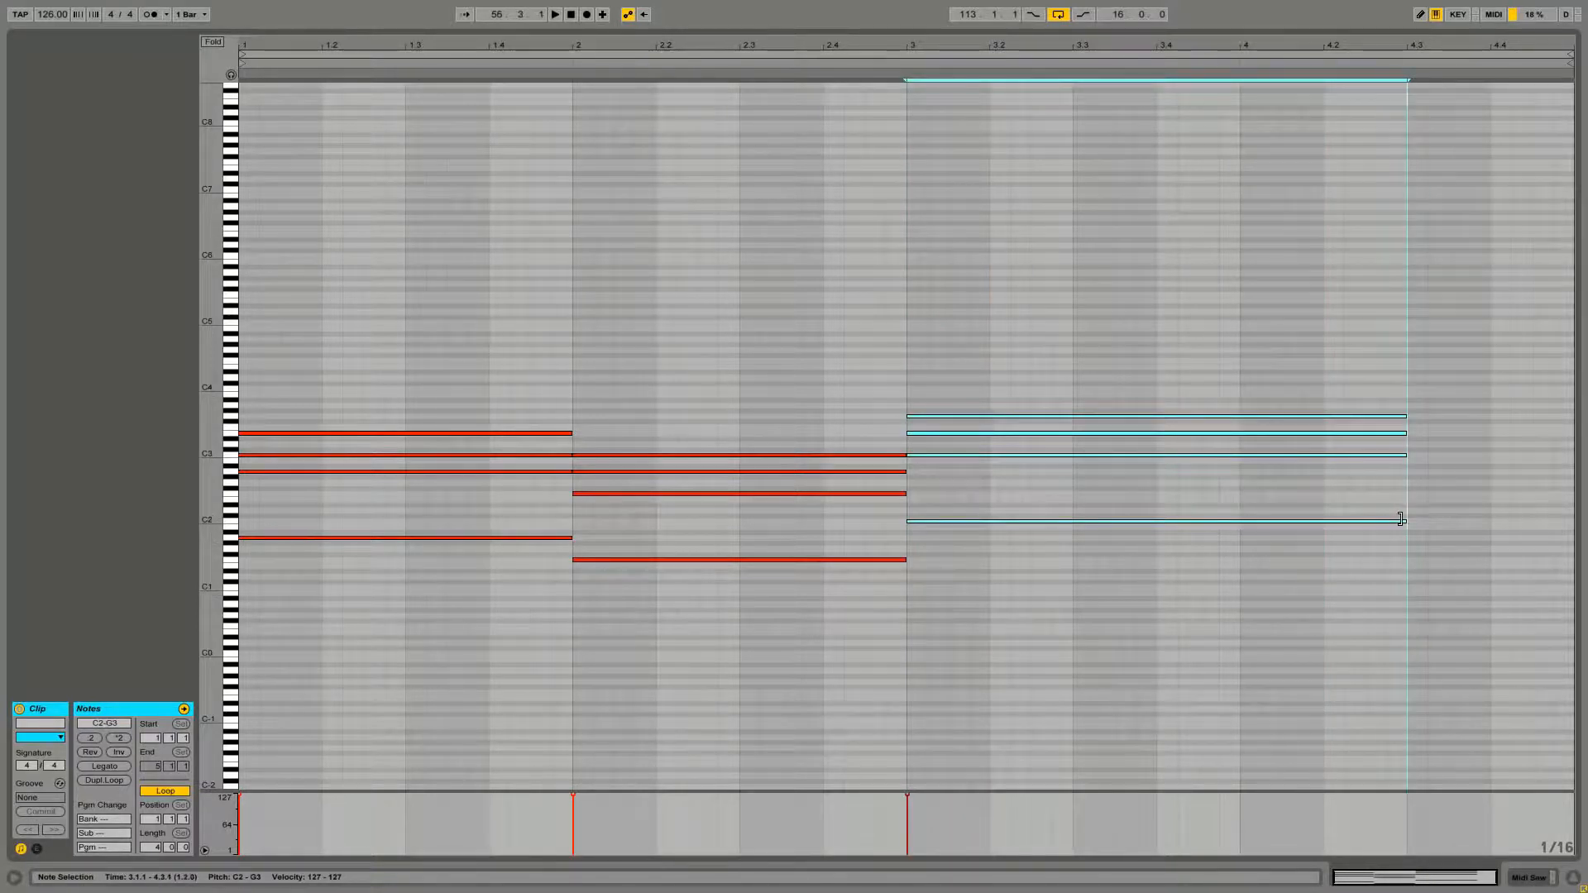
{"action": "left_click", "coordinate": [1381, 599]}
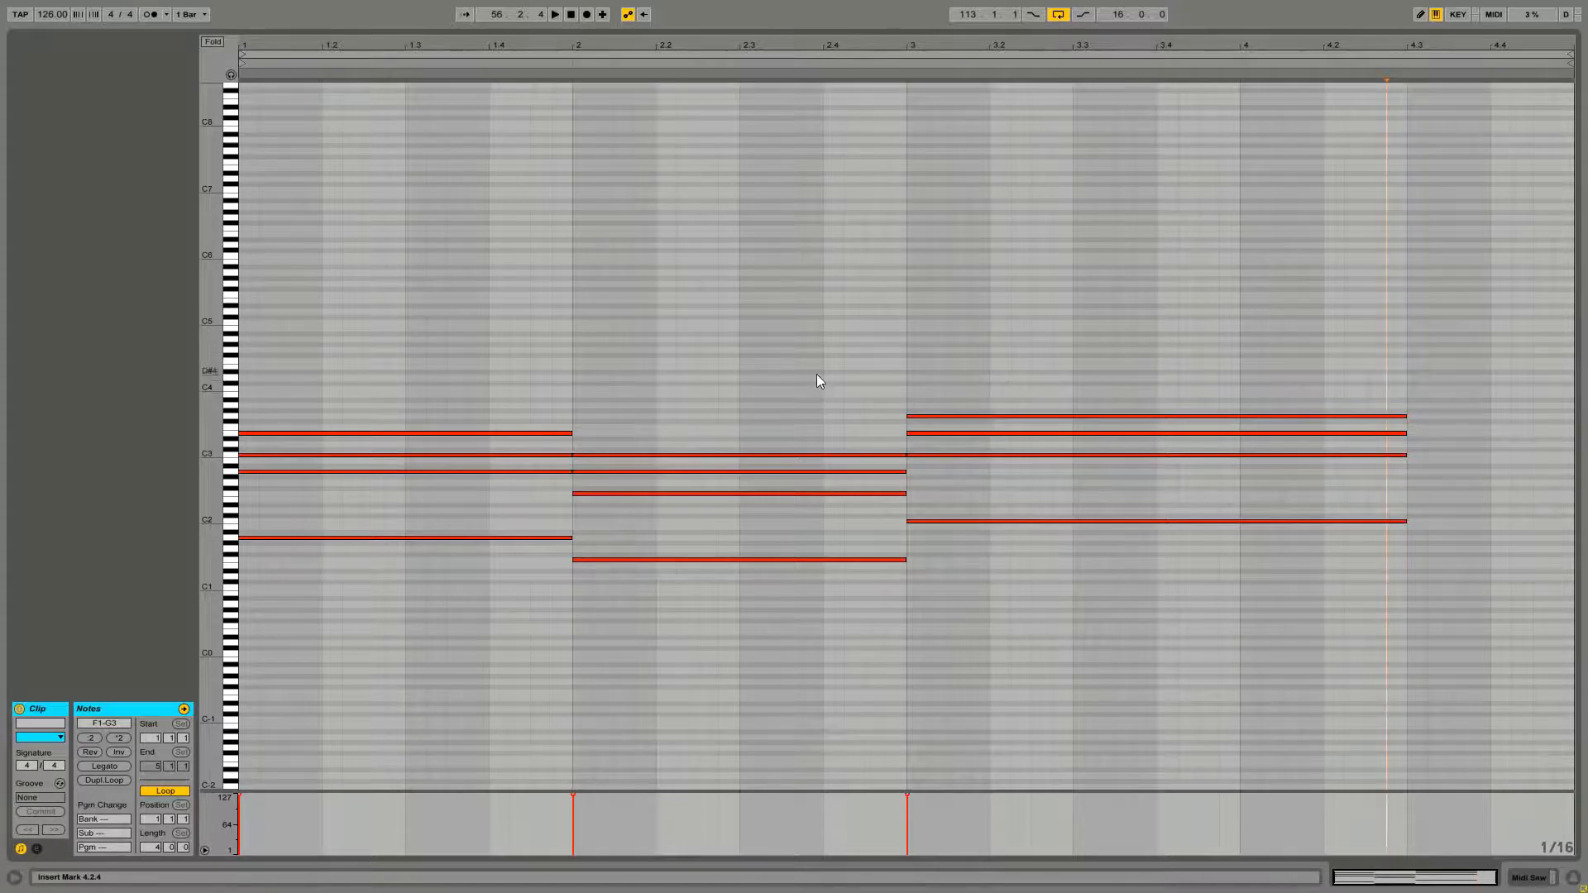
Add a G1 note at beat 4.3 and stack B2 and D3 notes above it
{"action": "double_click", "coordinate": [1417, 548]}
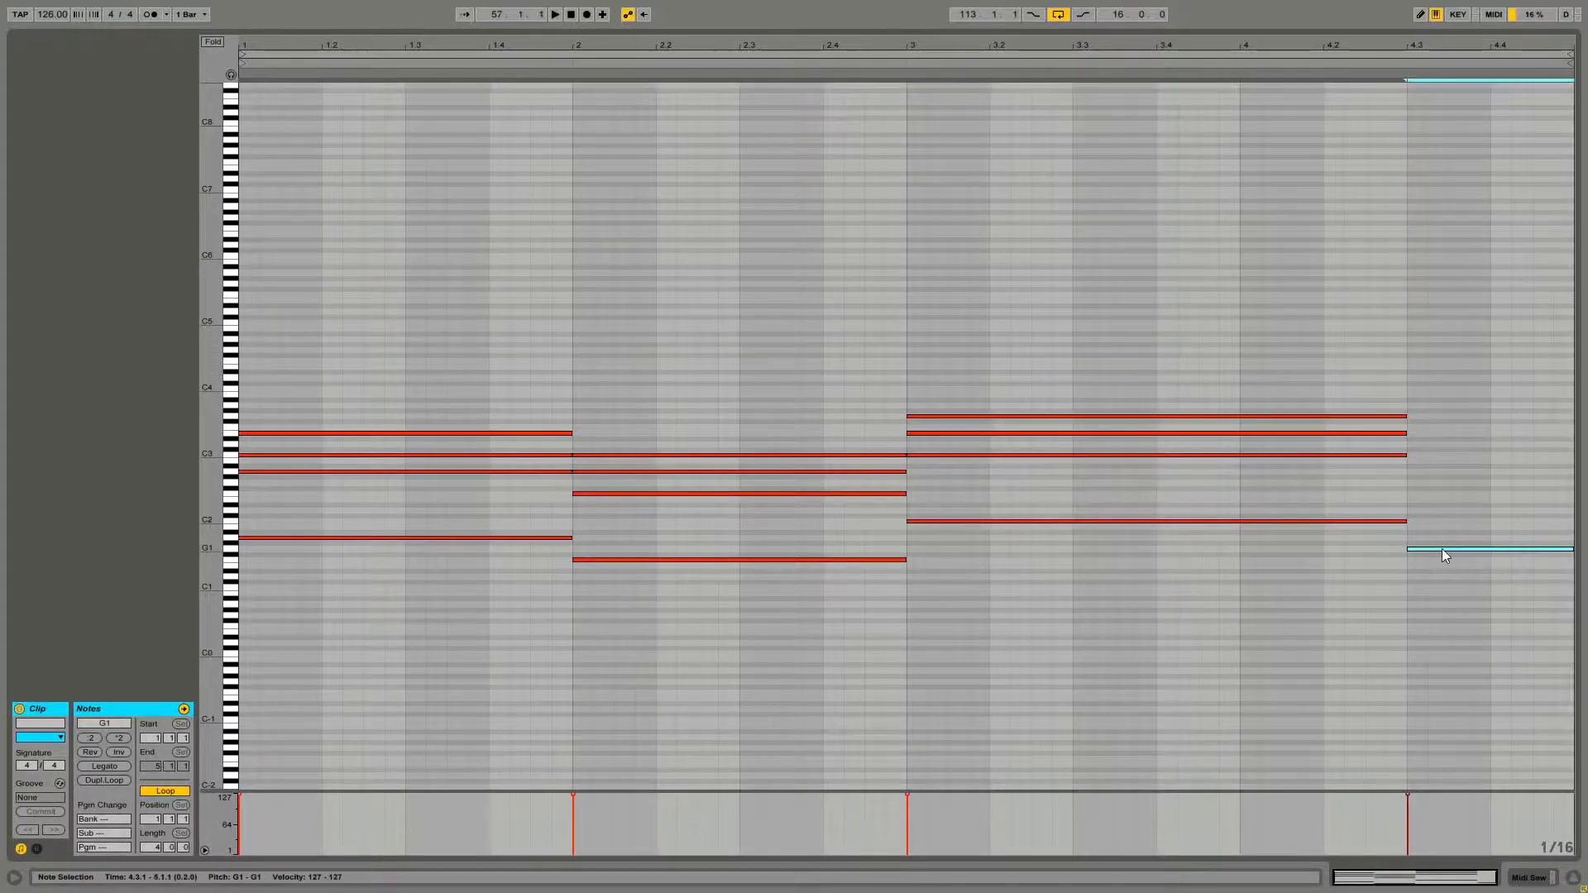
{"action": "left_click_drag", "start_coordinate": [1441, 548], "coordinate": [1448, 498]}
{"action": "left_click", "coordinate": [1449, 526], "text": "shift"}
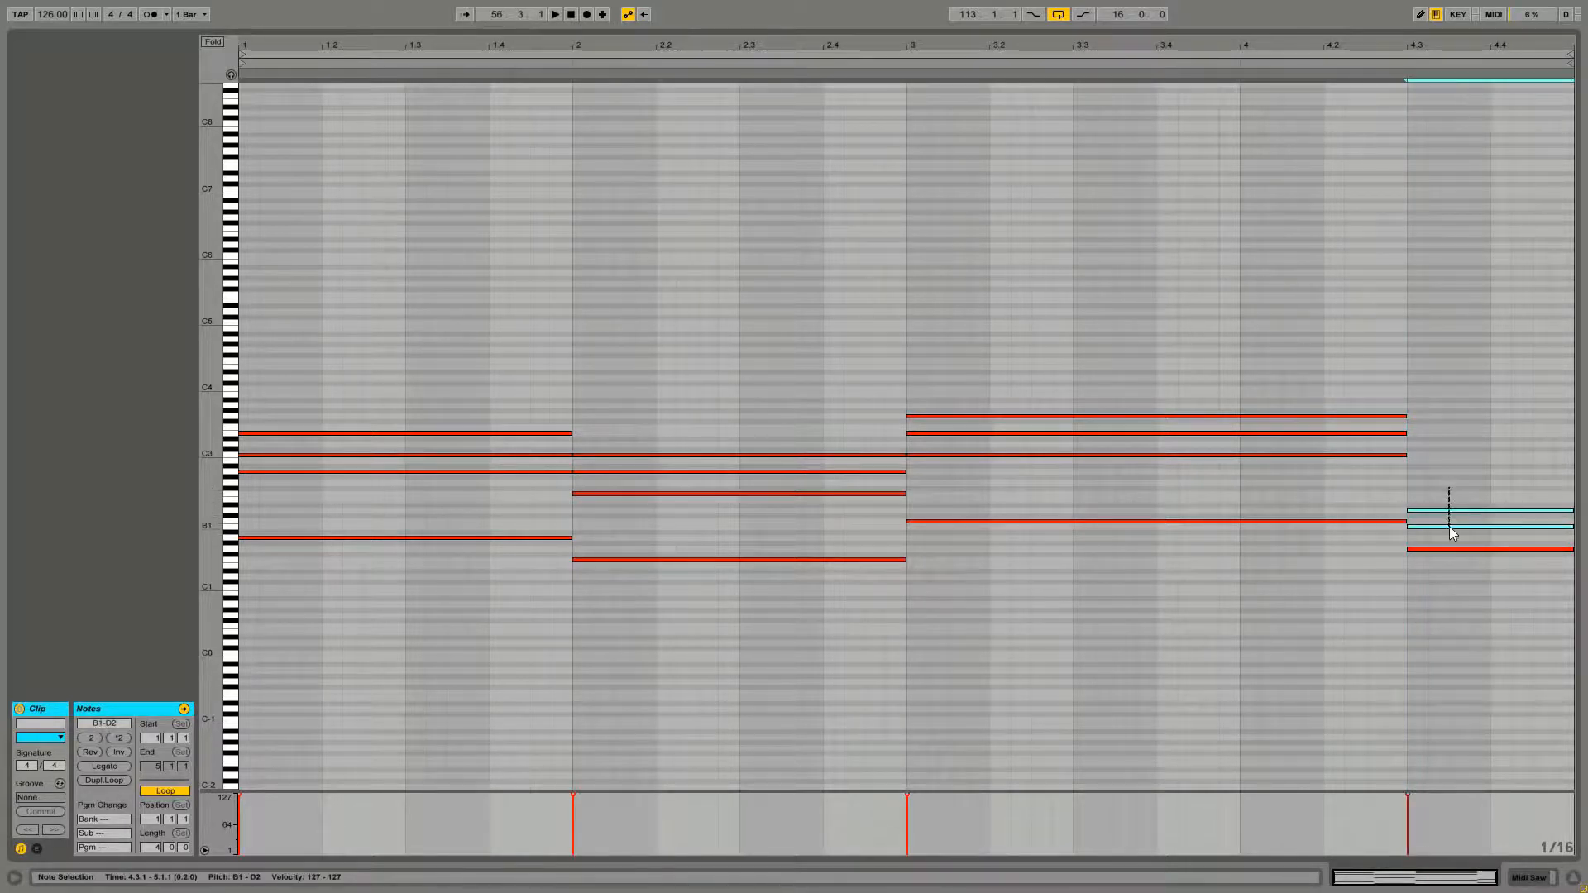
{"action": "key", "text": "shift+Up"}
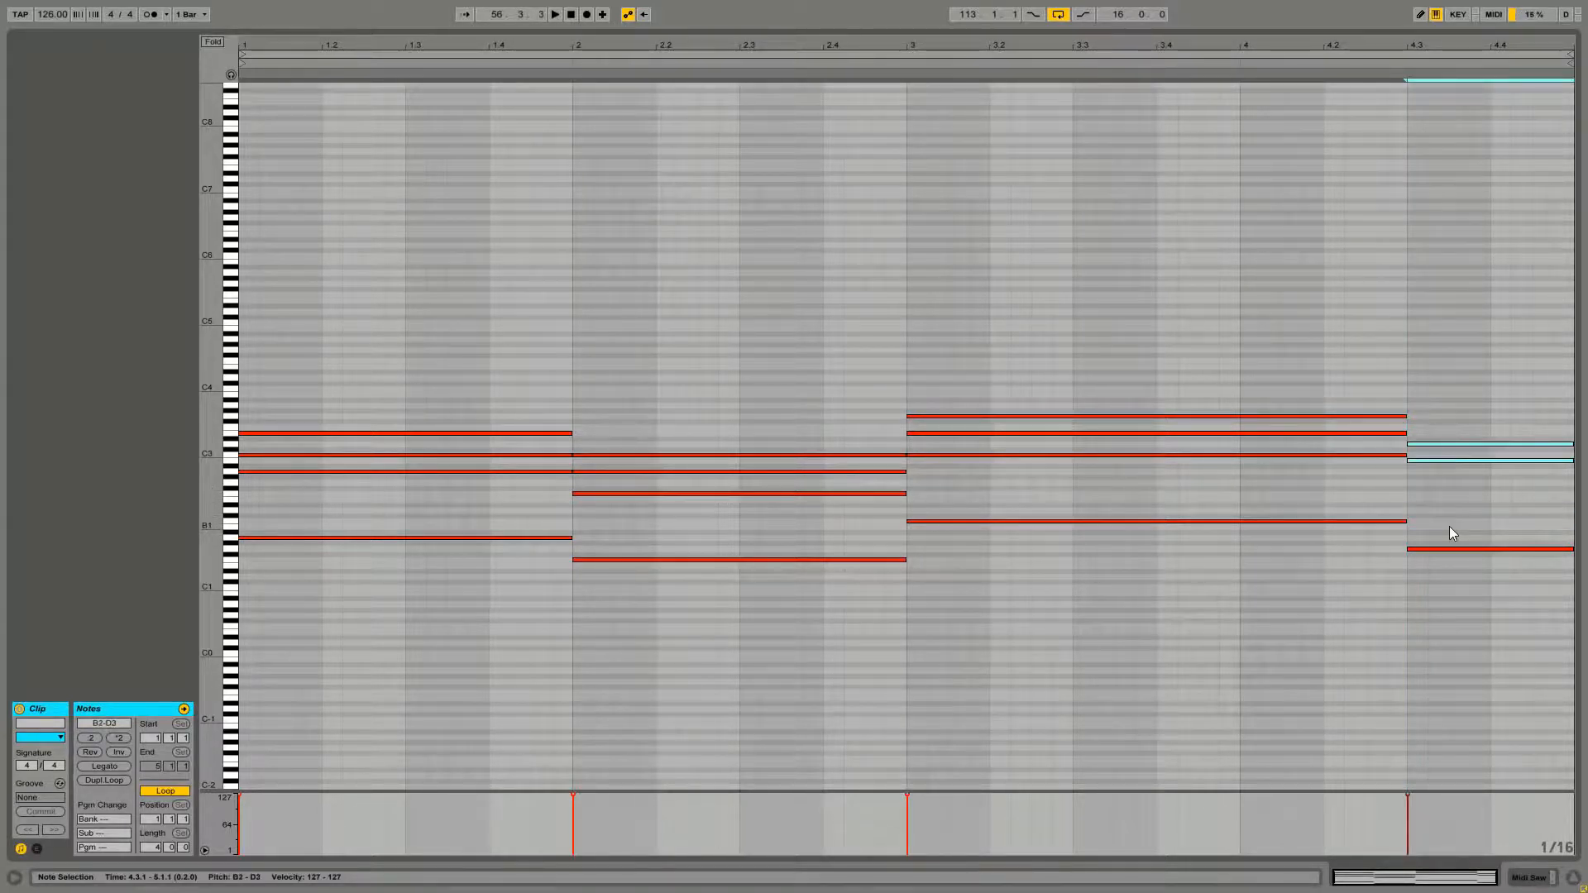
{"action": "left_click", "coordinate": [1449, 526]}
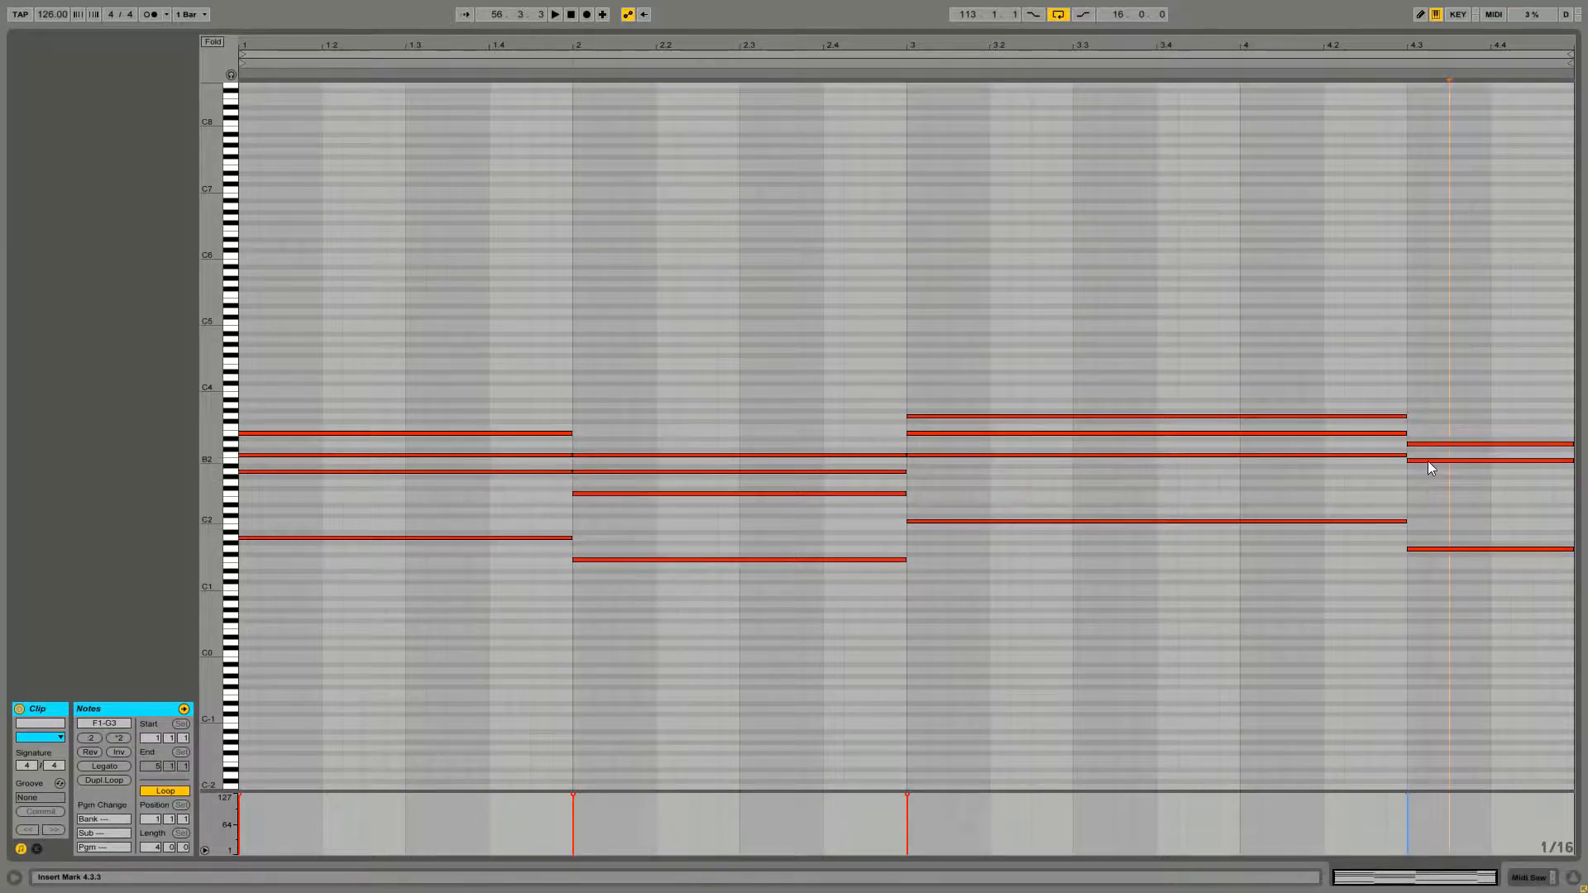
Add a G3 note on top of the chord starting at beat 4.3
{"action": "double_click", "coordinate": [1428, 418]}
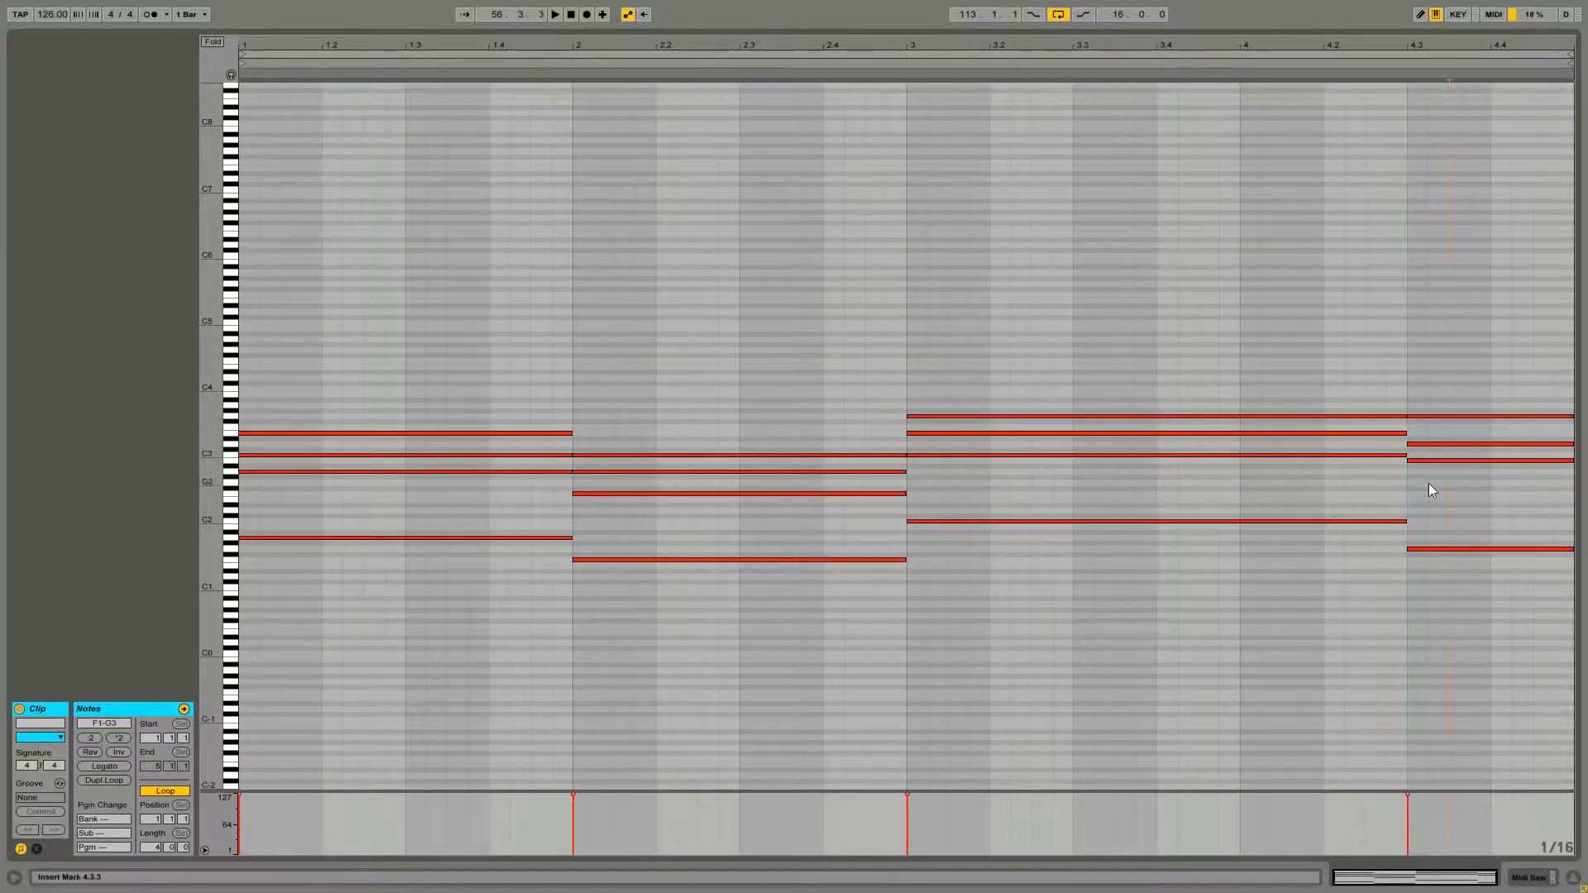
{"action": "left_click_drag", "start_coordinate": [1428, 483], "coordinate": [1432, 356]}
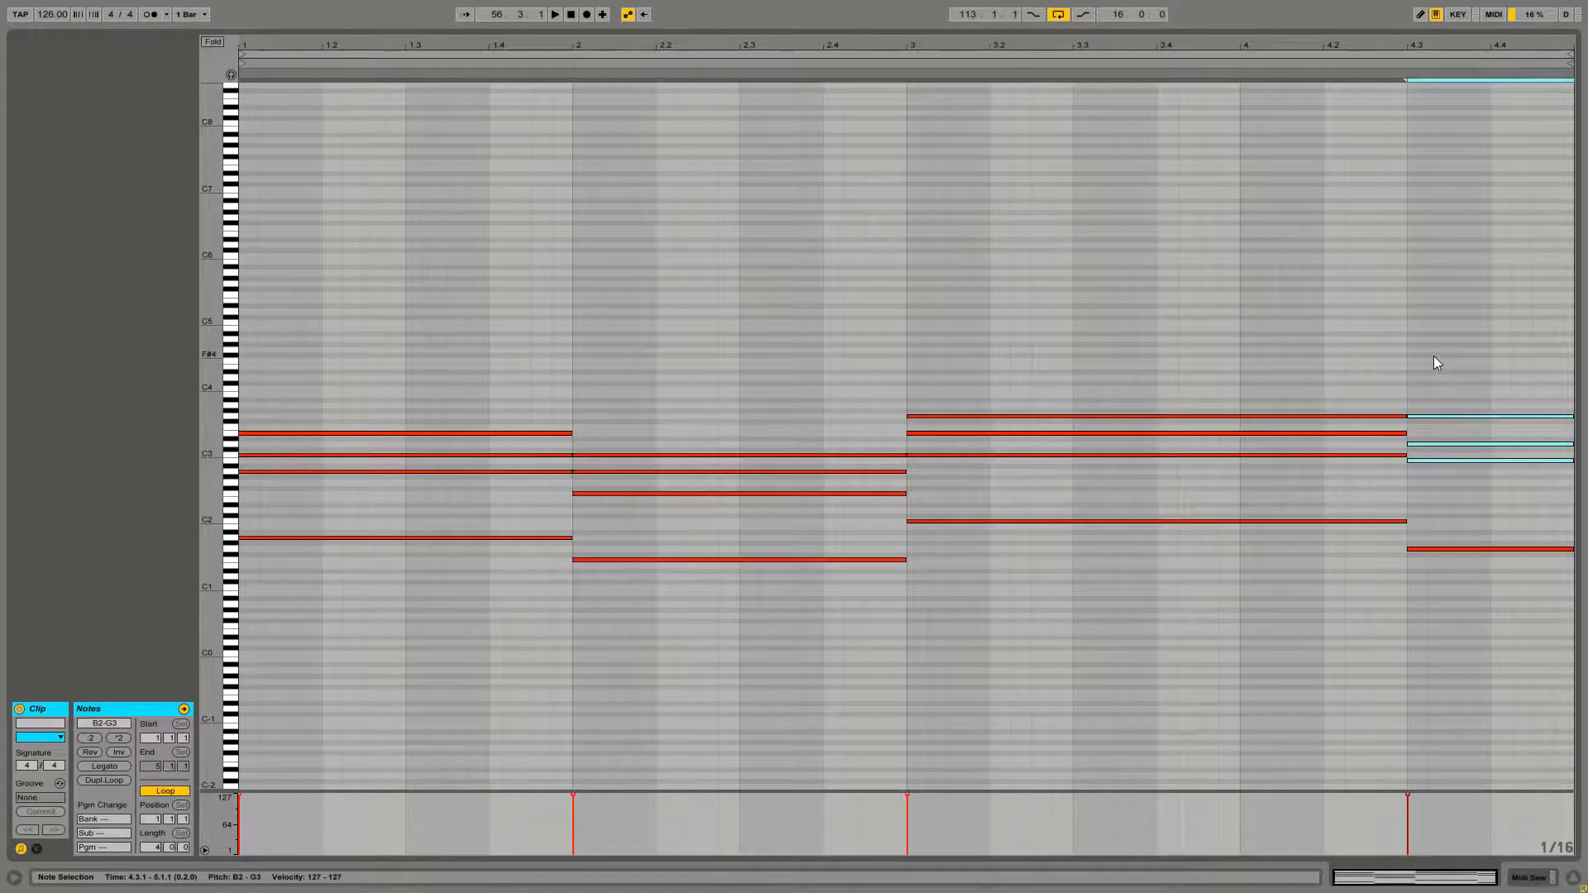
{"action": "left_click", "coordinate": [1433, 363]}
Raise bar 2's F2 note an octave to F3 and play back the progression
{"action": "left_click", "coordinate": [698, 493]}
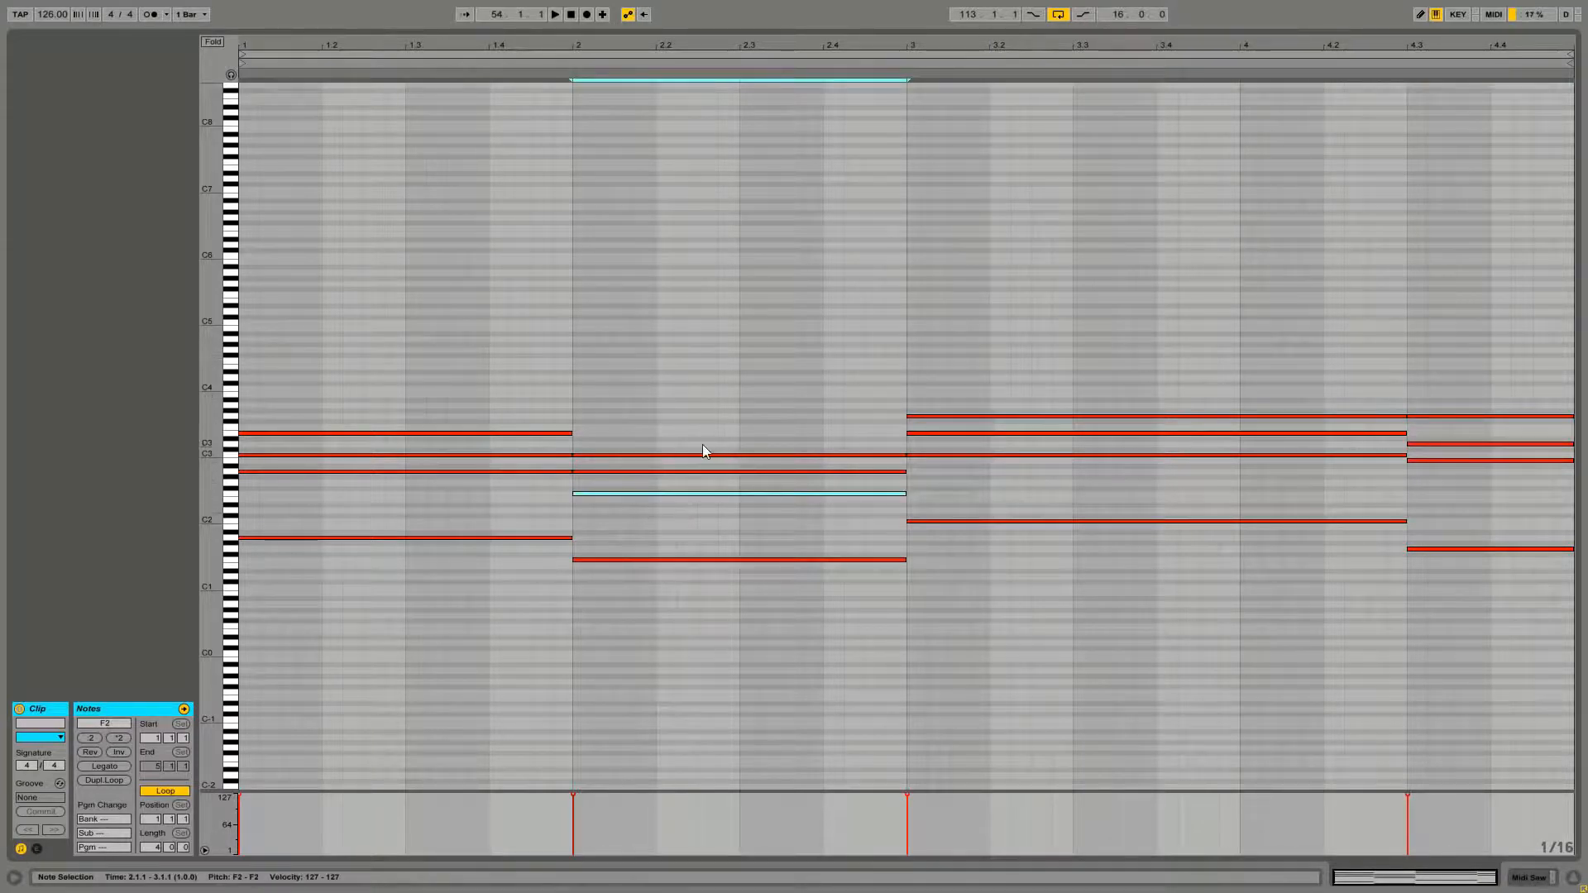
{"action": "key", "text": "shift+Up"}
{"action": "left_click", "coordinate": [703, 494]}
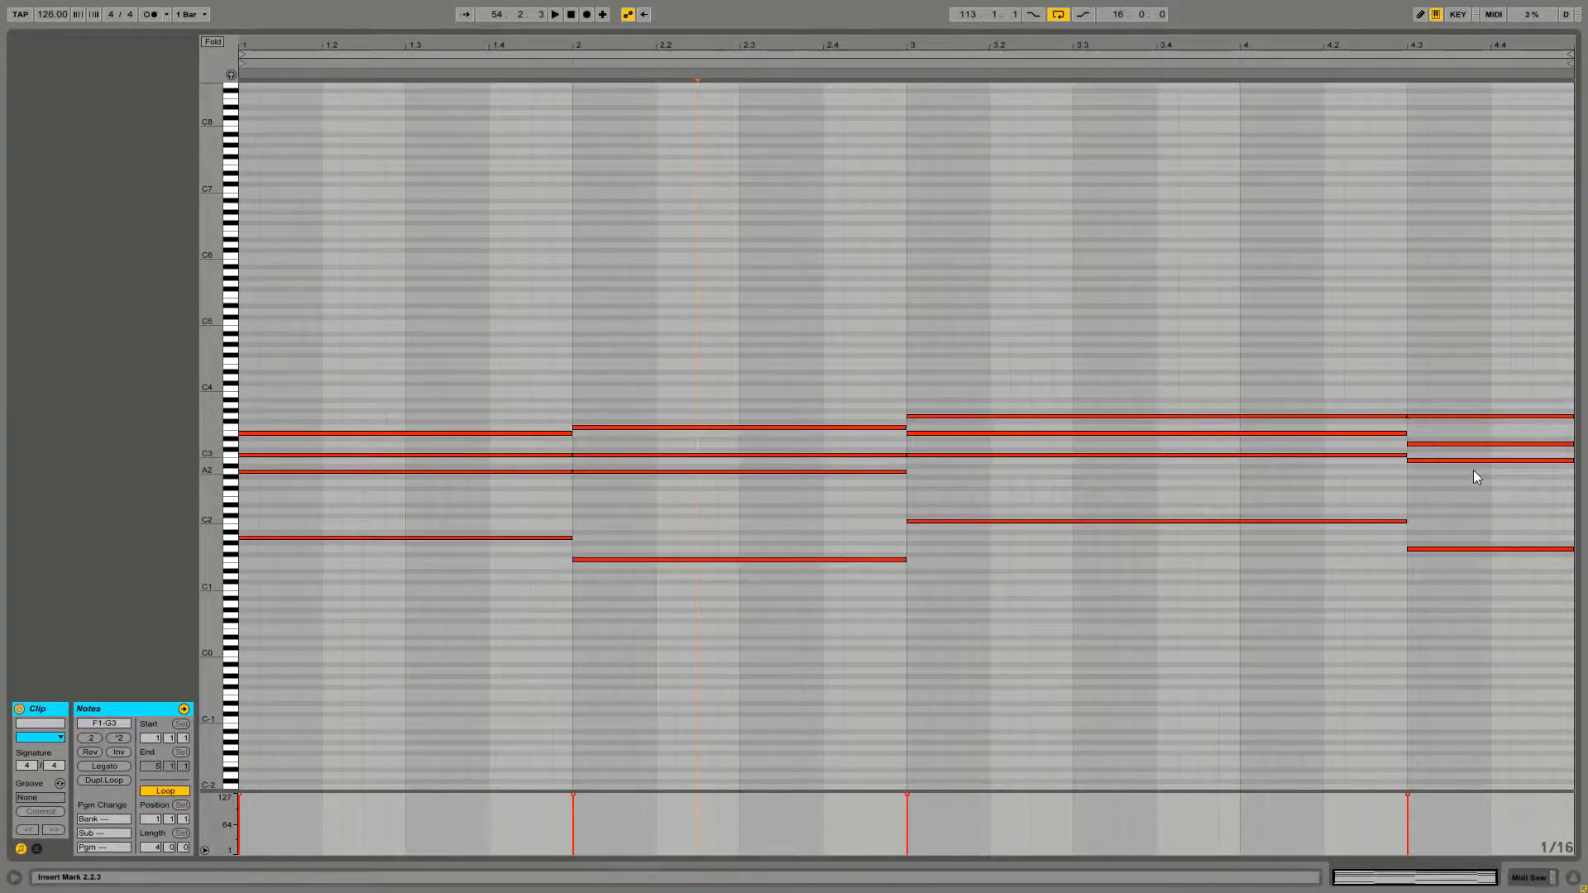
{"action": "key", "text": "space"}
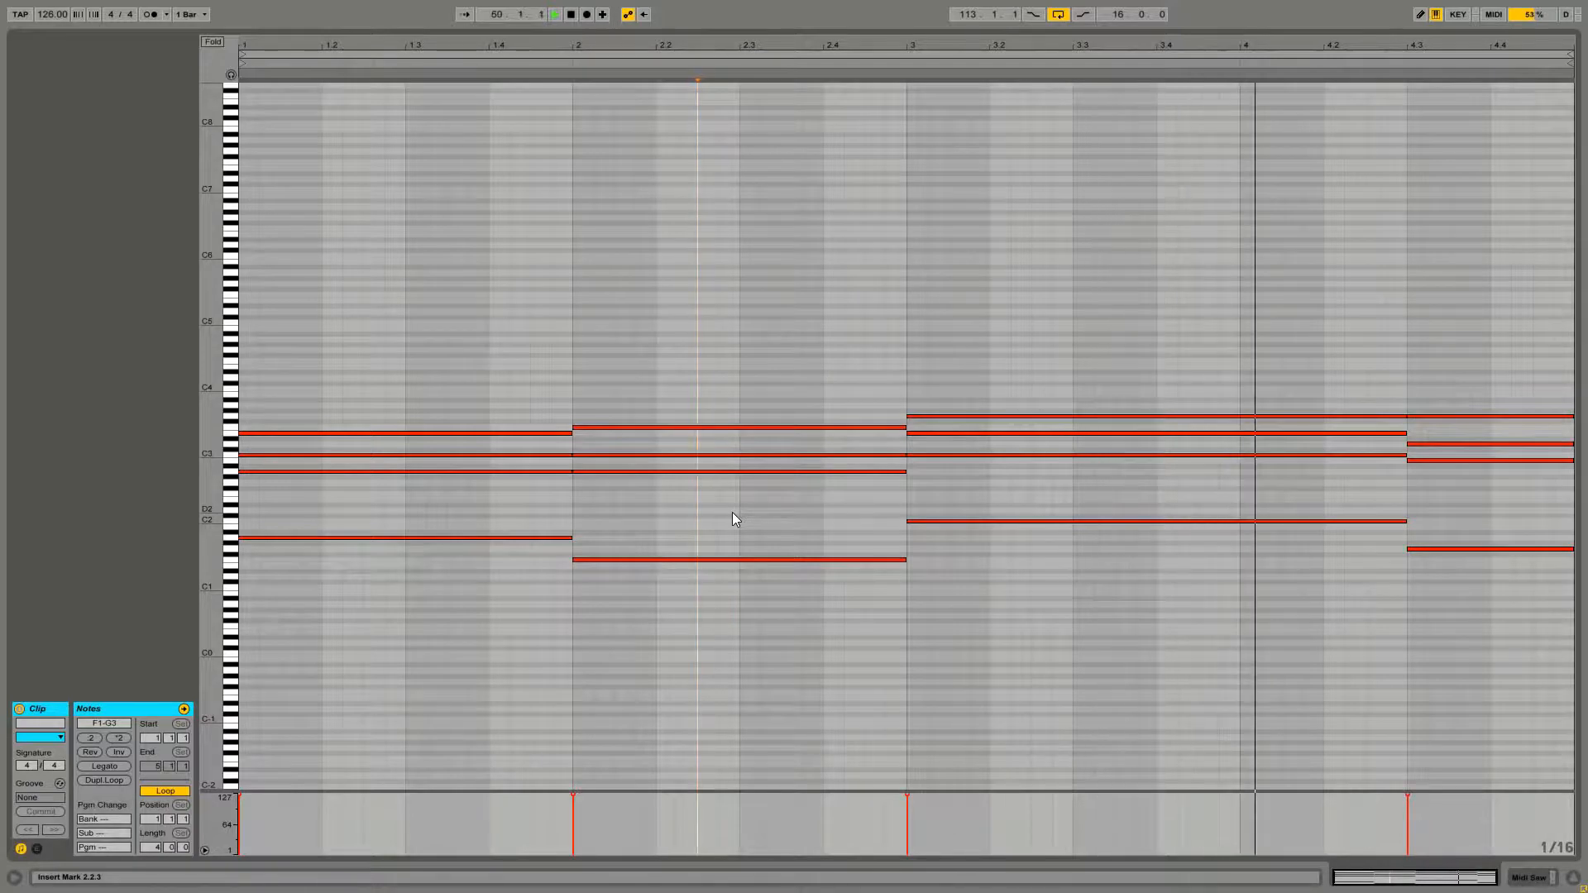
{"action": "key", "text": "space"}
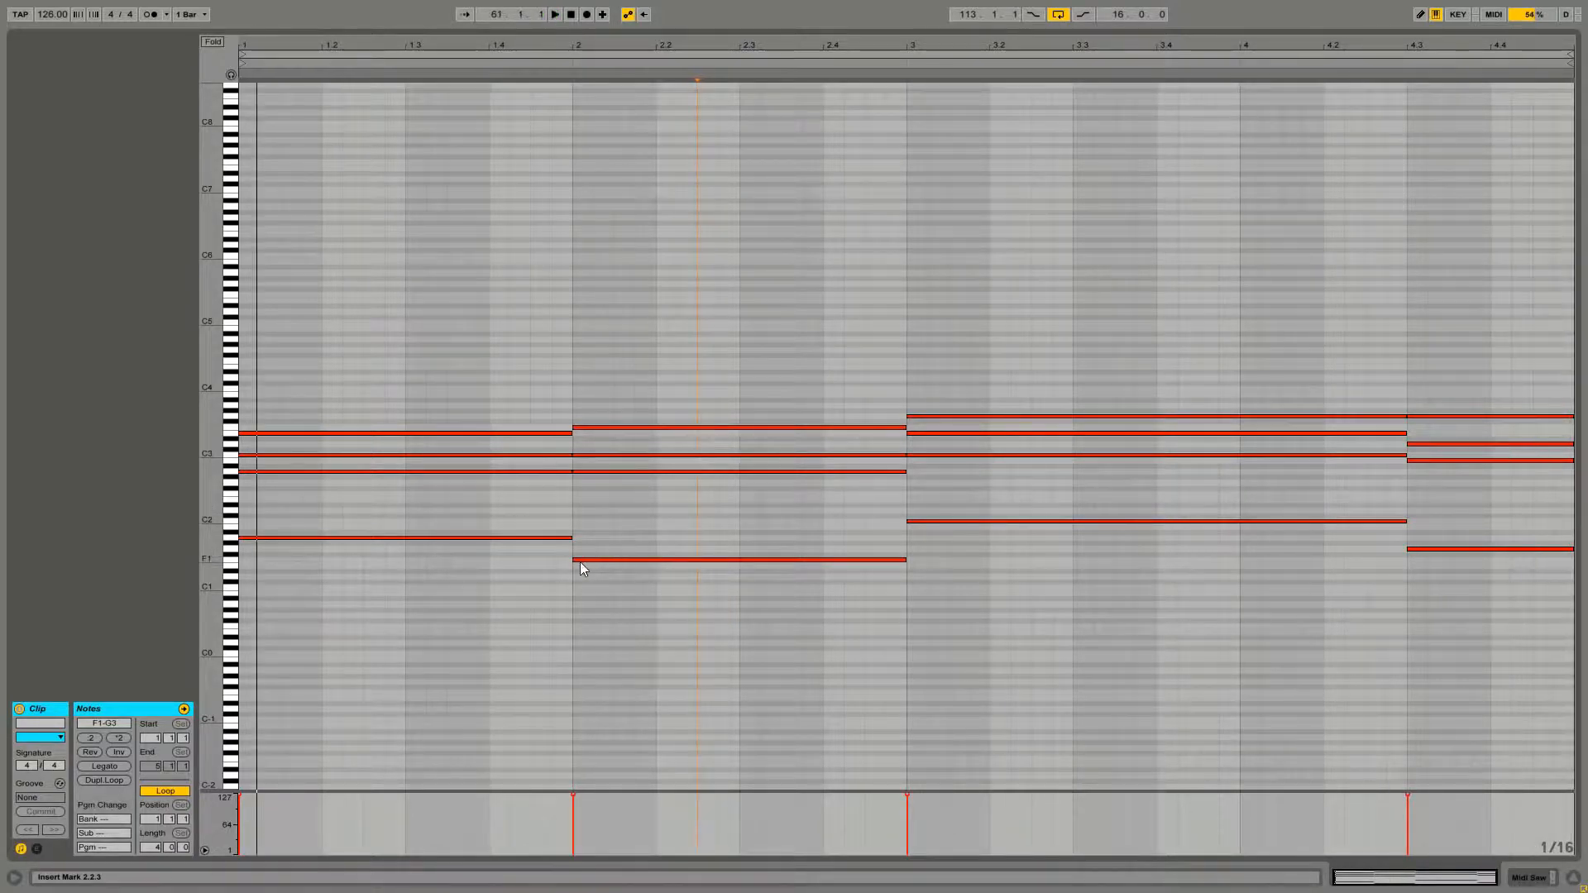
Open the empty Bass clip from the arrangement in the note editor
{"action": "key", "text": "shift+Tab"}
{"action": "key", "text": "shift+Tab"}
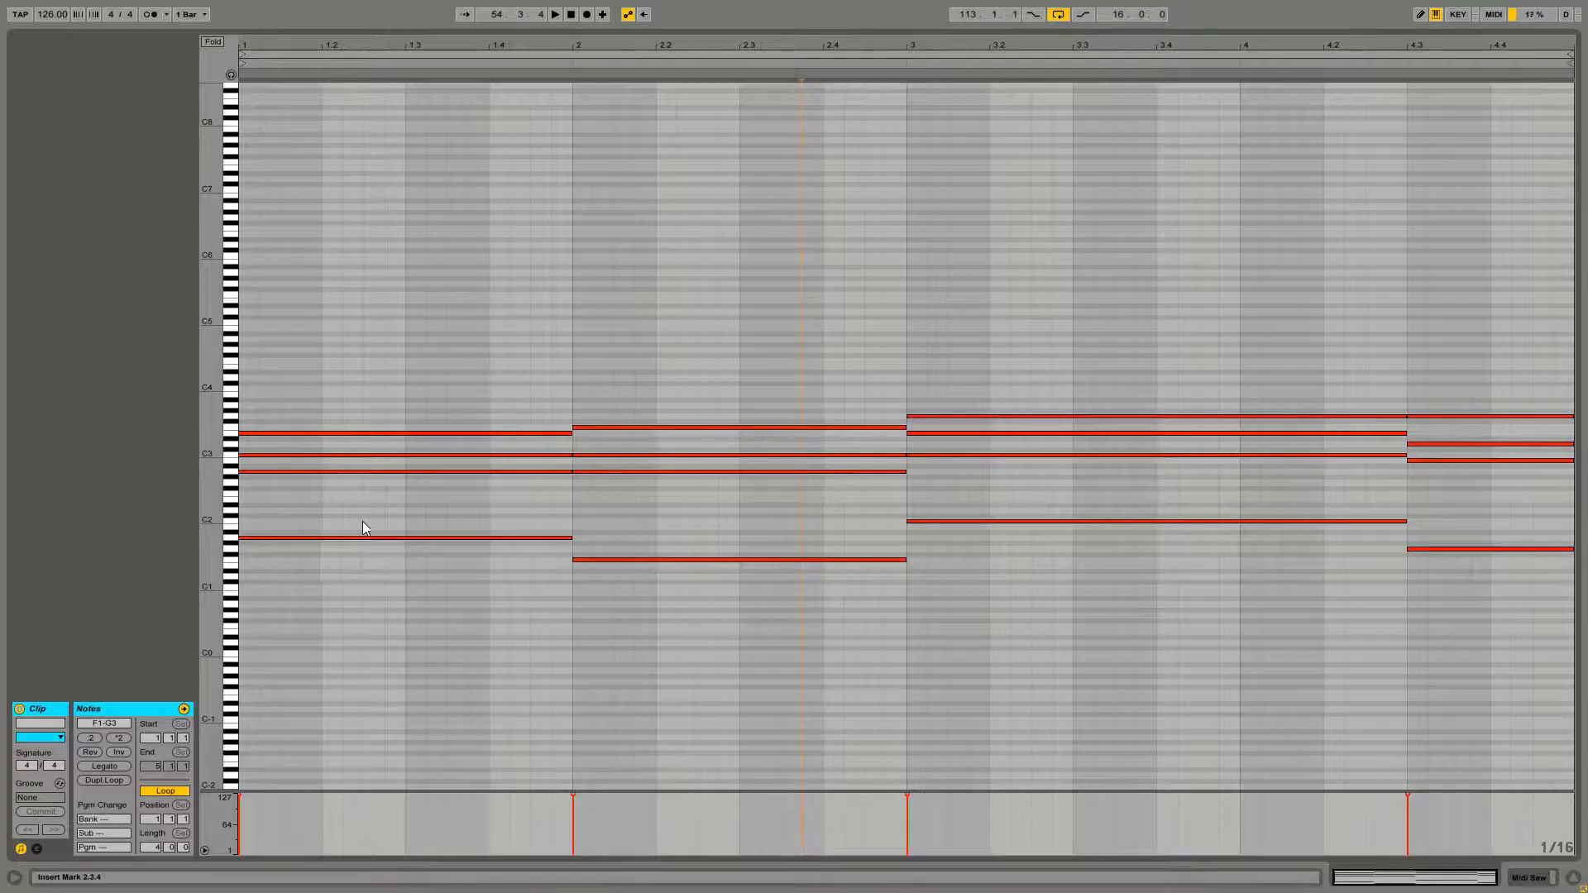
{"action": "key", "text": "shift+Tab"}
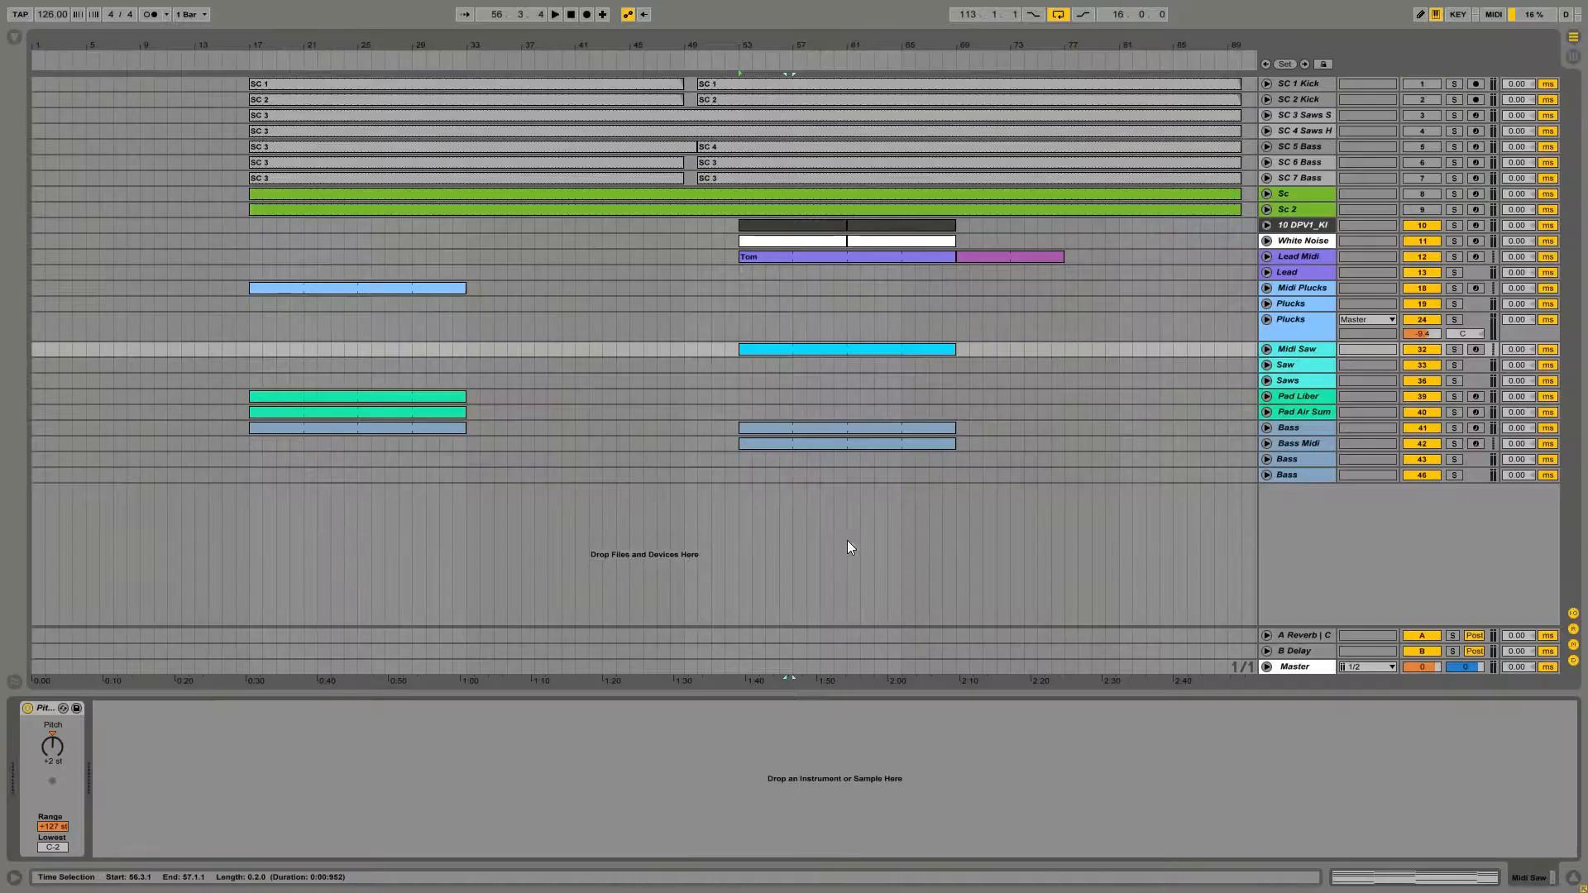
{"action": "left_click", "coordinate": [772, 435]}
{"action": "key", "text": "shift+Tab"}
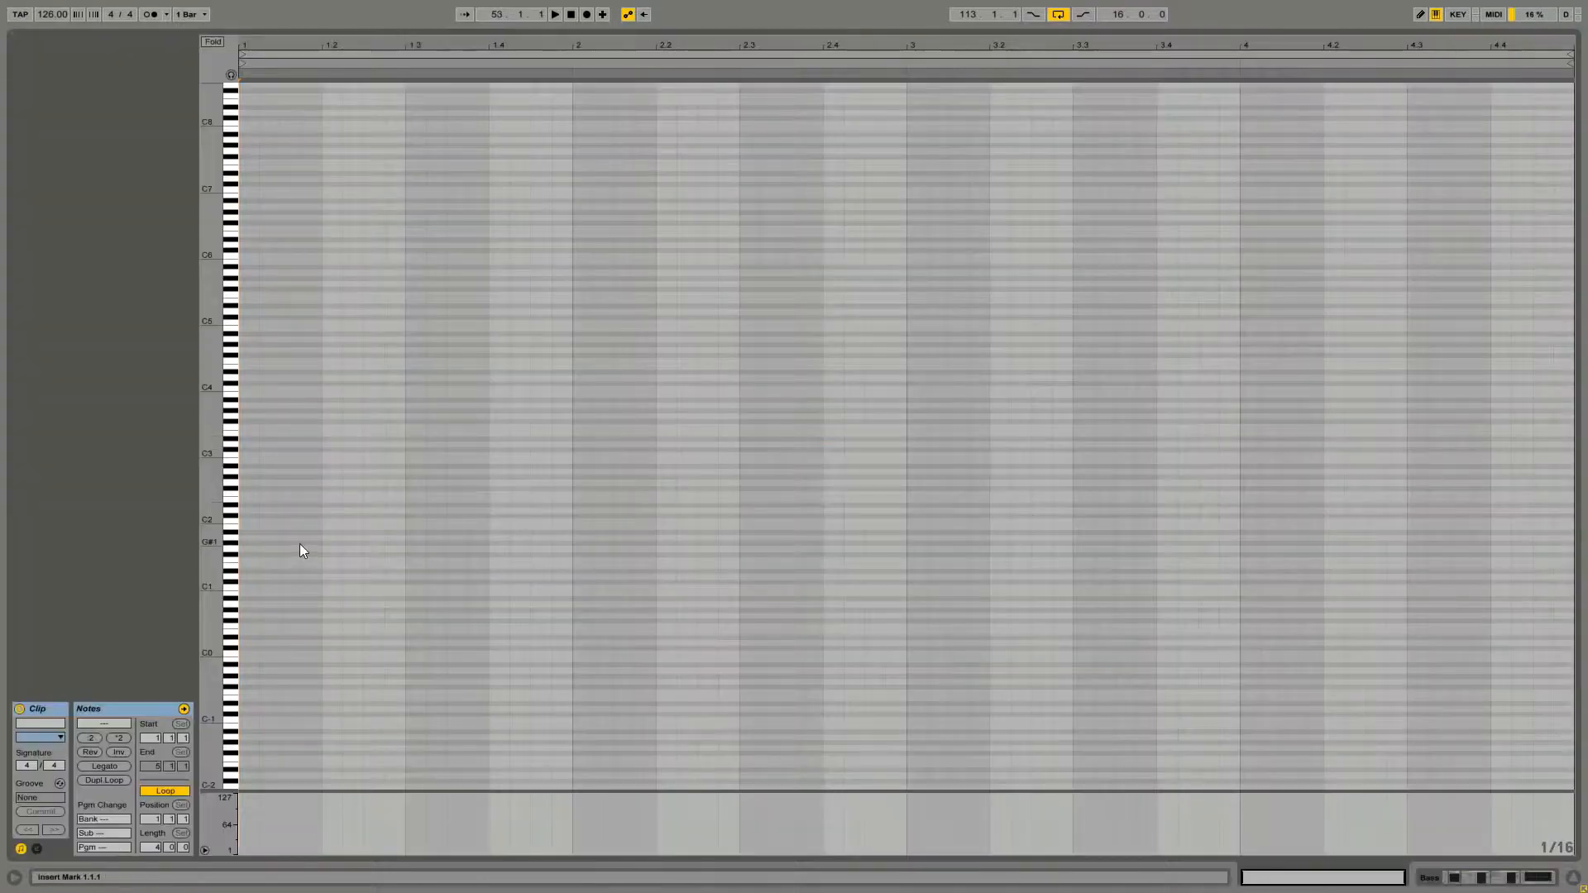
Build a repeating rhythm of short A1 notes across bar 1 of the Bass clip
{"action": "double_click", "coordinate": [245, 538]}
{"action": "left_click_drag", "start_coordinate": [258, 537], "coordinate": [247, 574]}
{"action": "double_click", "coordinate": [289, 538]}
{"action": "double_click", "coordinate": [311, 538]}
{"action": "key", "text": "ctrl+d"}
{"action": "key", "text": "ctrl+d"}
{"action": "key", "text": "ctrl+d"}
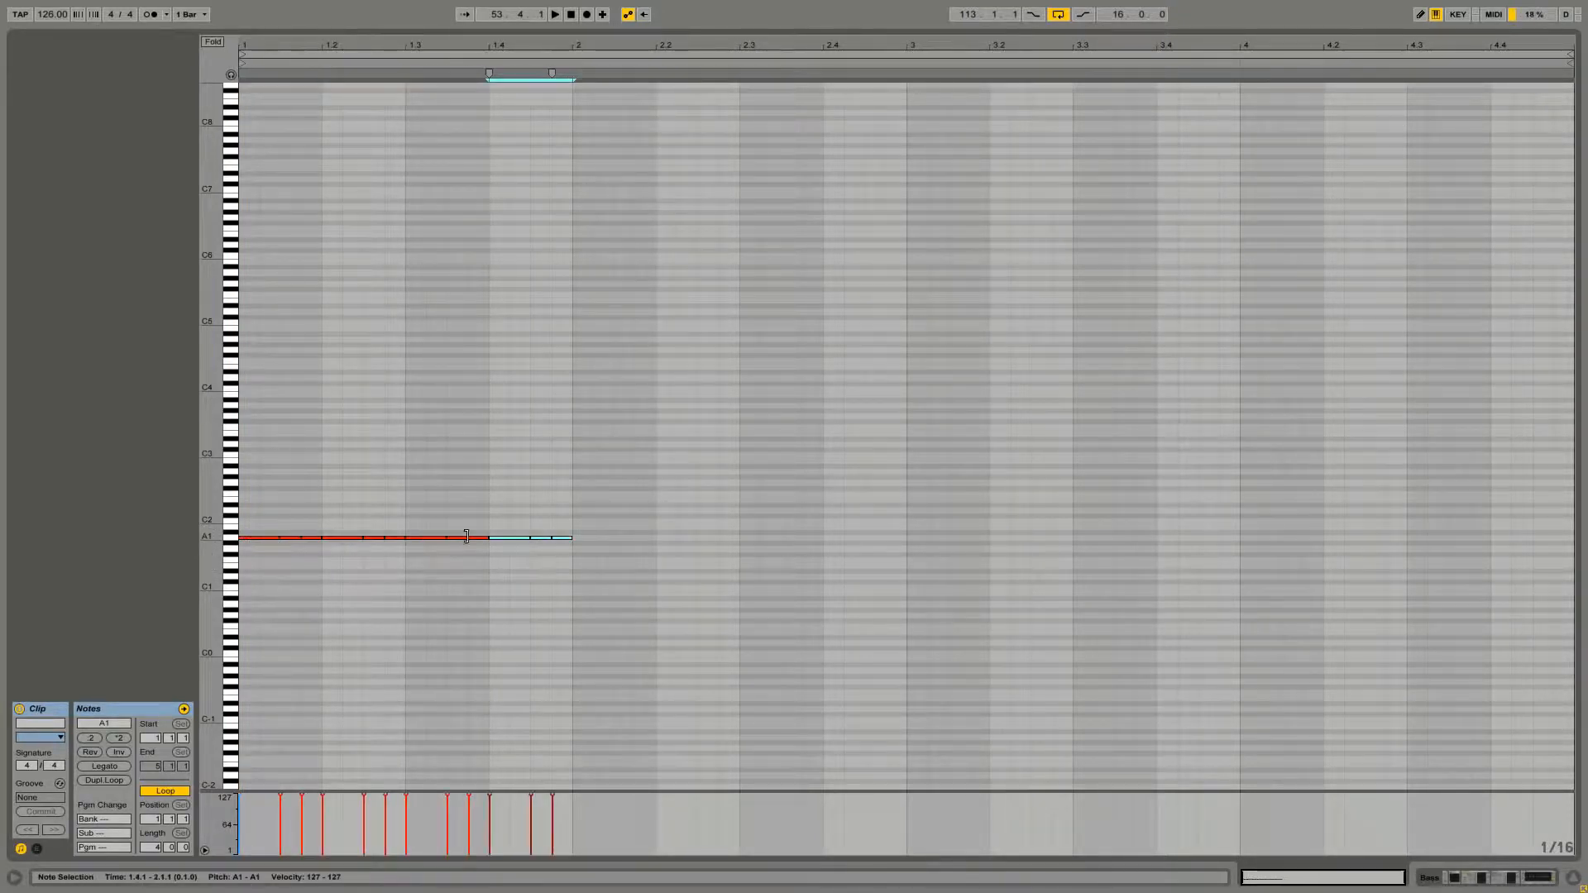
Copy bar 1's bass pattern into bar 2 and lower it to F1
{"action": "left_click_drag", "start_coordinate": [567, 524], "coordinate": [512, 567]}
{"action": "left_click_drag", "start_coordinate": [260, 492], "coordinate": [553, 581]}
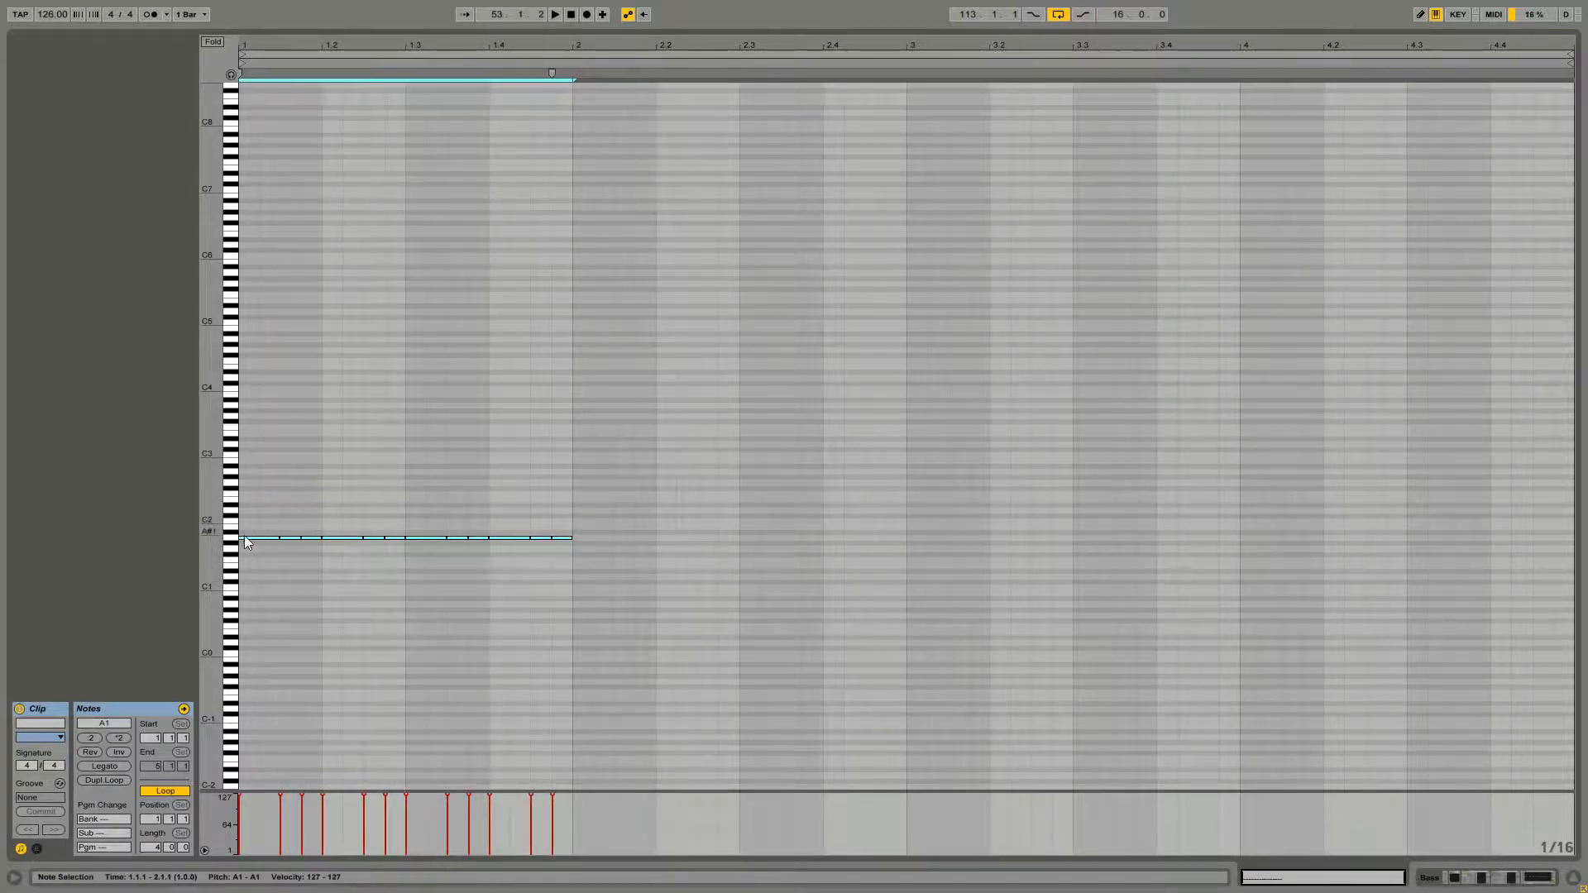
{"action": "left_click_drag", "start_coordinate": [244, 535], "coordinate": [475, 559]}
{"action": "left_click_drag", "start_coordinate": [581, 514], "coordinate": [582, 558]}
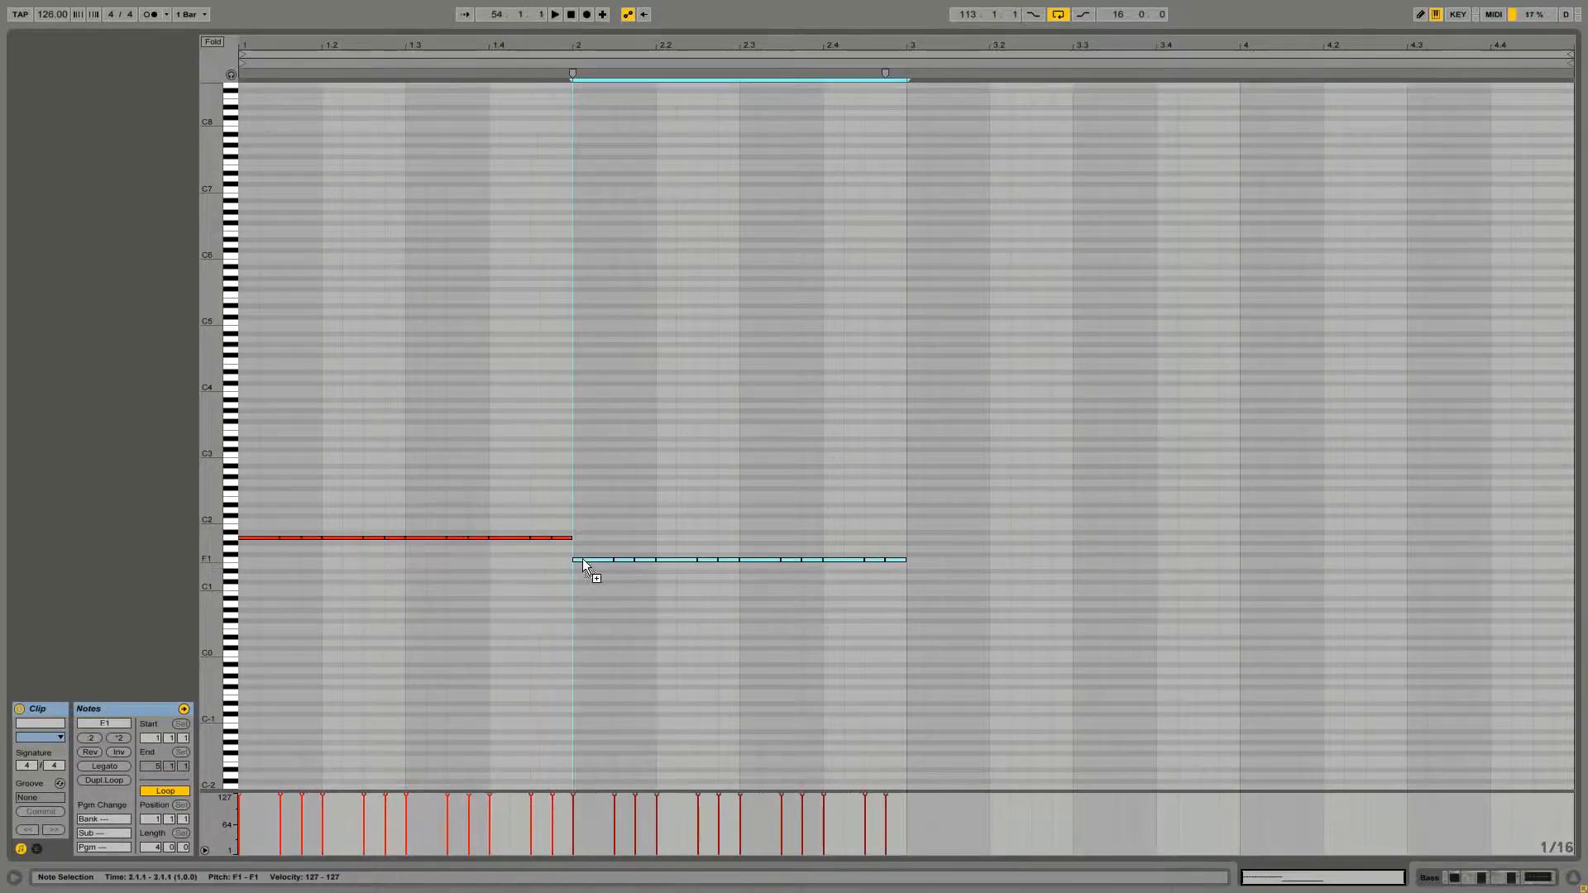
Duplicate the bass pattern into bar 3 at C2 and on into bar 4
{"action": "key", "text": "ctrl+d"}
{"action": "left_click_drag", "start_coordinate": [914, 560], "coordinate": [916, 523]}
{"action": "key", "text": "ctrl+d"}
{"action": "mouse_move", "coordinate": [1243, 523]}
{"action": "left_mouse_down"}
{"action": "mouse_move", "coordinate": [1253, 549]}
{"action": "mouse_move", "coordinate": [1258, 524]}
{"action": "left_mouse_up"}
Lower the bass notes from beat 4.3 to the clip end down to G1
{"action": "left_click_drag", "start_coordinate": [1422, 494], "coordinate": [1559, 533]}
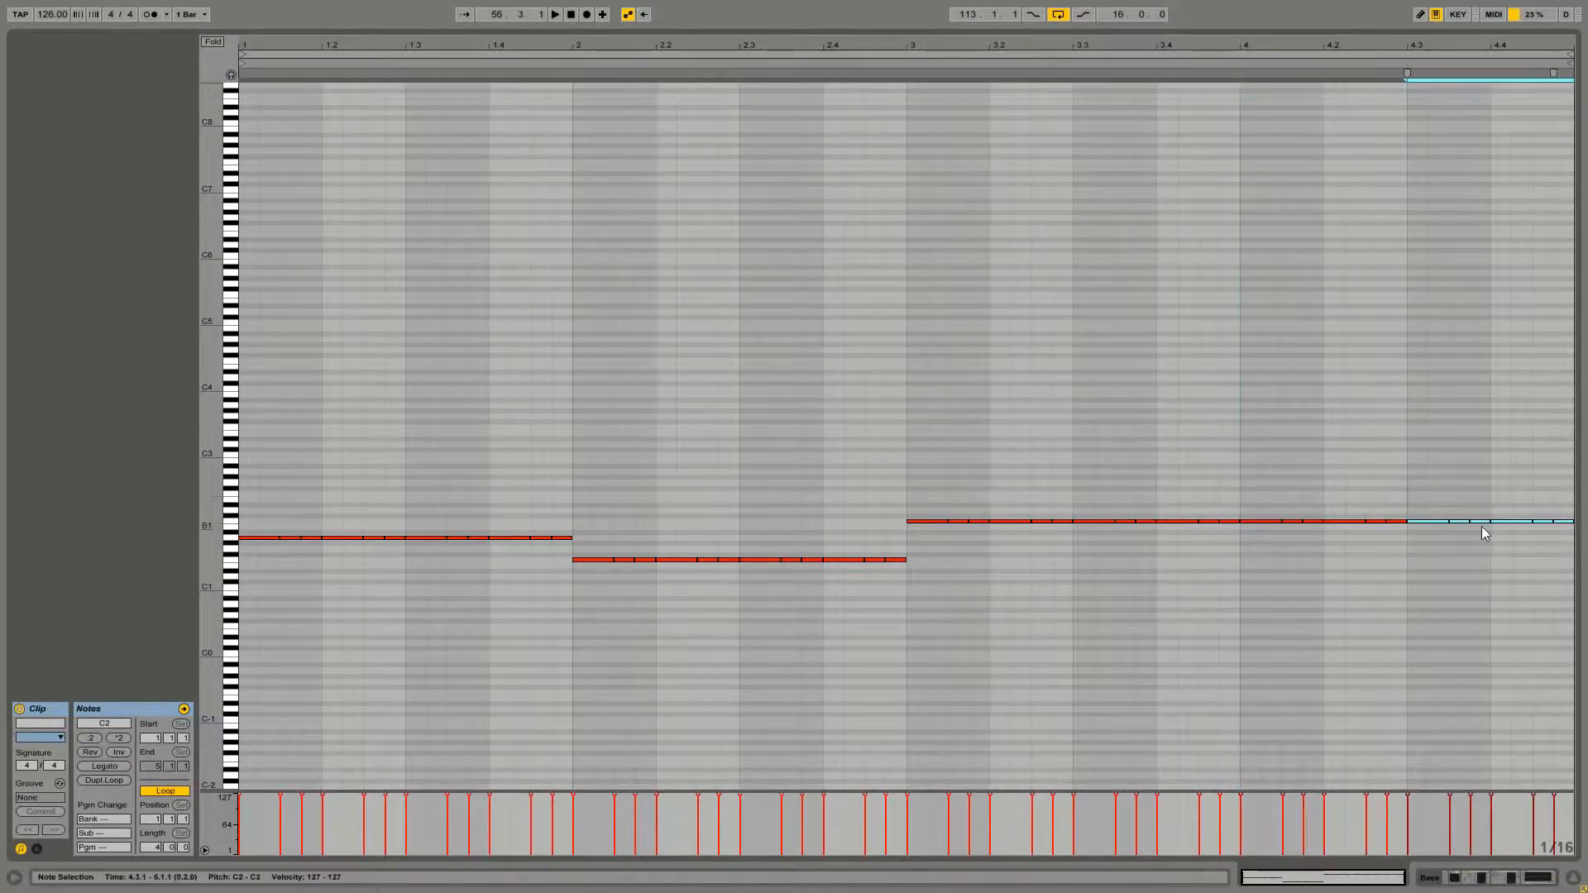
{"action": "left_click_drag", "start_coordinate": [1433, 525], "coordinate": [1434, 549]}
{"action": "key", "text": "Tab"}
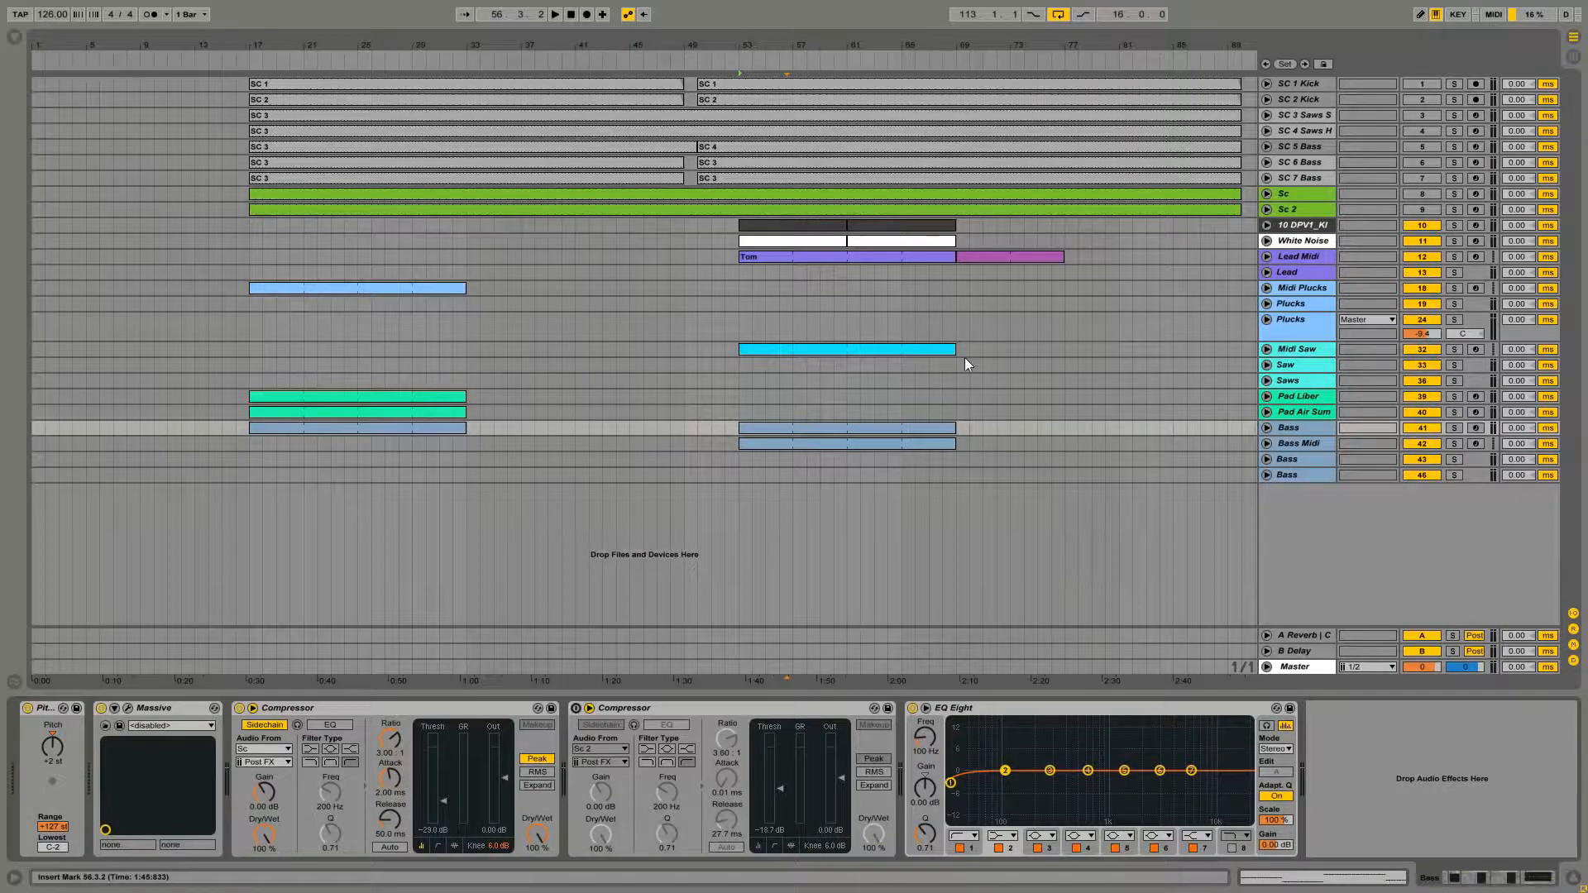
{"action": "key", "text": "Tab"}
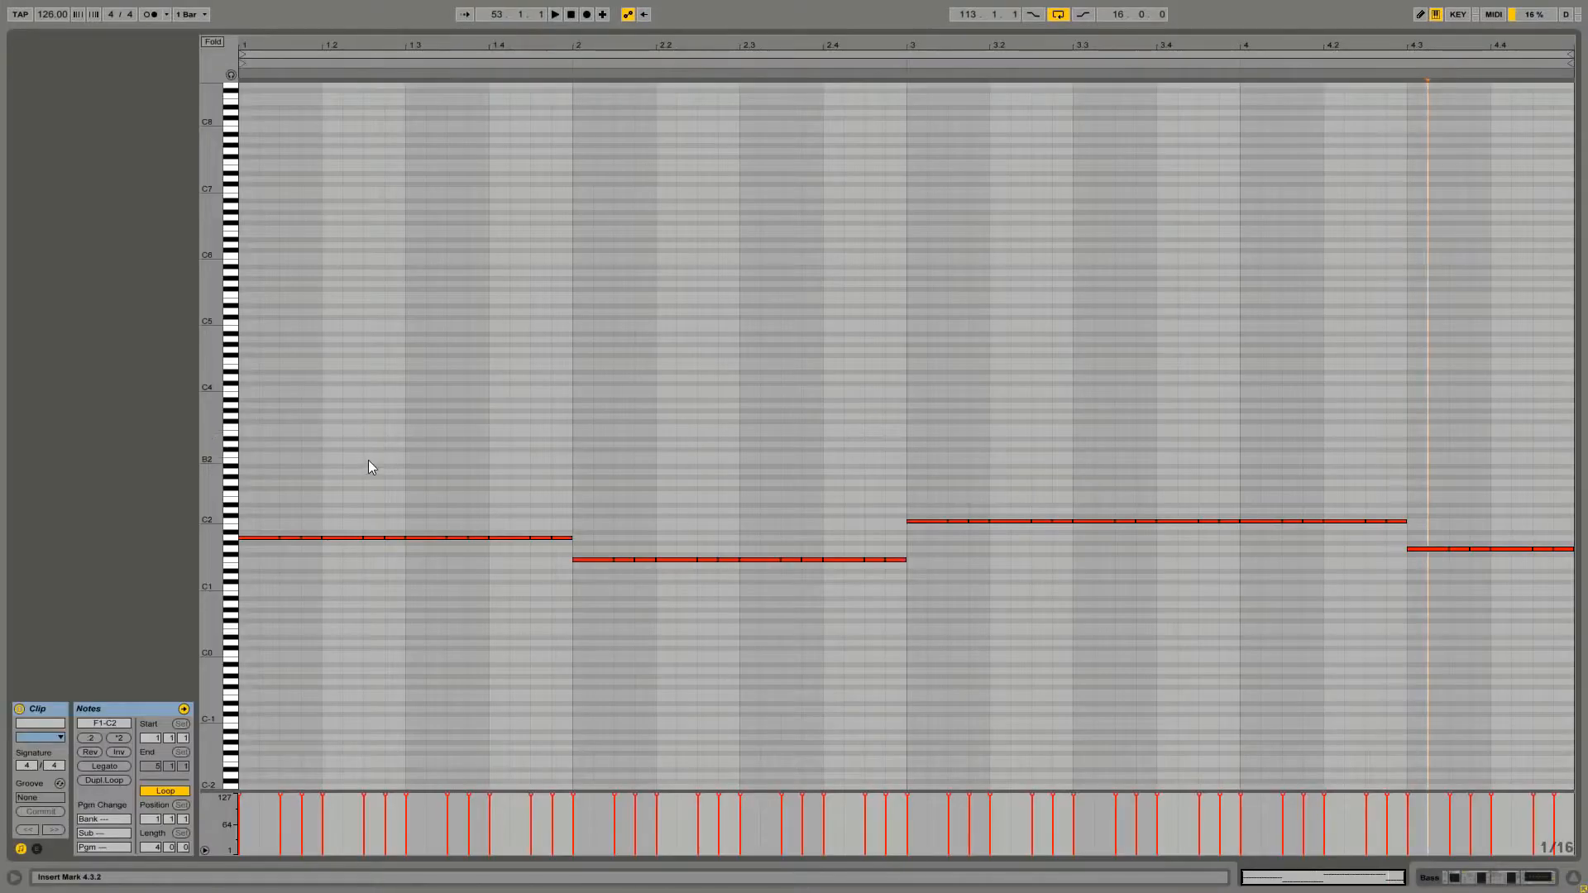
Select all bass notes and shorten them slightly
{"action": "key", "text": "ctrl+a"}
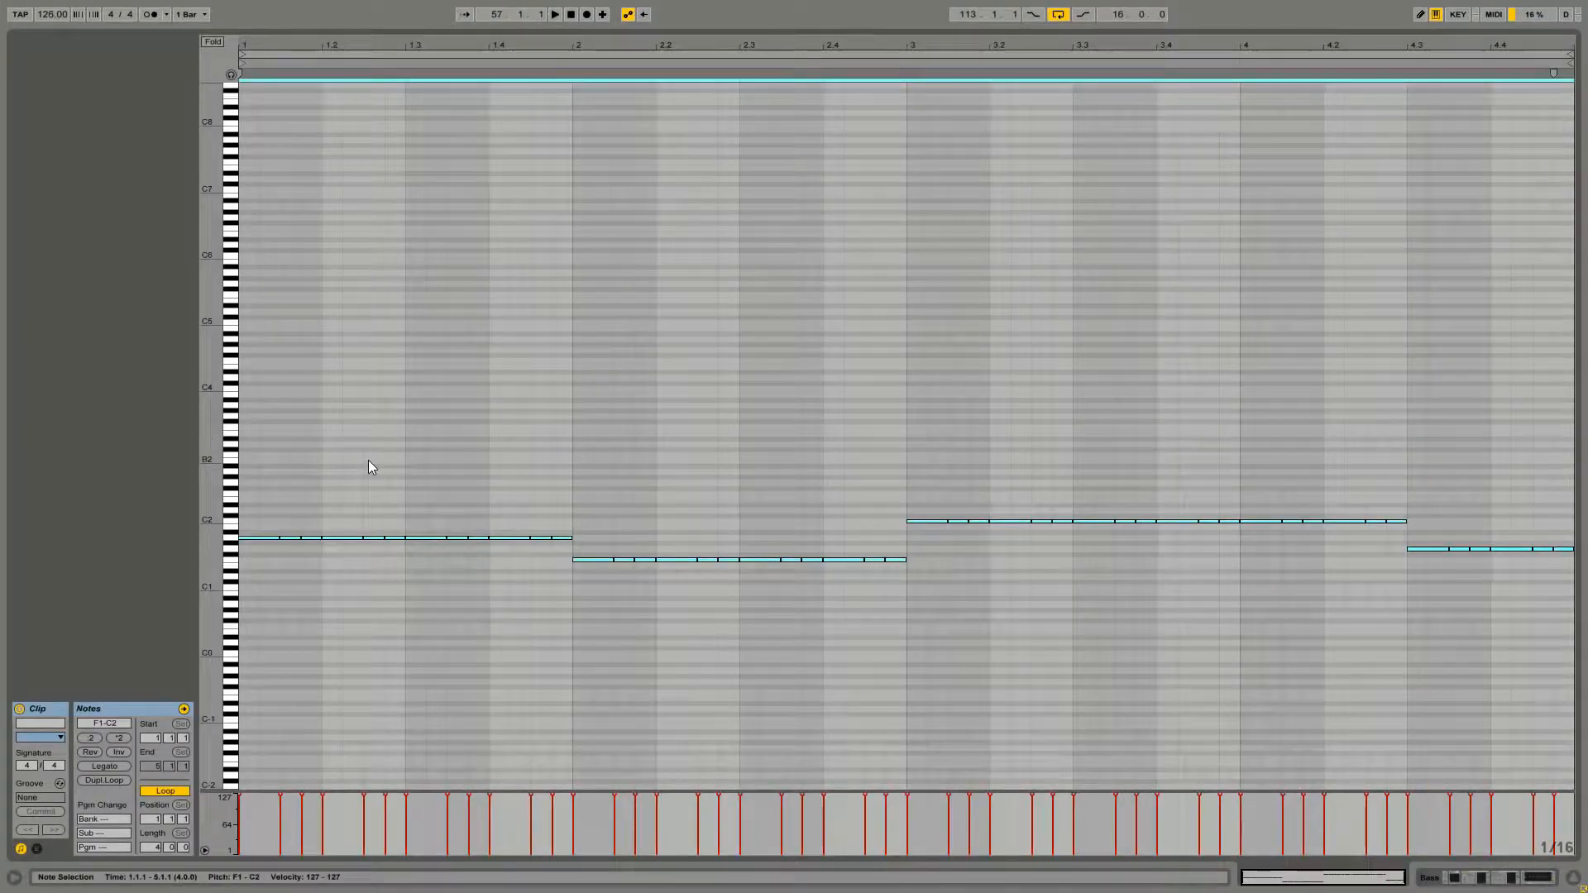
{"action": "key", "text": "Tab"}
{"action": "key", "text": "Tab"}
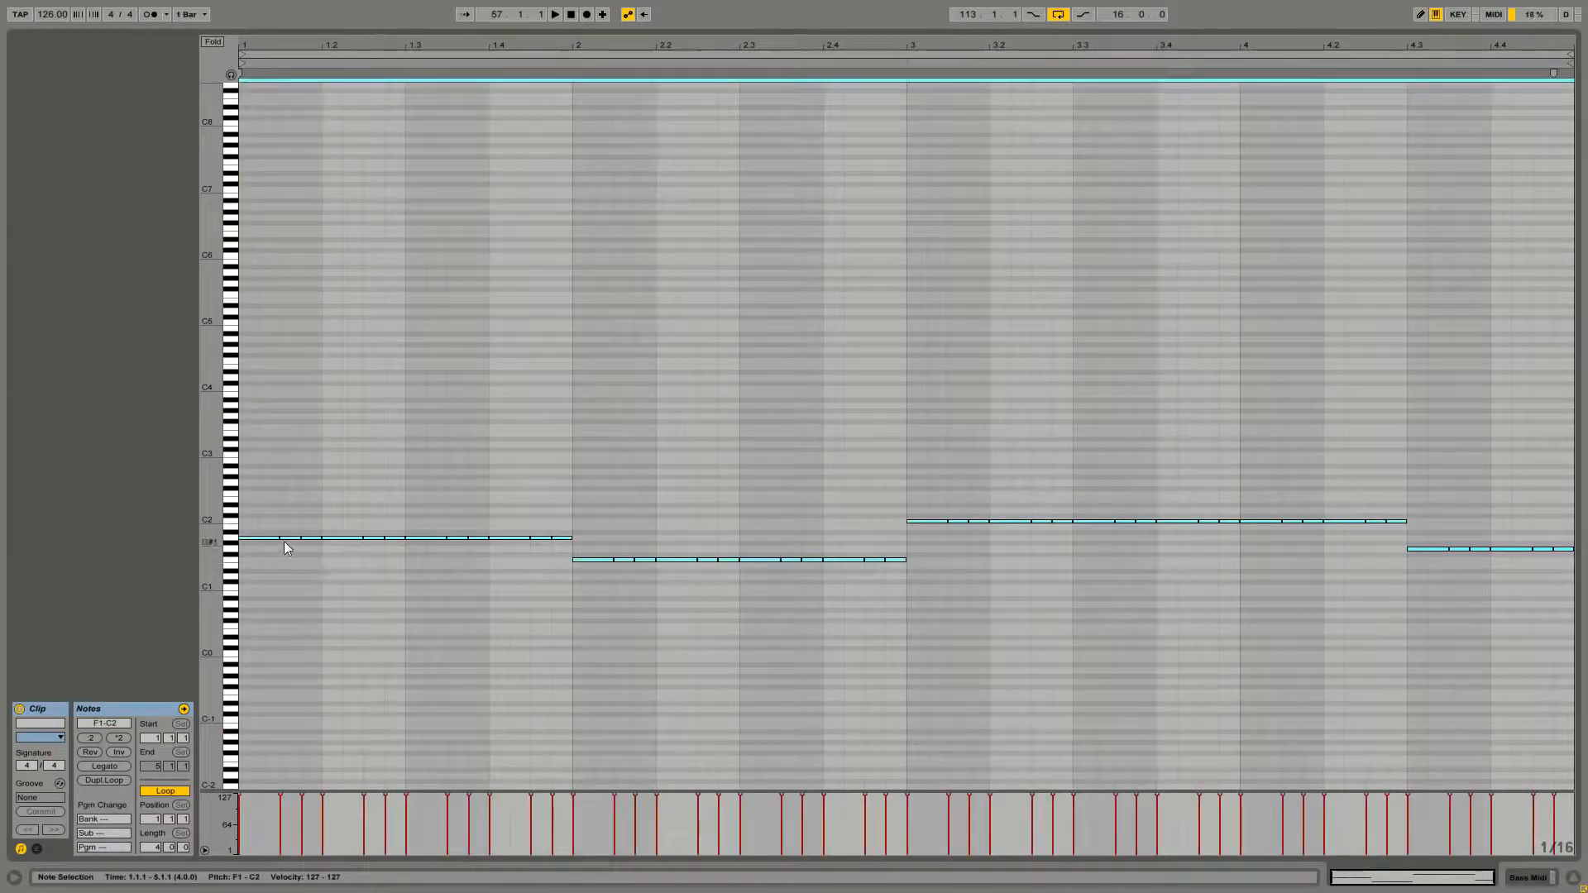
{"action": "left_click_drag", "start_coordinate": [279, 540], "coordinate": [274, 539]}
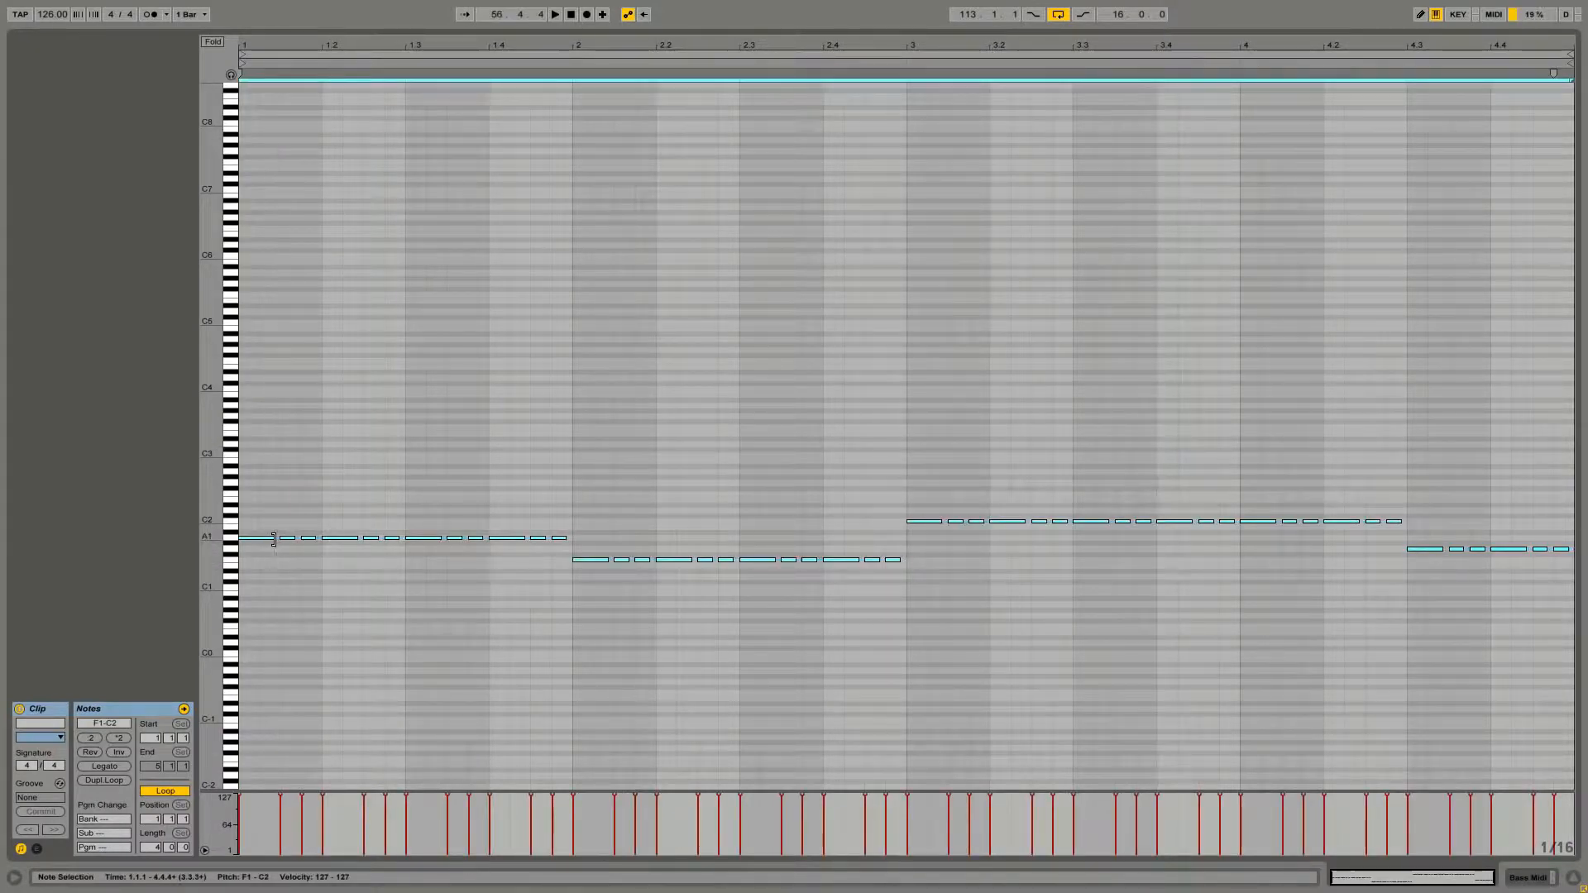
{"action": "key", "text": "Tab"}
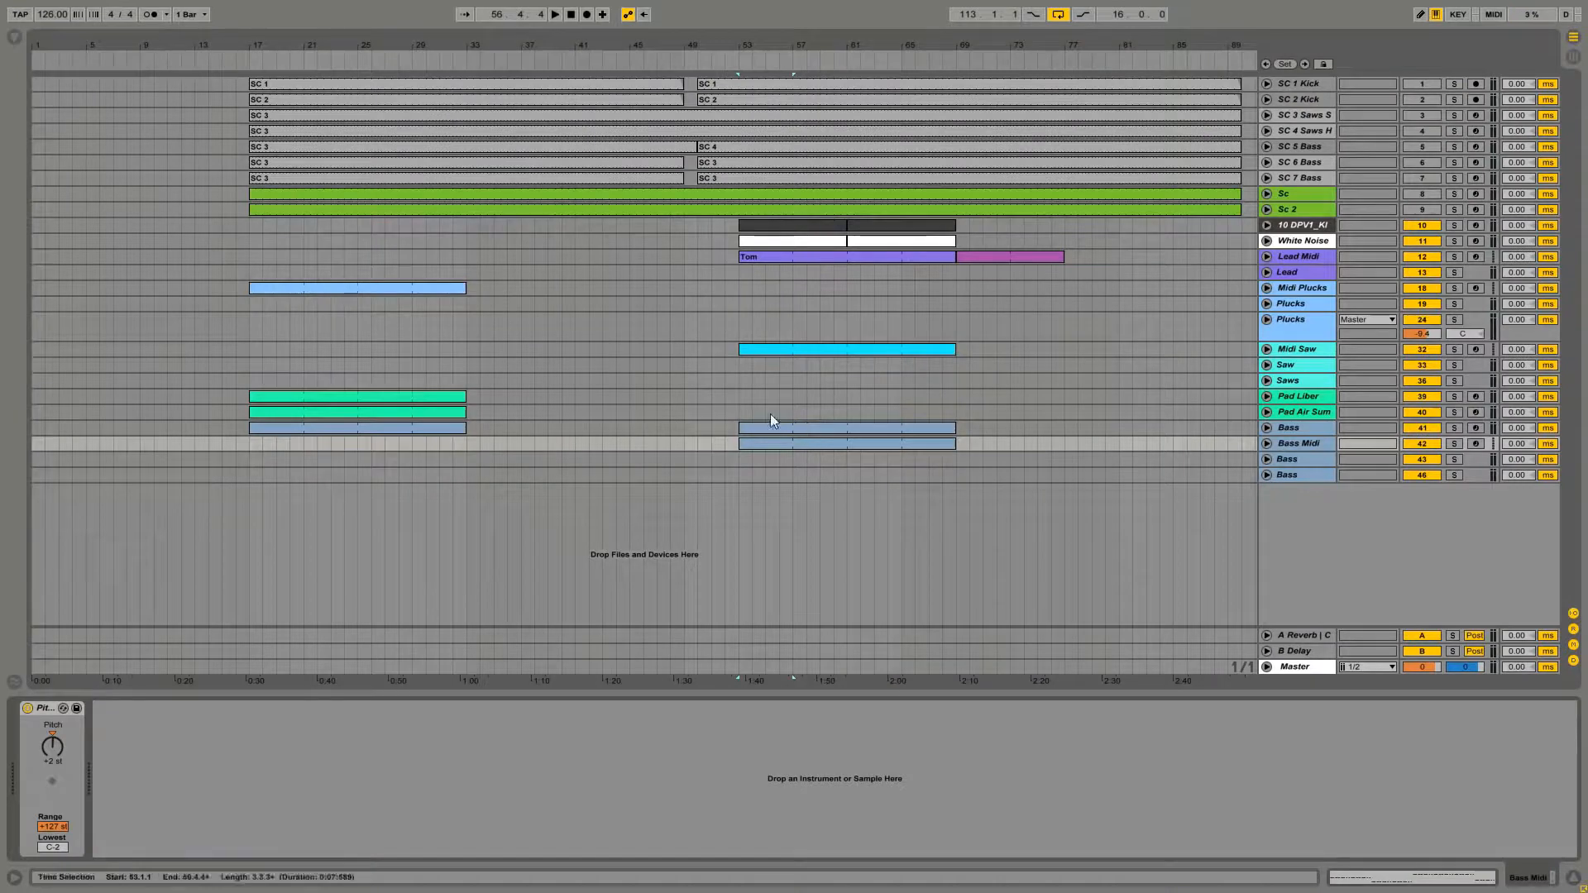
Play back the arrangement around the Bass Midi and Lead Midi clips
{"action": "left_click", "coordinate": [745, 409]}
{"action": "left_click", "coordinate": [761, 445]}
{"action": "key", "text": "space"}
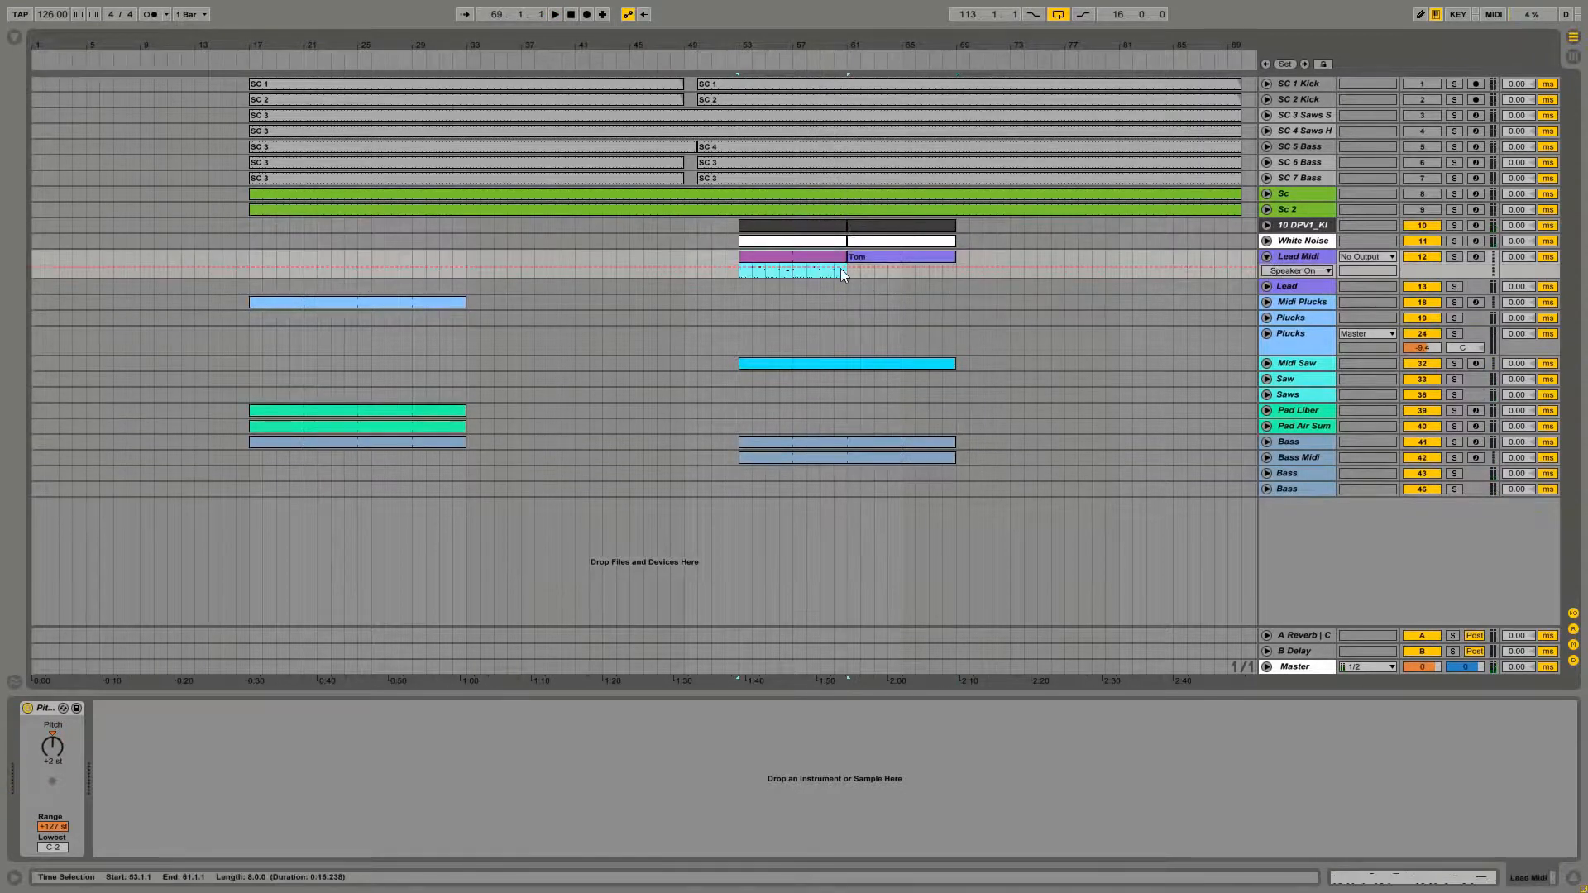
{"action": "double_click", "coordinate": [827, 259]}
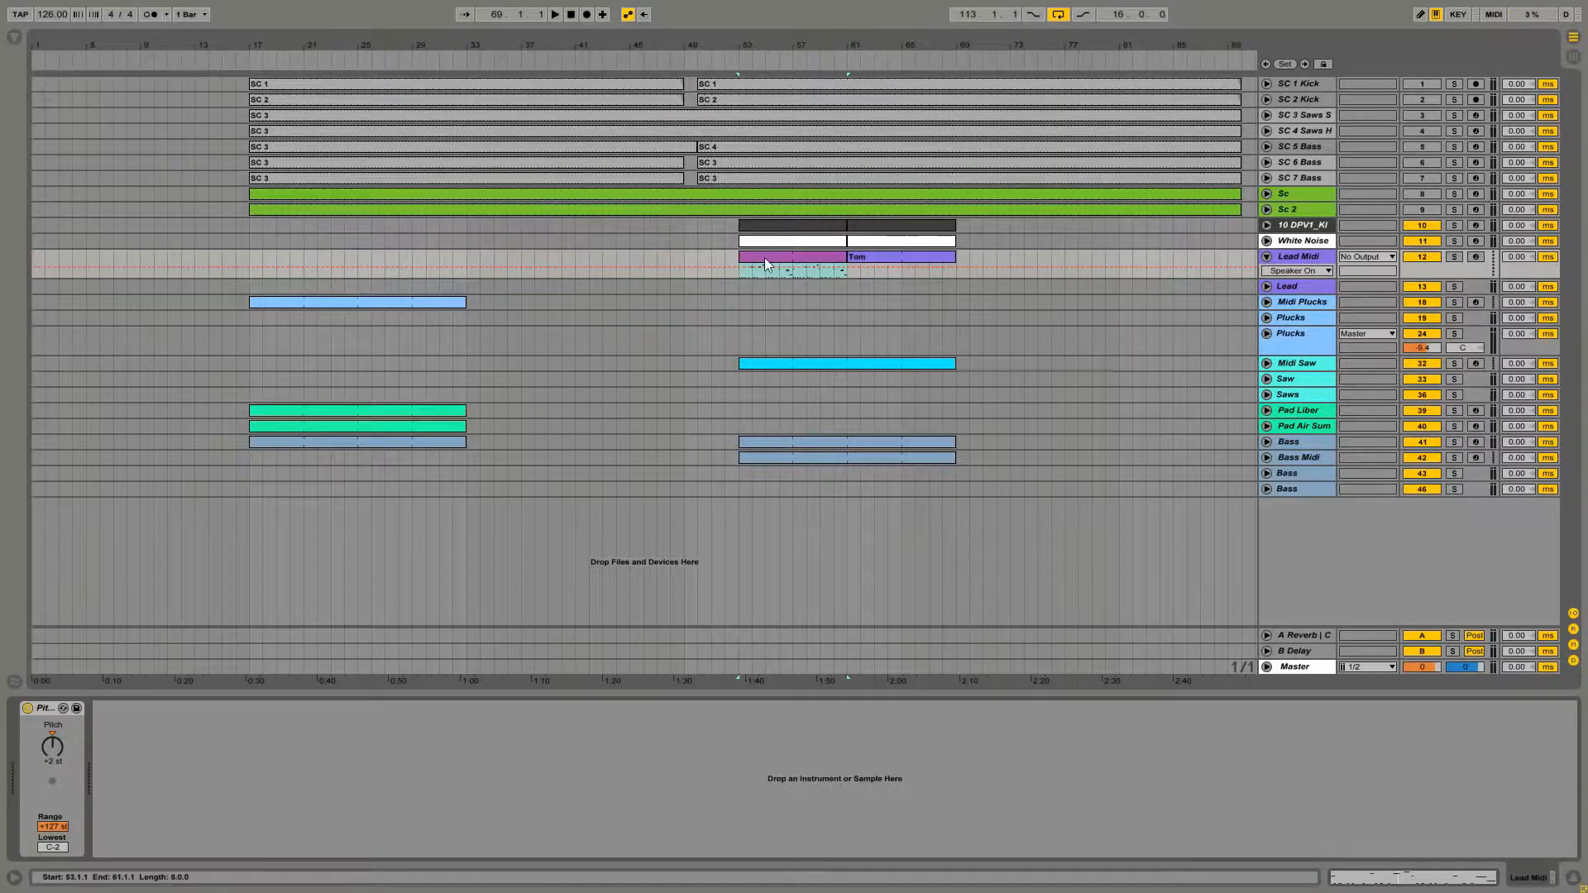
{"action": "key", "text": "space"}
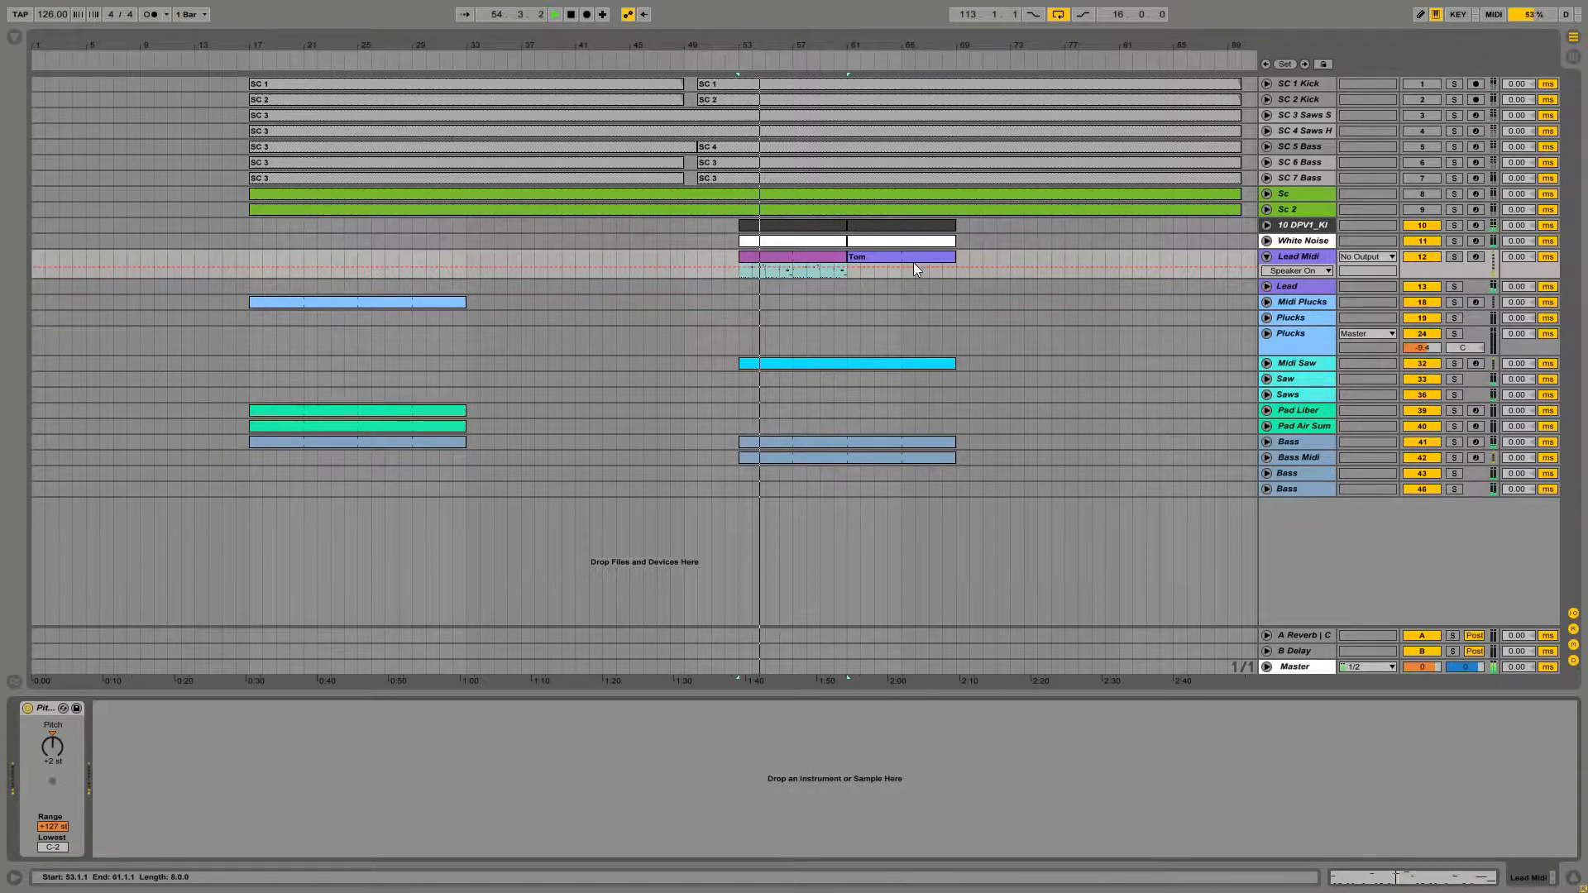
Expand the Lead group, adjust its volume, and collapse it again
{"action": "left_click", "coordinate": [1266, 286]}
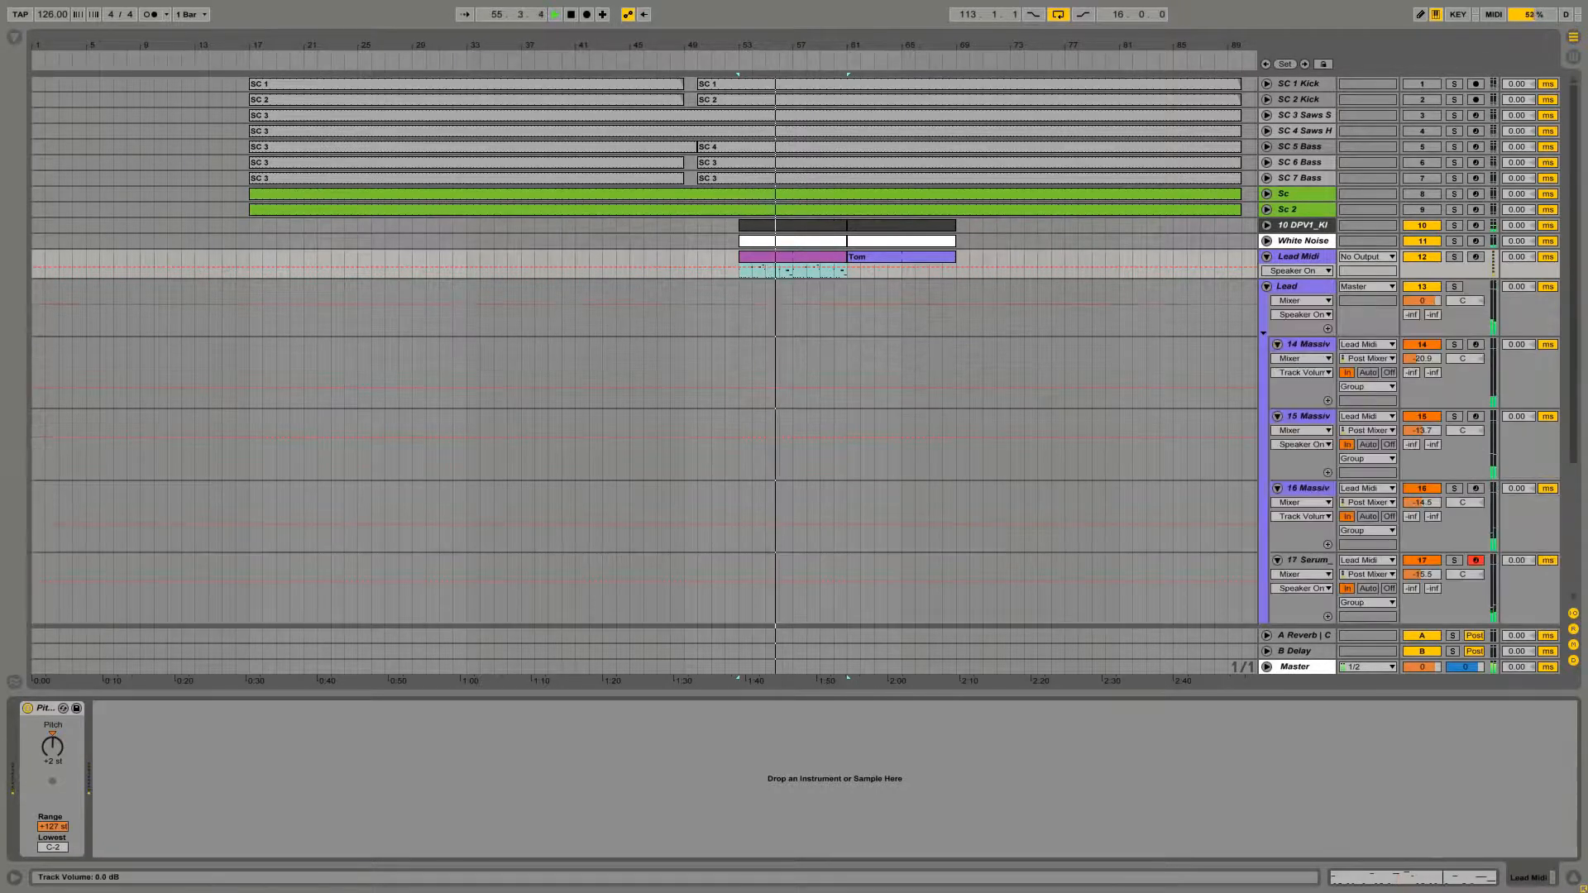
{"action": "left_click_drag", "start_coordinate": [1422, 301], "coordinate": [1422, 290]}
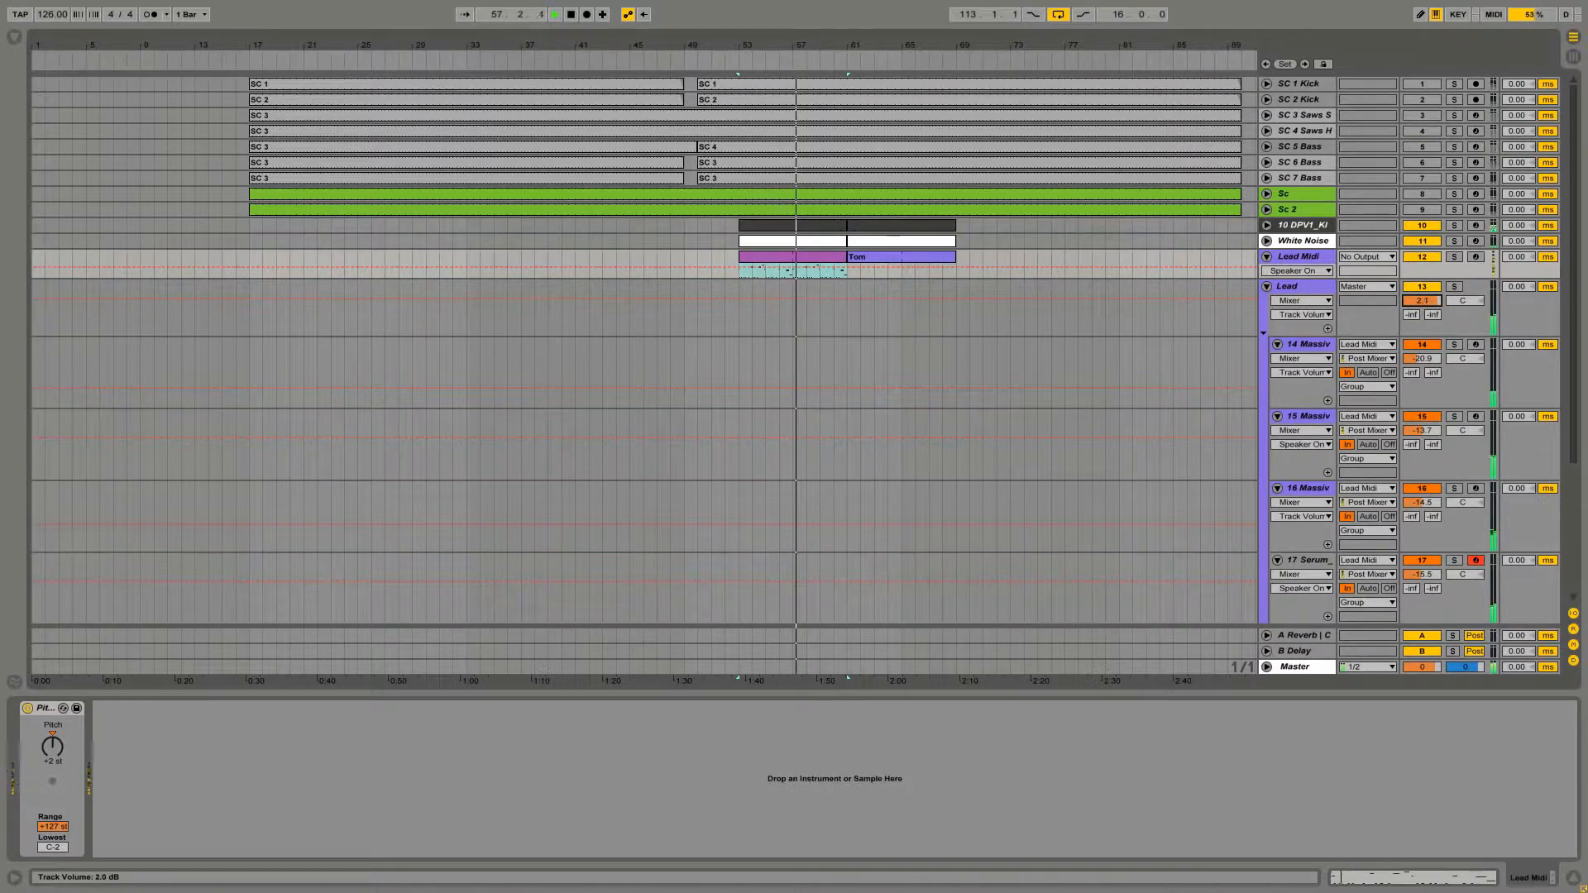
{"action": "left_click", "coordinate": [1266, 286]}
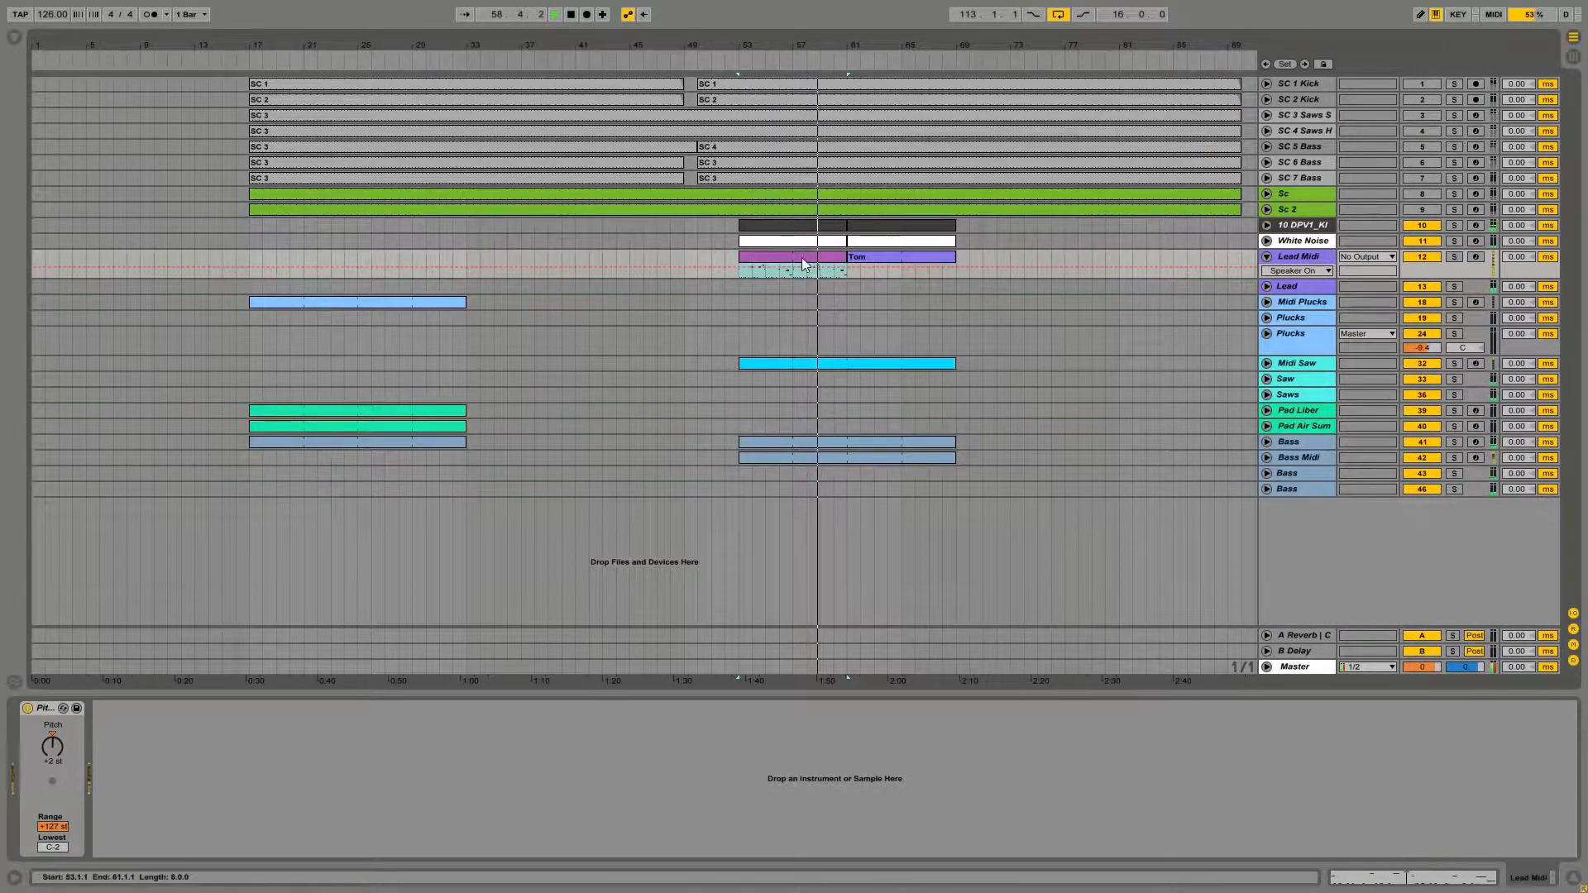
Open the Lead Midi clip in the arrangement and play it back
{"action": "double_click", "coordinate": [912, 258]}
{"action": "left_click", "coordinate": [795, 277]}
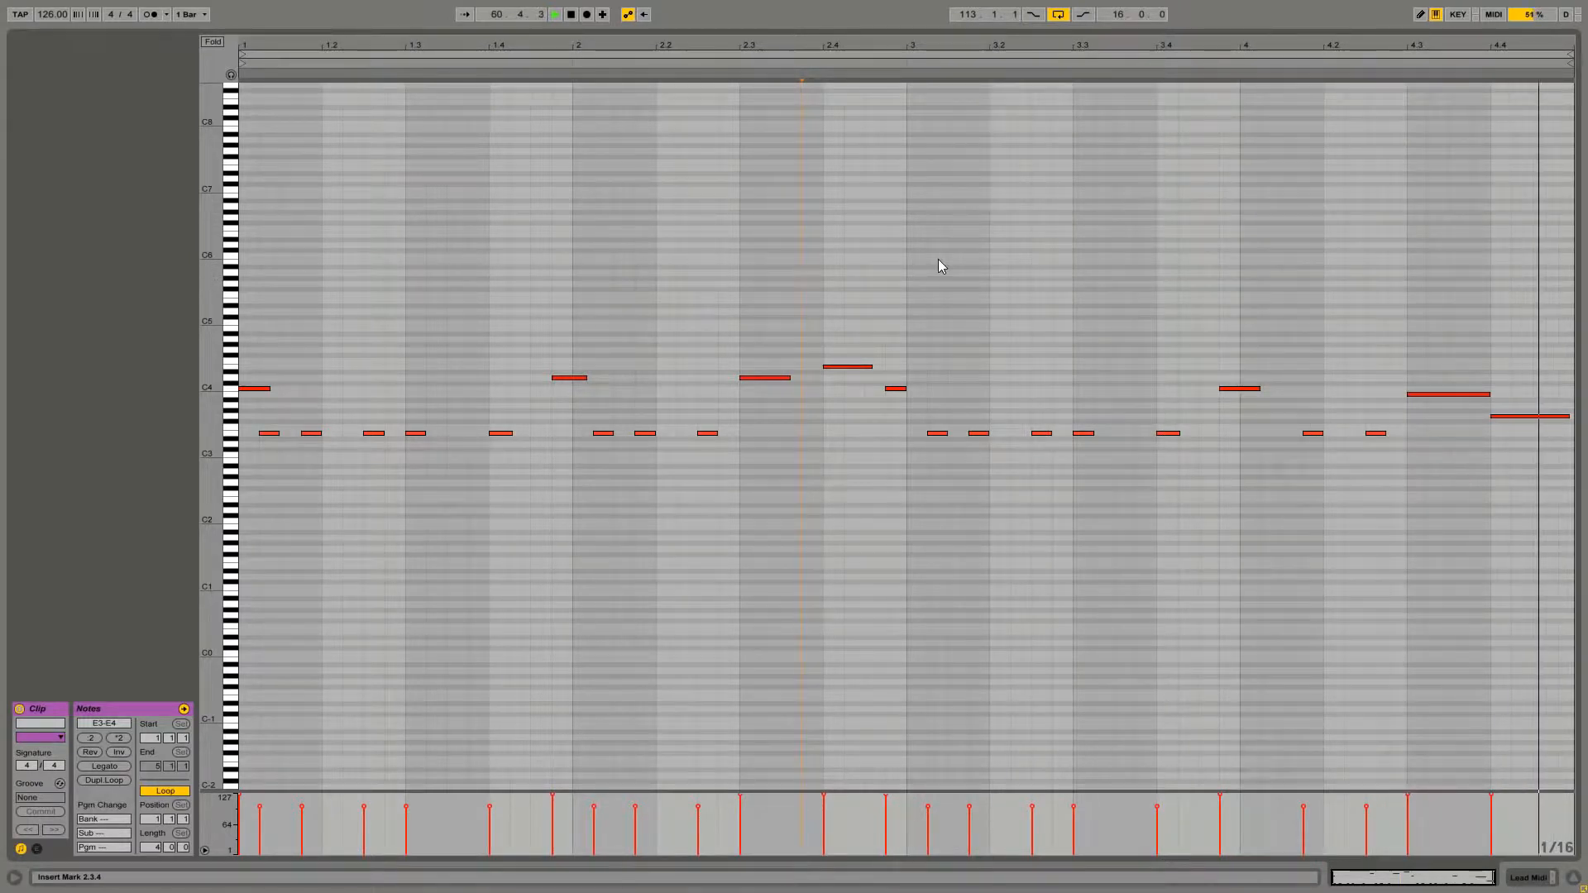
{"action": "key", "text": "space"}
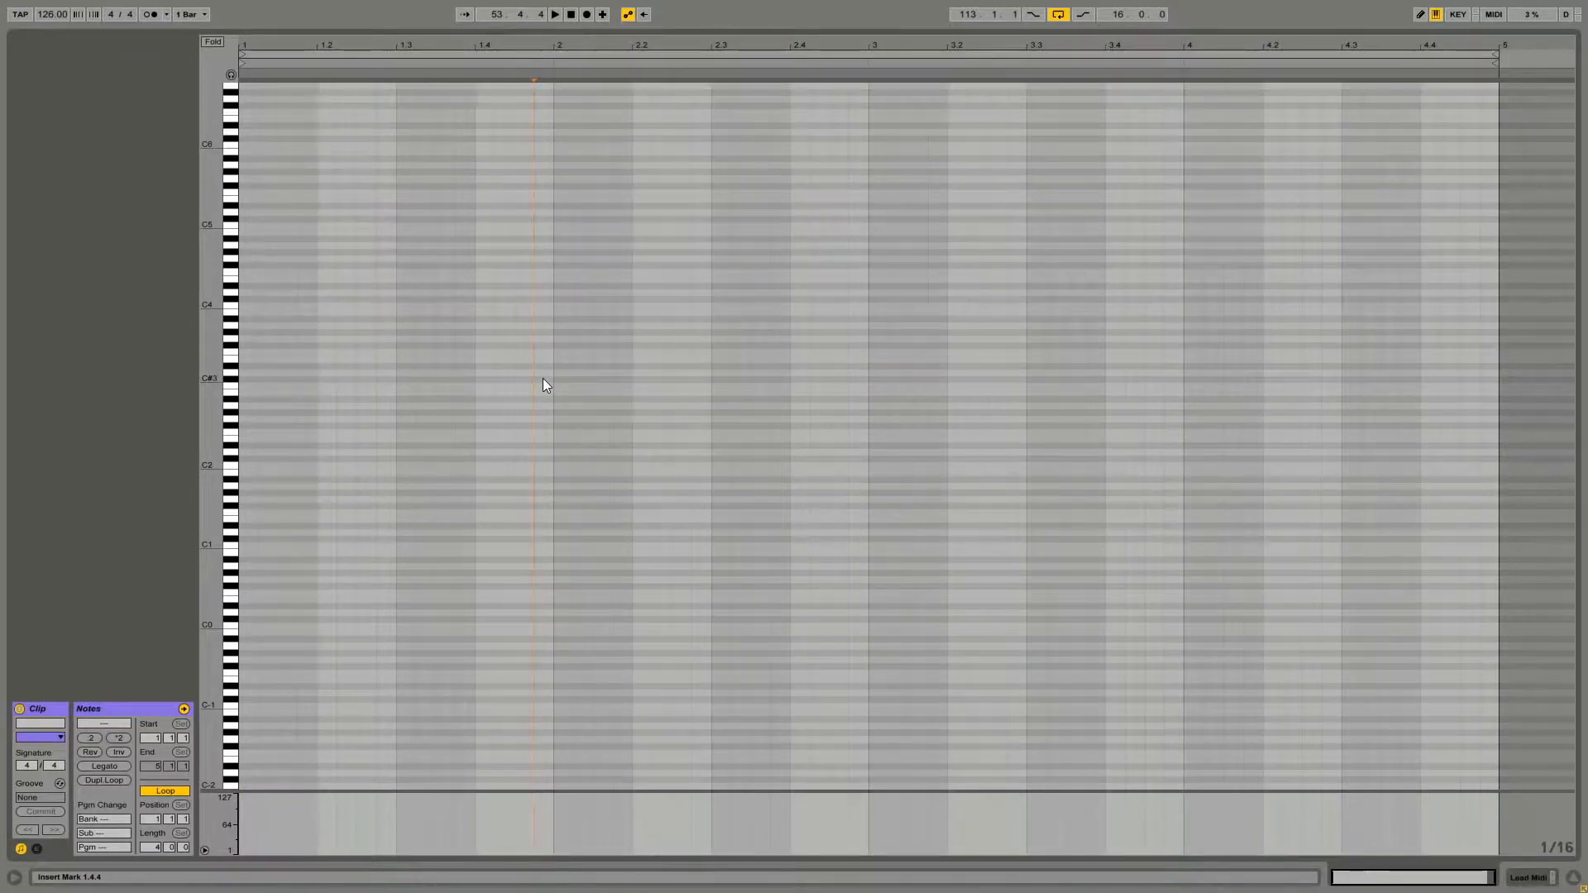
Draw a rhythm of short A2 notes through the first bar of the empty lead clip, lengthening the last two
{"action": "left_click", "coordinate": [246, 405]}
{"action": "double_click", "coordinate": [246, 404]}
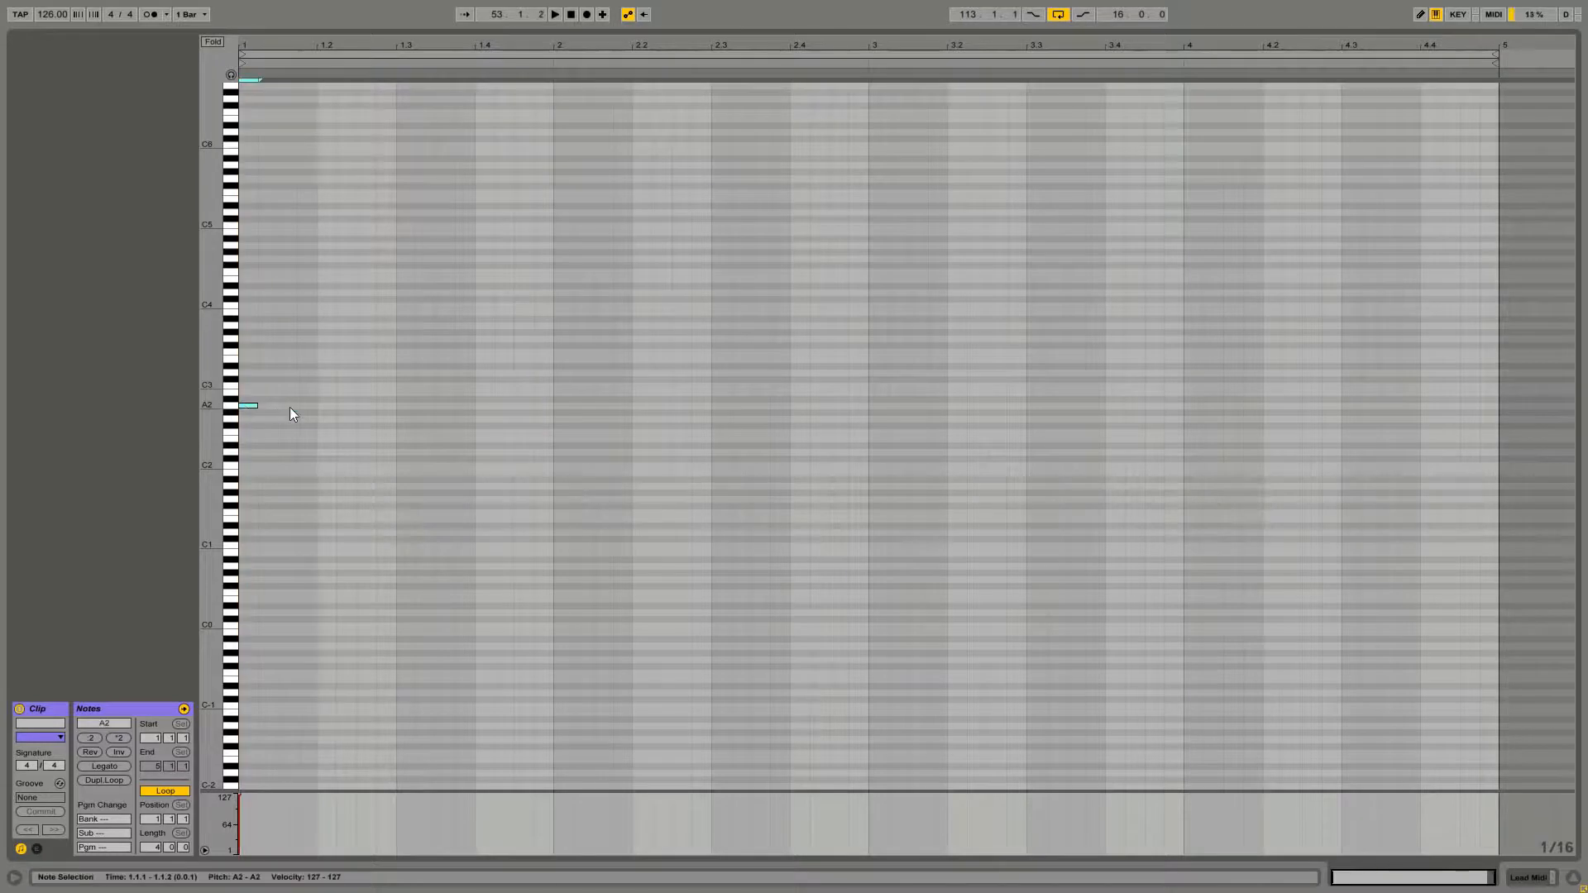
{"action": "double_click", "coordinate": [311, 407]}
{"action": "double_click", "coordinate": [363, 406]}
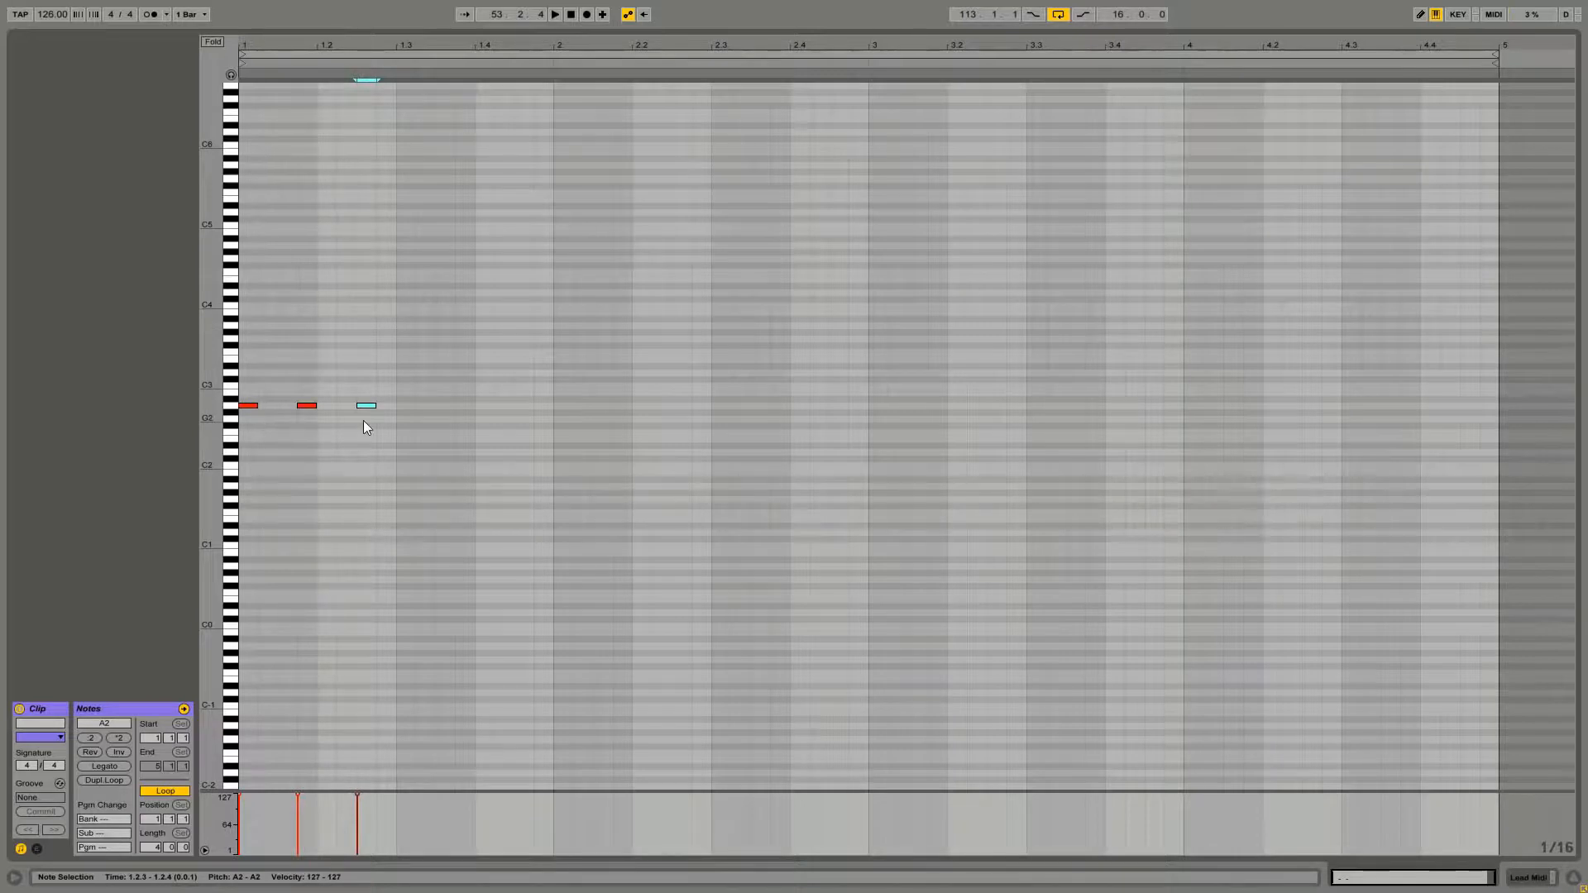
{"action": "double_click", "coordinate": [423, 406]}
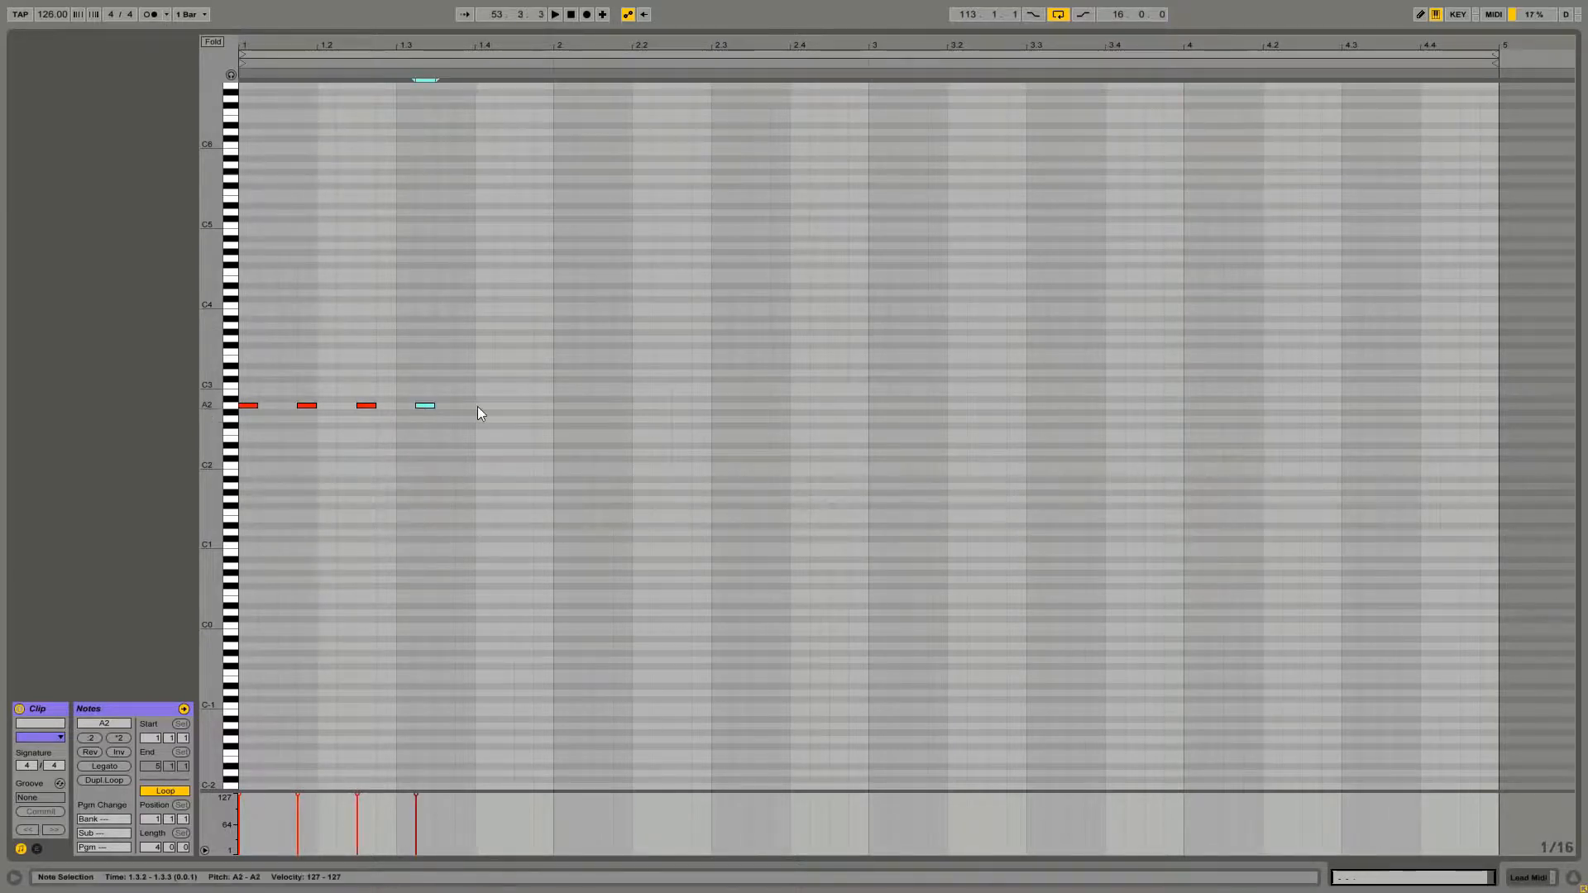
{"action": "double_click", "coordinate": [479, 406]}
{"action": "mouse_move", "coordinate": [488, 405]}
{"action": "left_mouse_down"}
{"action": "mouse_move", "coordinate": [469, 408]}
{"action": "mouse_move", "coordinate": [511, 406]}
{"action": "mouse_move", "coordinate": [495, 406]}
{"action": "left_mouse_up"}
{"action": "double_click", "coordinate": [514, 406]}
{"action": "left_click_drag", "start_coordinate": [503, 405], "coordinate": [554, 405]}
{"action": "key", "text": "space"}
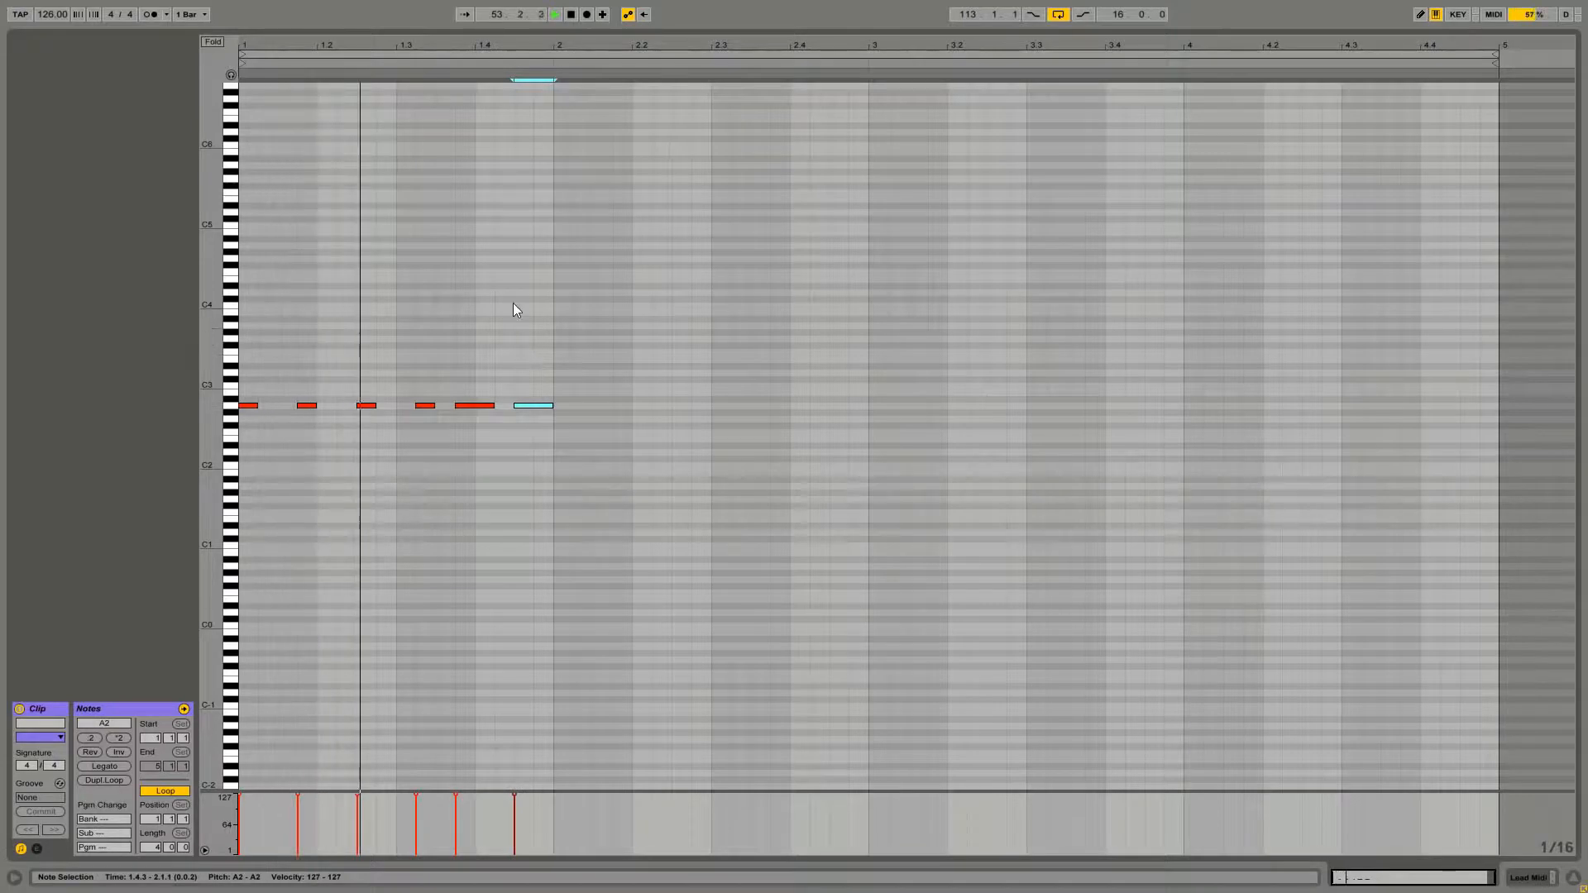
Duplicate the first-bar pattern into bar 2 and transpose all the notes to E3
{"action": "left_click_drag", "start_coordinate": [538, 323], "coordinate": [564, 406]}
{"action": "key", "text": "space"}
{"action": "left_click_drag", "start_coordinate": [851, 382], "coordinate": [243, 367]}
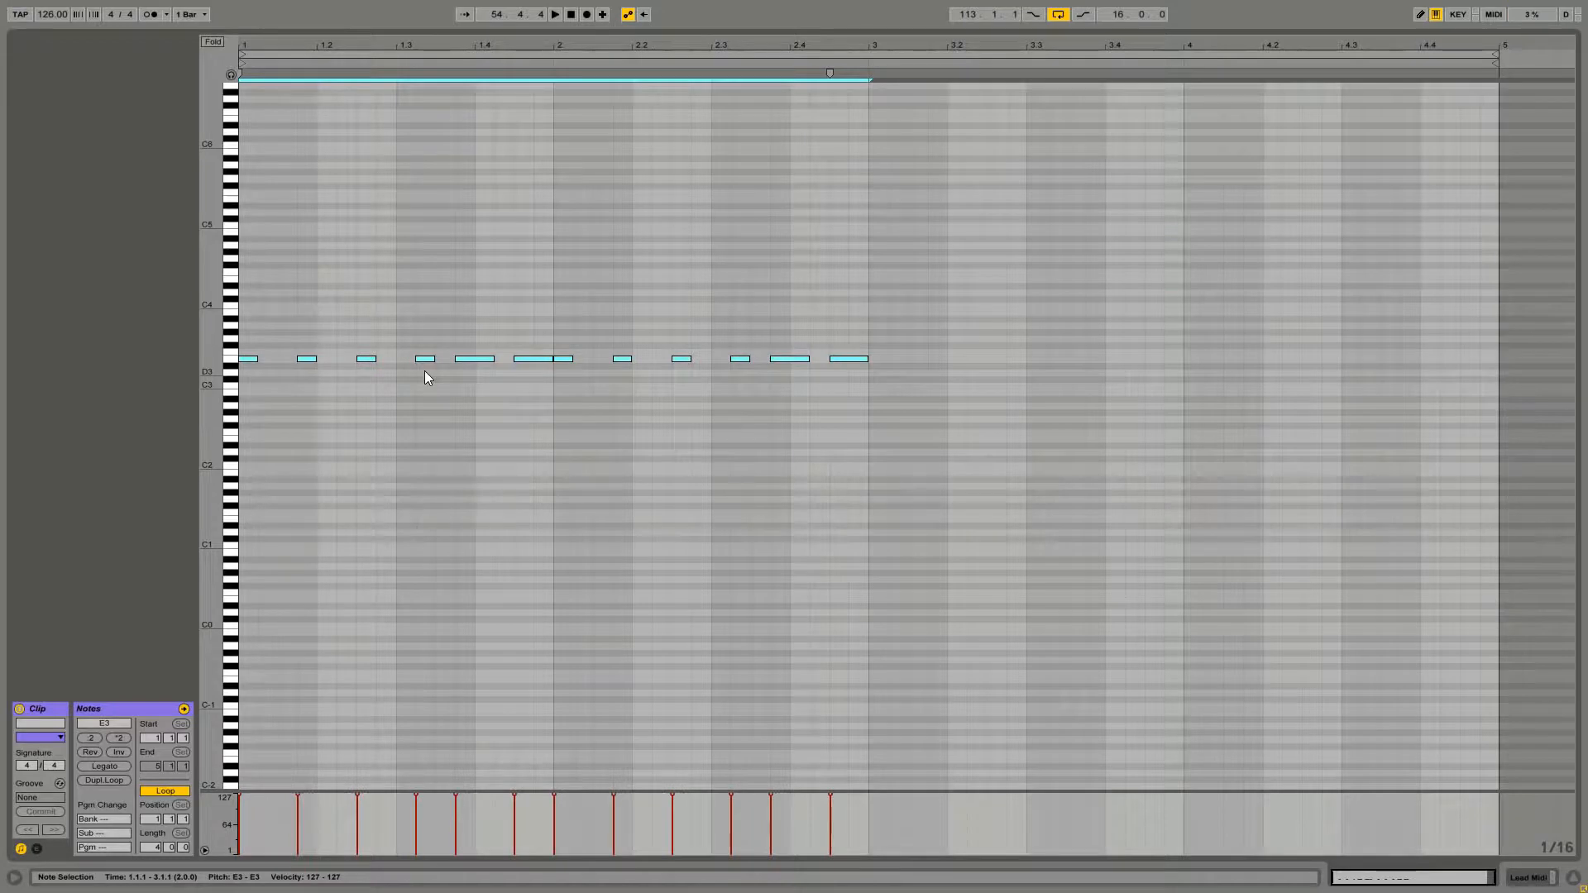
{"action": "left_click_drag", "start_coordinate": [250, 361], "coordinate": [246, 405]}
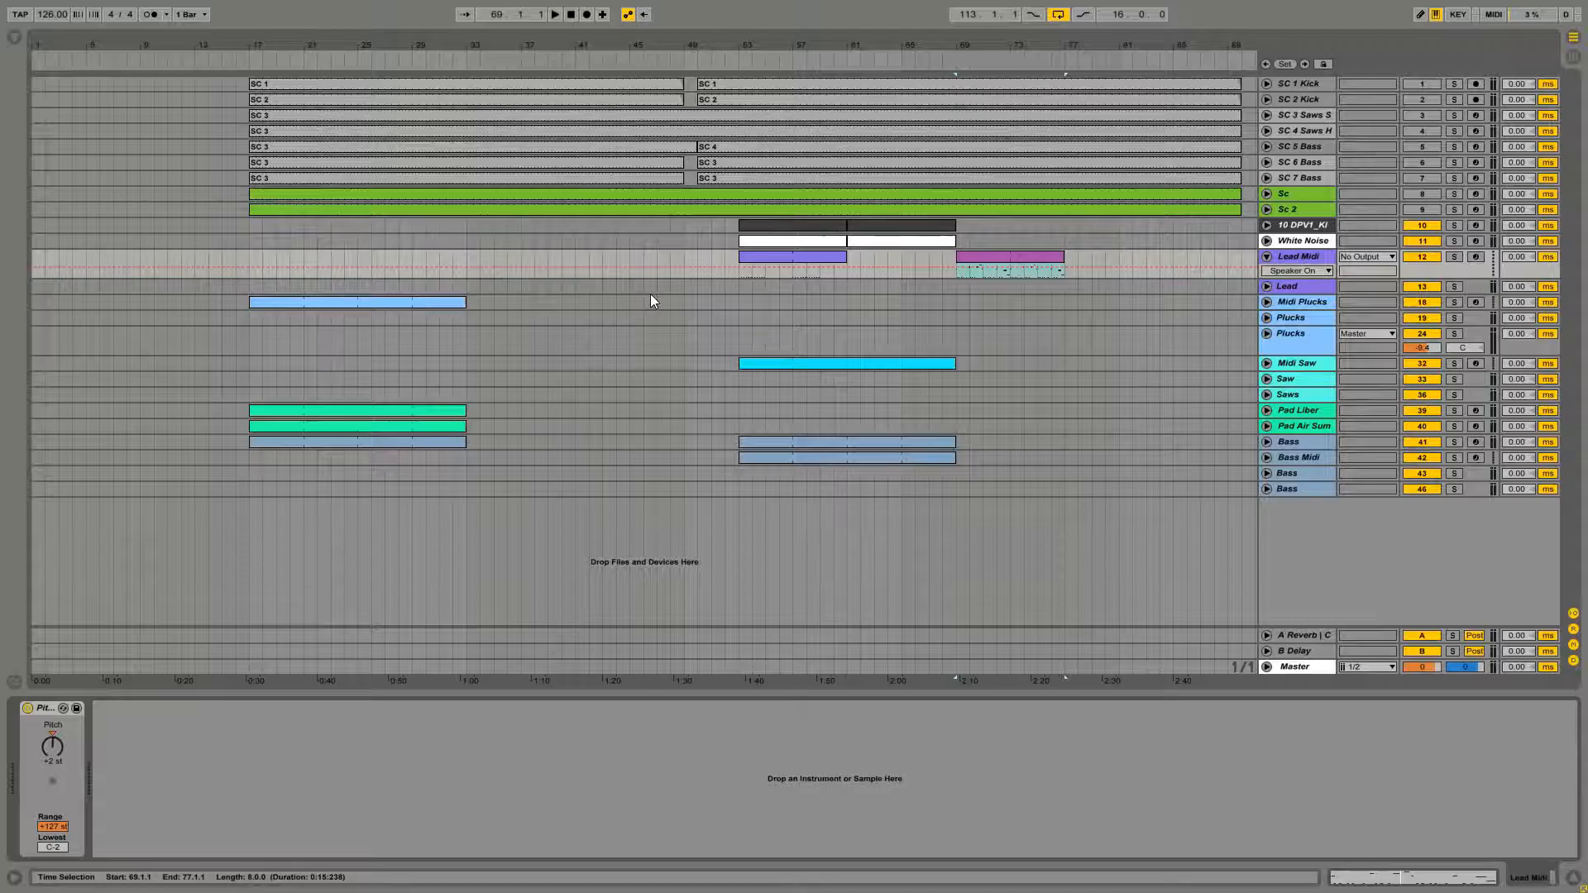
Duplicate the two-bar E3 pattern to fill bars 3 and 4 of the lead clip
{"action": "double_click", "coordinate": [777, 260]}
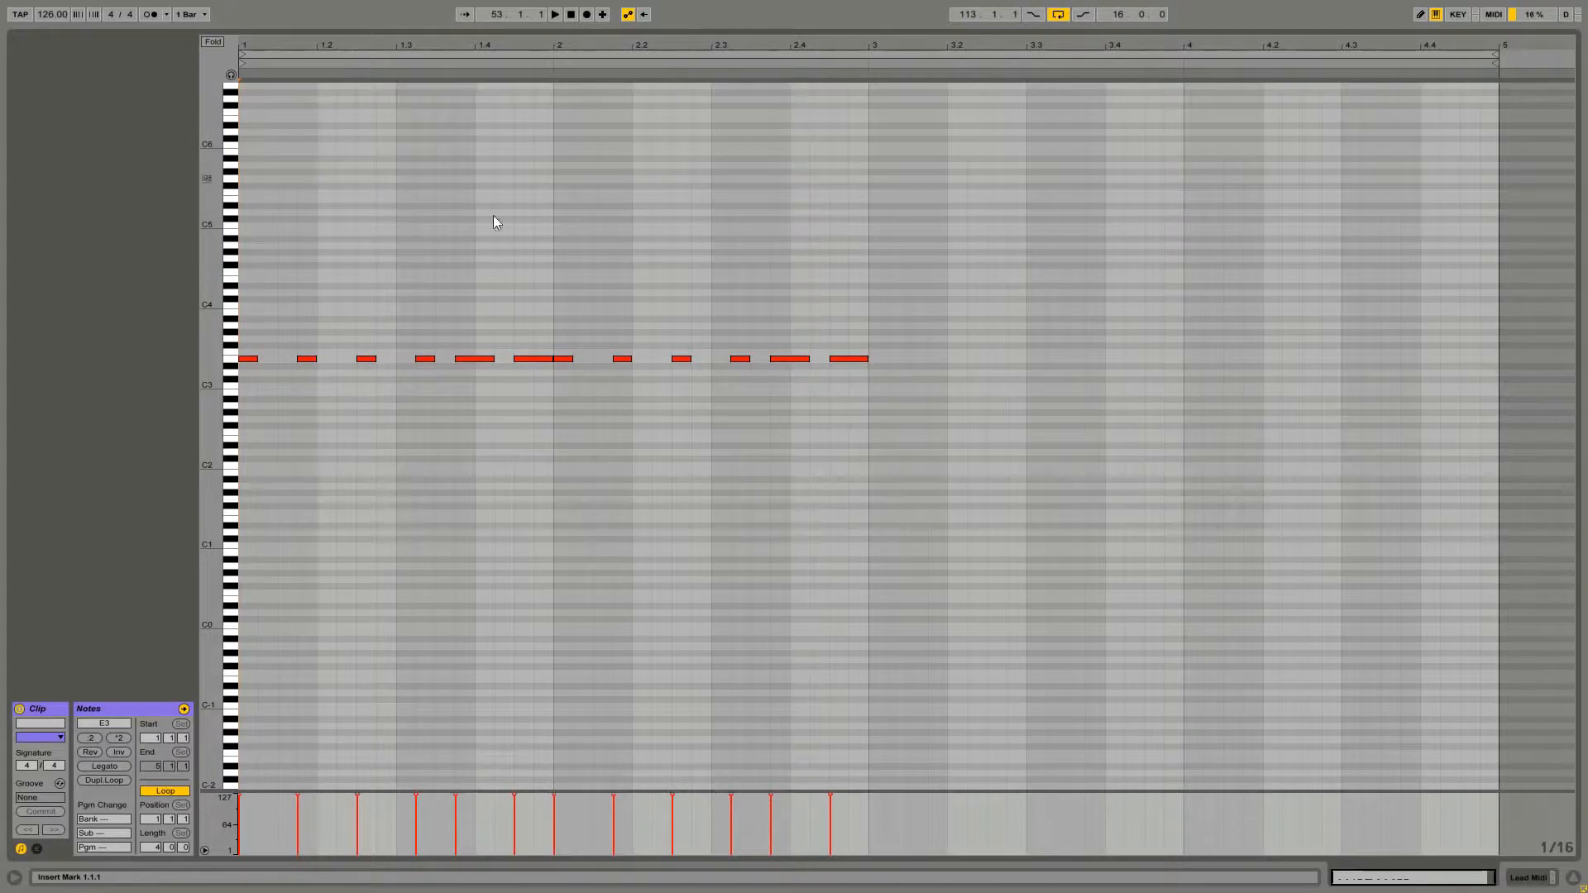
{"action": "left_click_drag", "start_coordinate": [870, 326], "coordinate": [886, 356]}
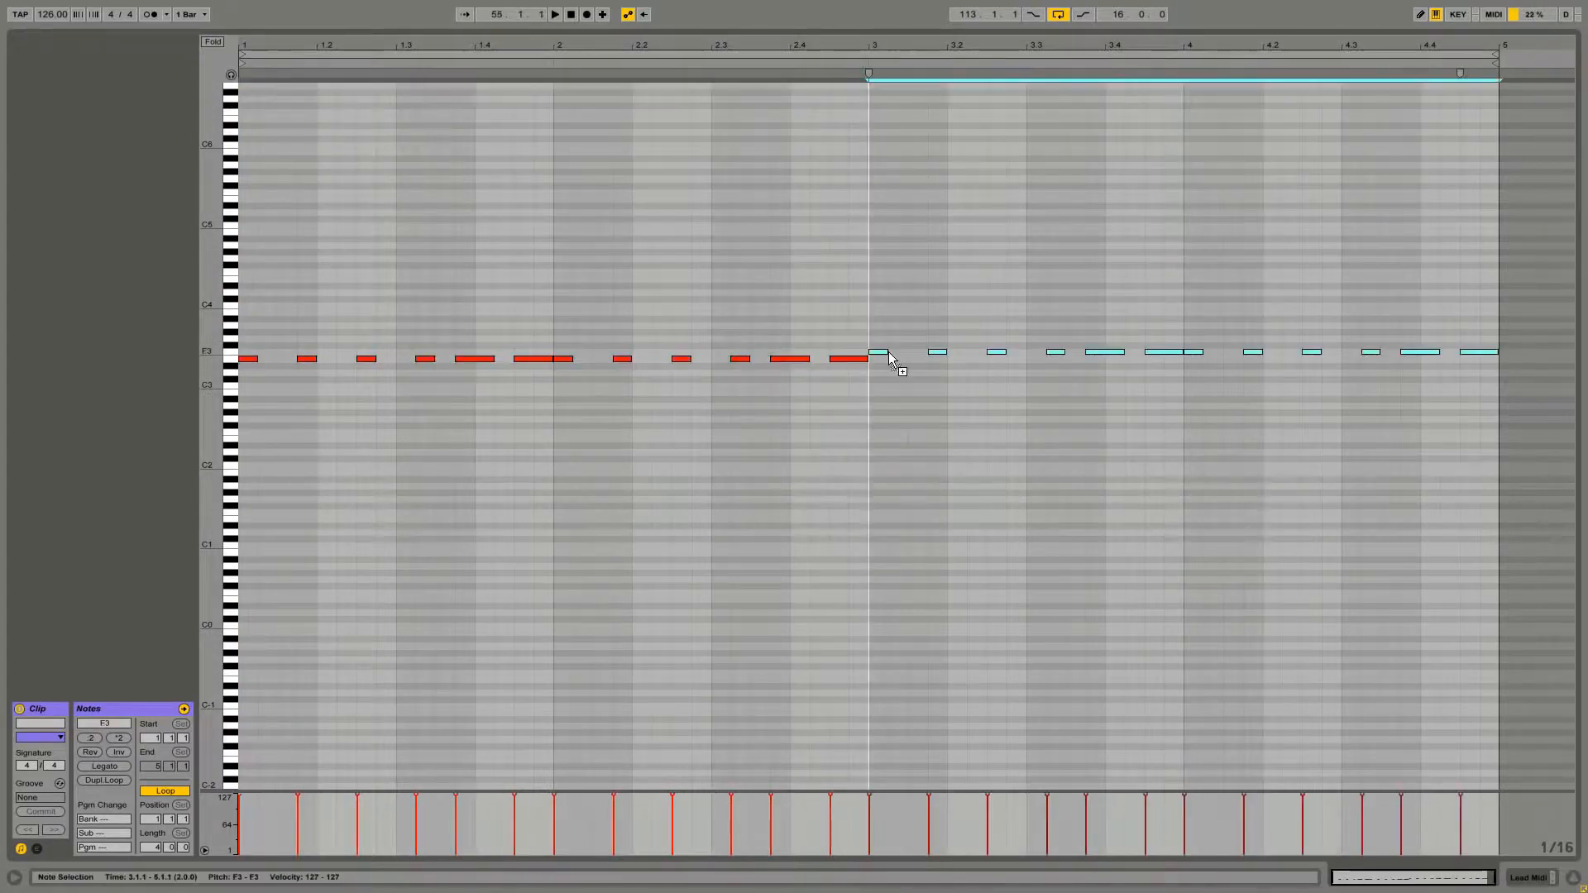
{"action": "left_click", "coordinate": [810, 423]}
{"action": "key", "text": "space"}
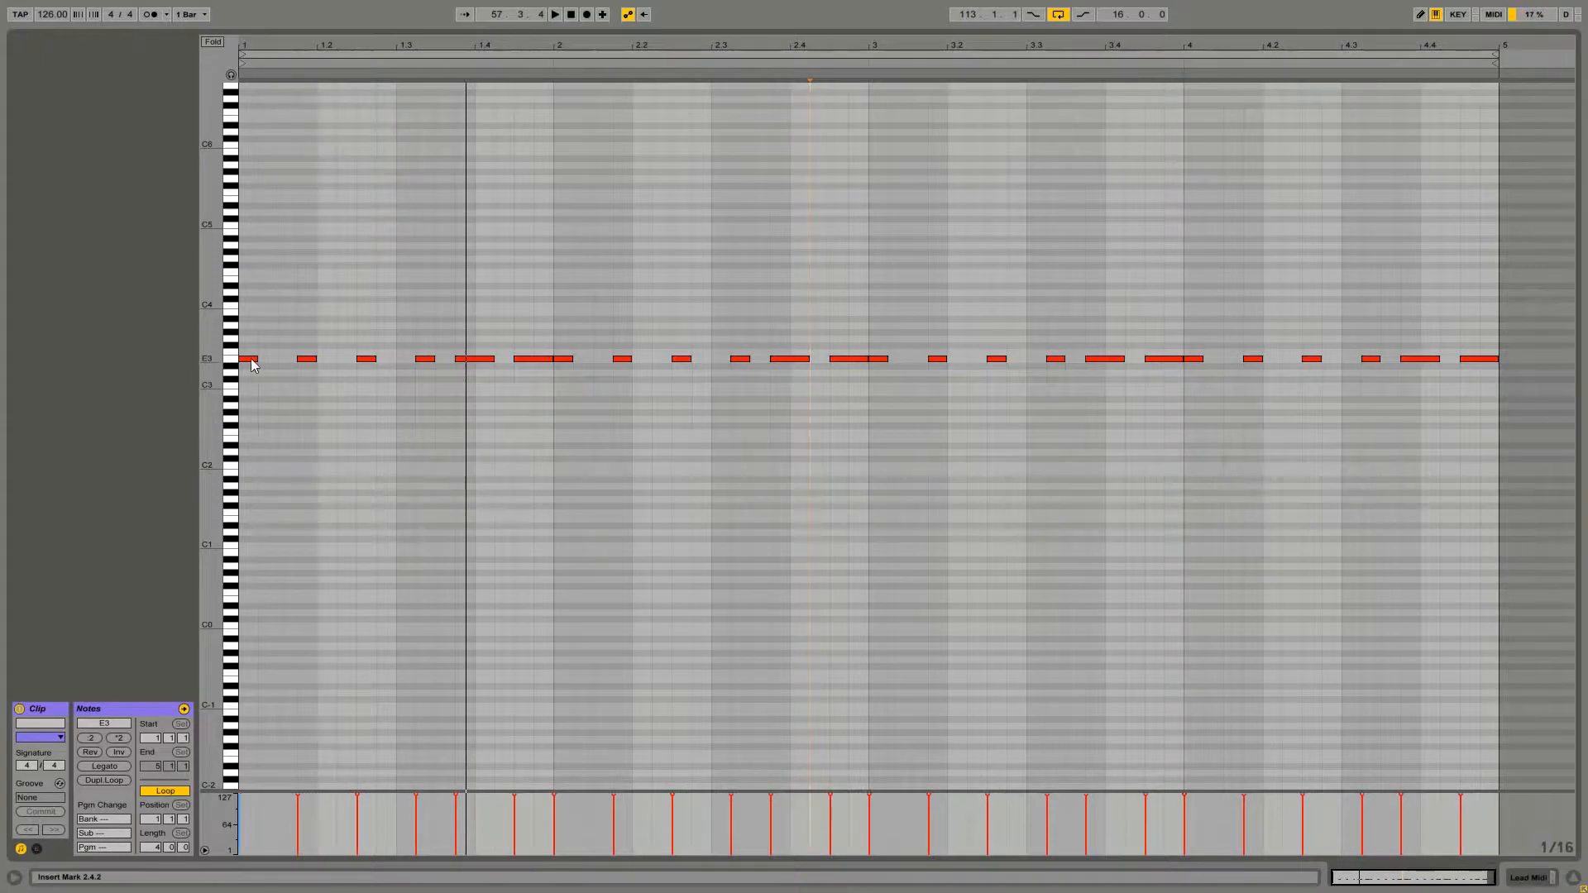
Raise the first note of the clip to C4 and play back the lead pattern
{"action": "left_click_drag", "start_coordinate": [252, 362], "coordinate": [253, 328]}
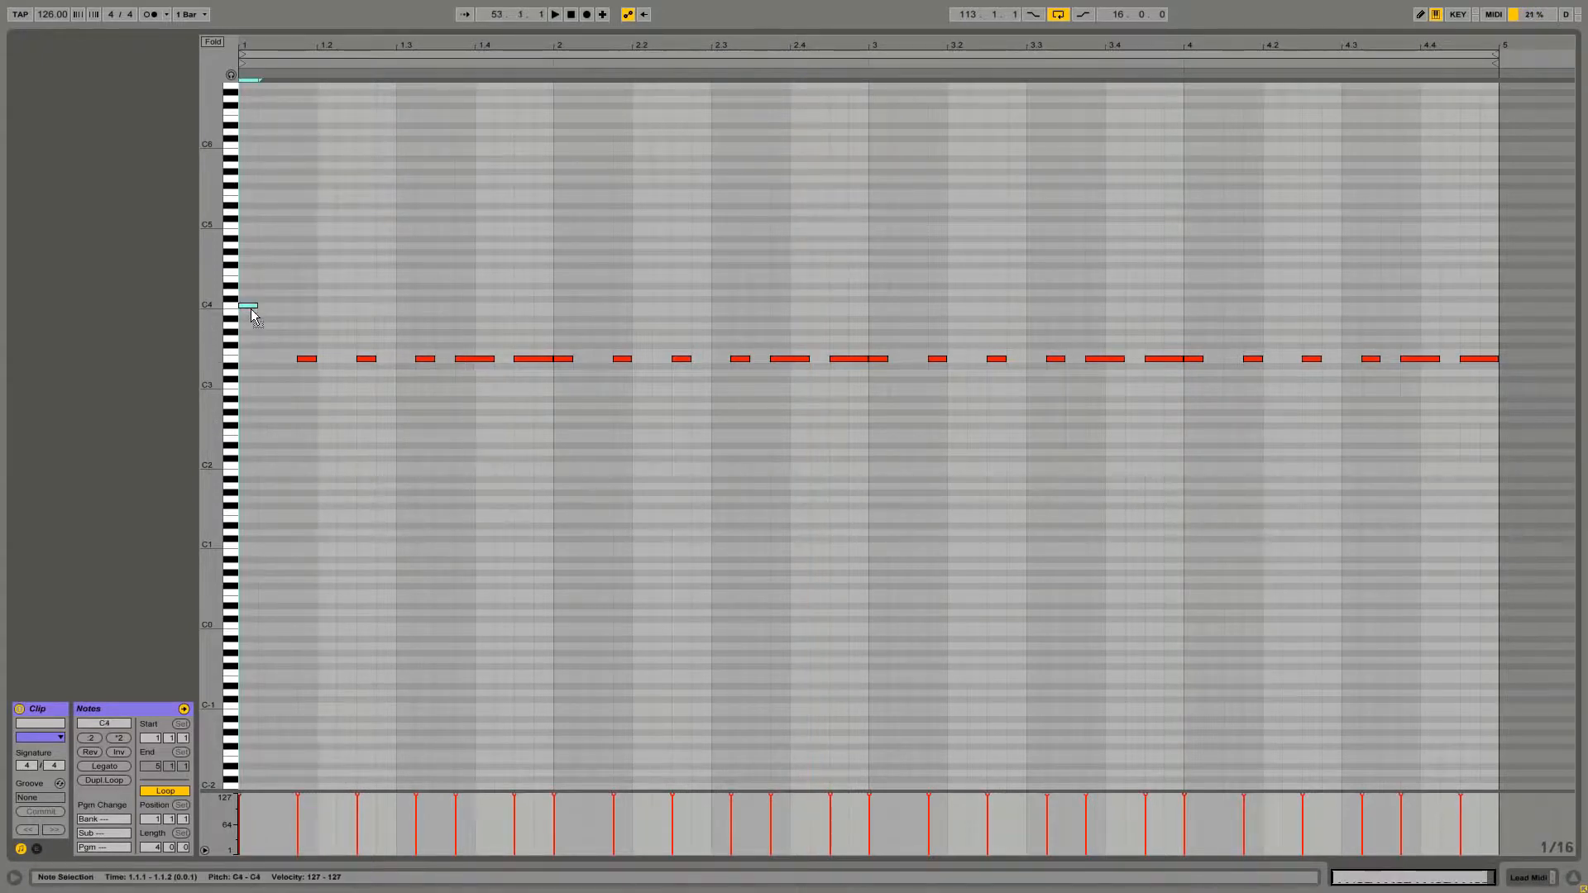
{"action": "left_click", "coordinate": [268, 290]}
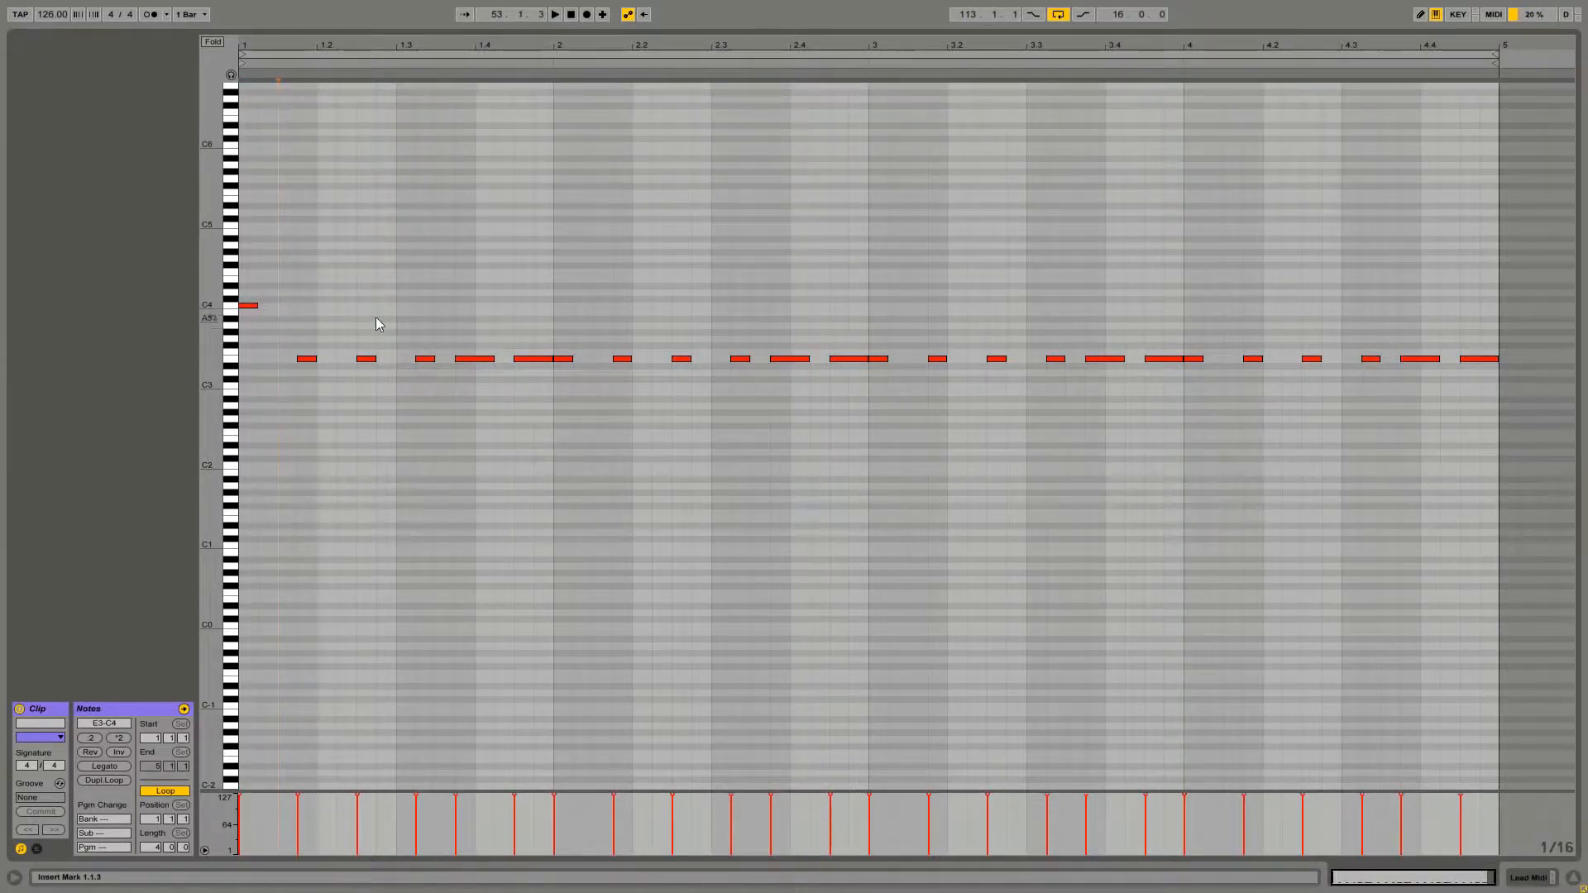
{"action": "key", "text": "space"}
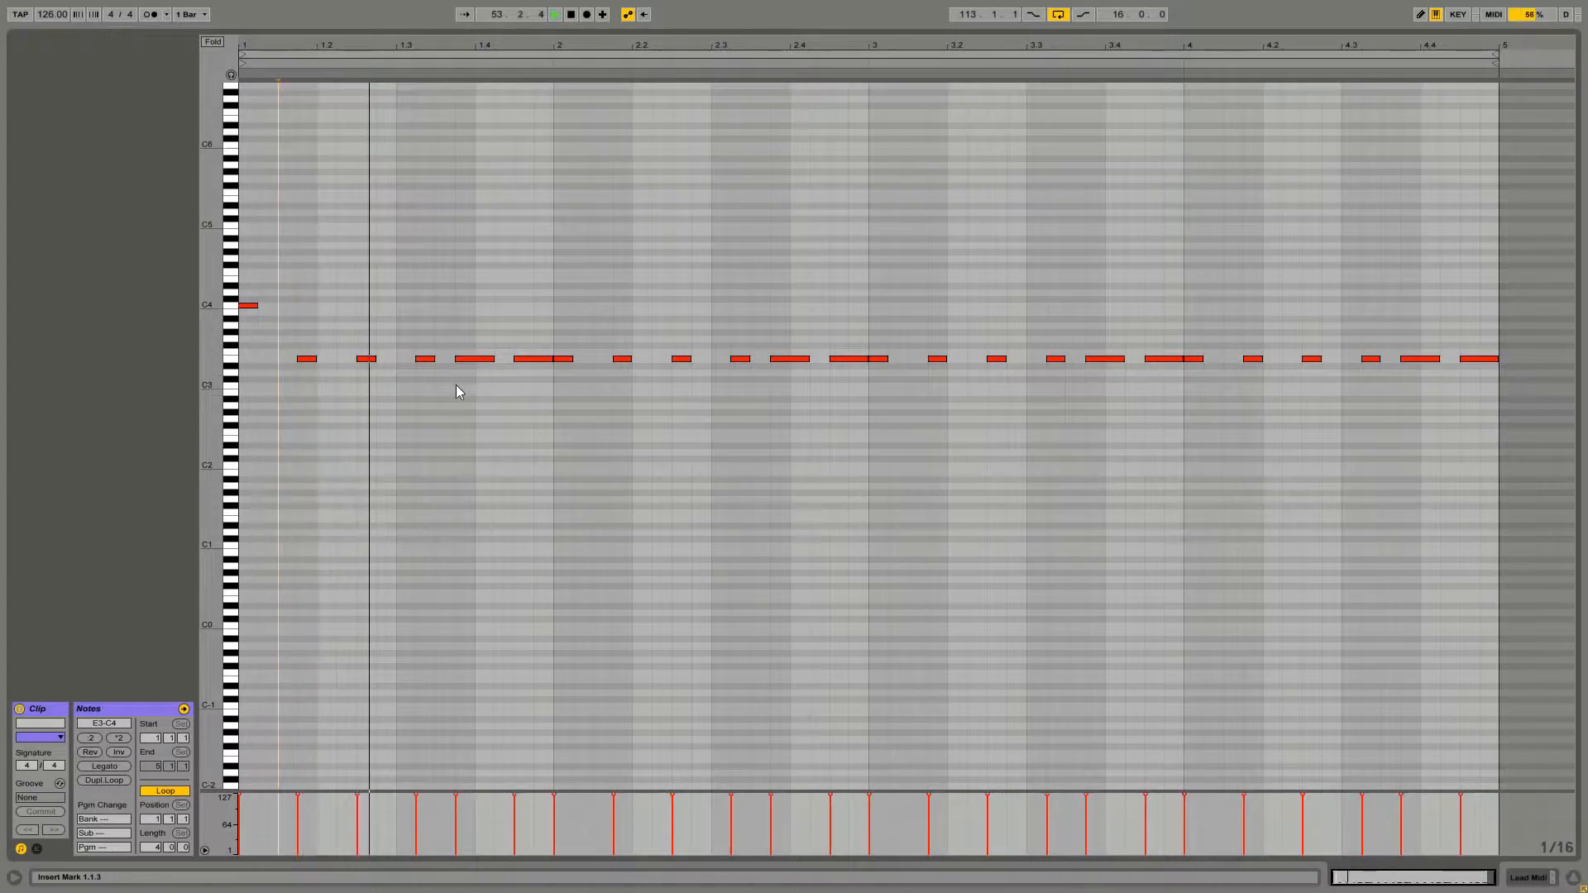
{"action": "key", "text": "space"}
{"action": "key", "text": "space"}
{"action": "key", "text": "space"}
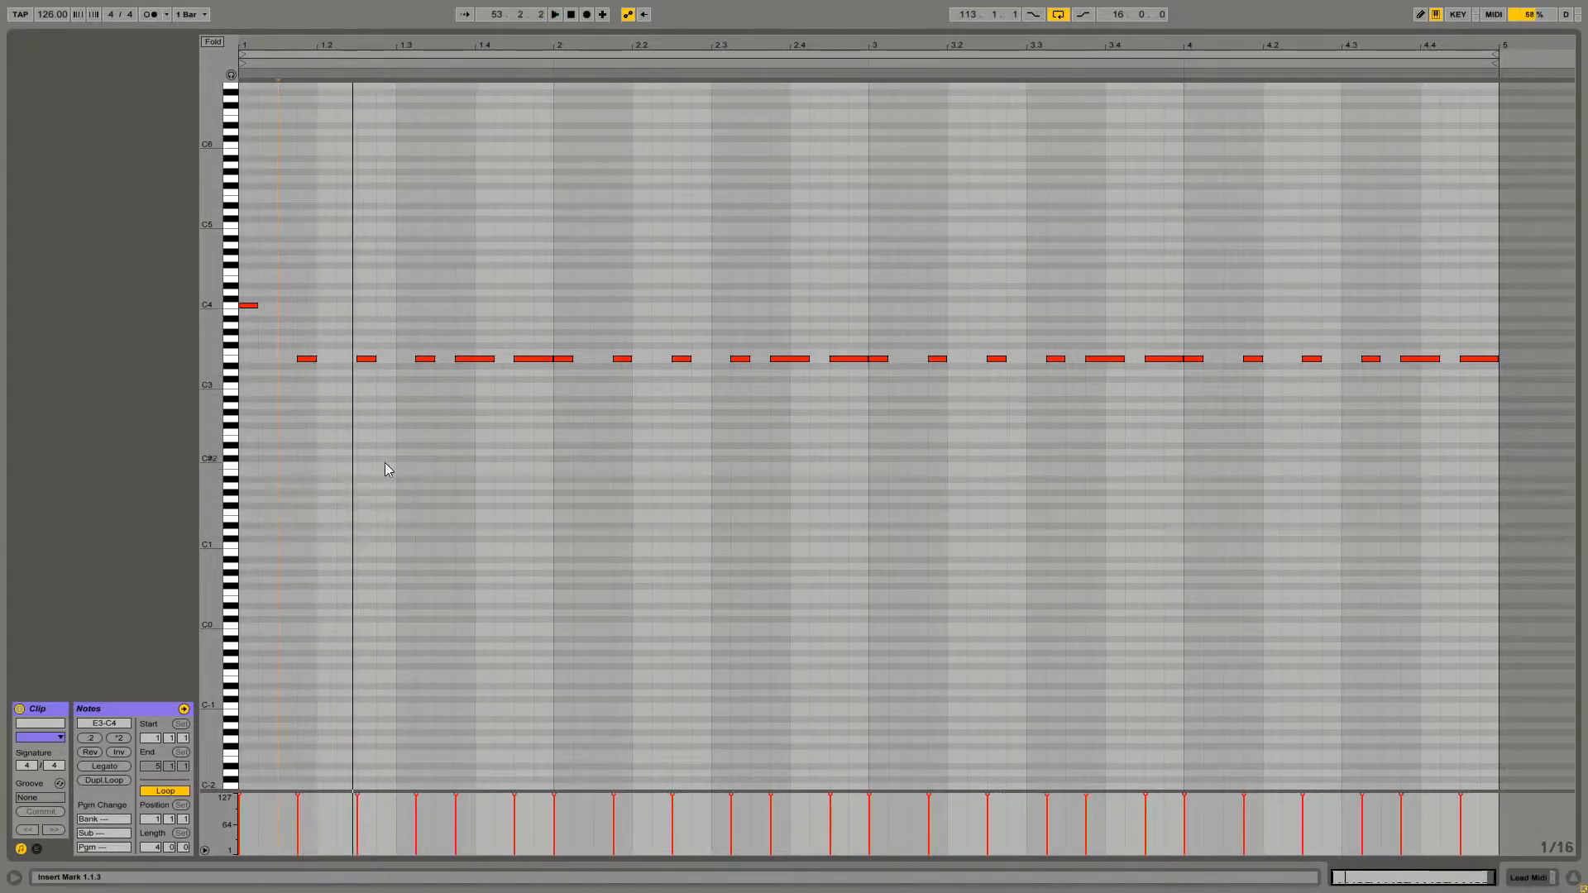
{"action": "left_click", "coordinate": [250, 306]}
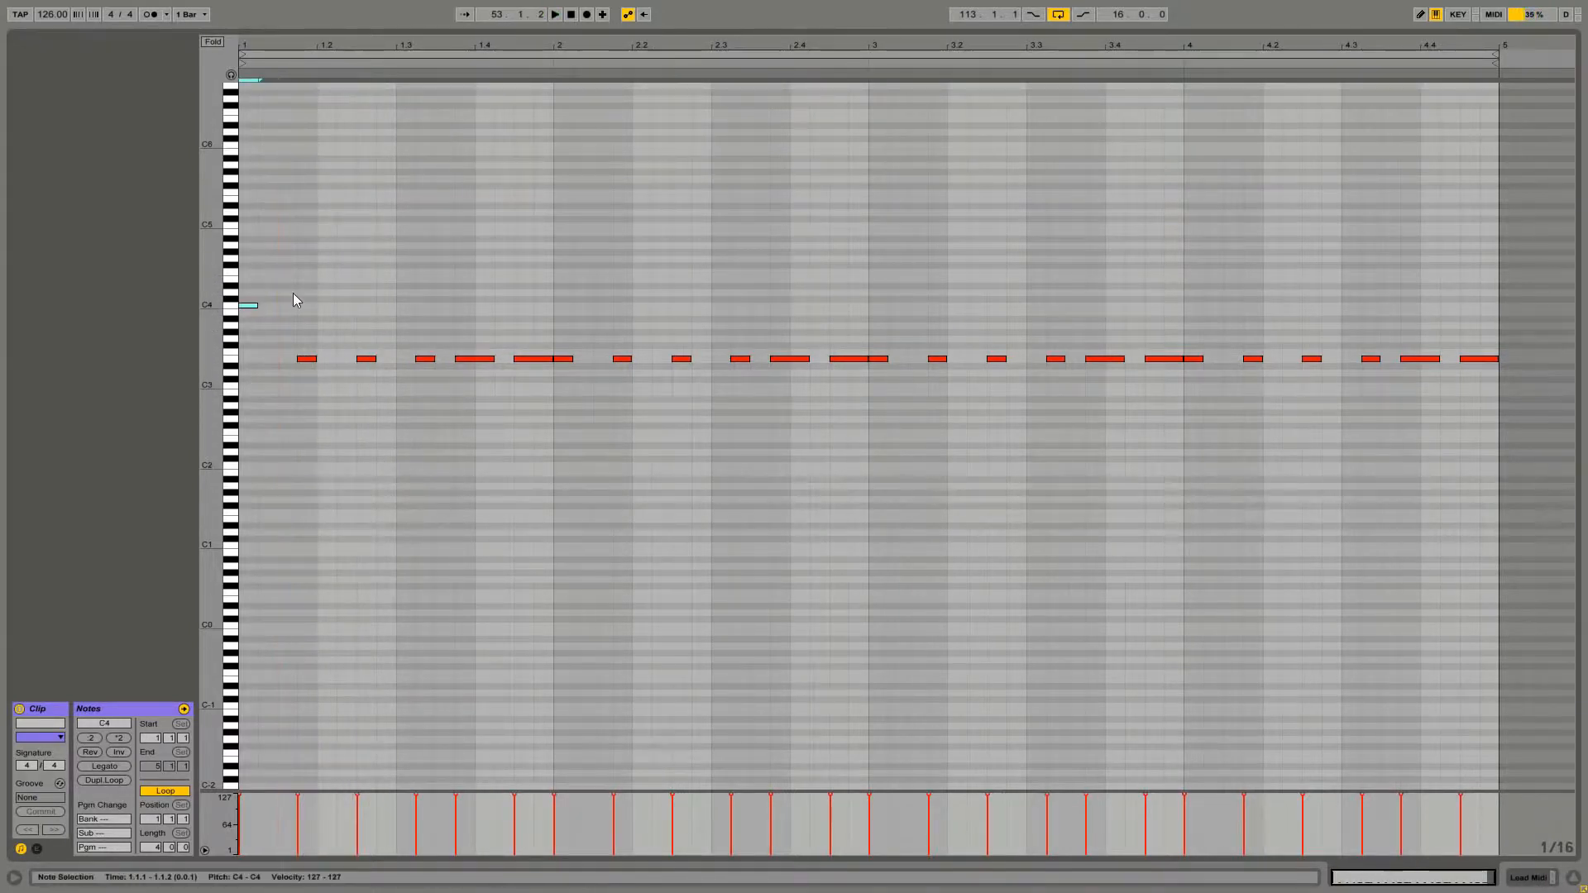
{"action": "left_click", "coordinate": [314, 360]}
{"action": "left_click", "coordinate": [321, 427]}
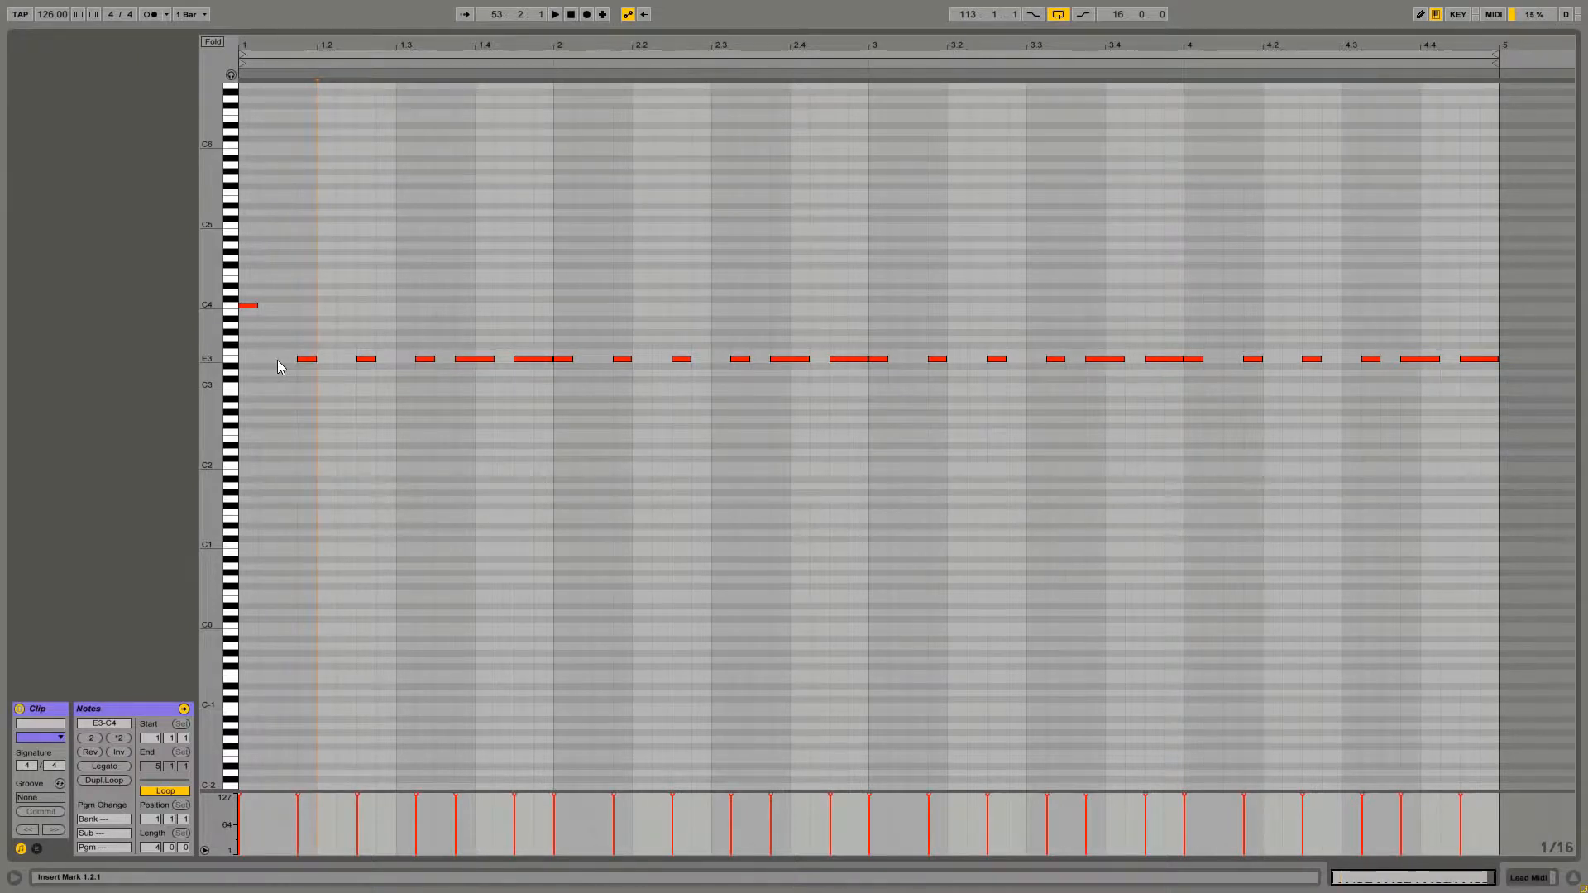
{"action": "key", "text": "space"}
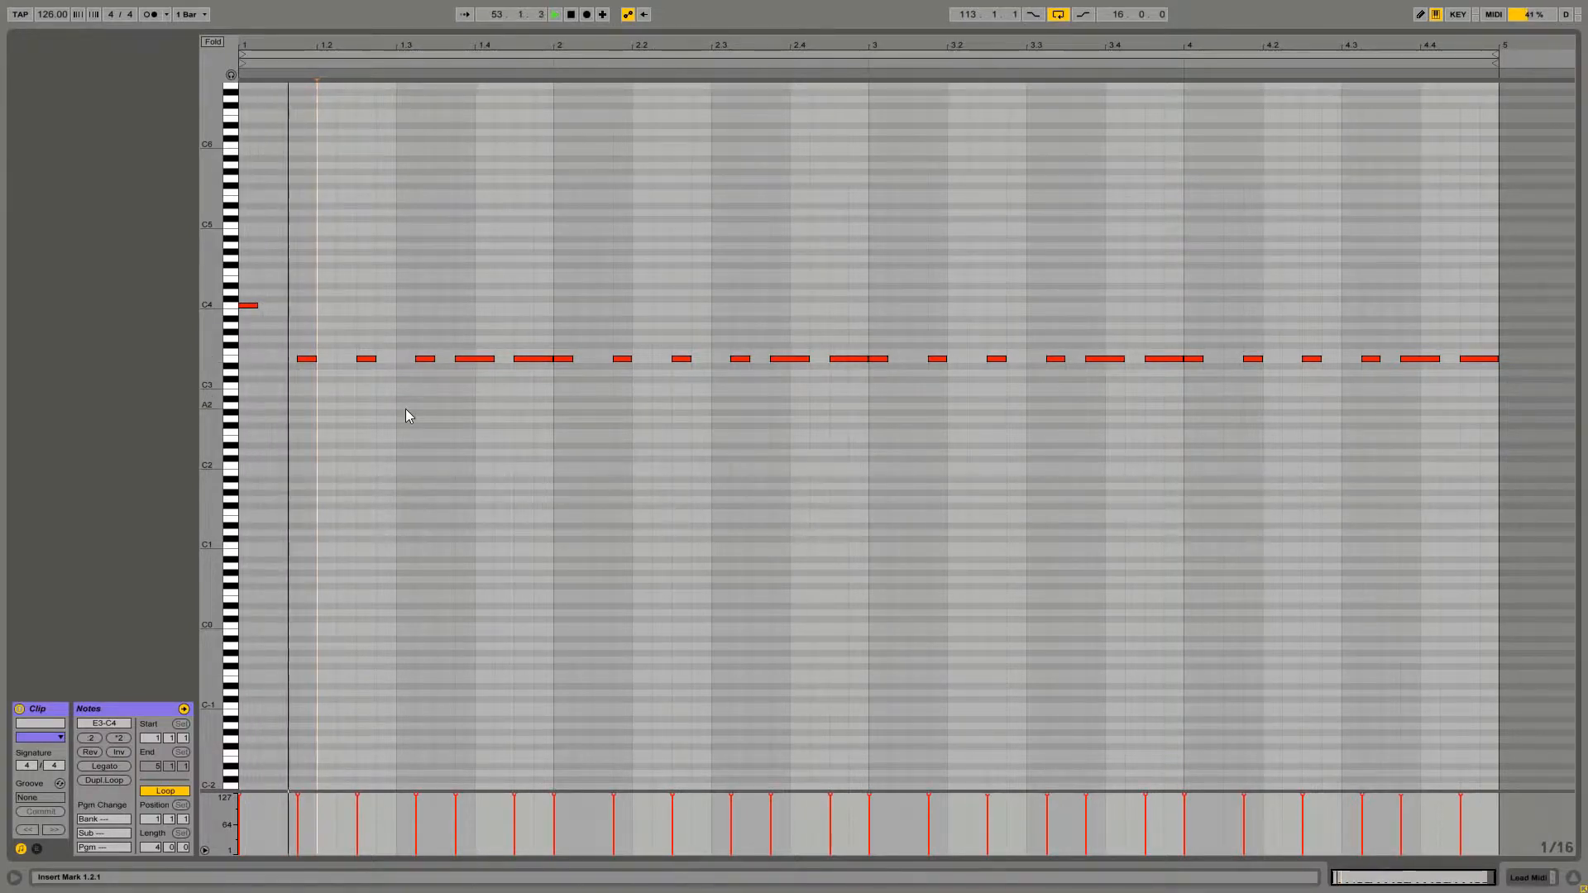
Raise the notes at beats 1.3.4 and 1.4.3 to B3 and C4 to shape the melody
{"action": "left_click", "coordinate": [454, 419]}
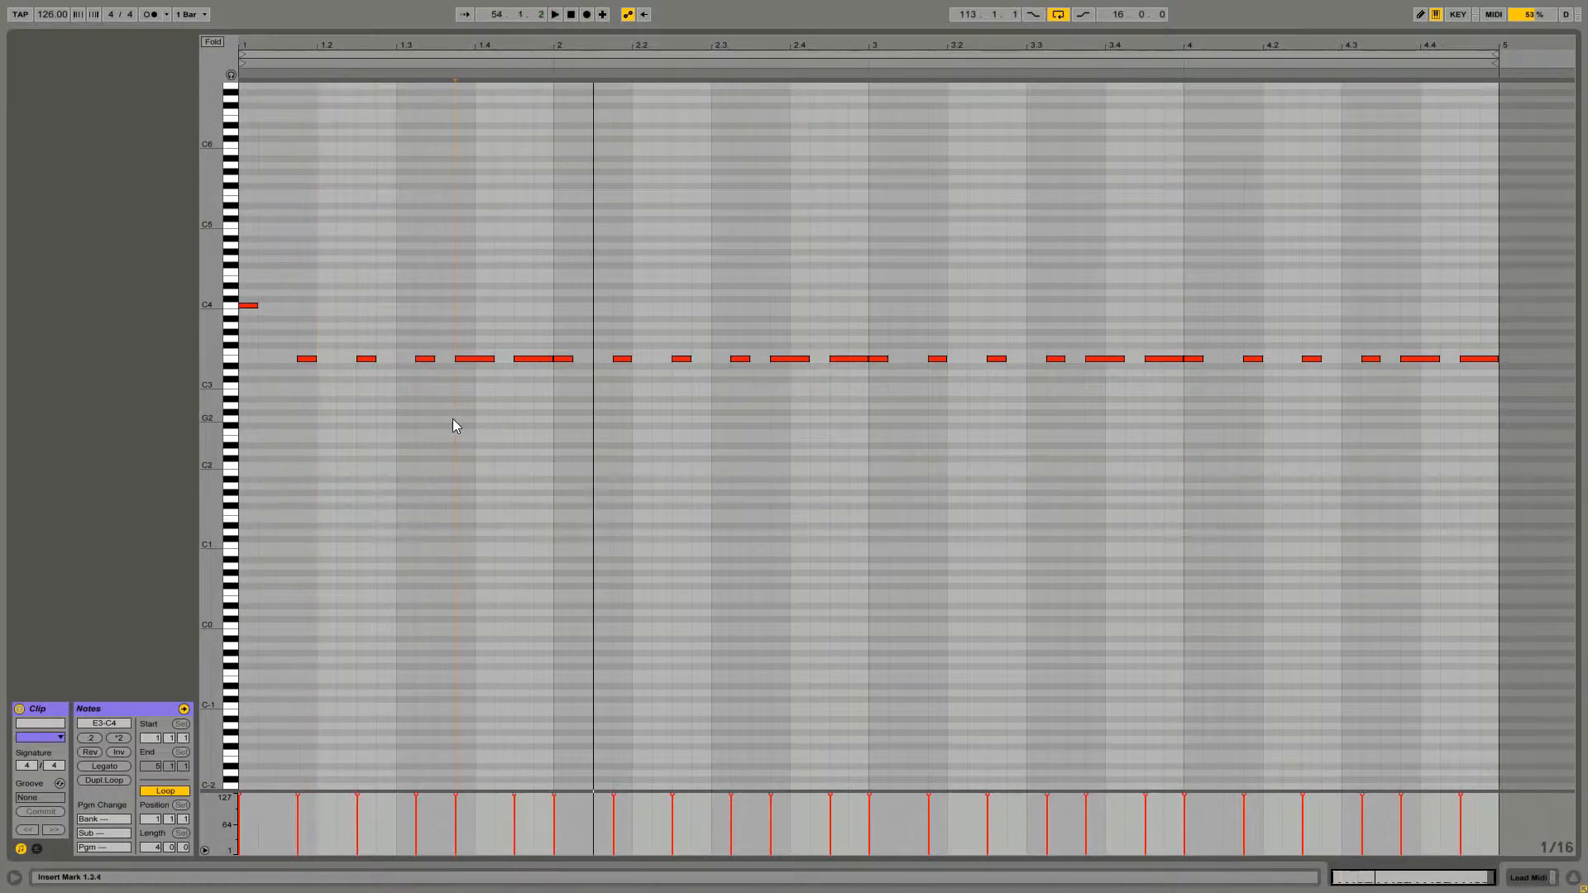
{"action": "left_click_drag", "start_coordinate": [474, 358], "coordinate": [474, 319]}
{"action": "left_click", "coordinate": [480, 341]}
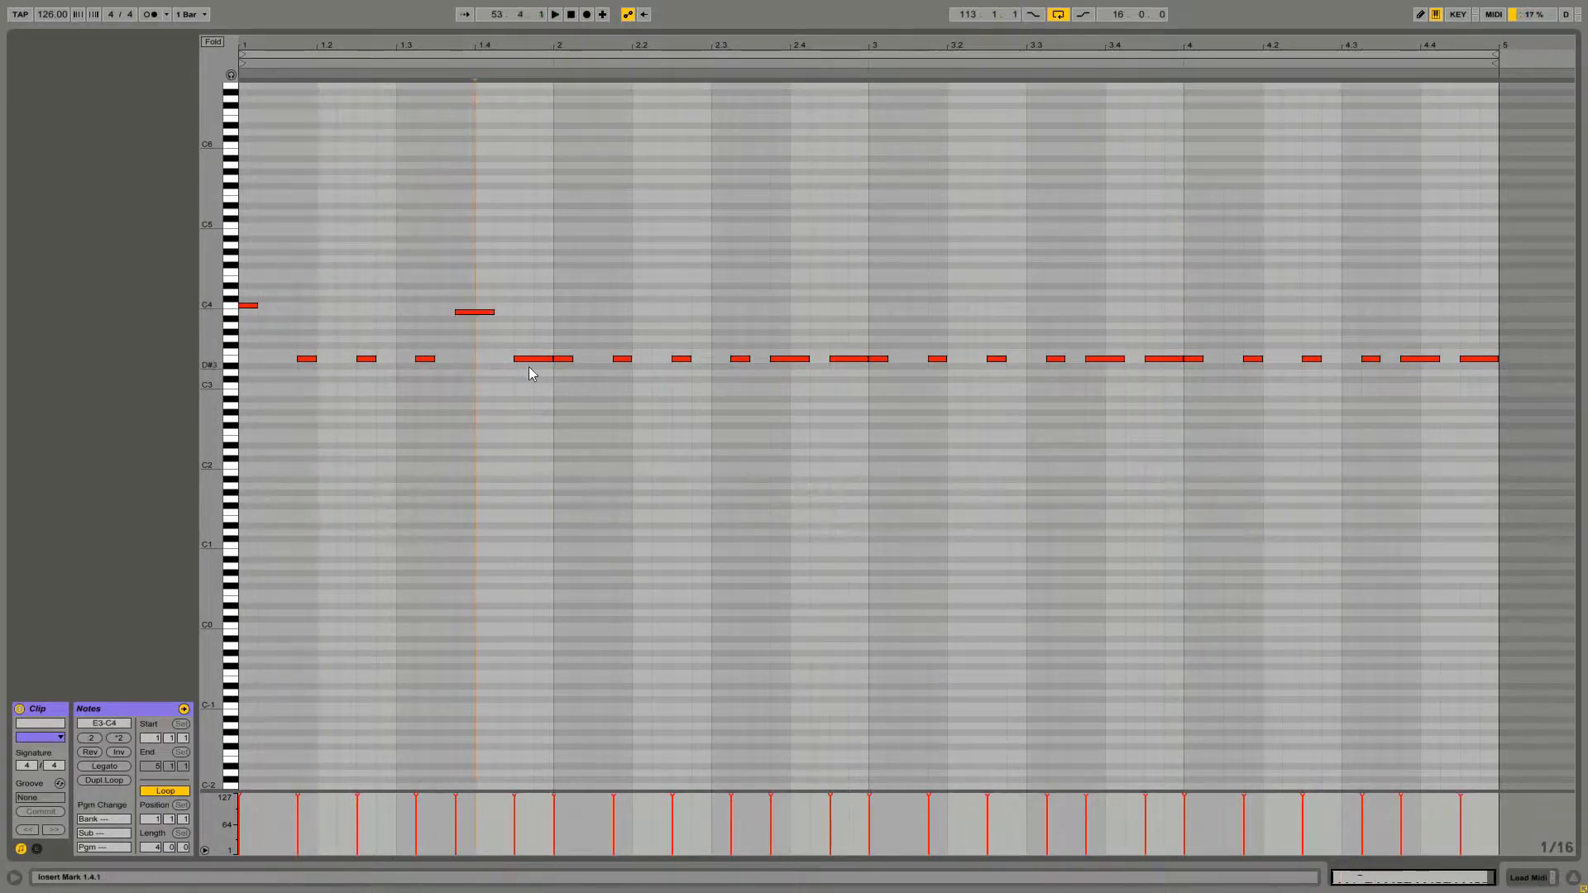
{"action": "left_click_drag", "start_coordinate": [251, 280], "coordinate": [249, 328]}
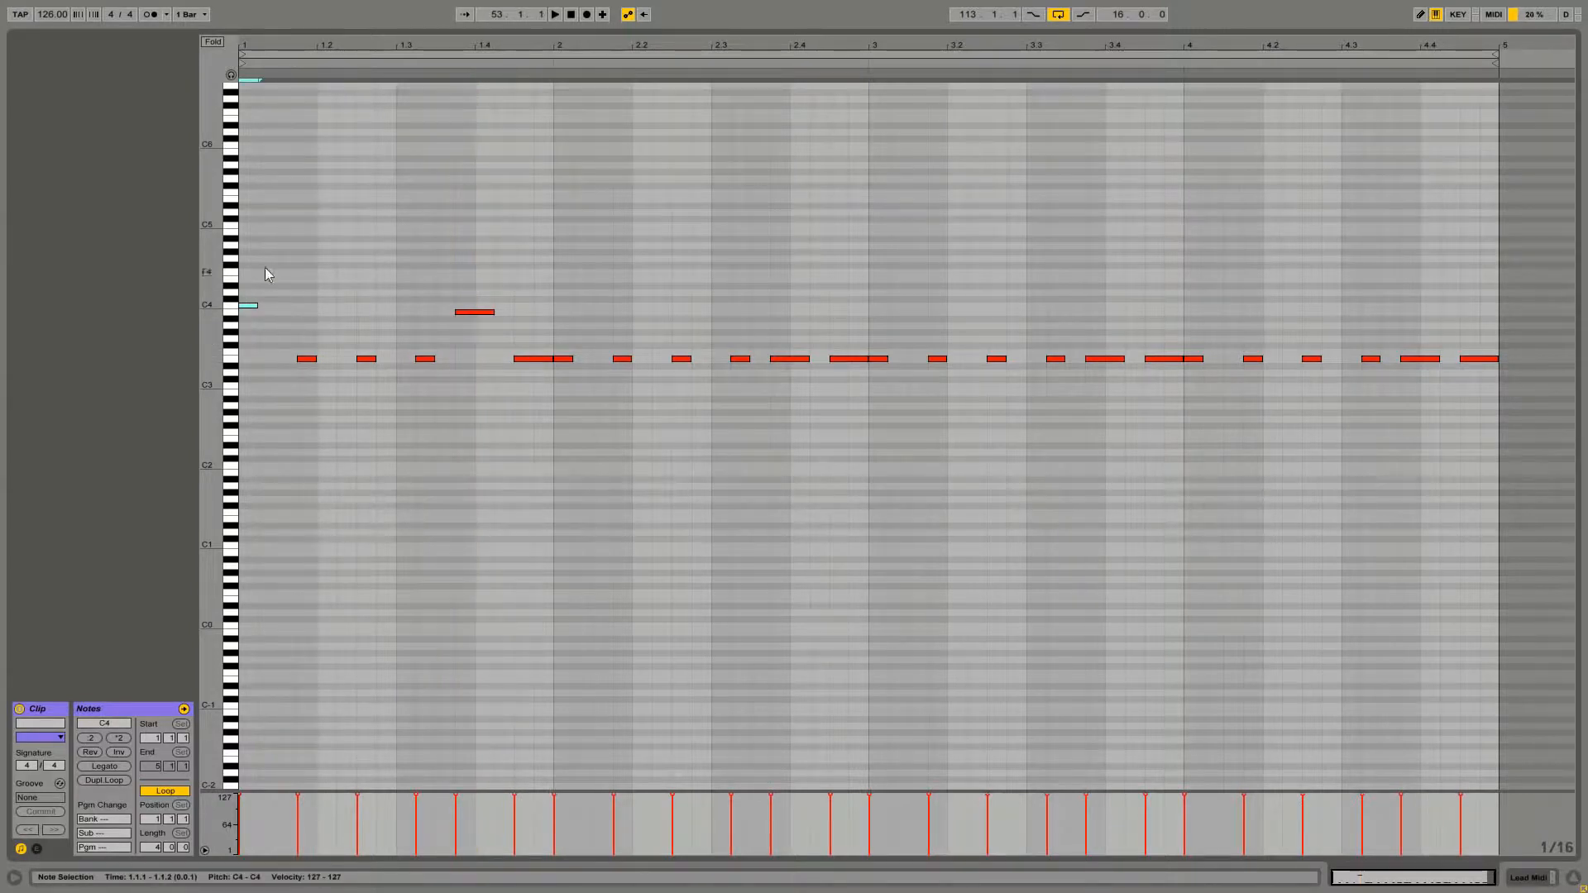
{"action": "left_click_drag", "start_coordinate": [259, 263], "coordinate": [306, 422]}
{"action": "left_click", "coordinate": [464, 378]}
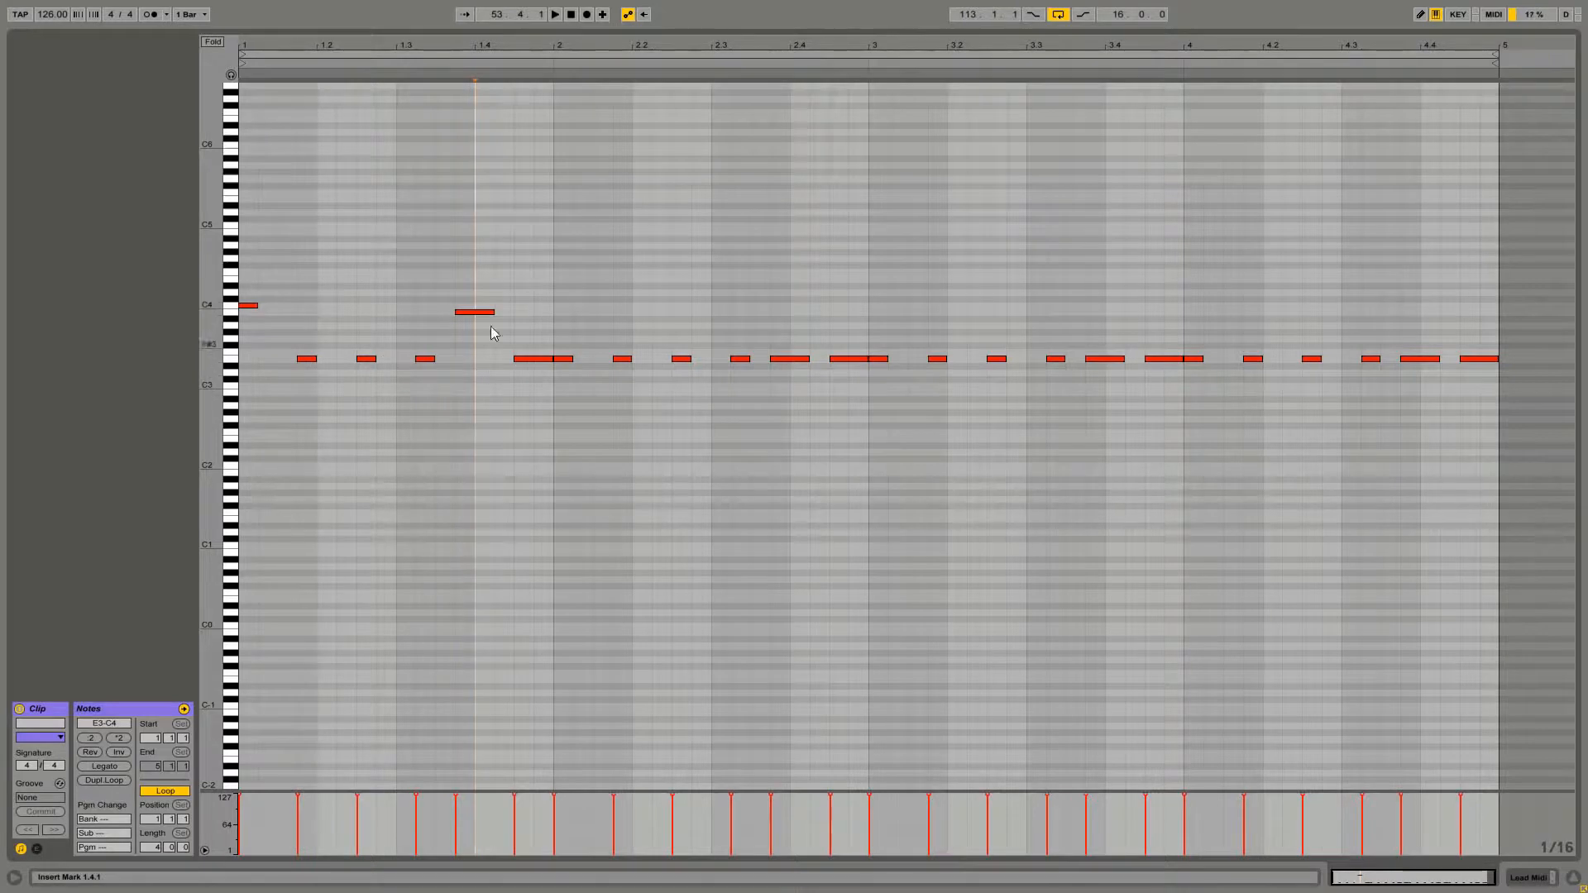
{"action": "left_click", "coordinate": [464, 314]}
{"action": "left_click_drag", "start_coordinate": [524, 361], "coordinate": [522, 314]}
{"action": "left_click", "coordinate": [523, 322]}
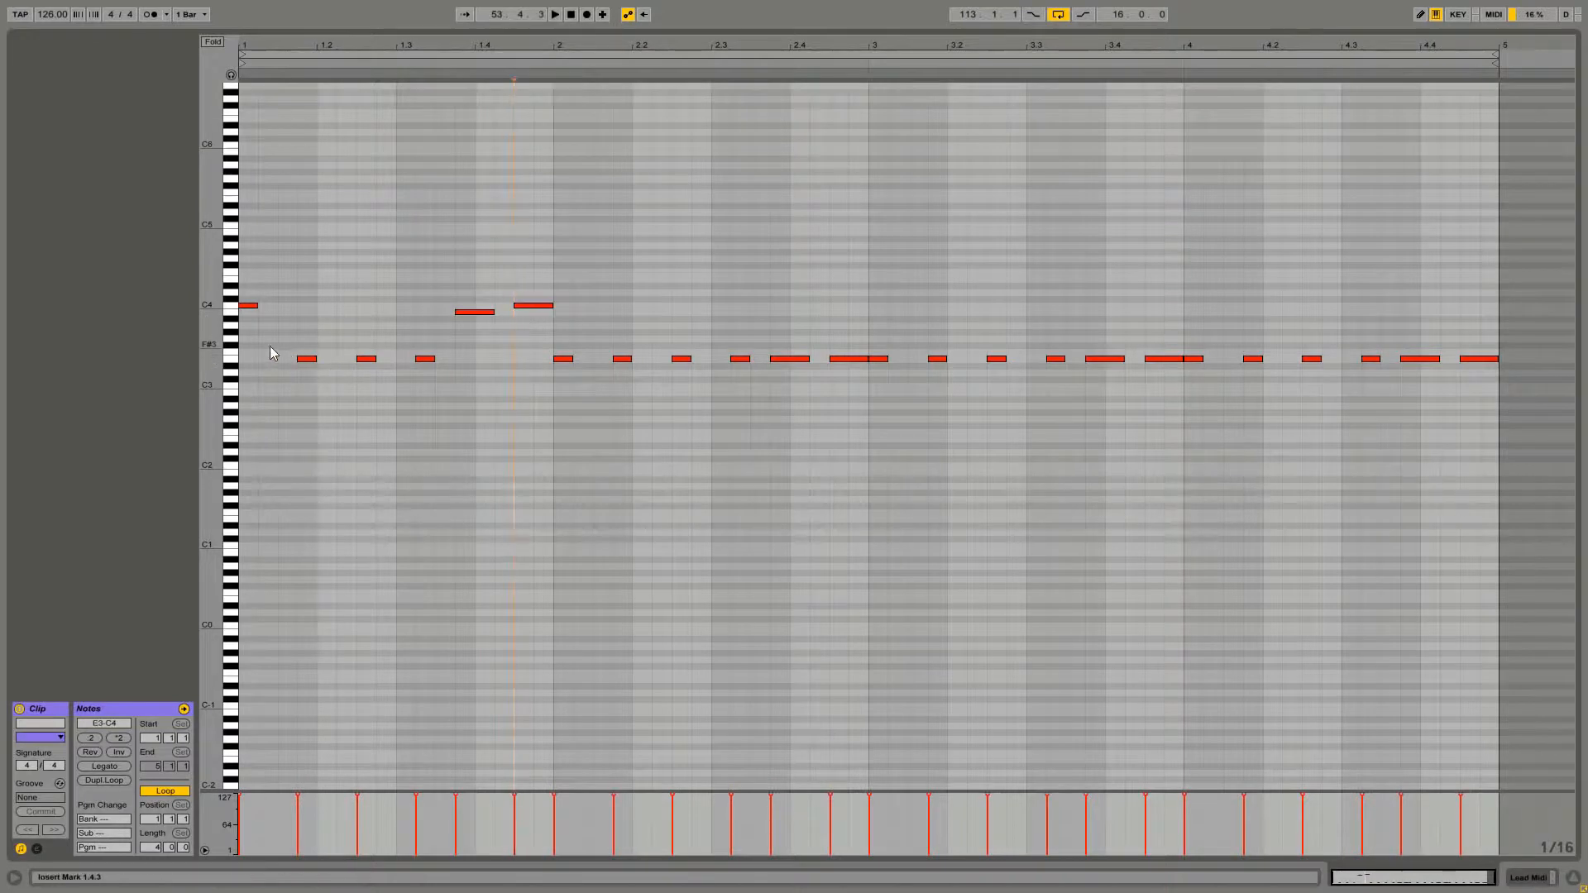
Select notes around the raised melody and play back the lead clip
{"action": "left_click_drag", "start_coordinate": [243, 247], "coordinate": [388, 372]}
{"action": "left_click", "coordinate": [473, 316]}
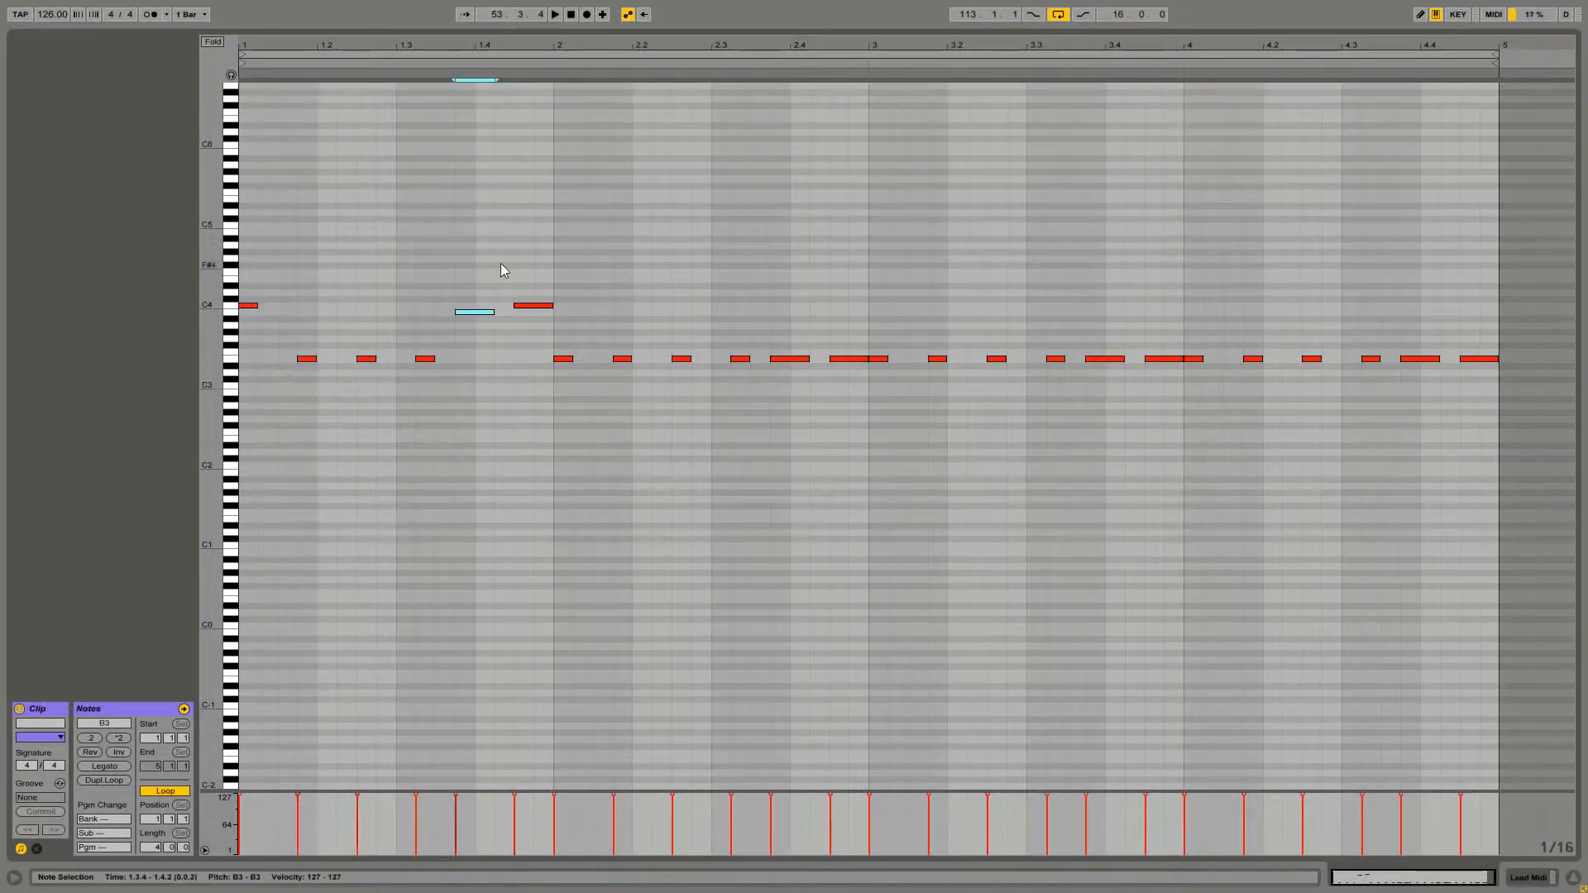
{"action": "left_click_drag", "start_coordinate": [501, 267], "coordinate": [548, 349]}
{"action": "left_click_drag", "start_coordinate": [594, 250], "coordinate": [545, 441]}
{"action": "left_click", "coordinate": [544, 447]}
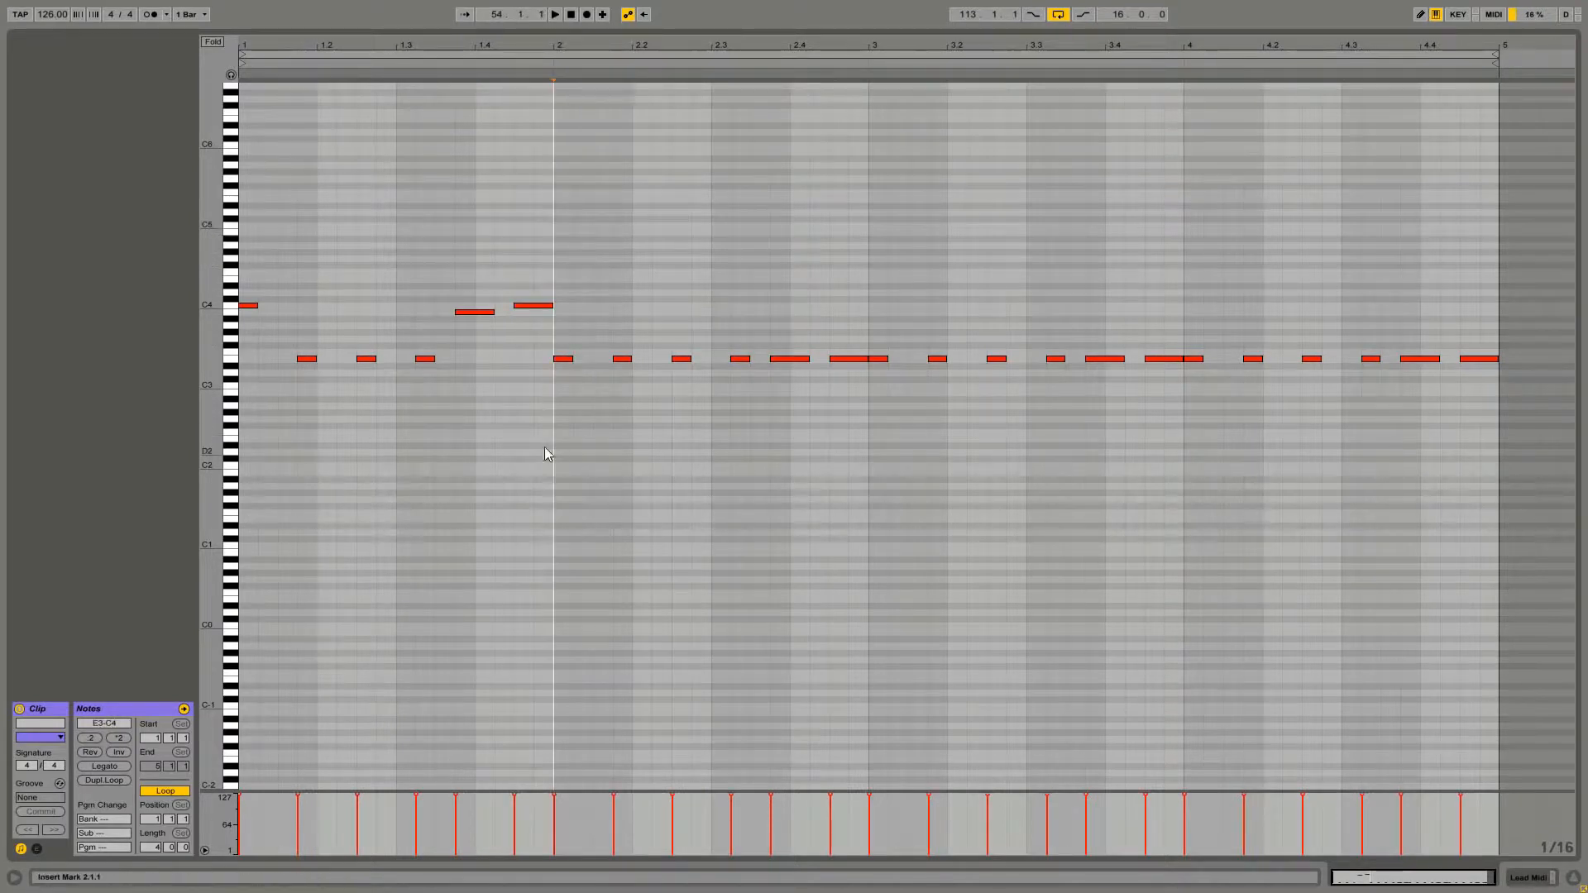
{"action": "key", "text": "space"}
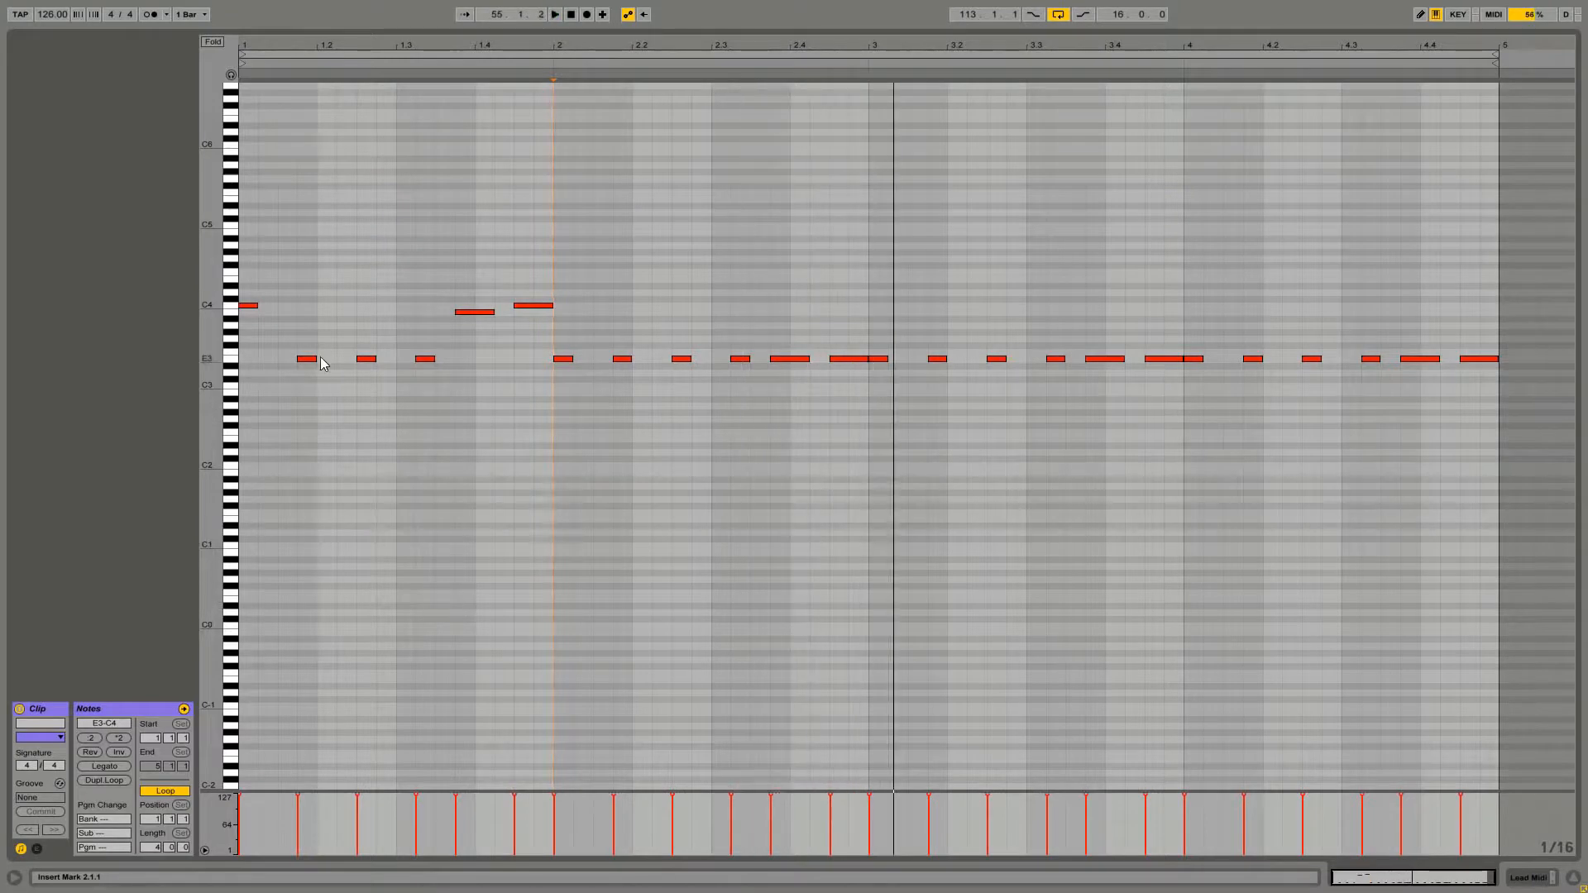
Raise the note at beat 2.4.3 to C4 to match the first bar's melody
{"action": "left_click", "coordinate": [790, 311]}
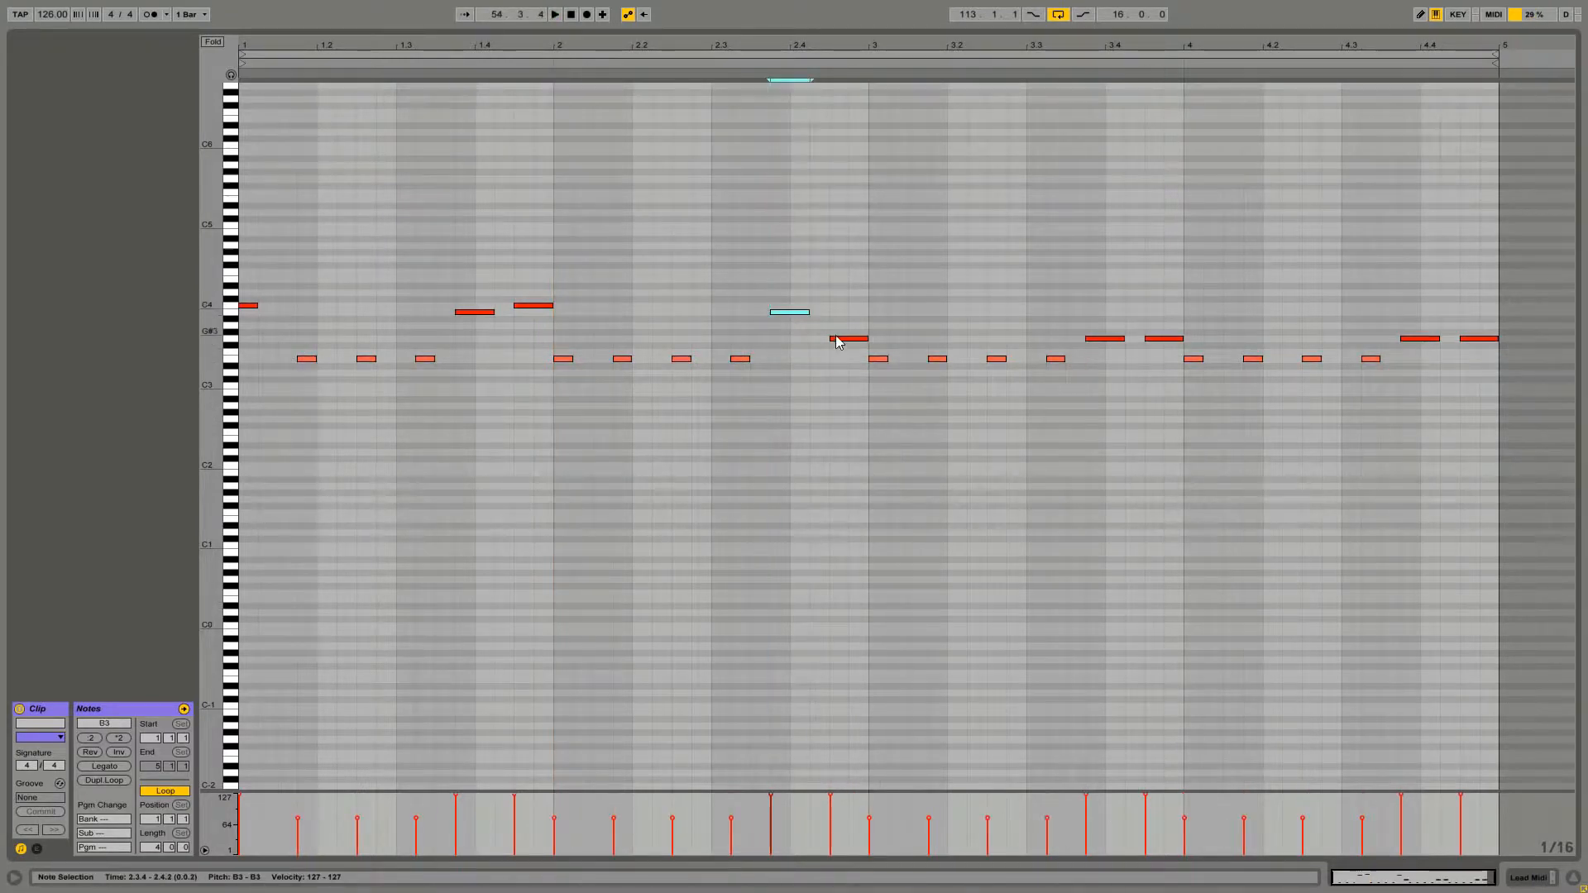
{"action": "left_click_drag", "start_coordinate": [839, 339], "coordinate": [836, 305]}
{"action": "left_click", "coordinate": [816, 400]}
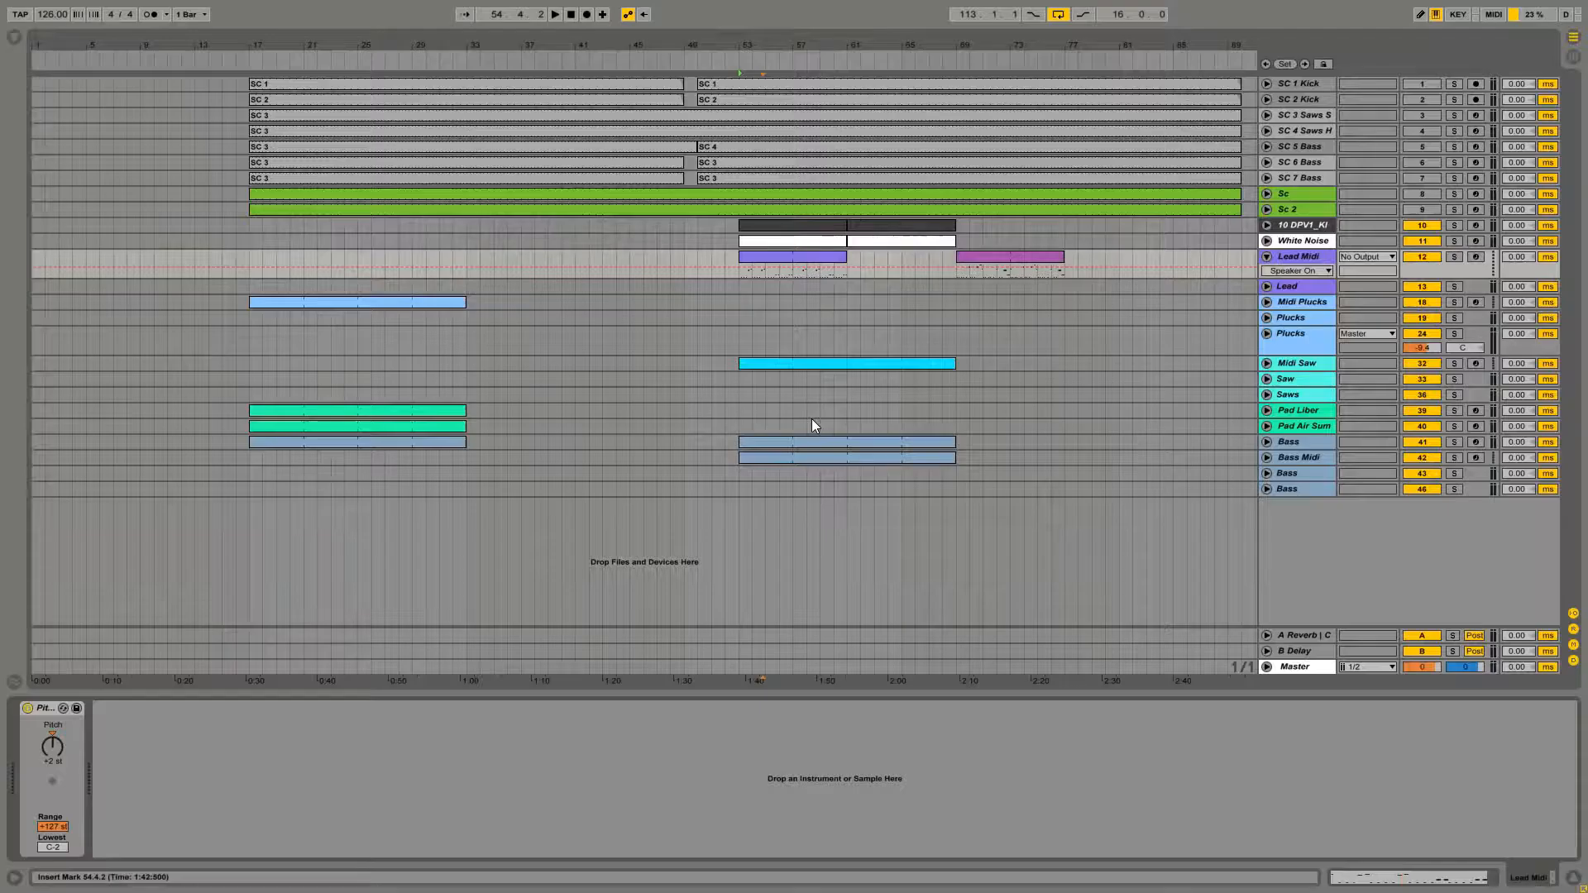
Copy all chord notes from the Midi Saw clip and paste them into the Lead Midi clip
{"action": "double_click", "coordinate": [799, 363]}
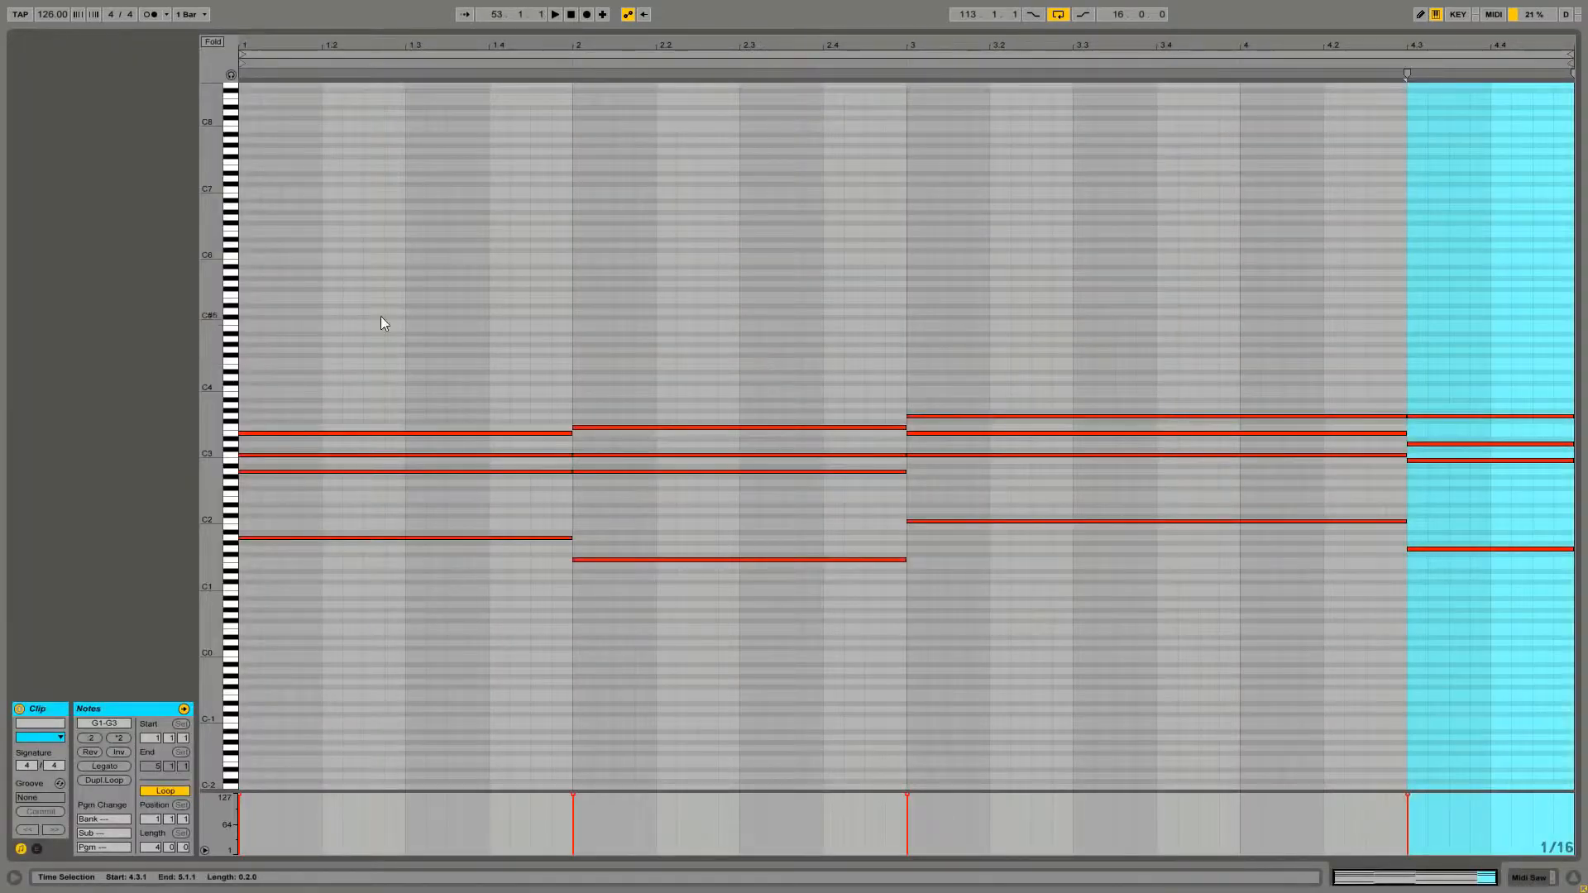
{"action": "left_click_drag", "start_coordinate": [381, 322], "coordinate": [1462, 639]}
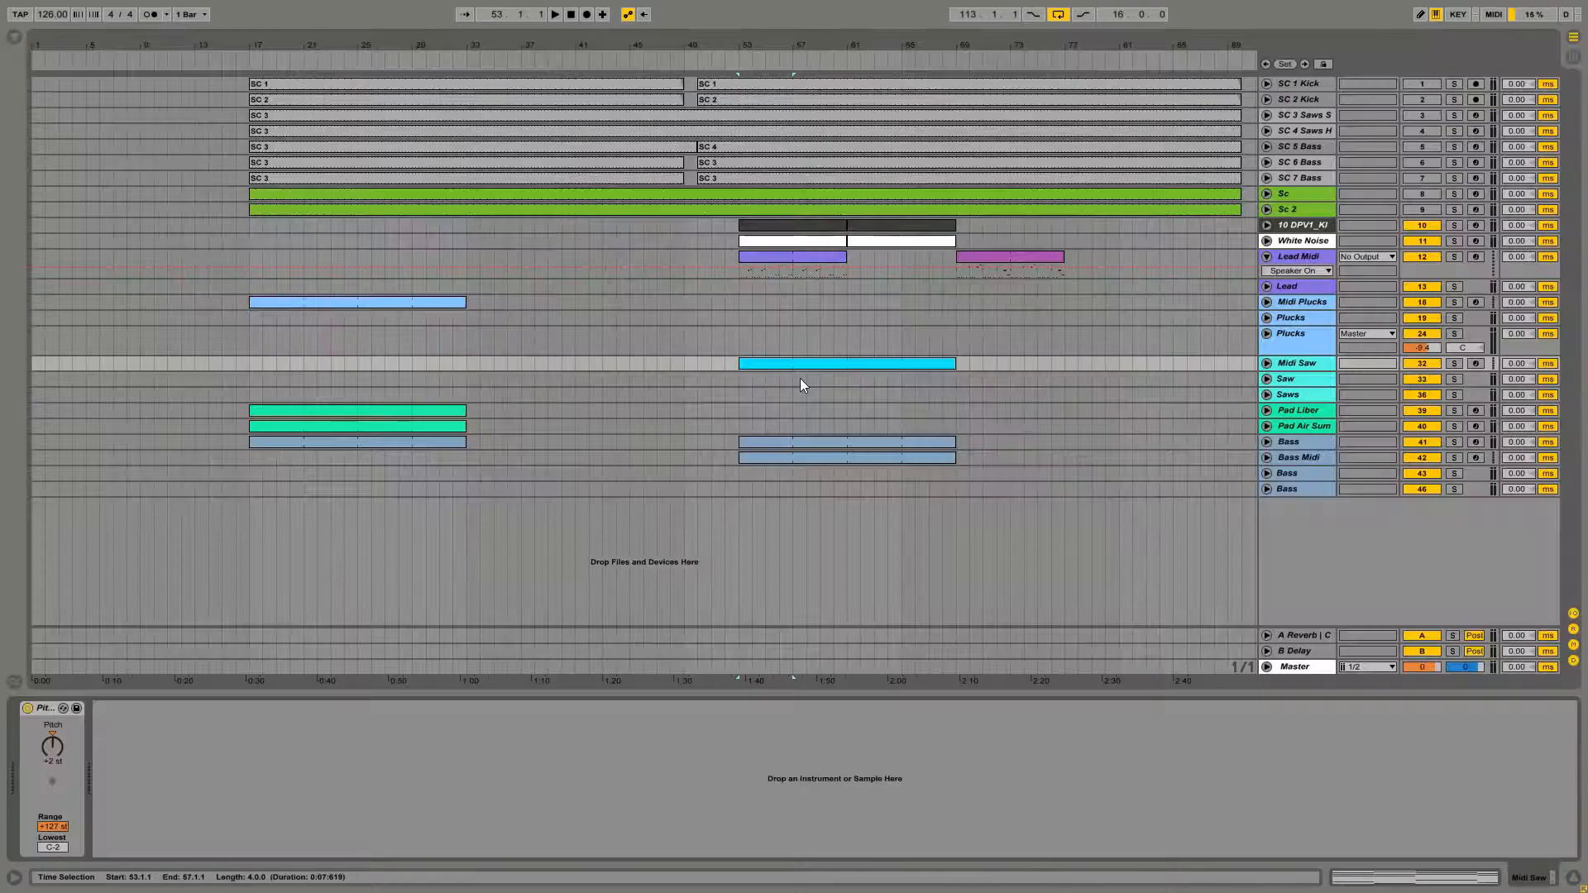
{"action": "double_click", "coordinate": [802, 260]}
{"action": "left_click", "coordinate": [799, 261]}
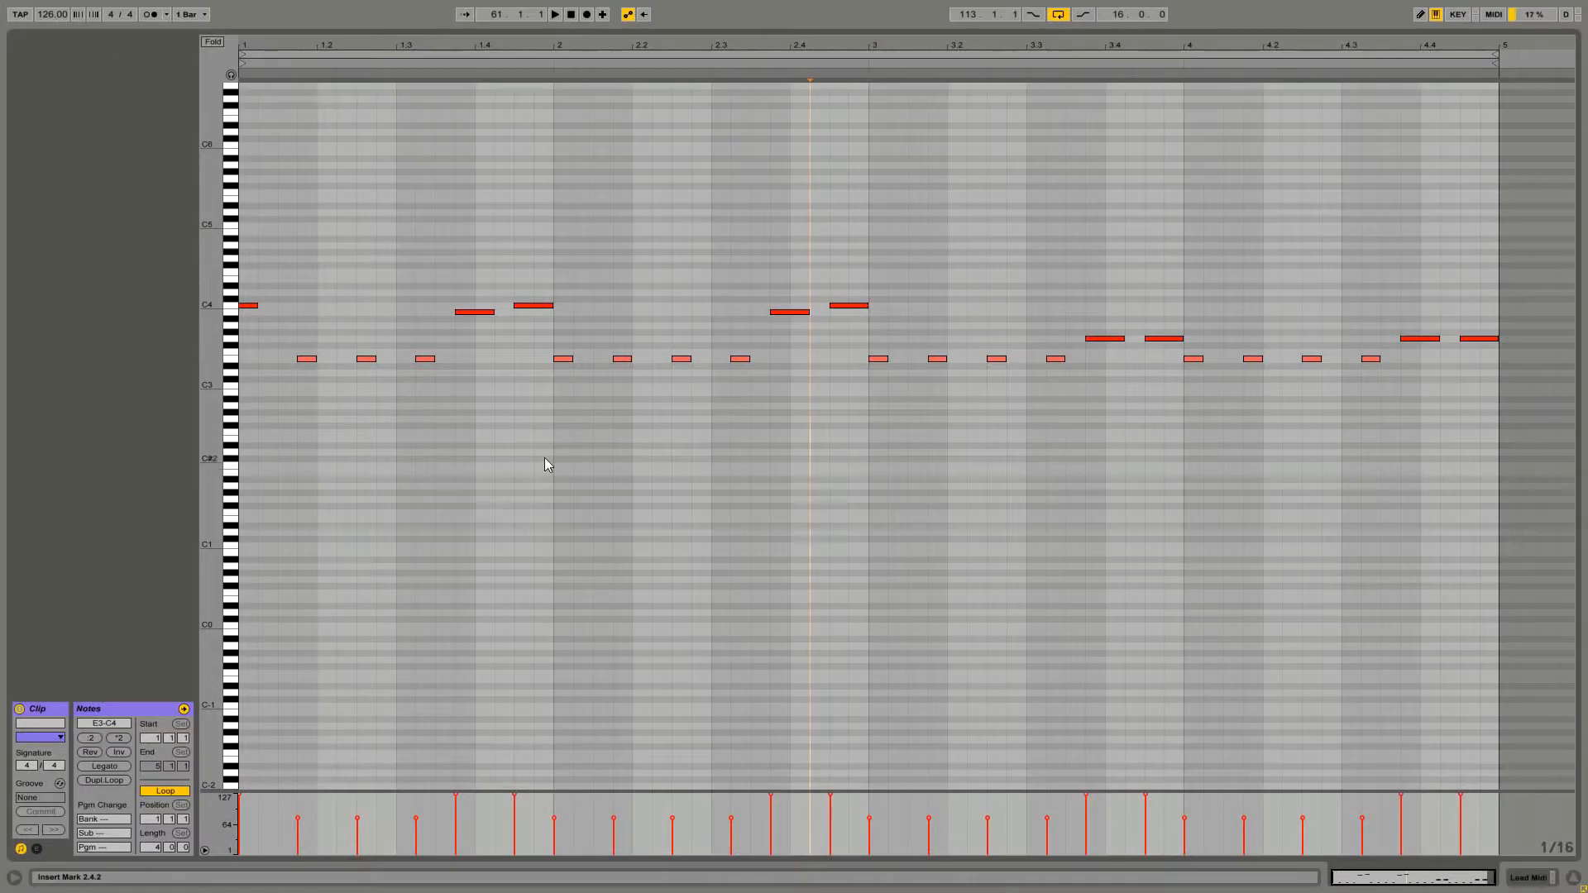
{"action": "key", "text": "ctrl+v"}
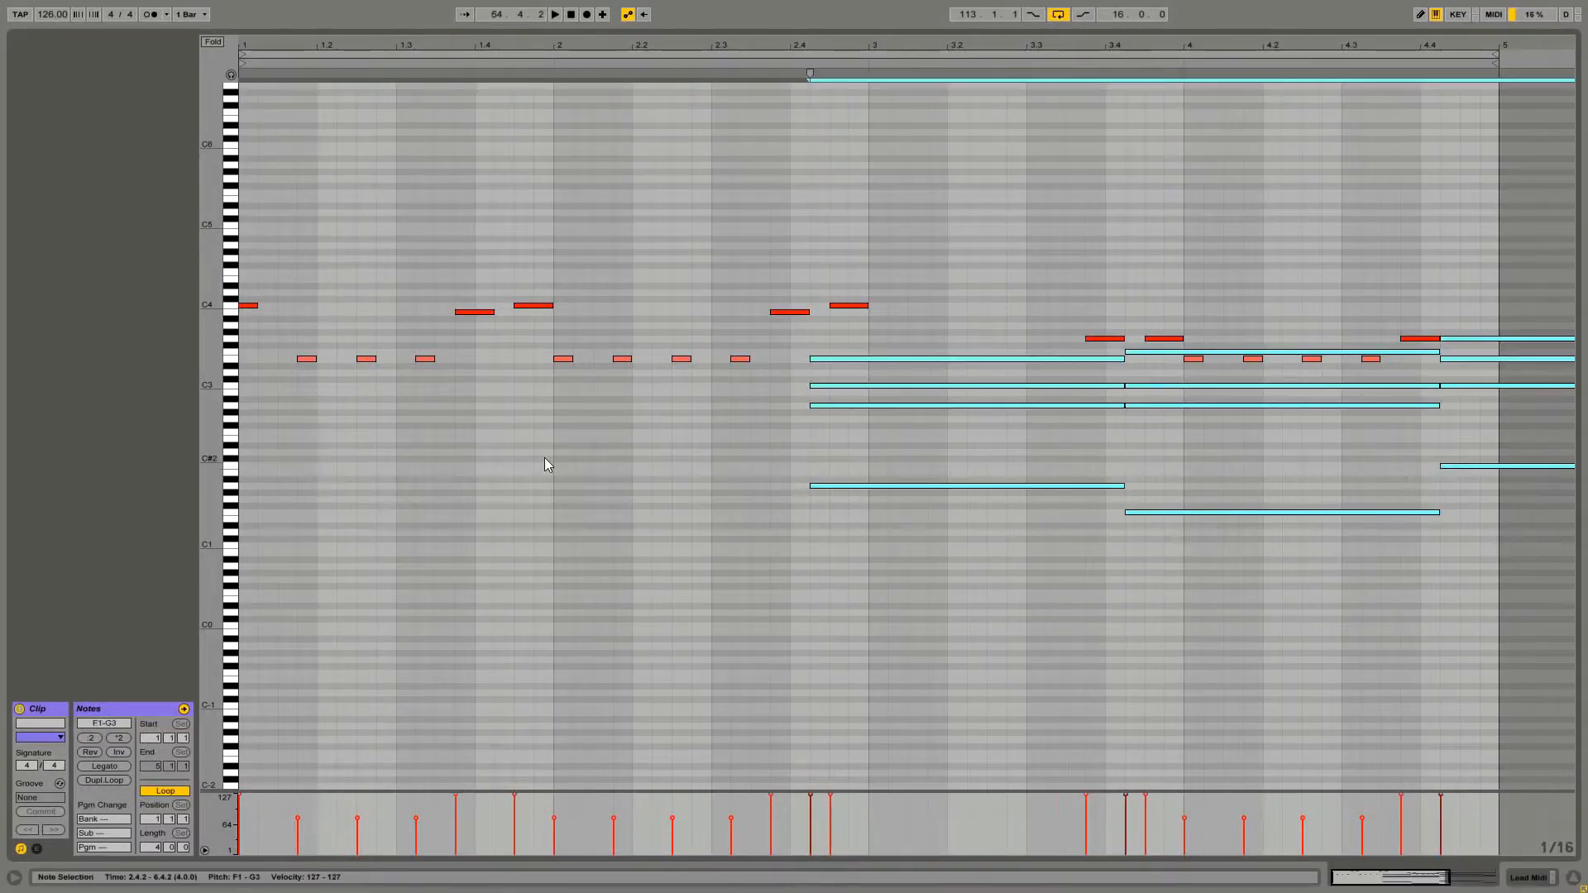
Move the pasted chords down an octave and shift them to the start of the clip
{"action": "key", "text": "shift+Down"}
{"action": "key", "text": "Left"}
{"action": "key", "text": "Left"}
{"action": "key", "text": "Left"}
{"action": "key", "text": "Left"}
{"action": "key", "text": "Left"}
{"action": "key", "text": "Left"}
{"action": "key", "text": "Left"}
{"action": "key", "text": "Left"}
{"action": "key", "text": "Left"}
{"action": "key", "text": "Left"}
{"action": "key", "text": "Left"}
{"action": "key", "text": "Left"}
{"action": "key", "text": "Left"}
{"action": "key", "text": "Left"}
{"action": "key", "text": "Left"}
{"action": "key", "text": "Left"}
{"action": "key", "text": "Left"}
{"action": "key", "text": "Left"}
{"action": "key", "text": "Left"}
{"action": "key", "text": "Left"}
{"action": "key", "text": "Right"}
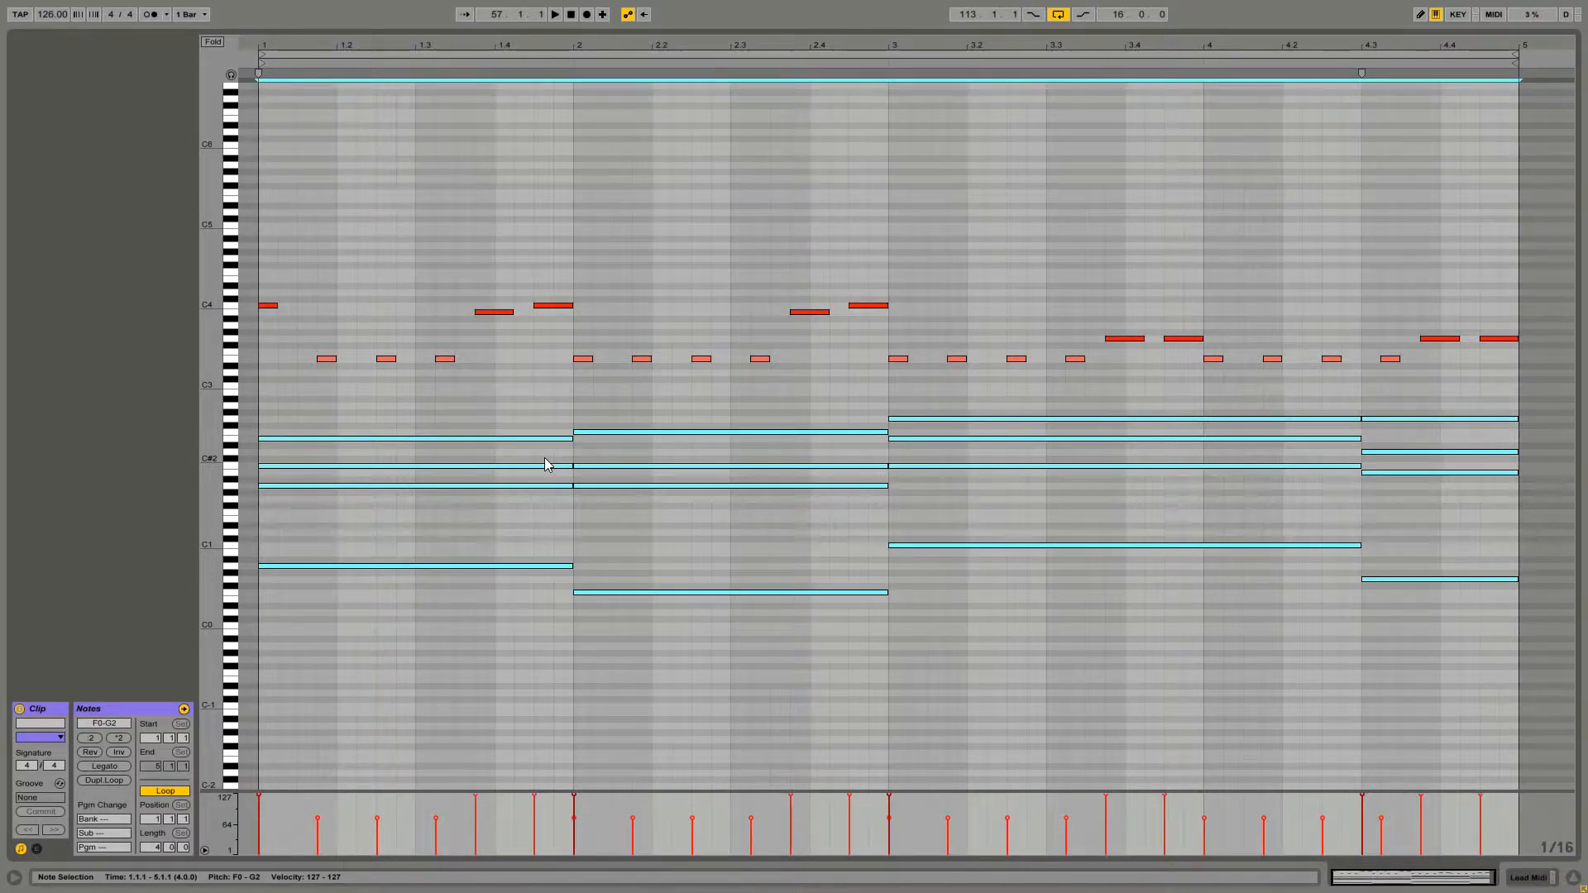
{"action": "left_click", "coordinate": [576, 421]}
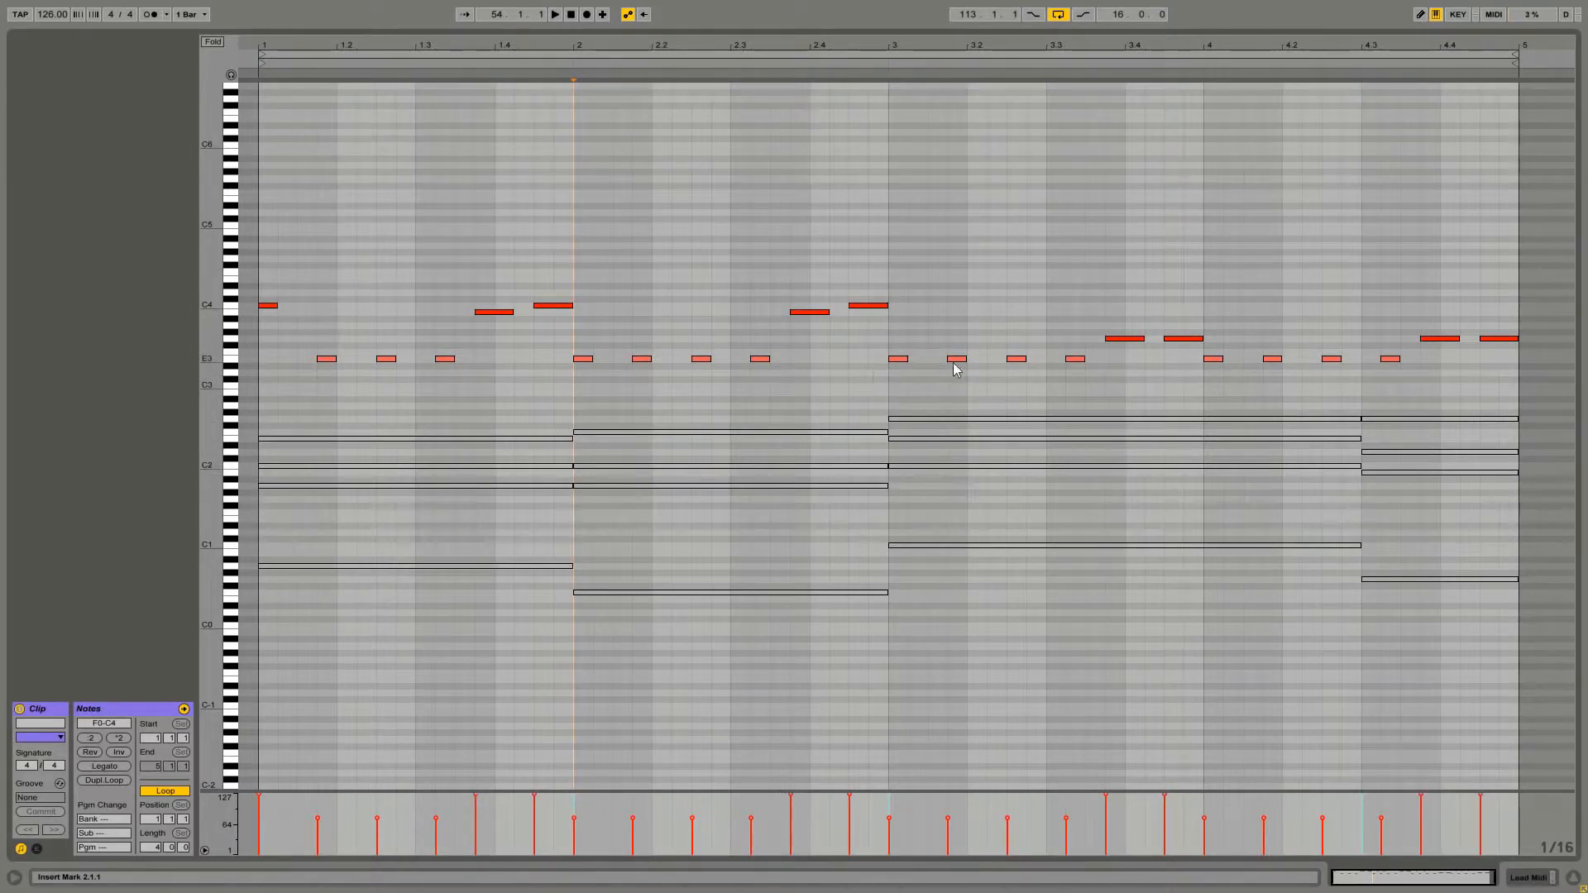
{"action": "left_click", "coordinate": [895, 365]}
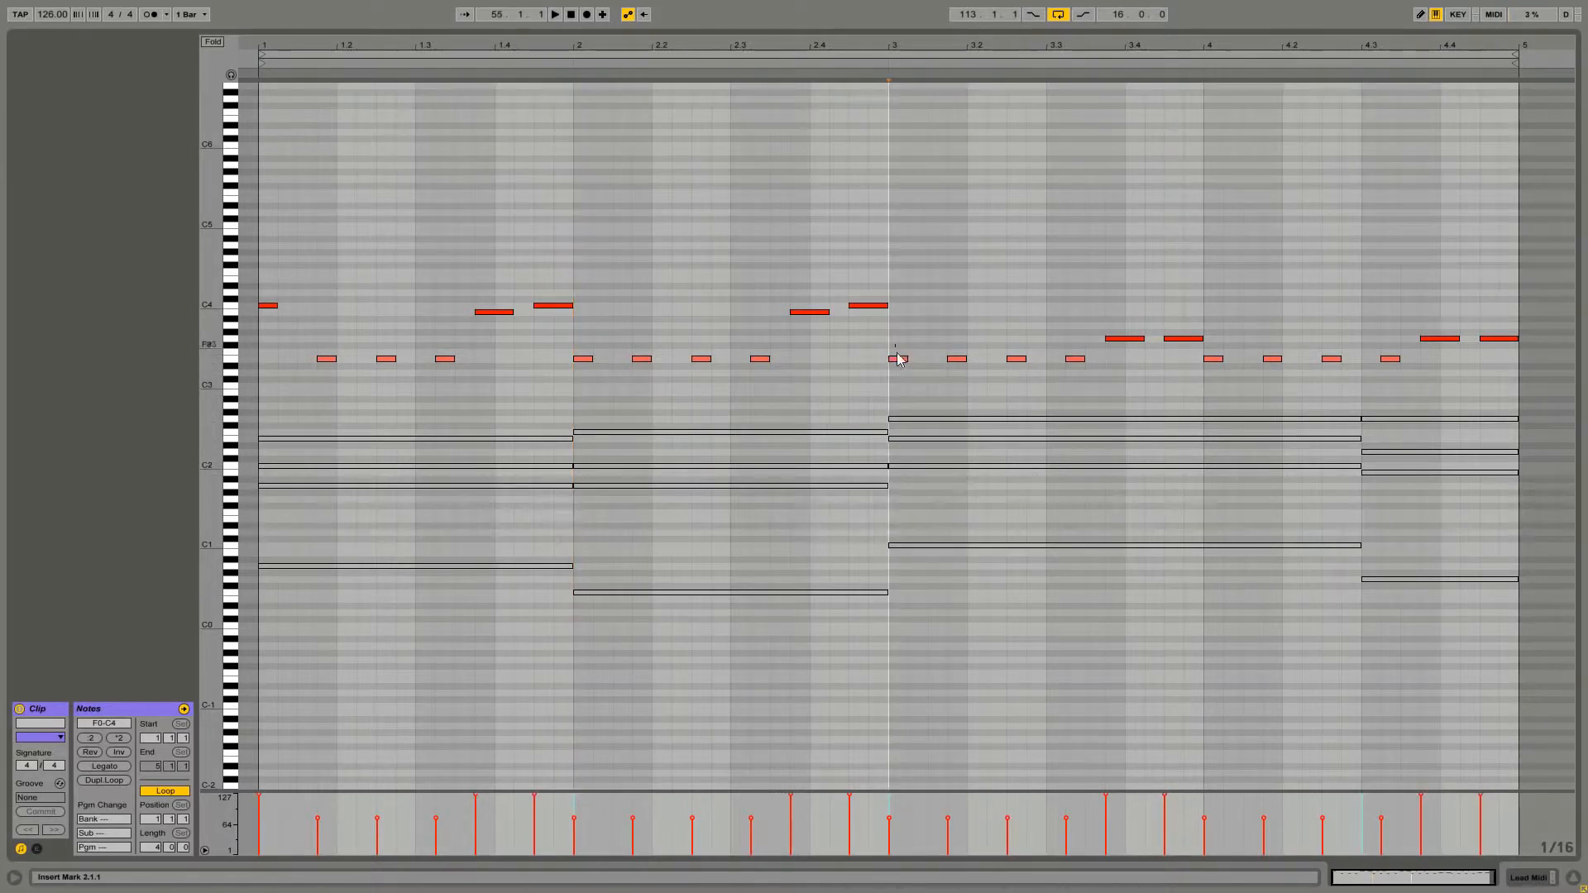
Raise the two lead melody notes at beat 3.4 and the two at beat 4.4 to sit around C4, matching the earlier phrases
{"action": "left_click", "coordinate": [913, 439]}
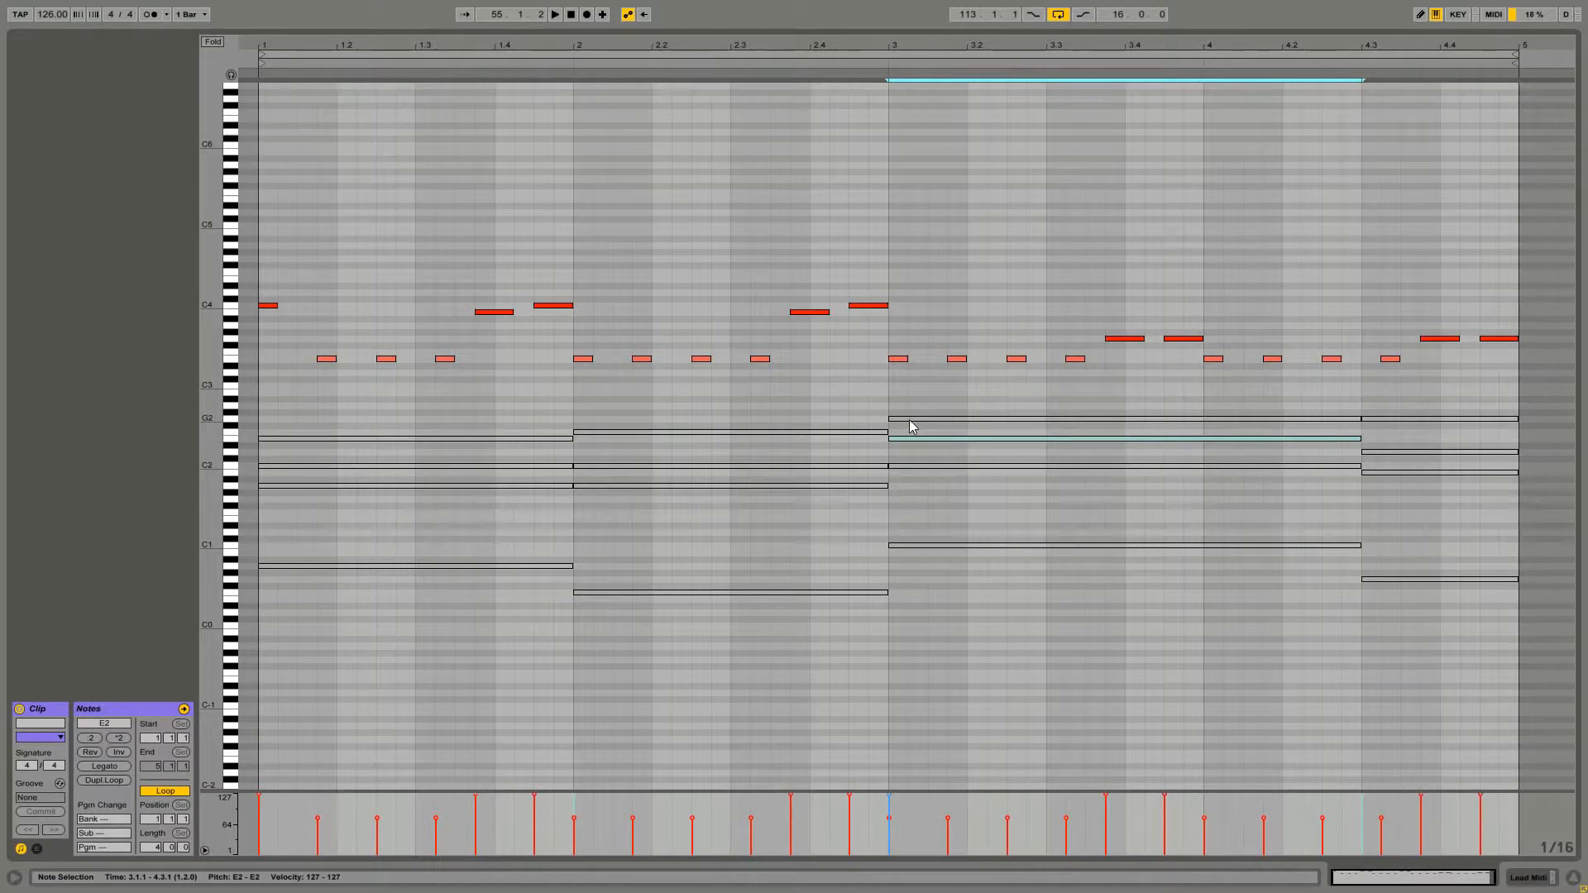
{"action": "left_click", "coordinate": [911, 420]}
{"action": "left_click", "coordinate": [1386, 366]}
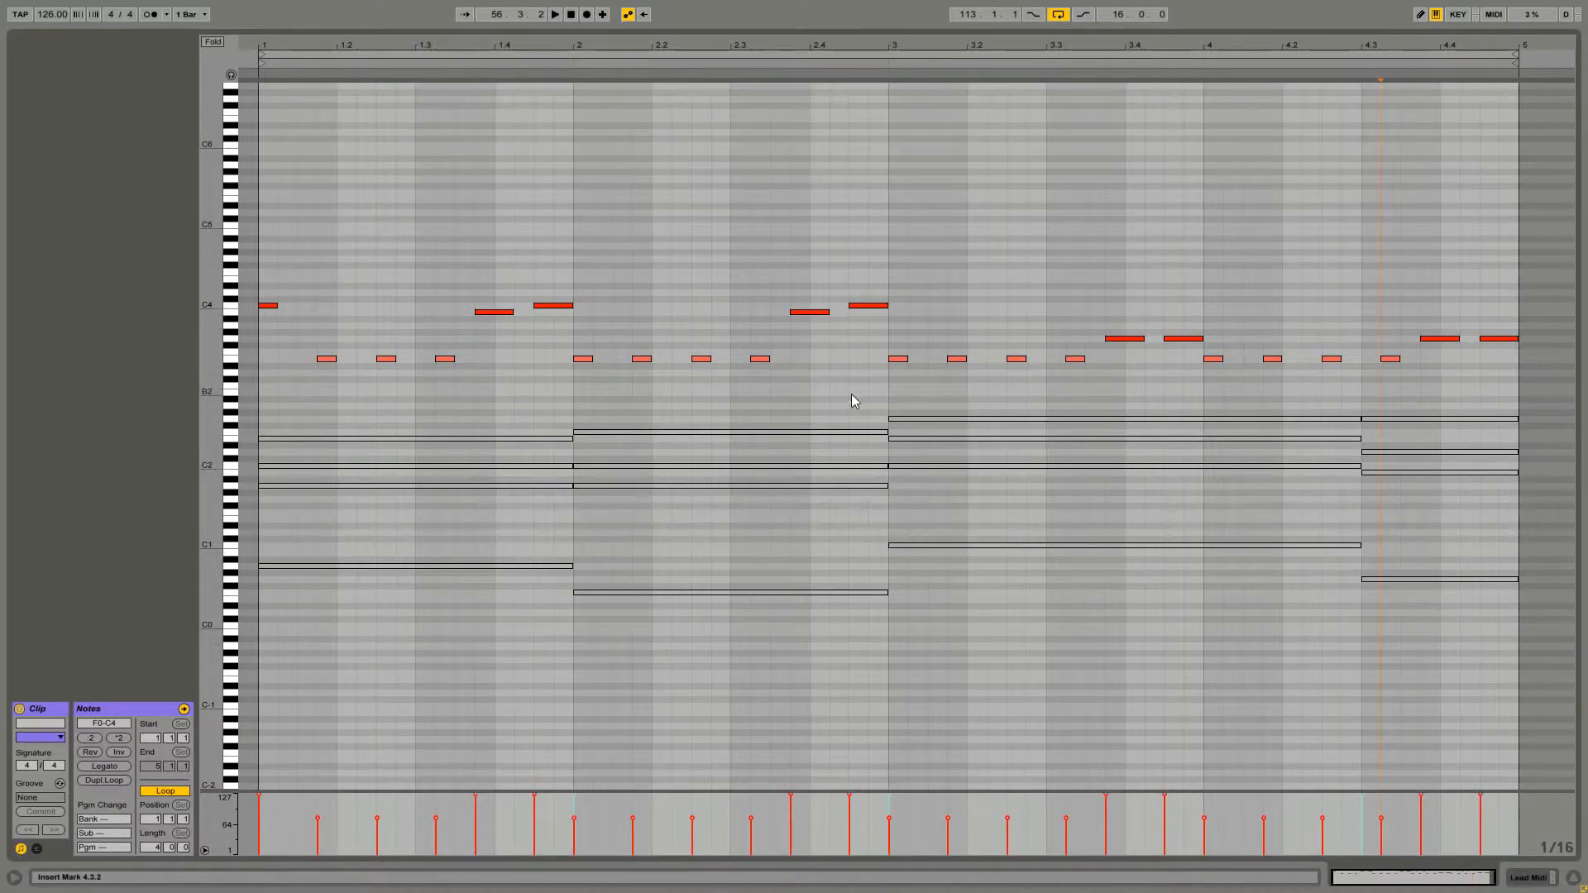
{"action": "left_click_drag", "start_coordinate": [1217, 349], "coordinate": [1025, 276]}
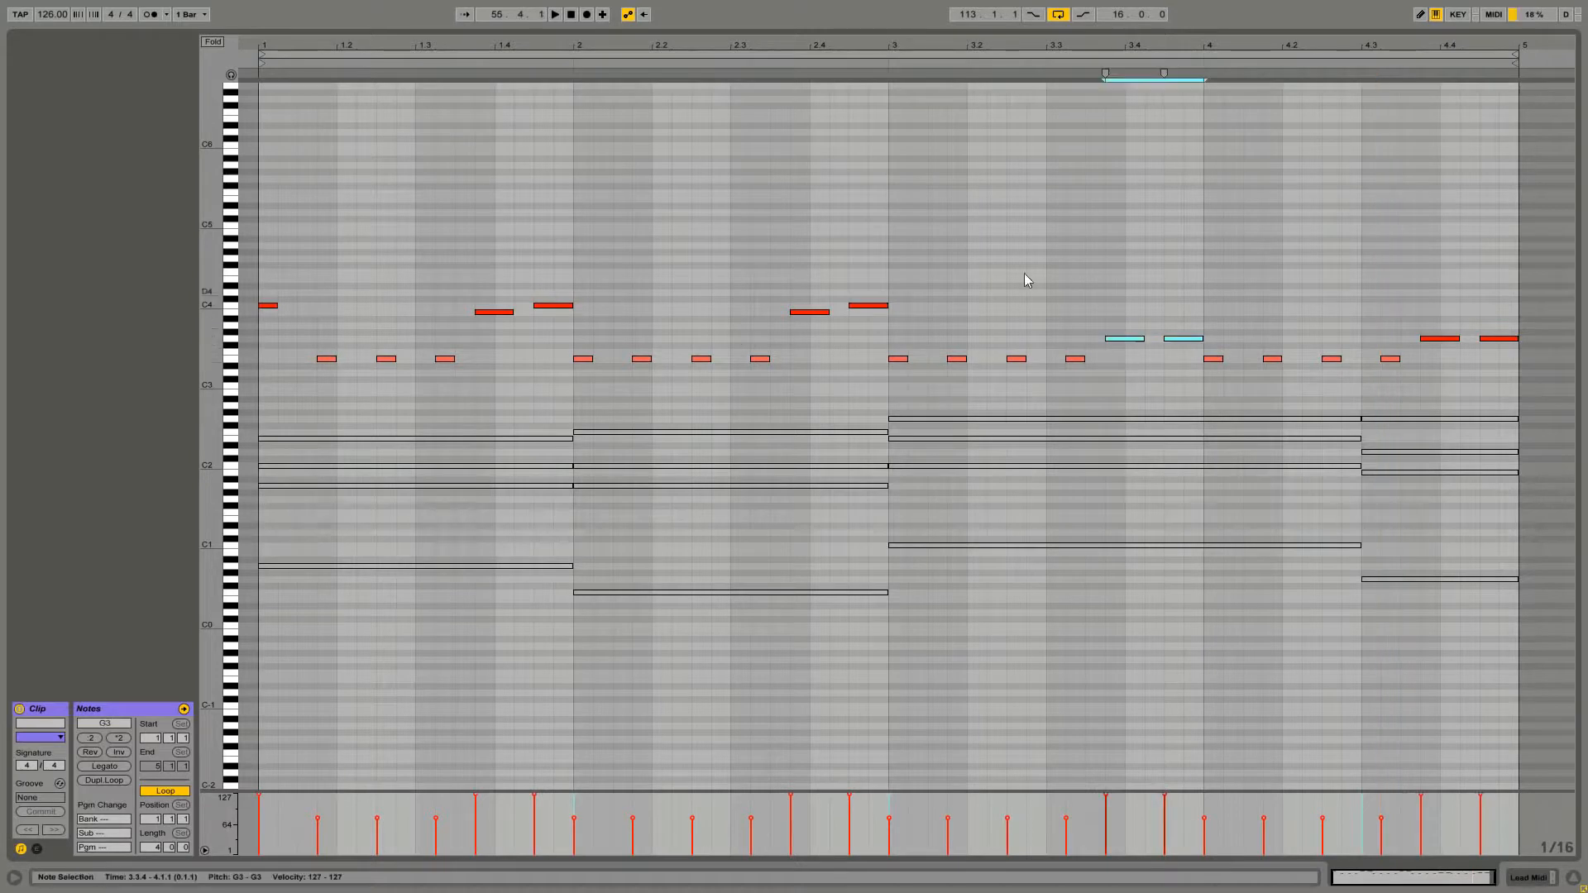
{"action": "left_click_drag", "start_coordinate": [1124, 345], "coordinate": [1122, 316]}
{"action": "left_click", "coordinate": [1187, 323]}
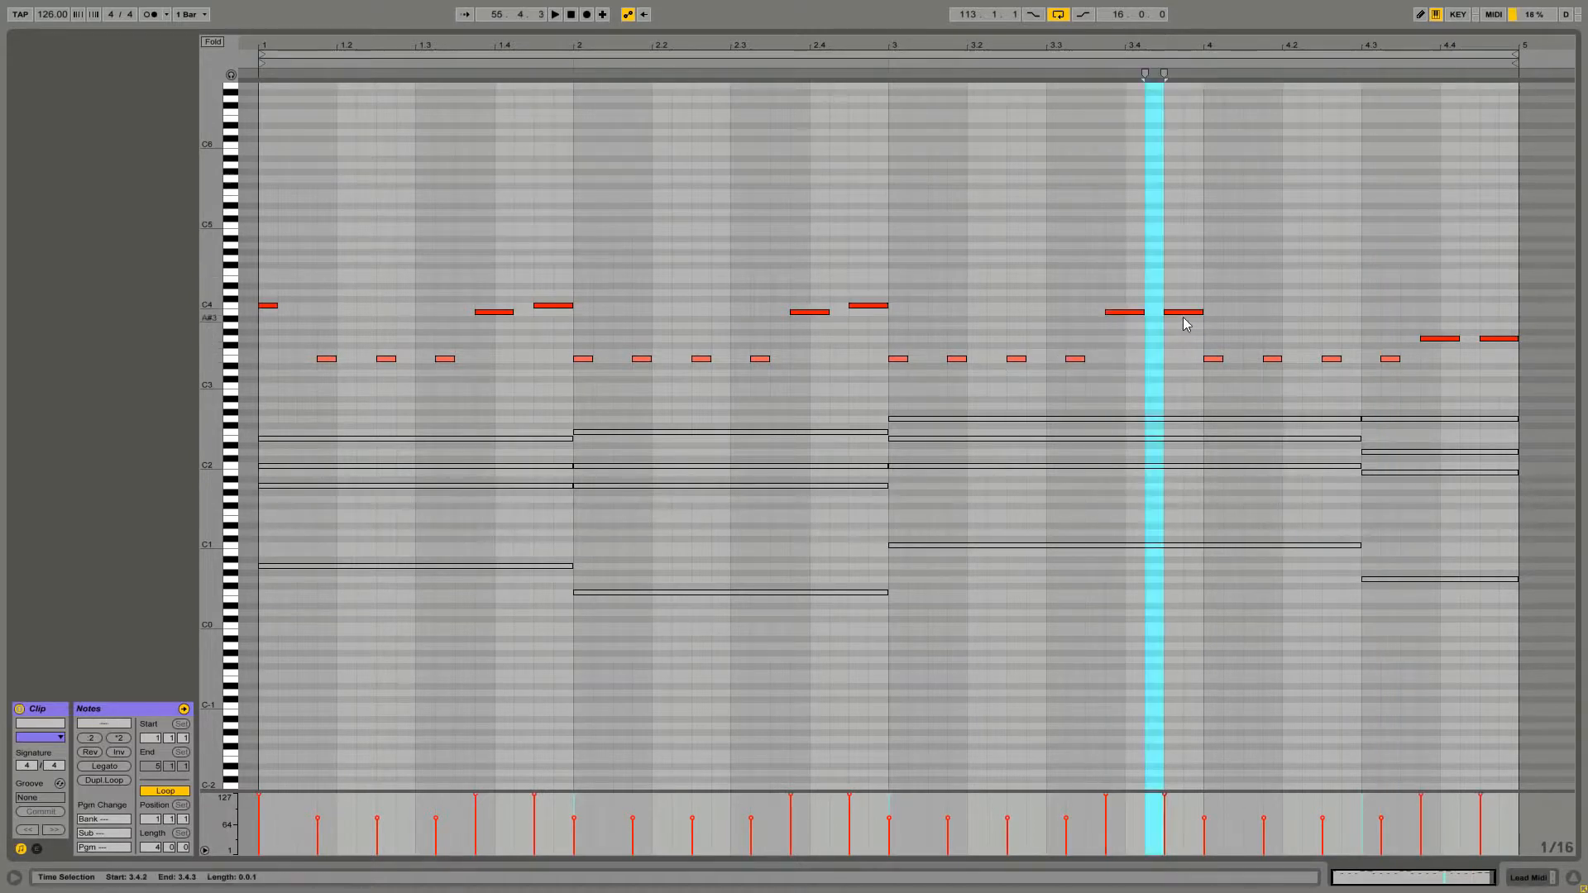
{"action": "left_click_drag", "start_coordinate": [1435, 343], "coordinate": [1489, 308]}
{"action": "left_click", "coordinate": [1487, 327]}
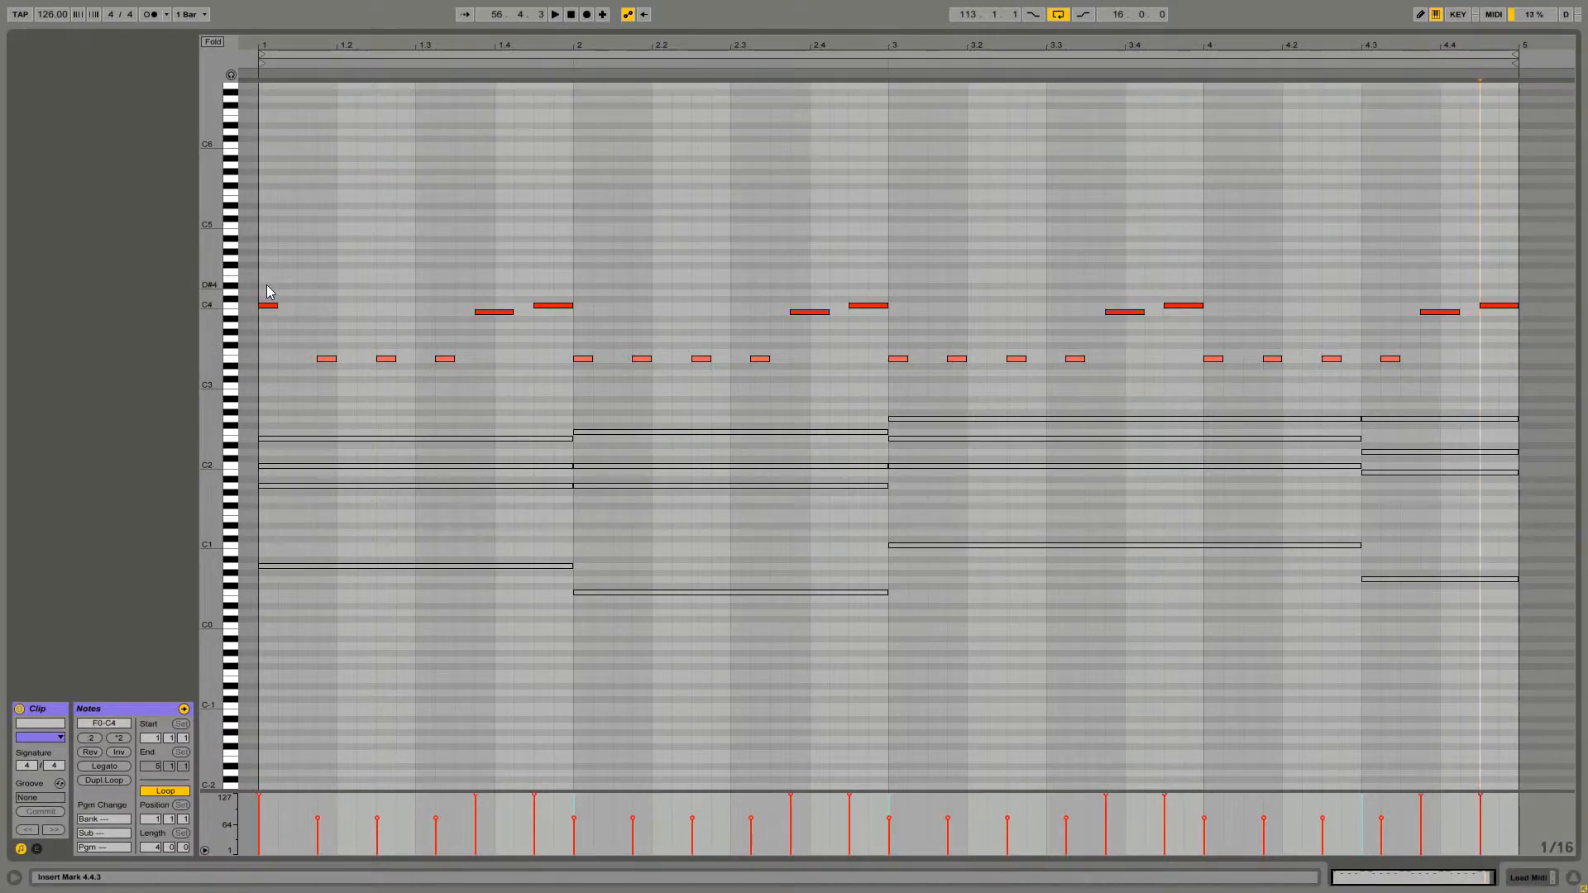
Play back the arrangement to audition the edited lead clip, then return to its notes
{"action": "key", "text": "space"}
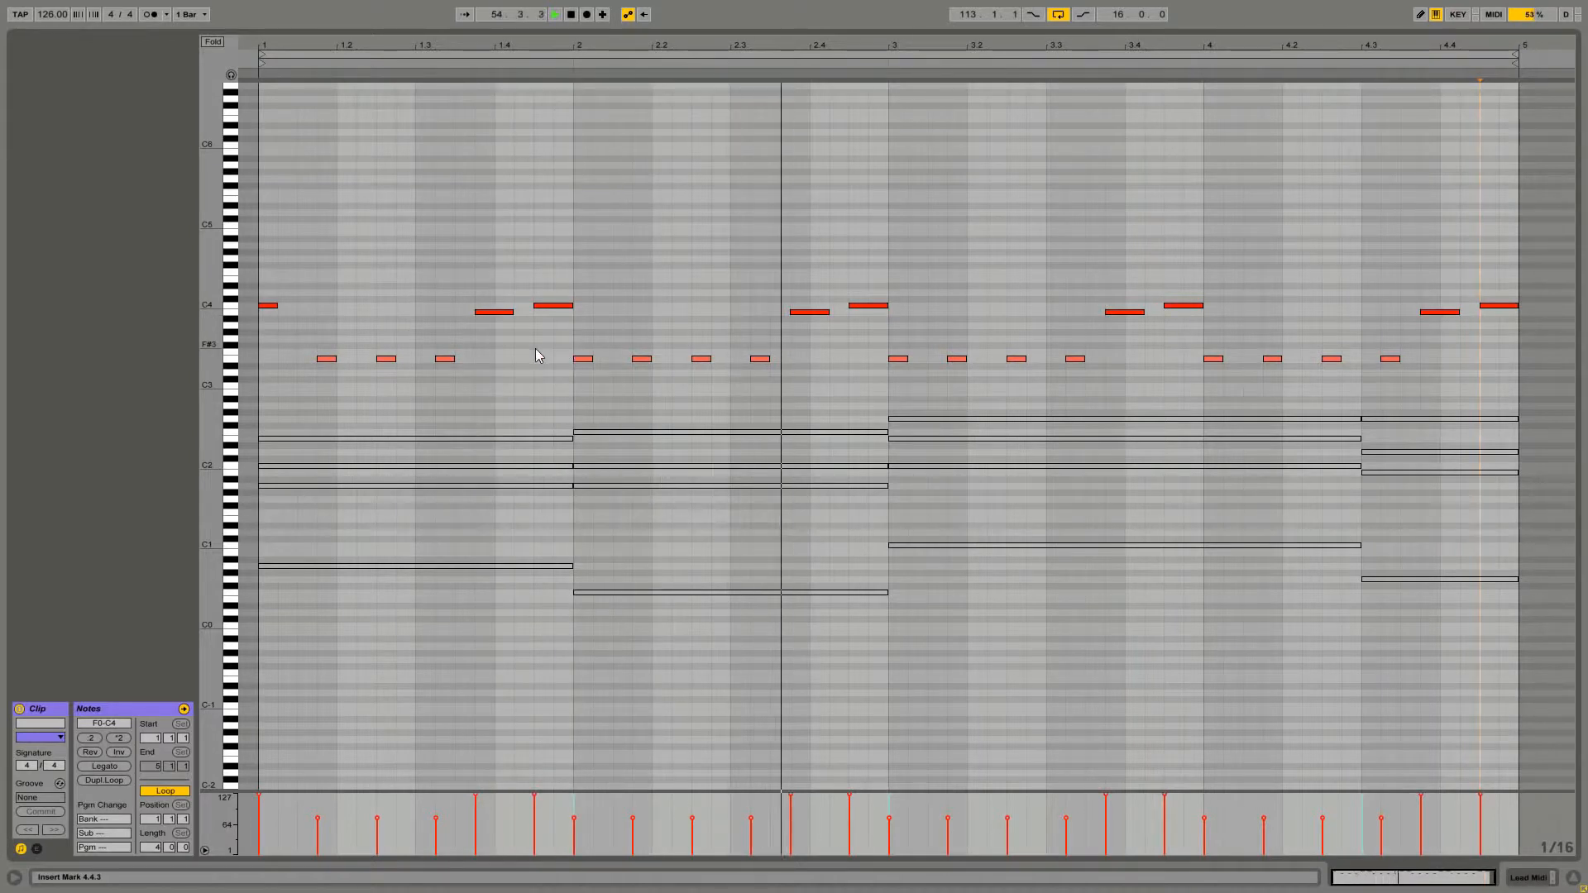
{"action": "key", "text": "space"}
{"action": "key", "text": "shift+Tab"}
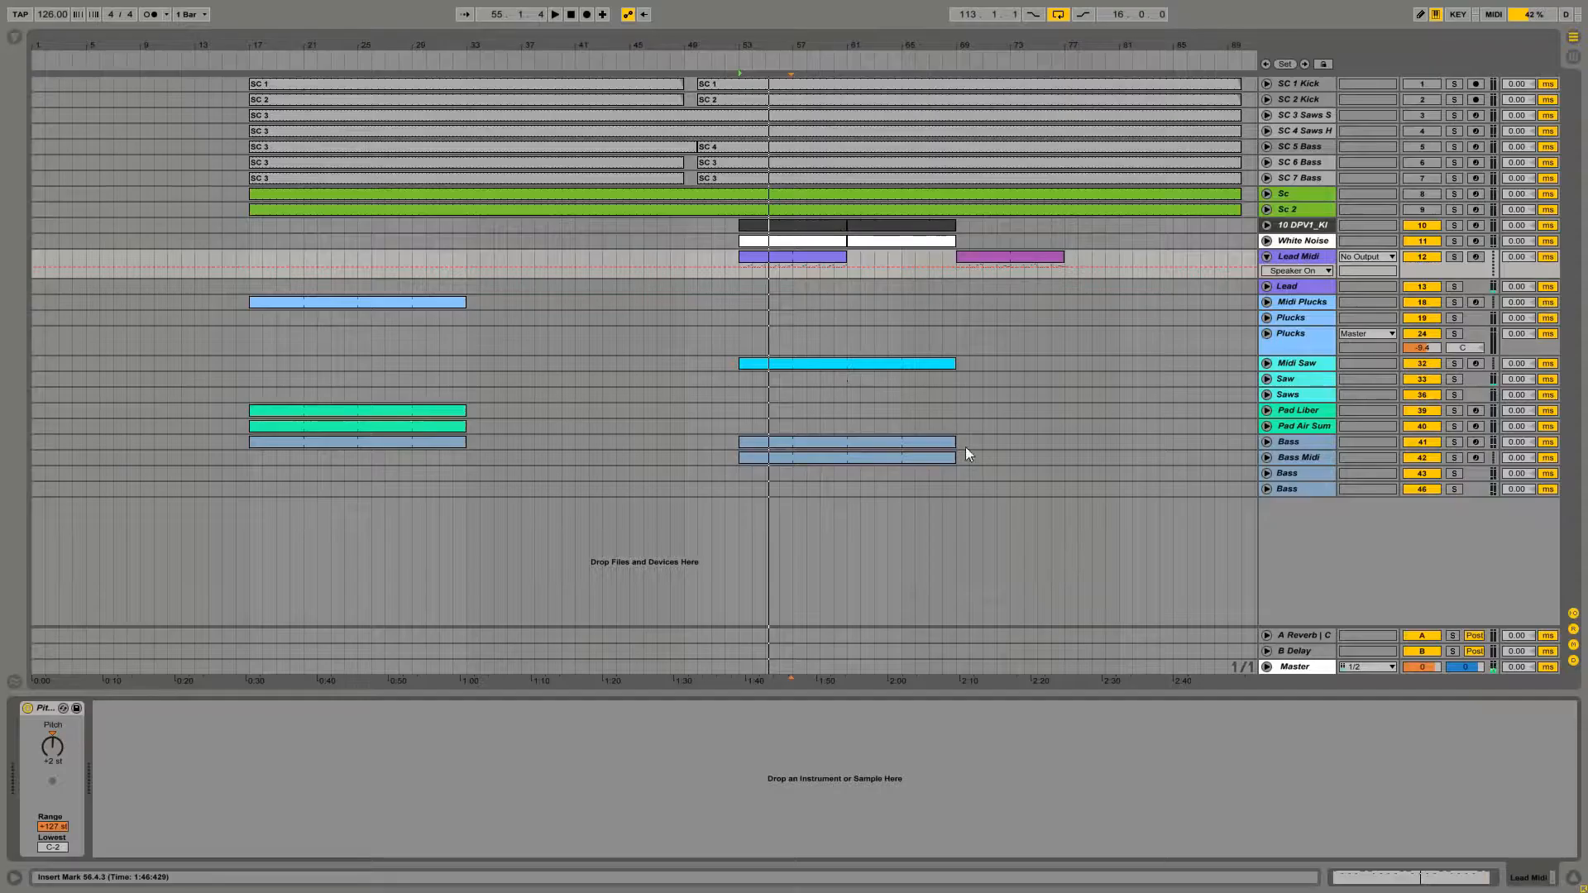
{"action": "left_click", "coordinate": [1295, 668]}
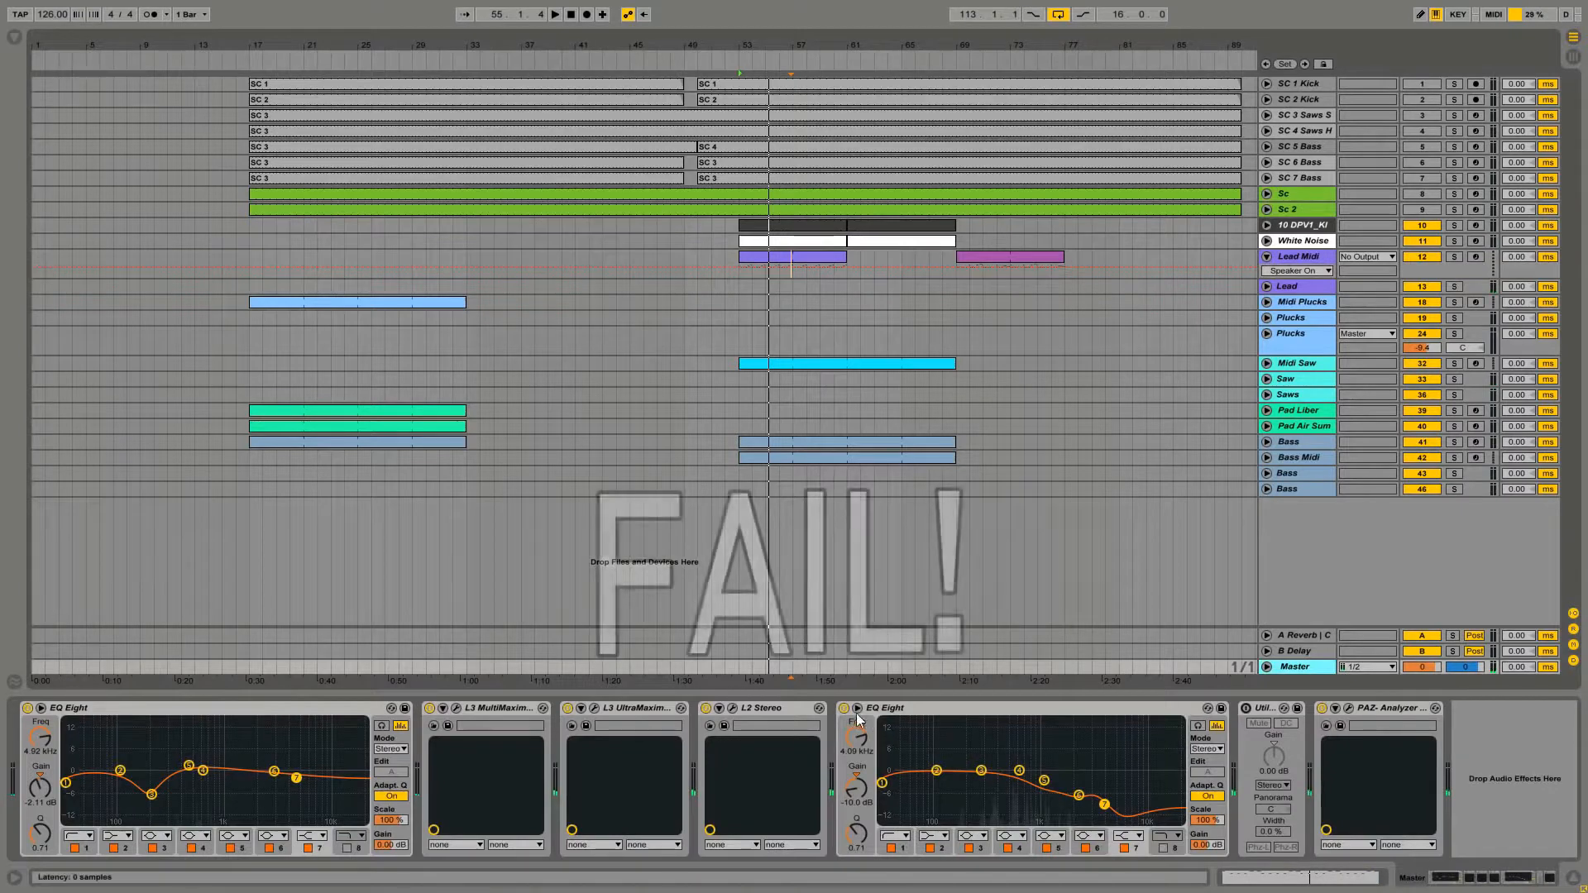
{"action": "left_click", "coordinate": [749, 470]}
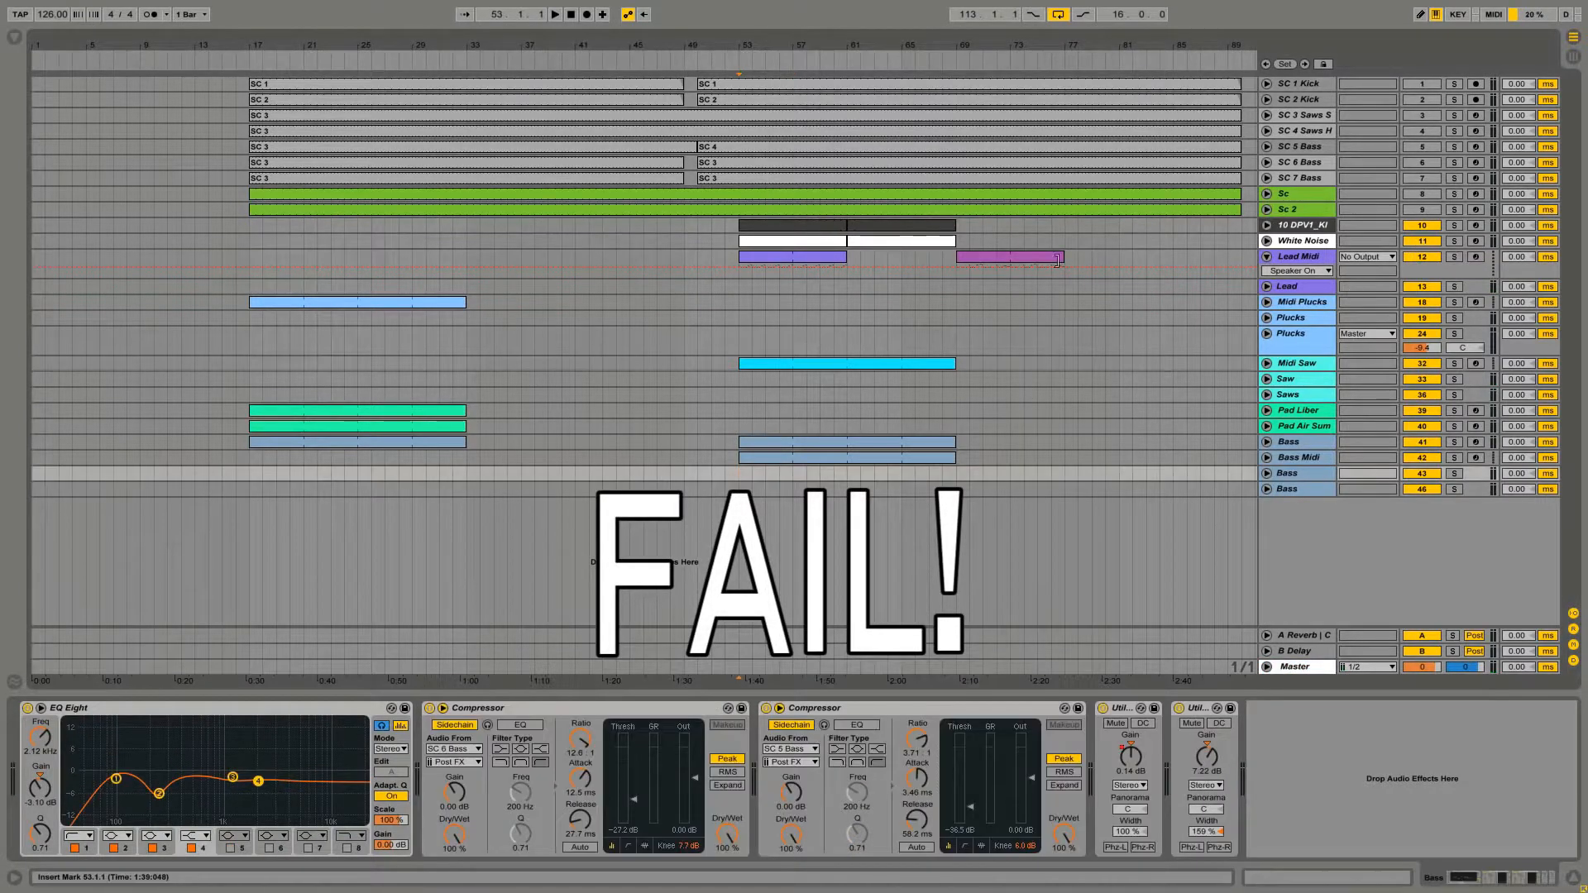
{"action": "left_click", "coordinate": [816, 257]}
{"action": "key", "text": "space"}
{"action": "key", "text": "shift+Tab"}
{"action": "left_click", "coordinate": [713, 263]}
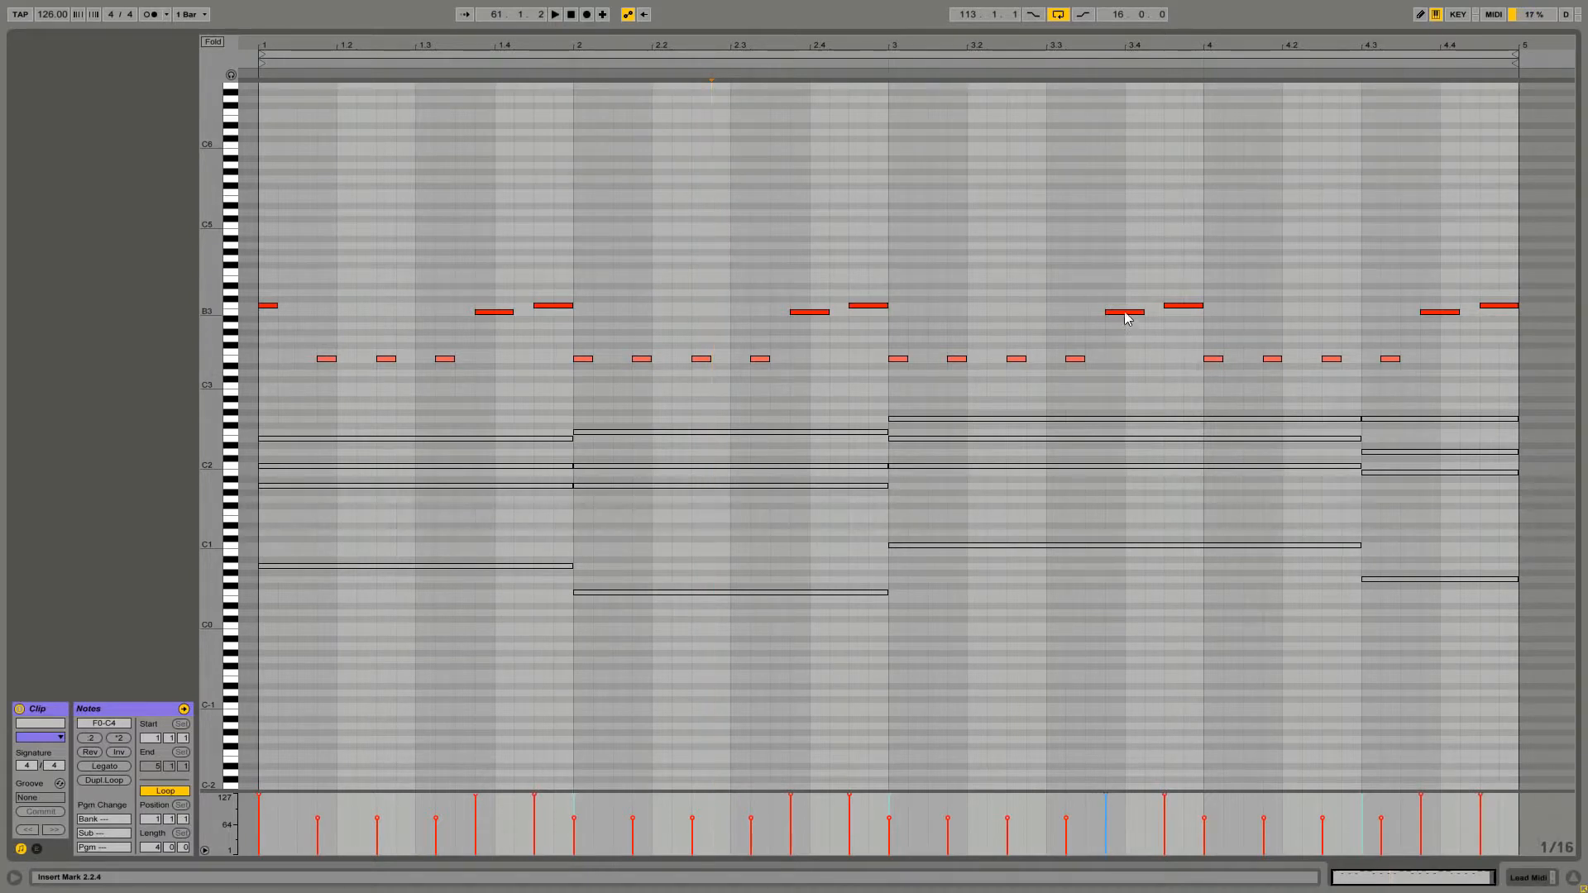
Set the melody note at beat 3.4 to D4 and the one at 3.4.3 to E4, and play the clip
{"action": "left_click_drag", "start_coordinate": [1122, 313], "coordinate": [1171, 289]}
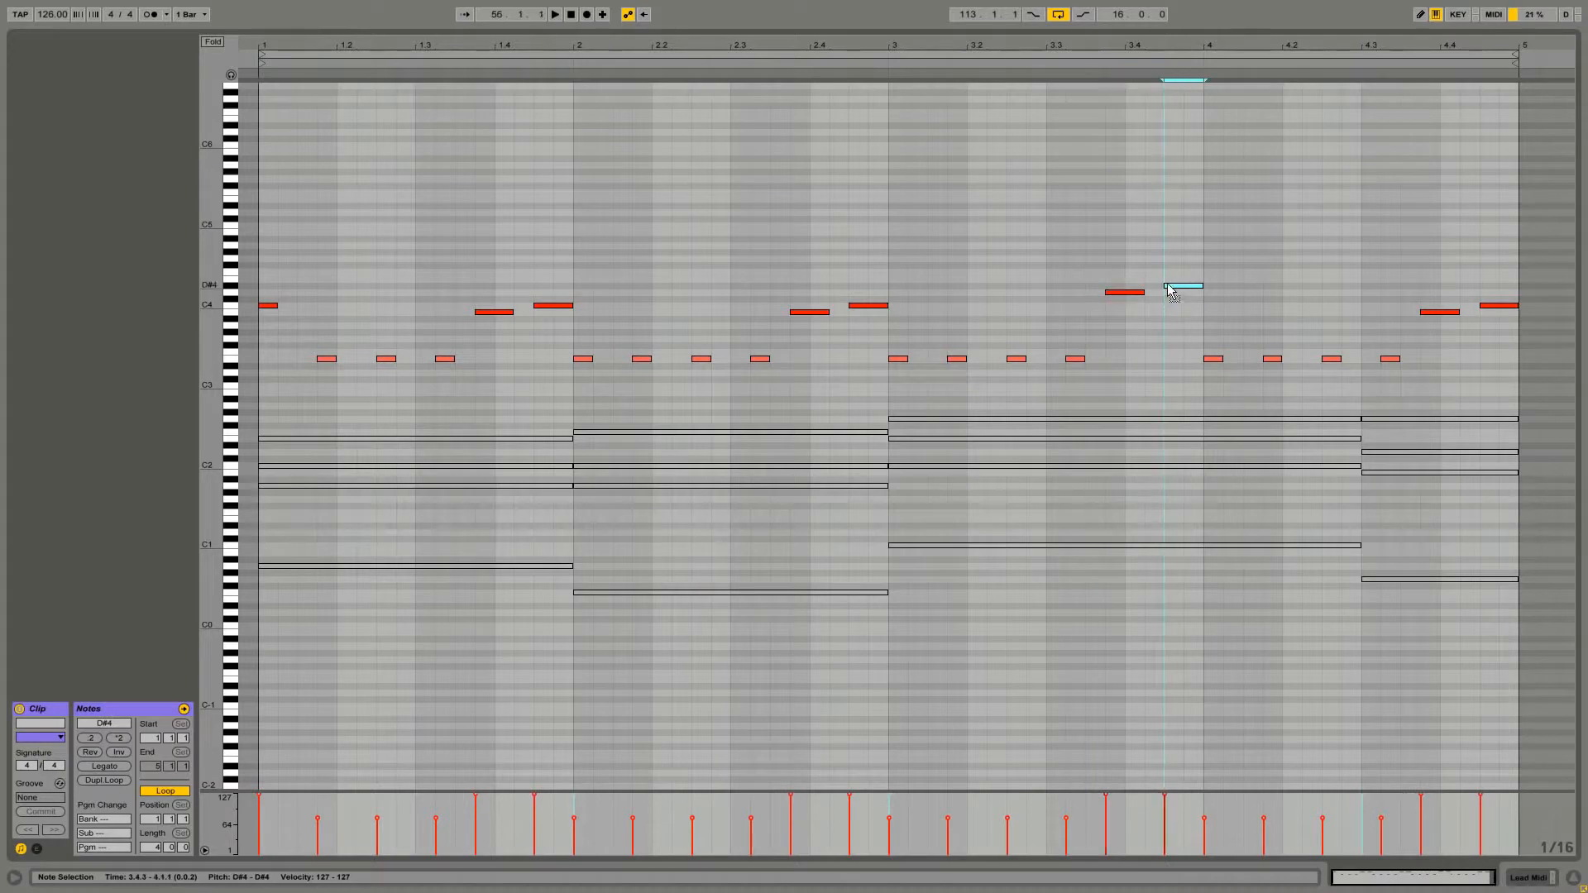
{"action": "left_click", "coordinate": [1124, 293]}
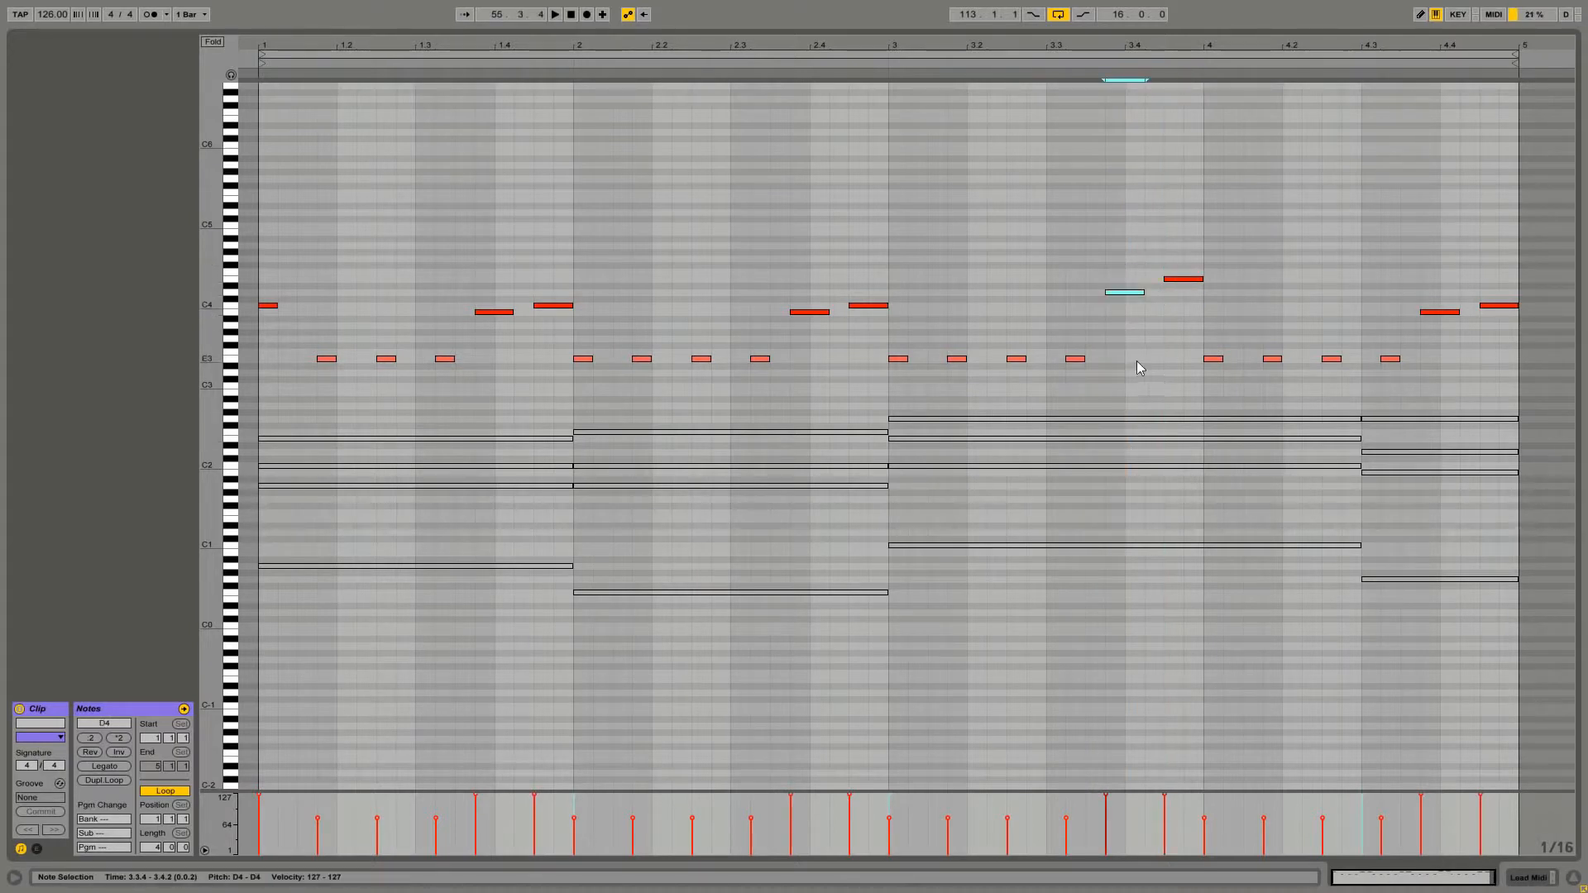
{"action": "mouse_move", "coordinate": [1137, 368]}
{"action": "left_mouse_down"}
{"action": "mouse_move", "coordinate": [1118, 574]}
{"action": "mouse_move", "coordinate": [1116, 372]}
{"action": "mouse_move", "coordinate": [1134, 358]}
{"action": "mouse_move", "coordinate": [1125, 496]}
{"action": "mouse_move", "coordinate": [1140, 364]}
{"action": "left_mouse_up"}
{"action": "left_click_drag", "start_coordinate": [1182, 243], "coordinate": [1167, 351]}
{"action": "left_click_drag", "start_coordinate": [1181, 205], "coordinate": [1182, 349]}
{"action": "left_click_drag", "start_coordinate": [1199, 245], "coordinate": [1187, 339]}
{"action": "left_click", "coordinate": [1176, 362]}
{"action": "key", "text": "space"}
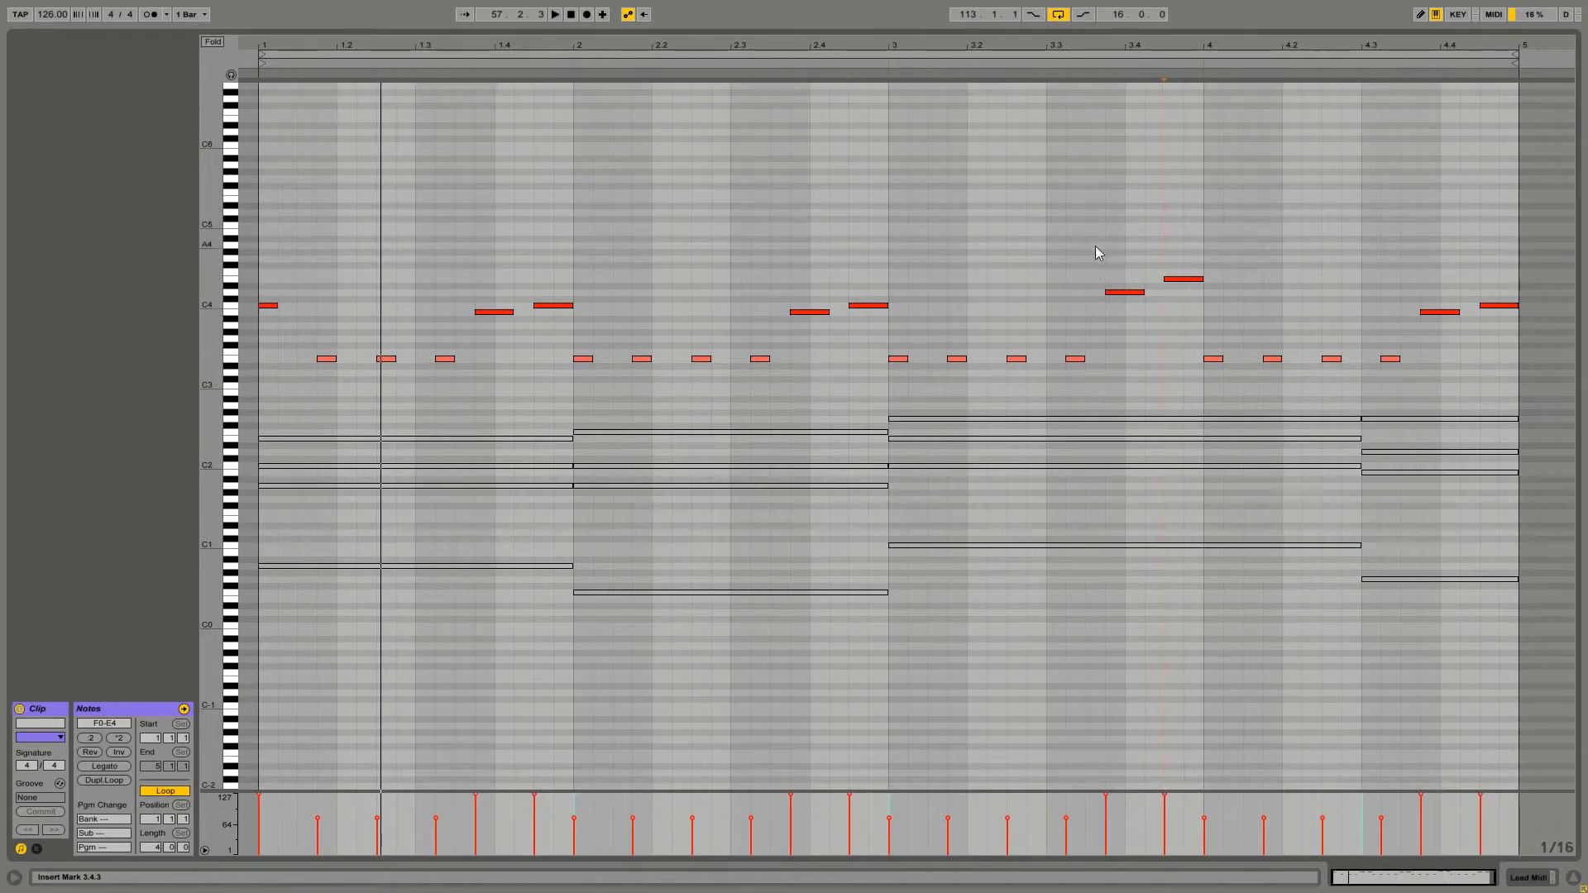
Delete the E3 note at beat 4.3.2 and lengthen the C4 melody note to start at beat 4.3
{"action": "left_click_drag", "start_coordinate": [1372, 338], "coordinate": [1422, 377]}
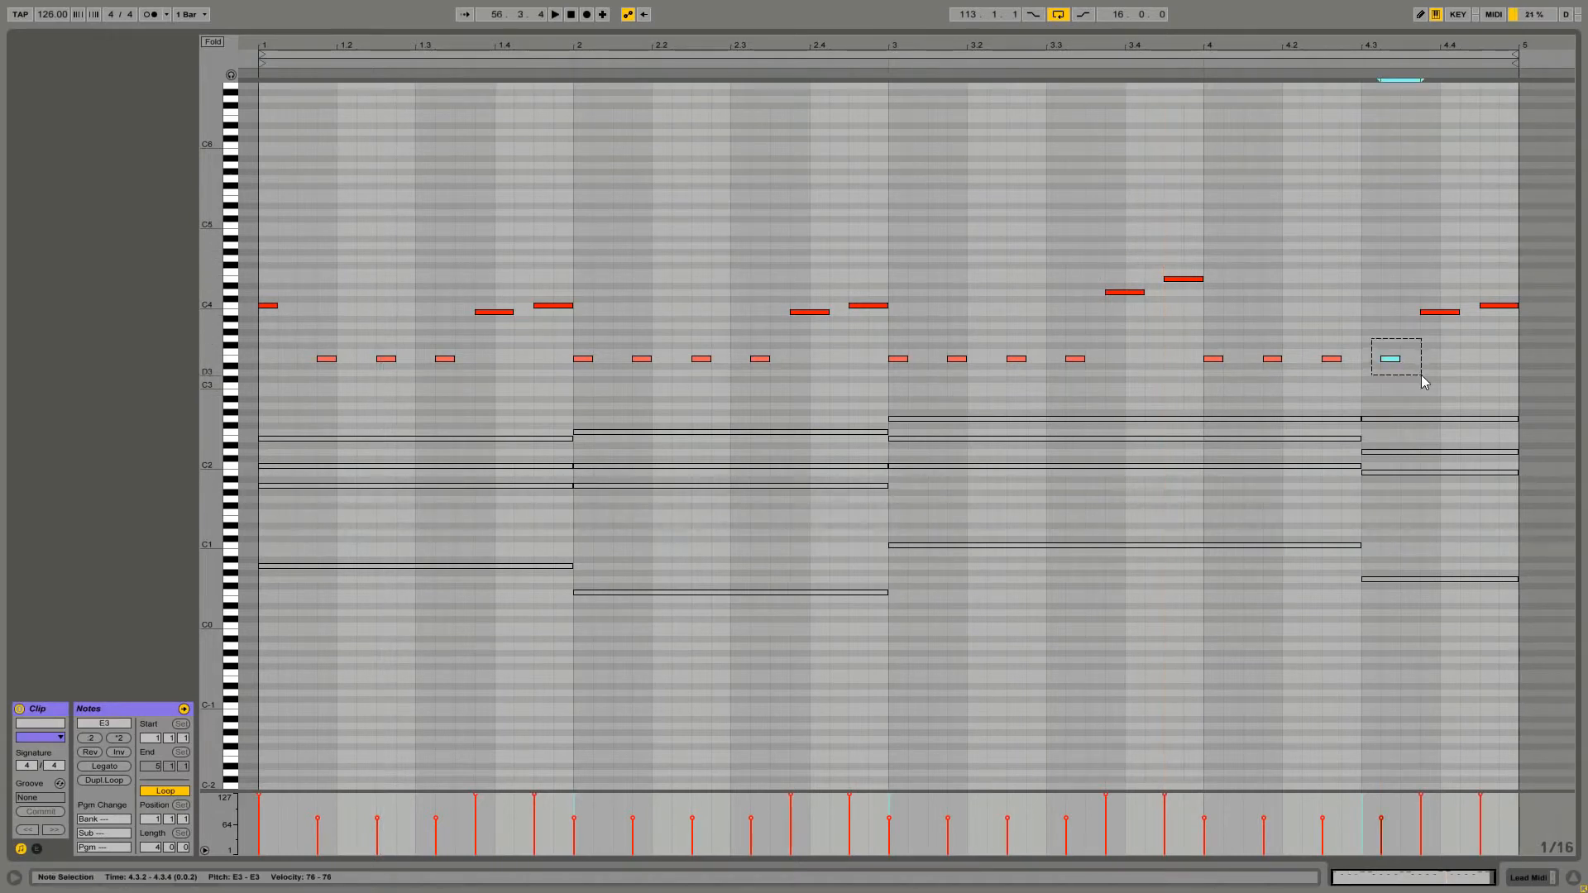
{"action": "key", "text": "Delete"}
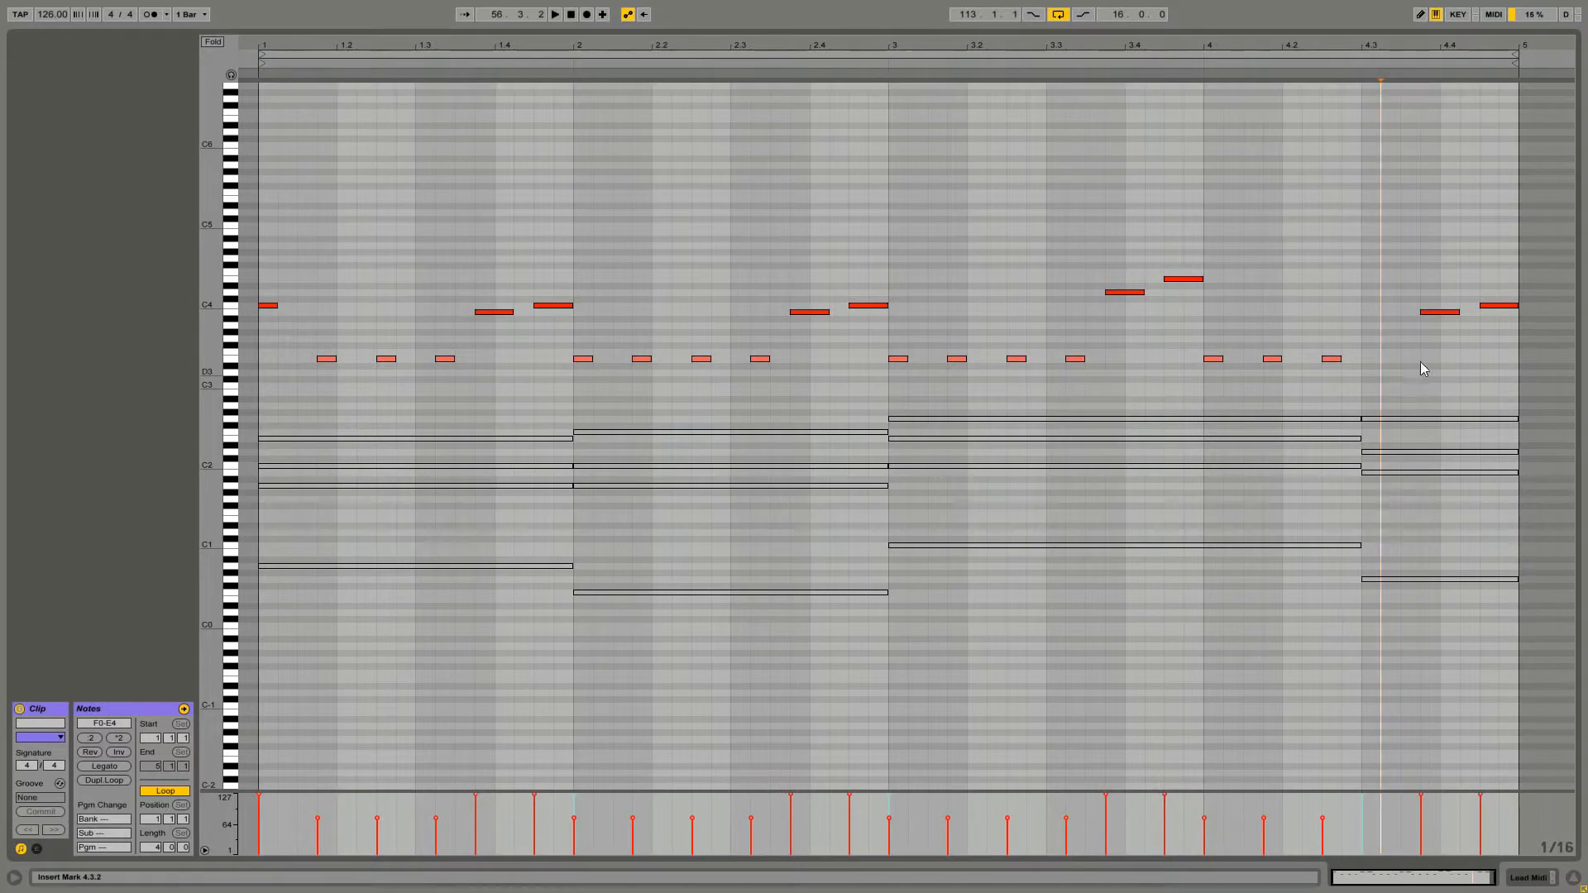
{"action": "left_click_drag", "start_coordinate": [1423, 313], "coordinate": [1517, 306]}
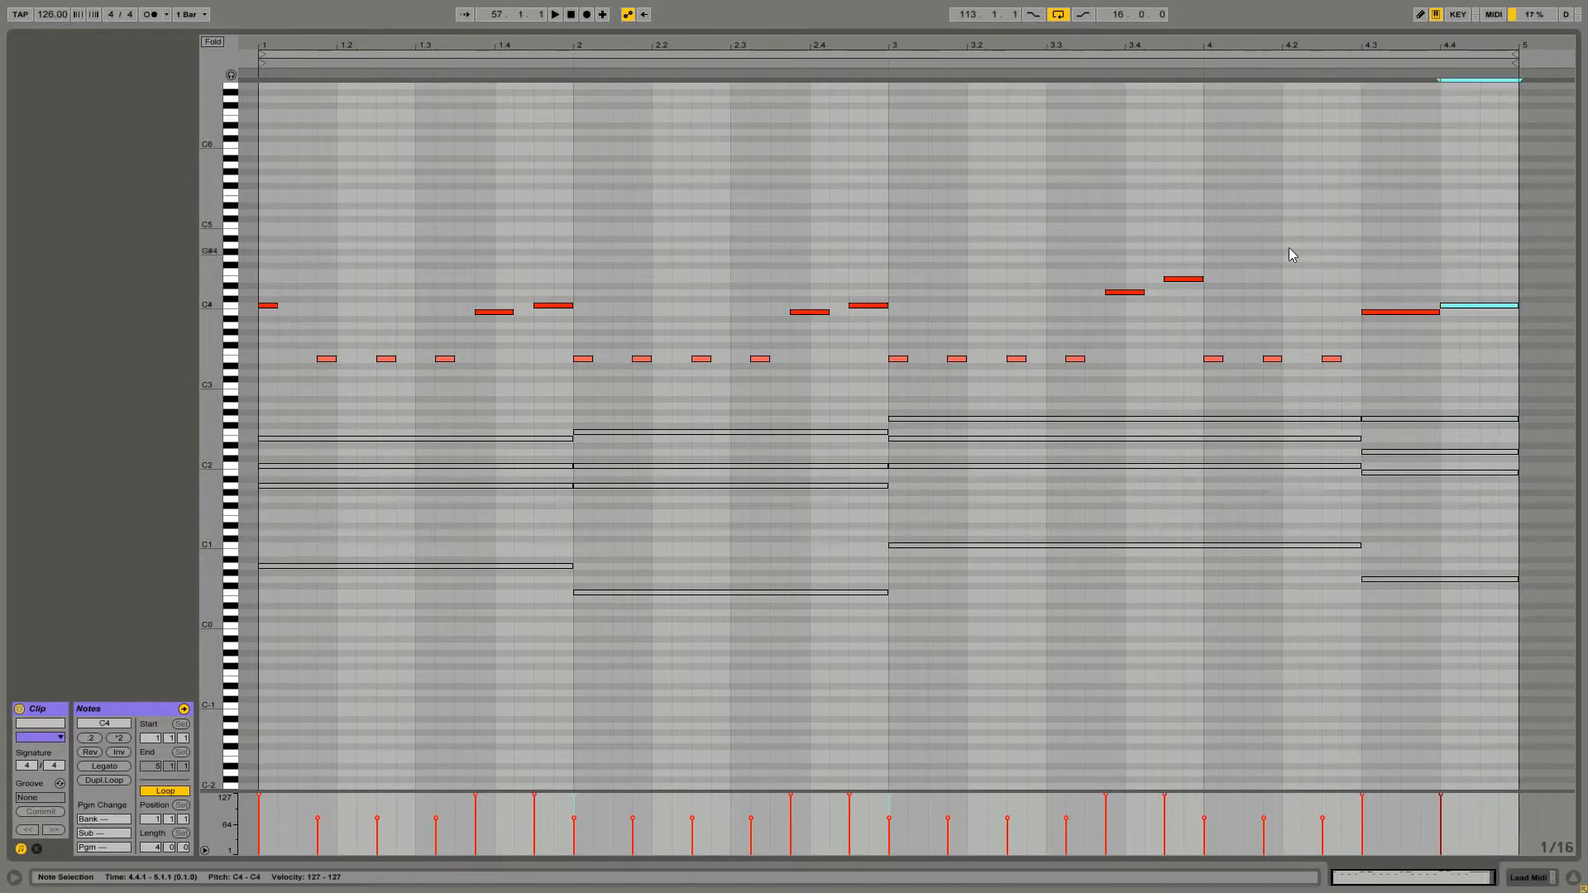
{"action": "left_click", "coordinate": [1397, 303]}
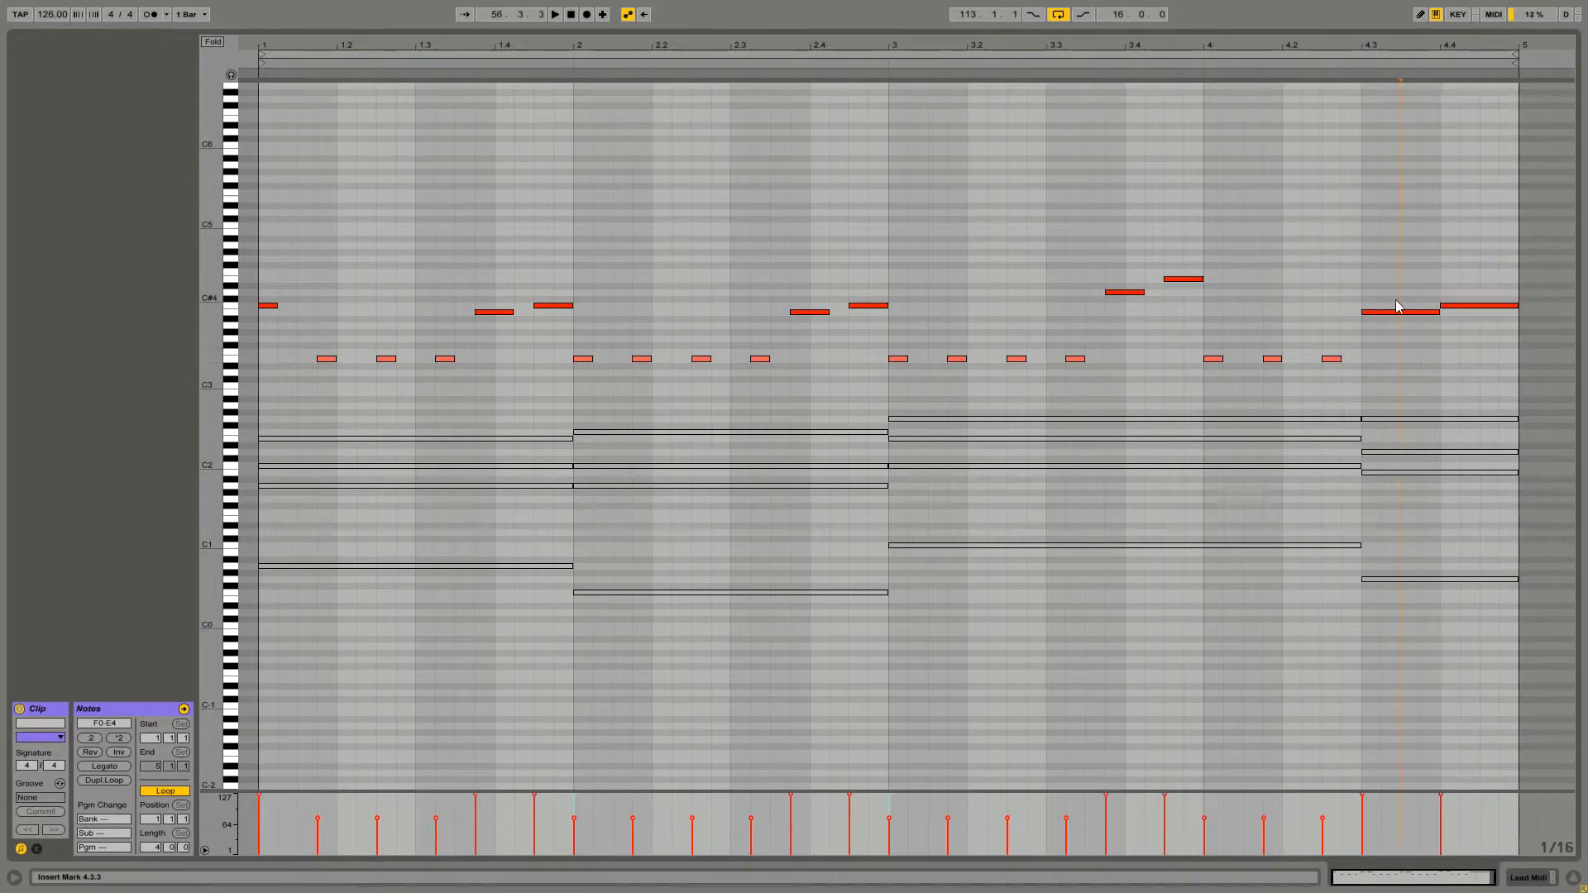
Lower the final melody note at beat 4.4 to G3
{"action": "left_click_drag", "start_coordinate": [1456, 306], "coordinate": [1453, 339]}
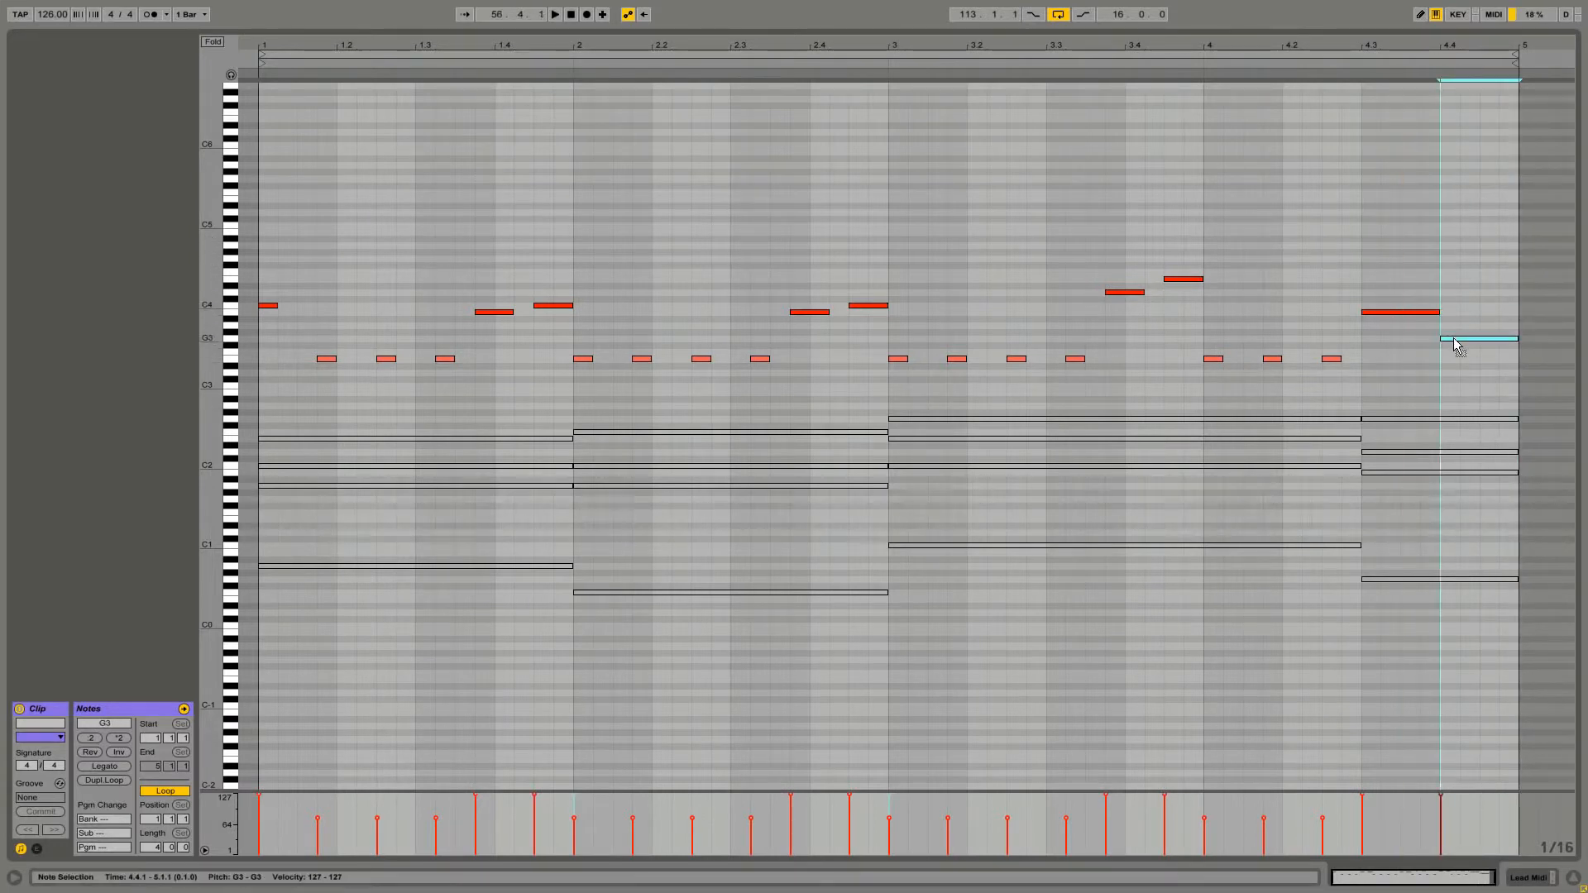
{"action": "left_click", "coordinate": [1455, 346]}
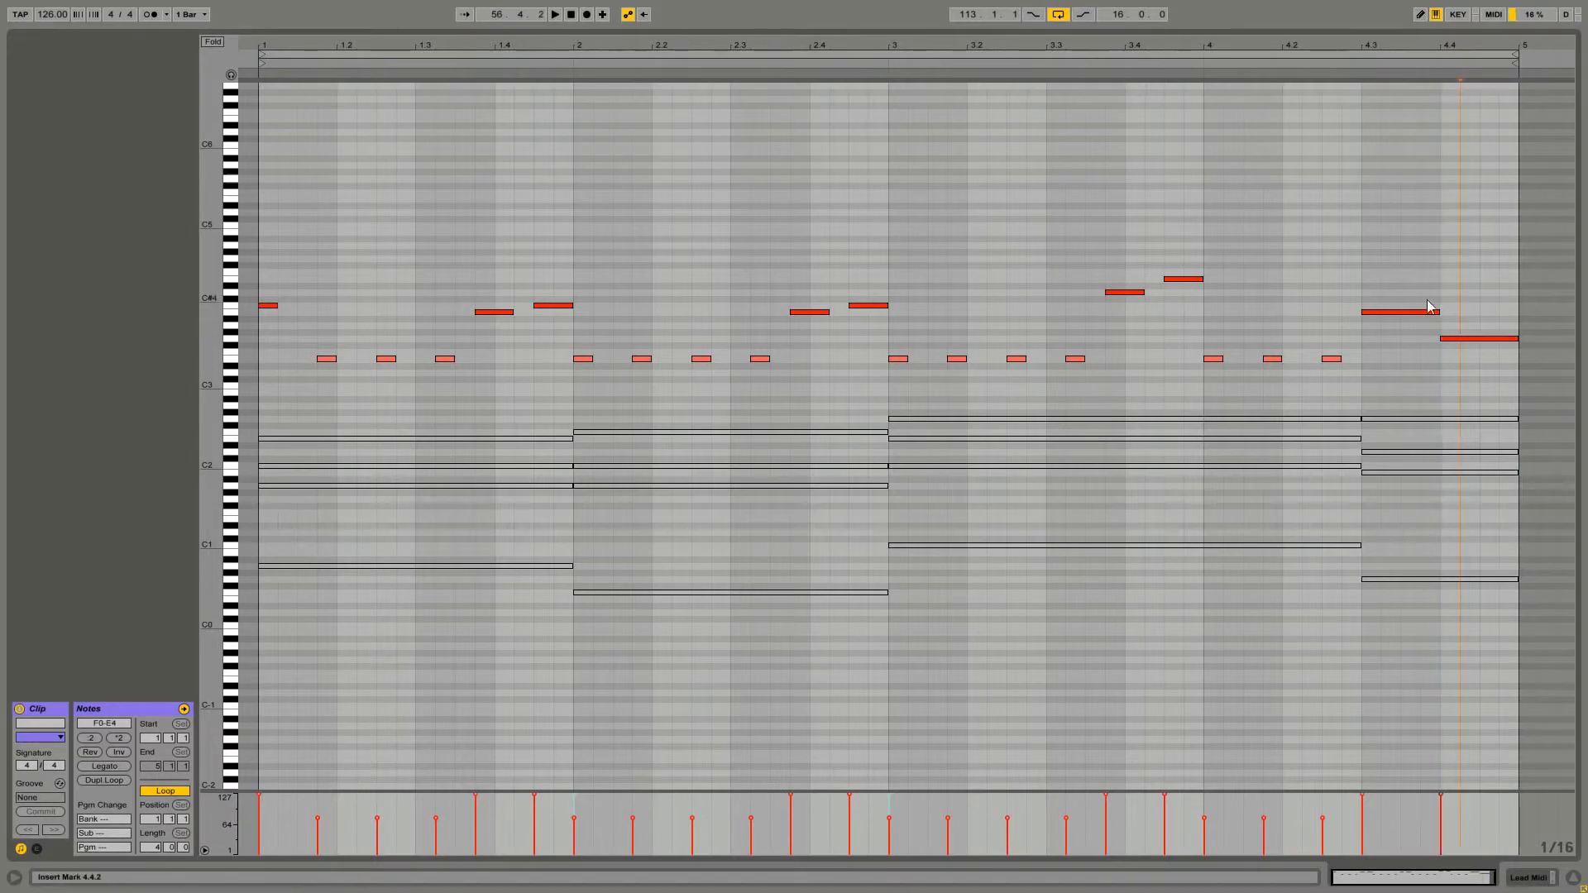
{"action": "left_click", "coordinate": [1376, 306]}
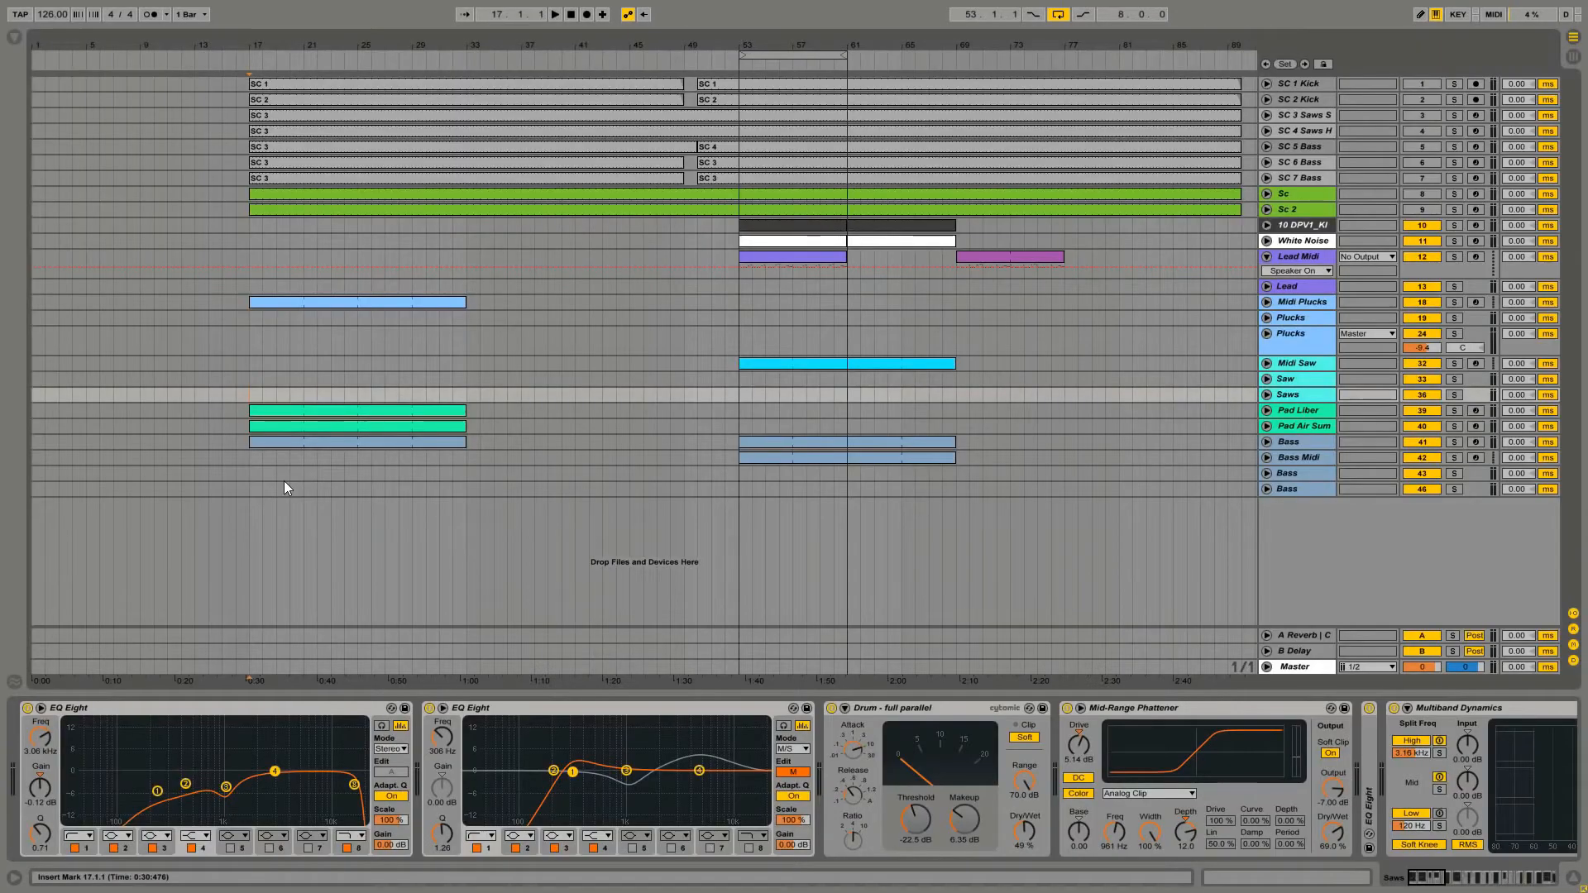
Play back the arrangement to hear the revised lead with the full mix
{"action": "key", "text": "space"}
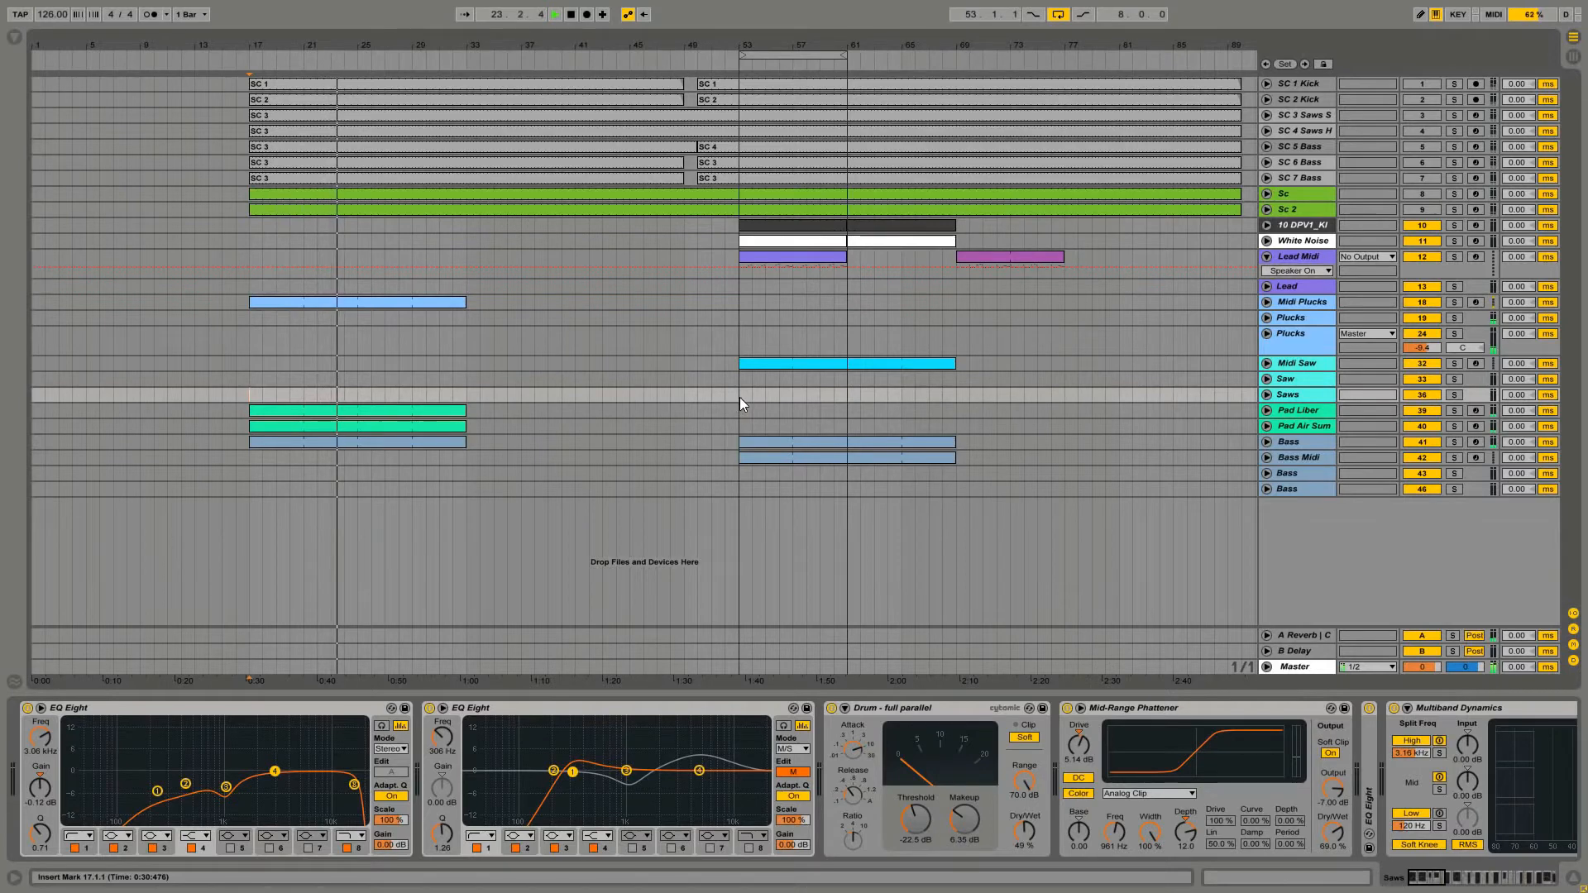
{"action": "left_click", "coordinate": [1291, 667]}
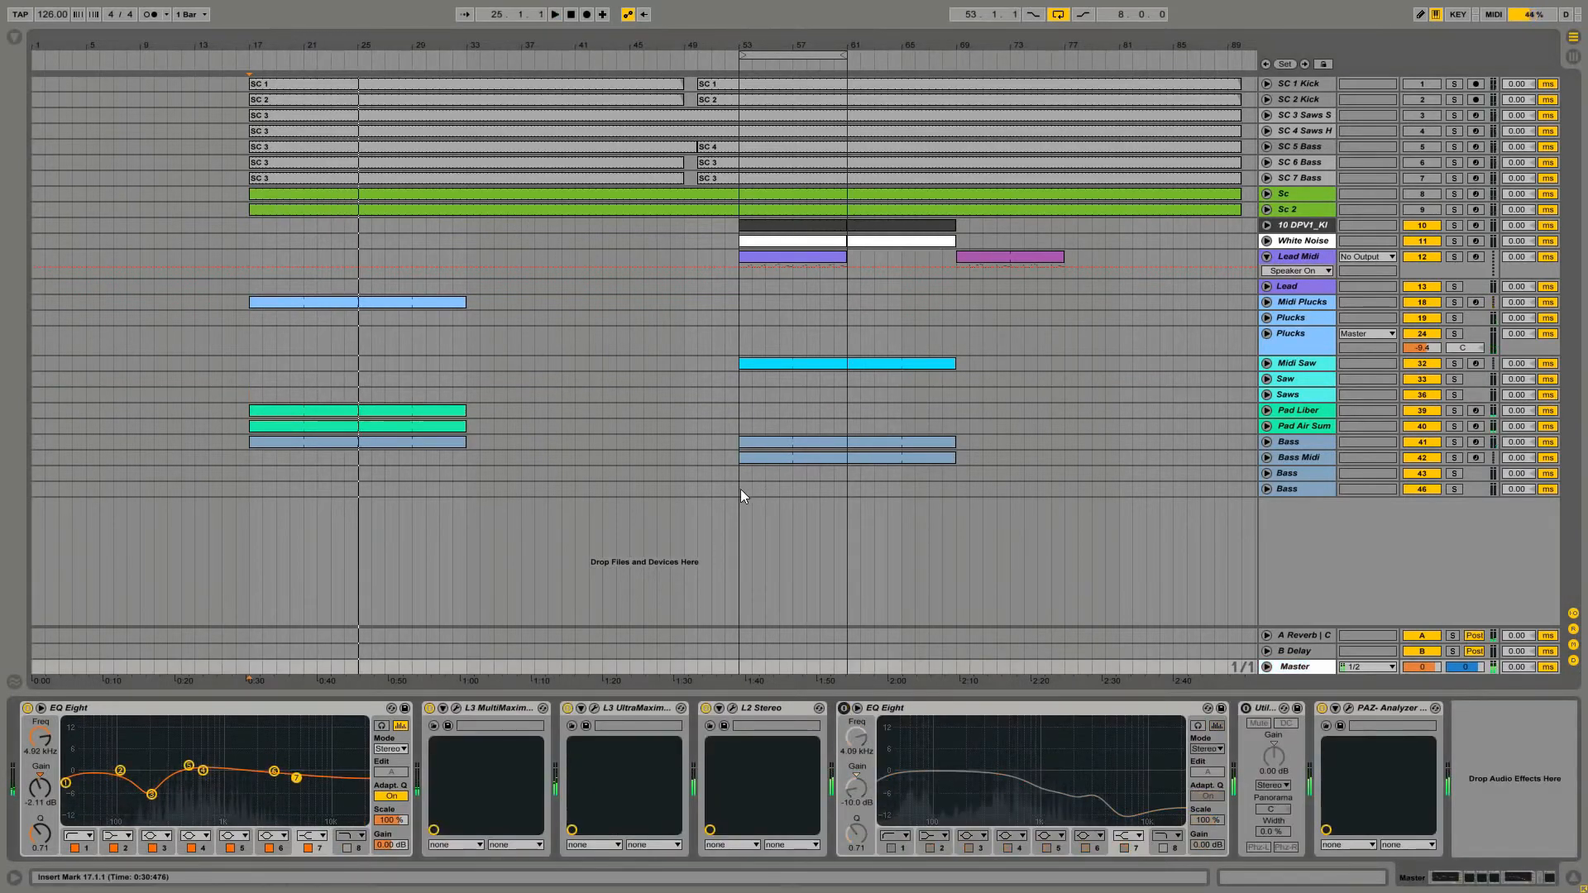
{"action": "left_click", "coordinate": [741, 489]}
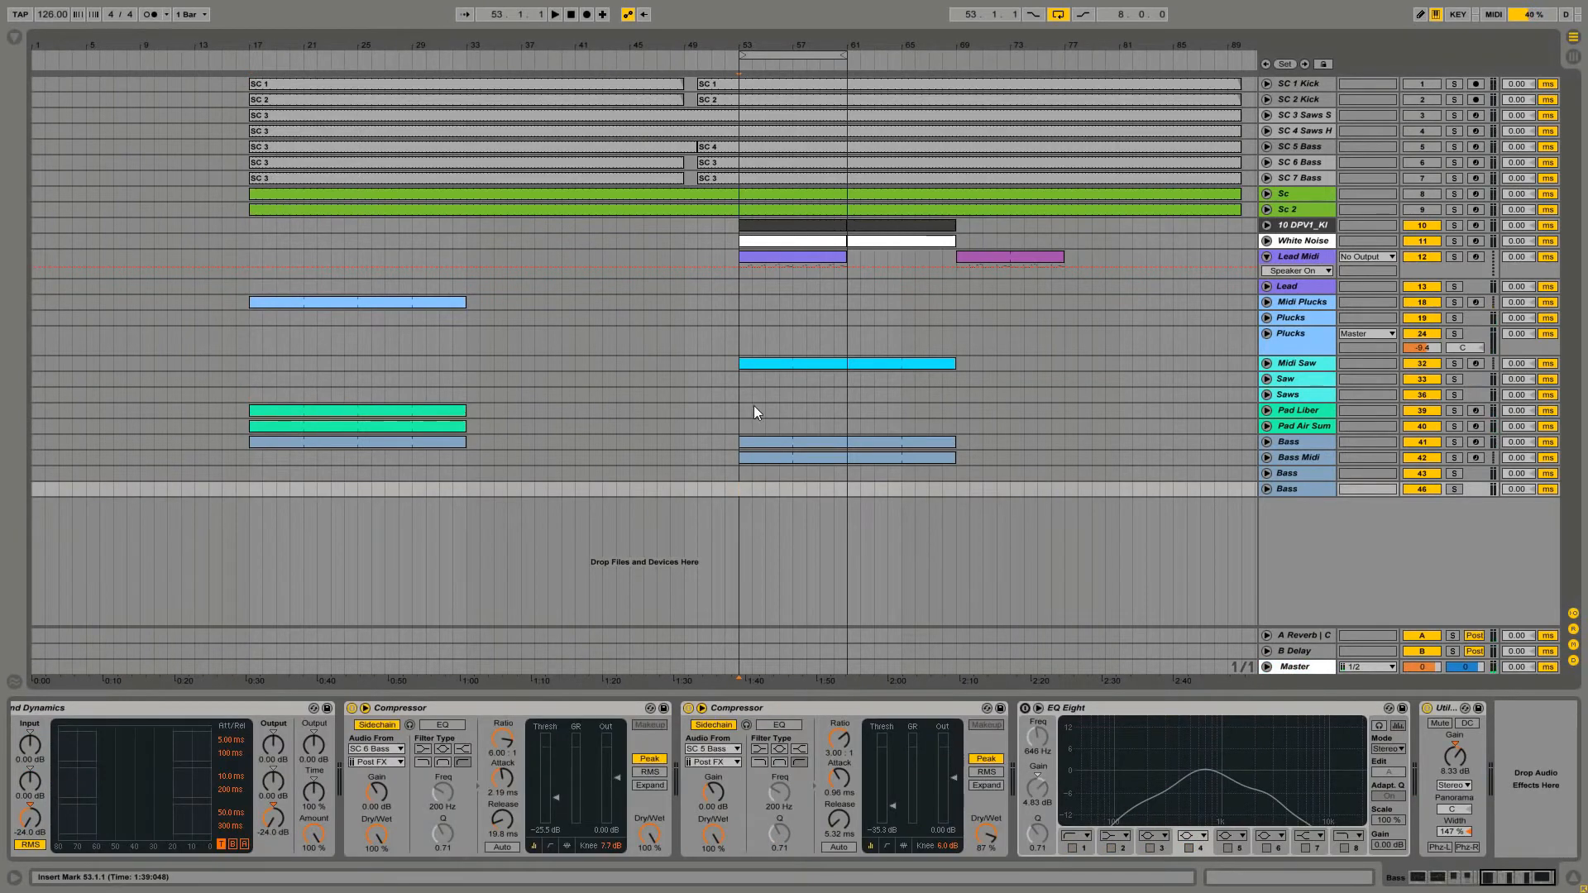
{"action": "key", "text": "space"}
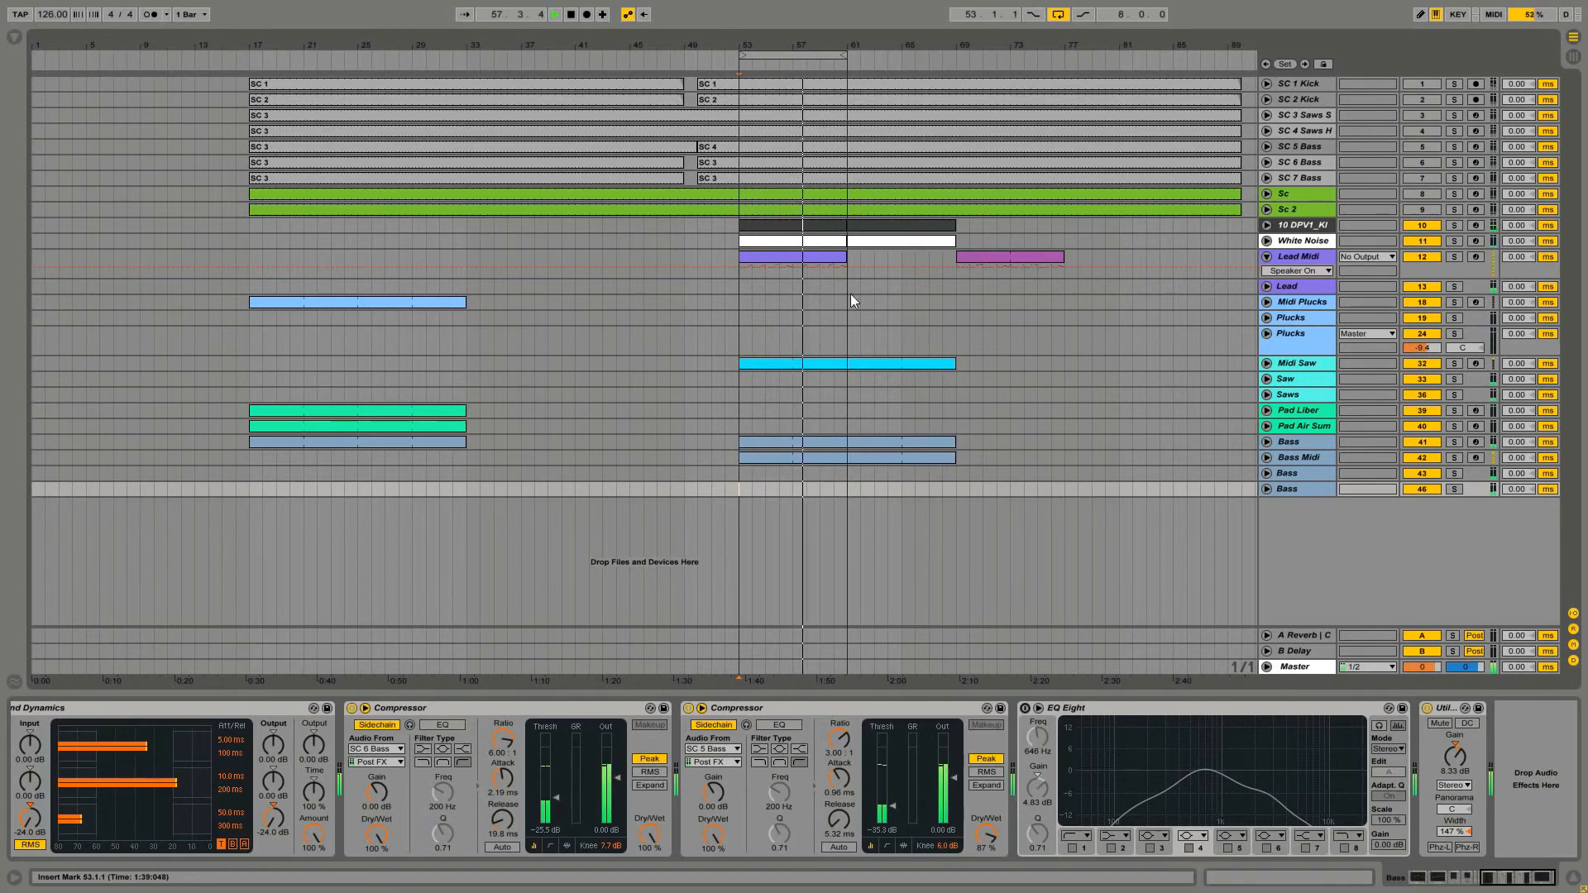
Open the Midi Saw, Lead Midi and Midi Plucks clips in turn to compare their notes
{"action": "double_click", "coordinate": [825, 362]}
{"action": "left_click", "coordinate": [826, 359]}
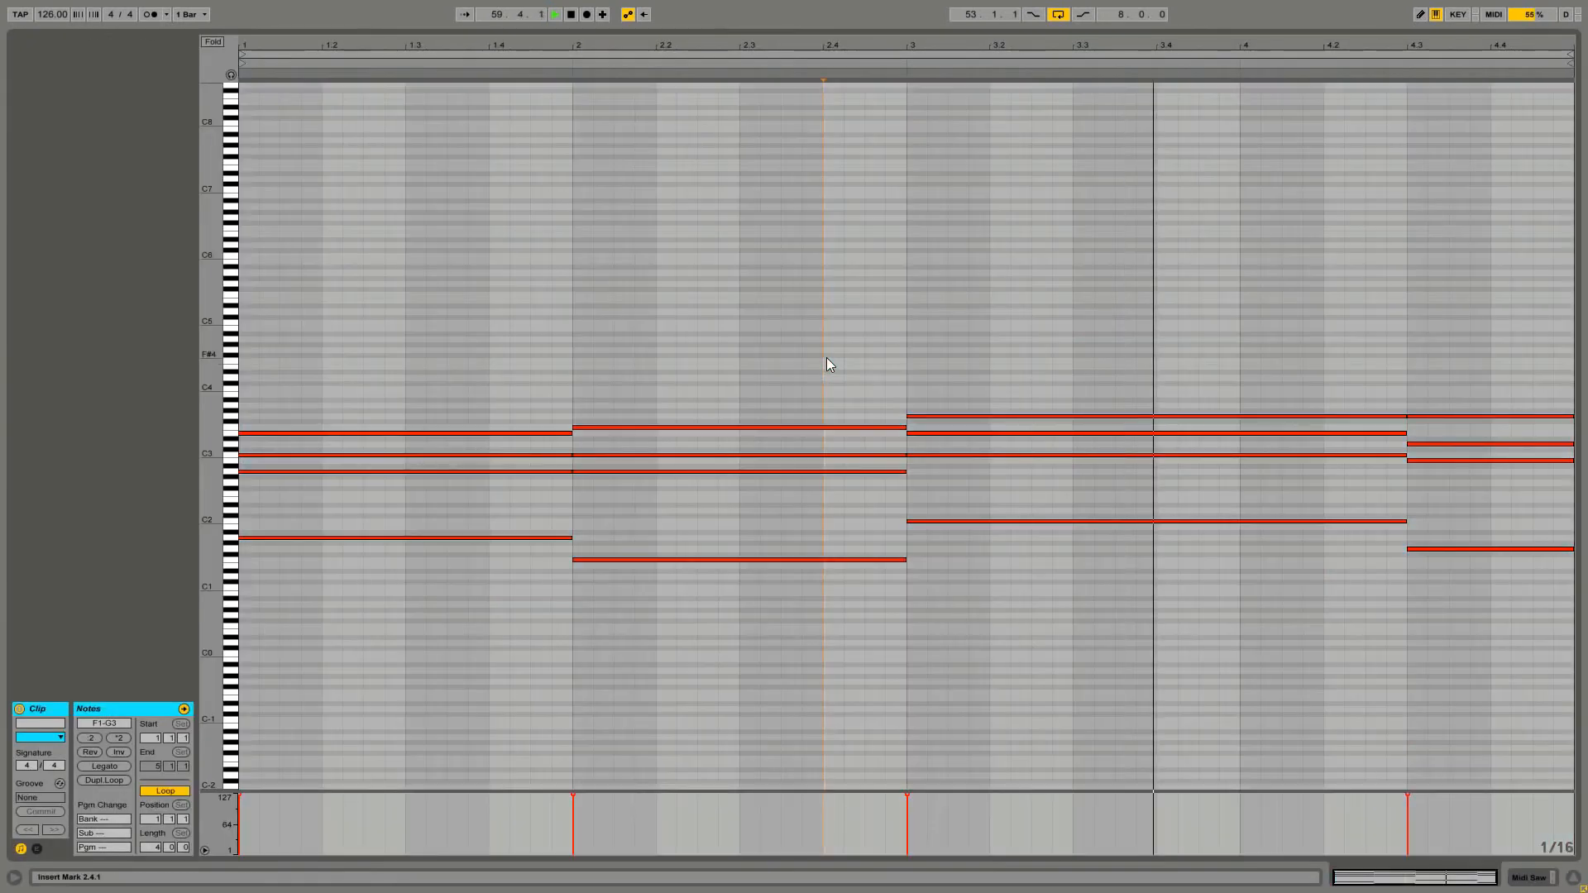
{"action": "key", "text": "shift+Tab"}
{"action": "double_click", "coordinate": [839, 255]}
{"action": "left_click", "coordinate": [836, 290]}
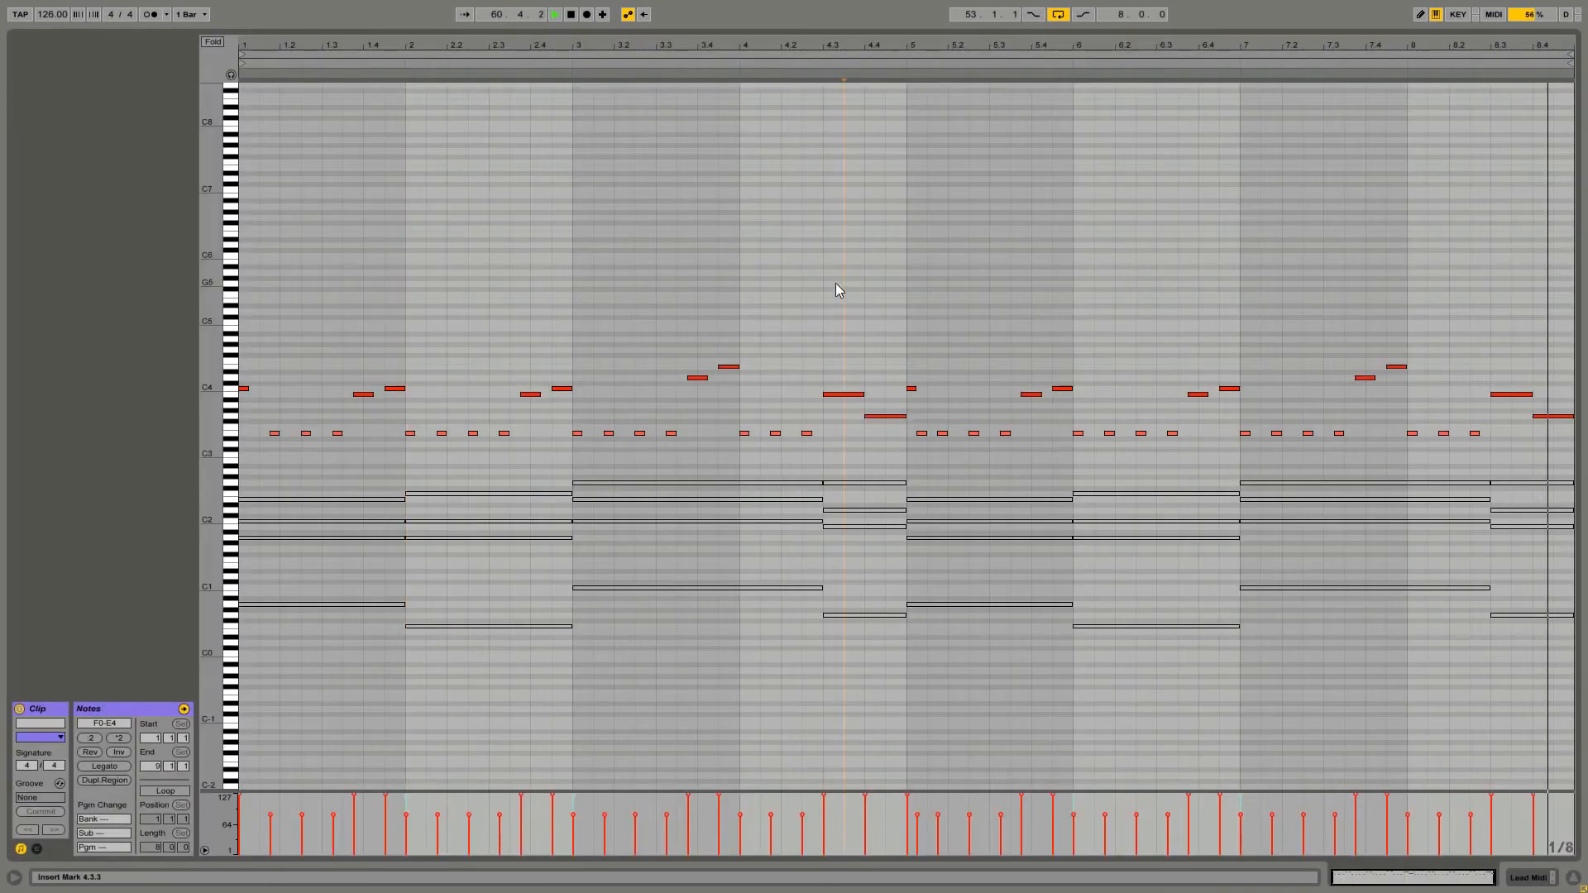
{"action": "key", "text": "space"}
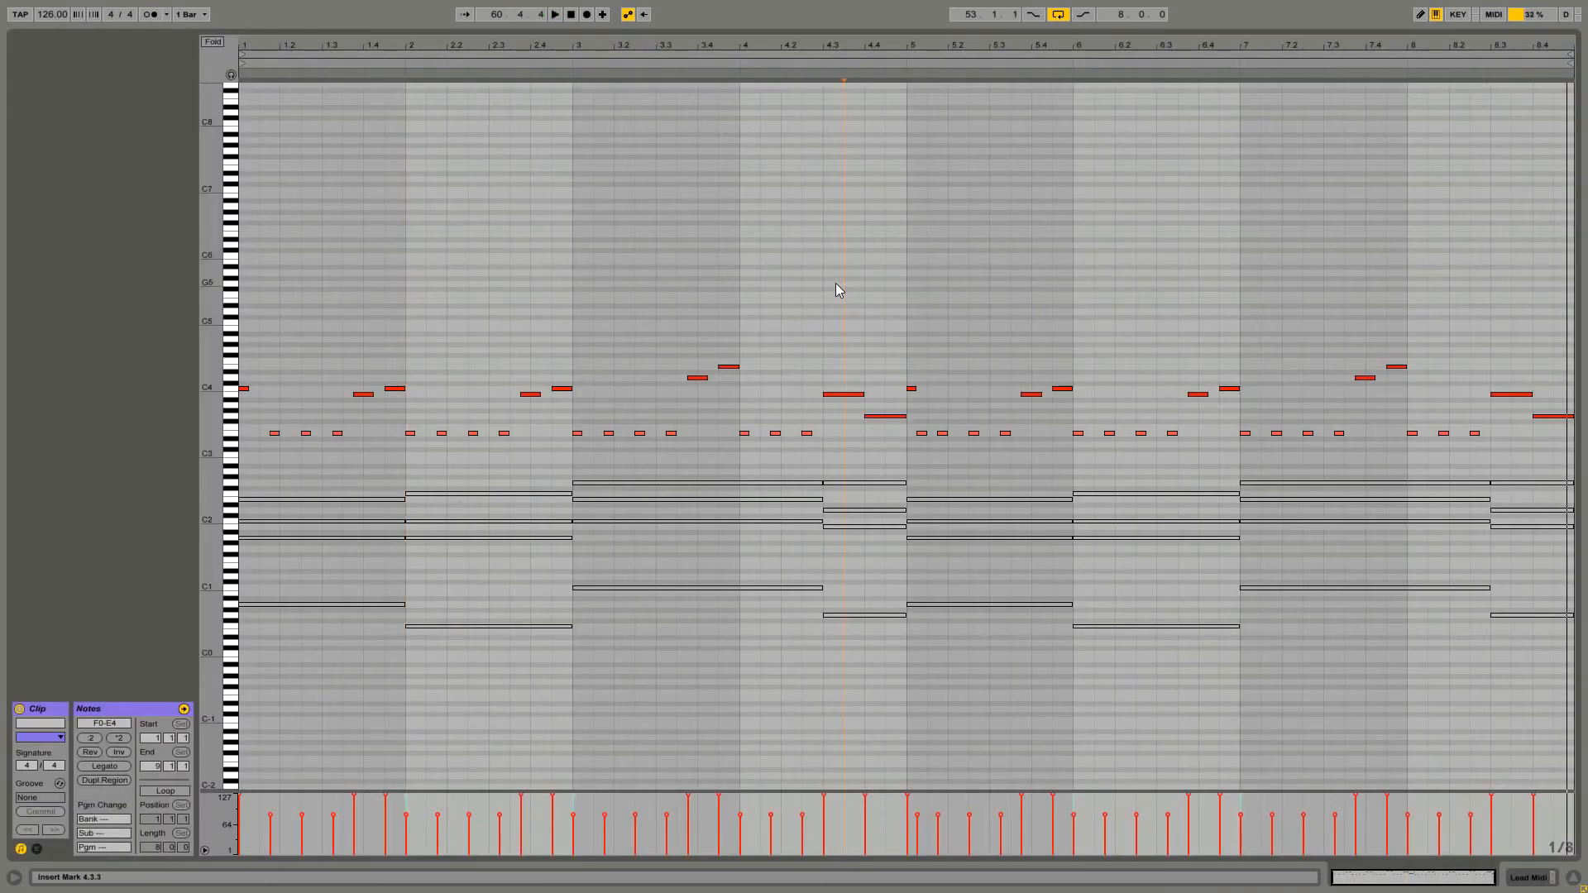
{"action": "key", "text": "shift+Tab"}
{"action": "left_click", "coordinate": [439, 301]}
{"action": "double_click", "coordinate": [438, 300]}
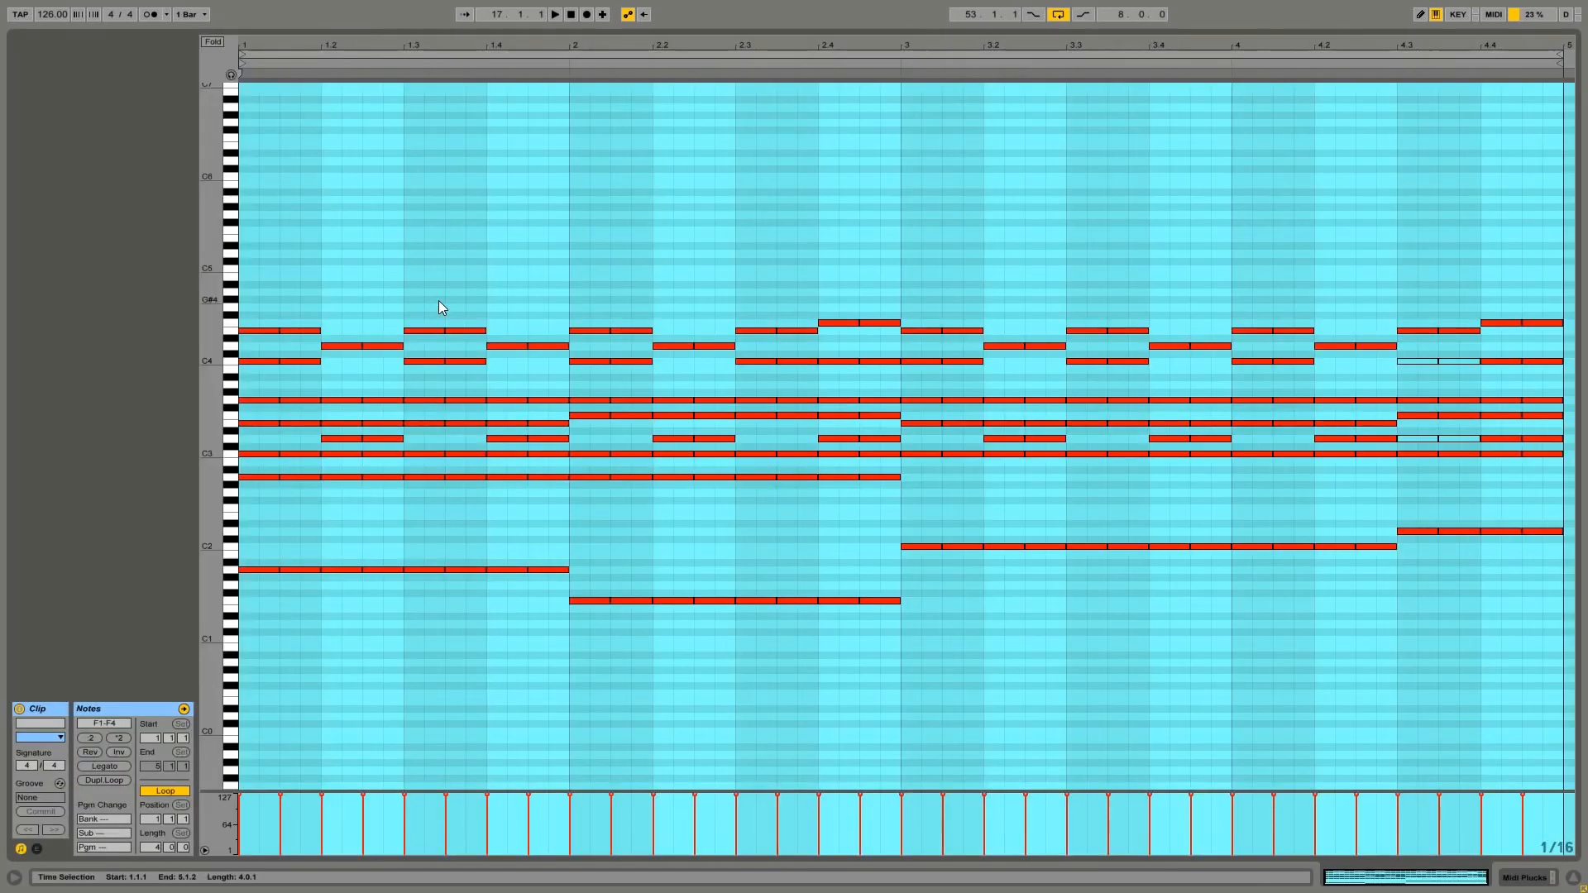
{"action": "left_click", "coordinate": [630, 259]}
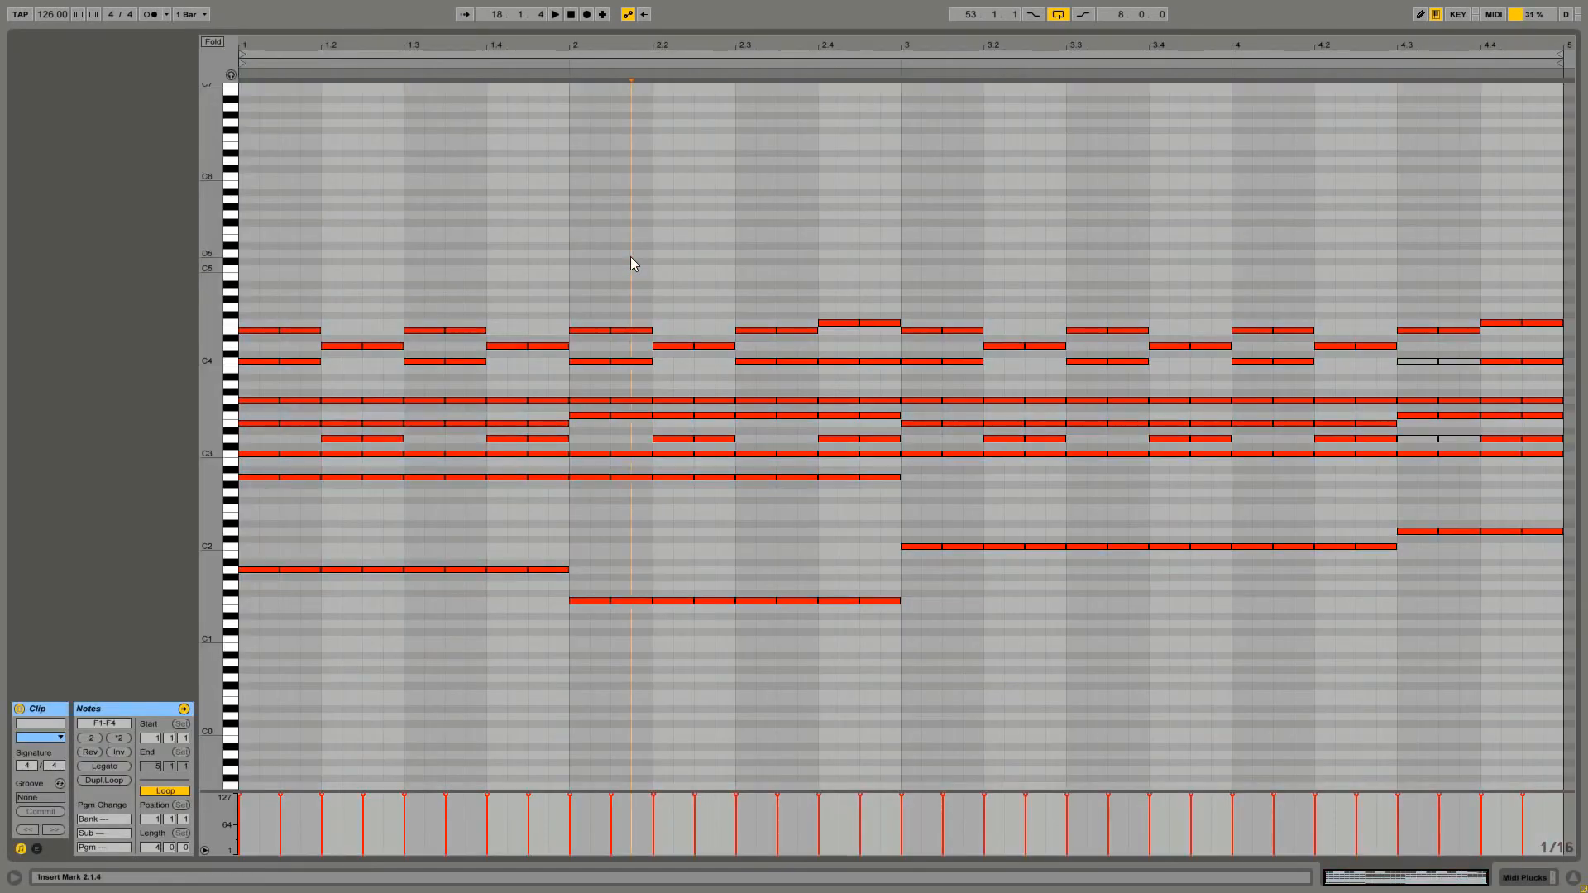